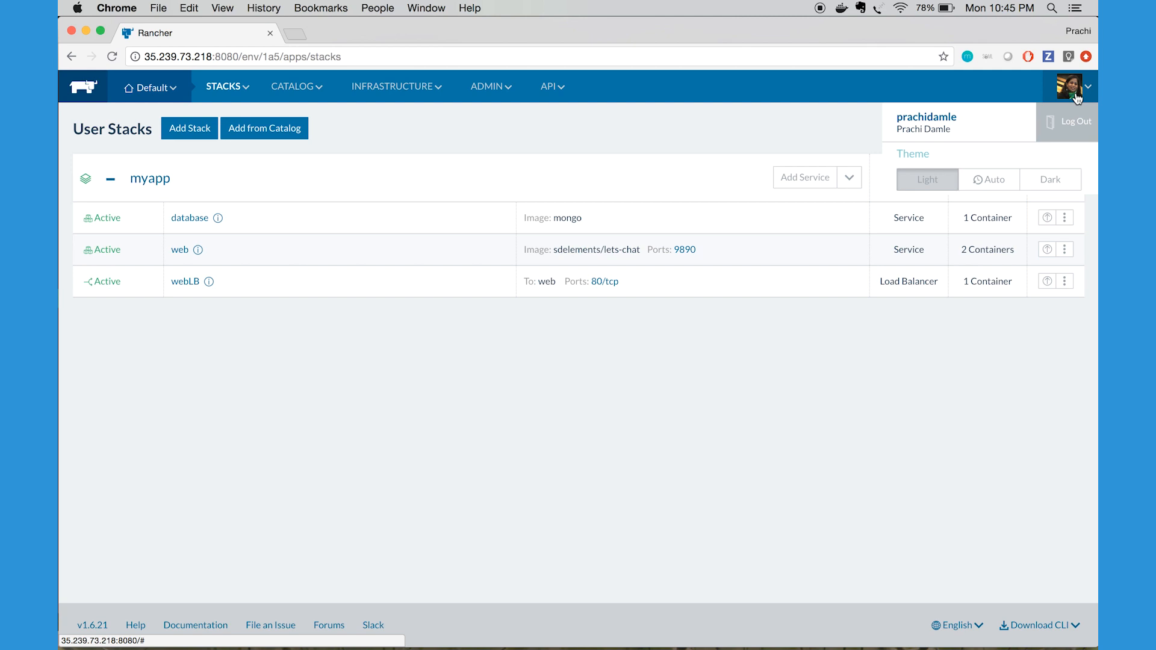
Open the infrastructure hosts of the Default environment and examine their labels and running containers
mouse_move(171, 96)
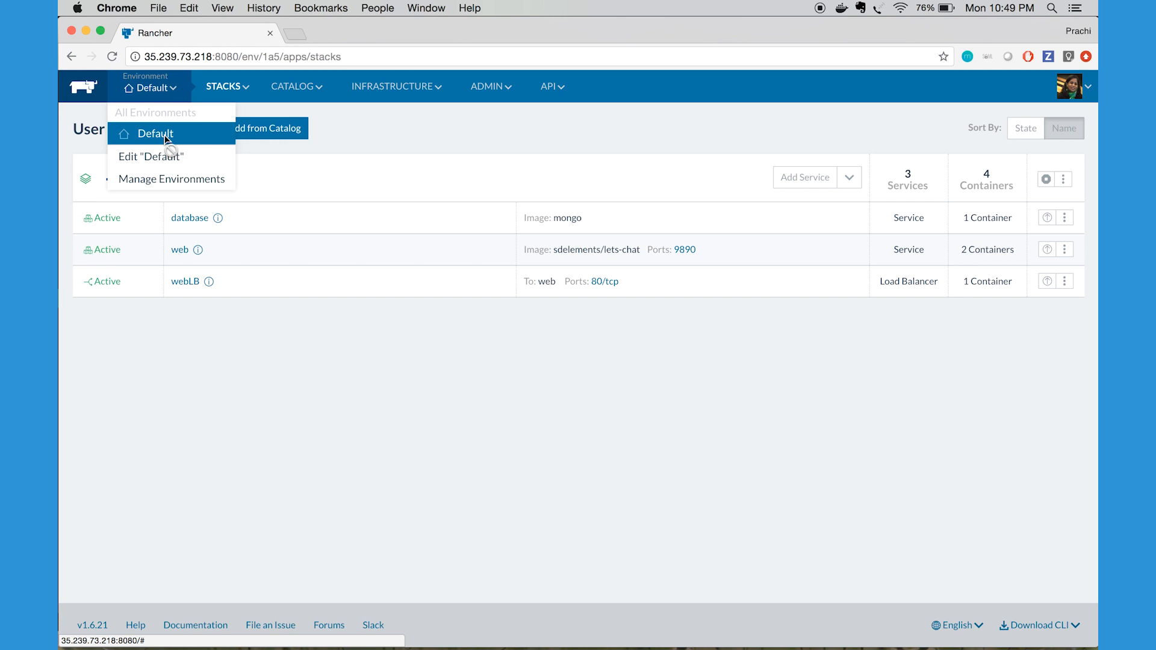
mouse_move(385, 94)
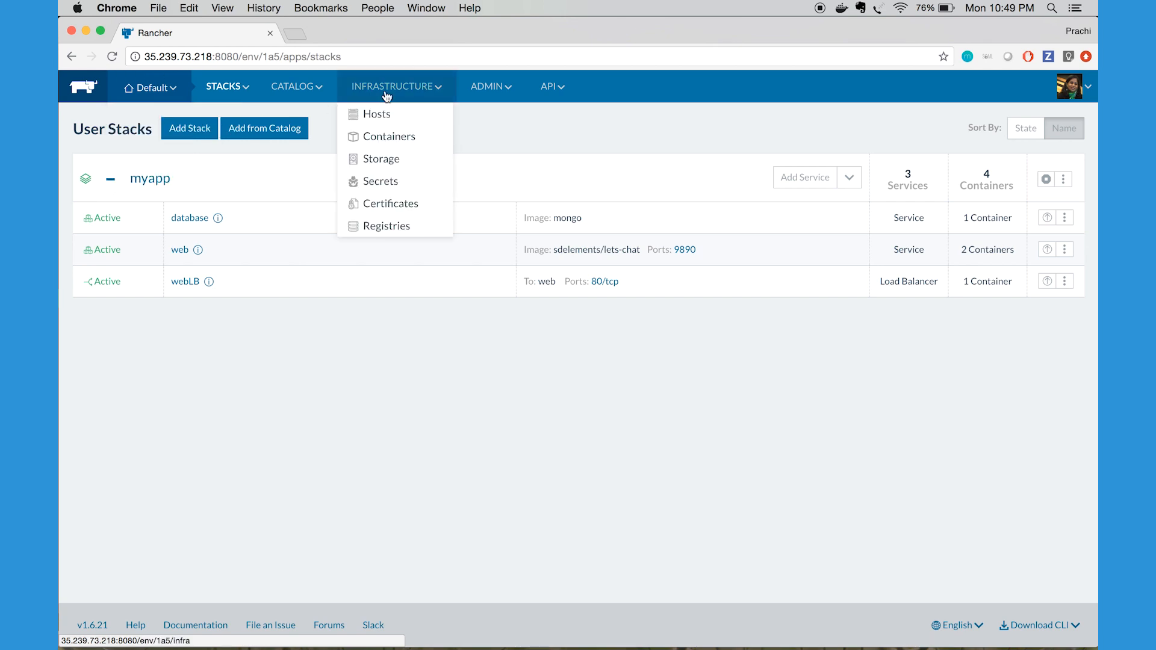
left_click(384, 114)
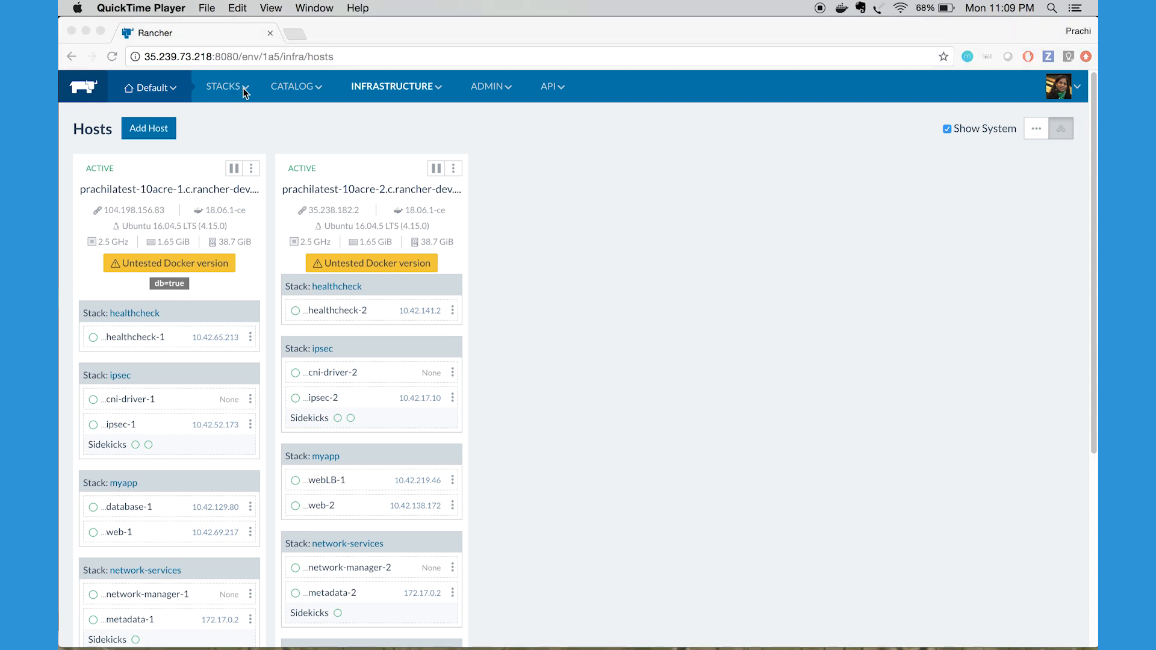
Return to the user stacks and check the web service's image and container count in the myapp stack
left_click(243, 88)
left_click(241, 88)
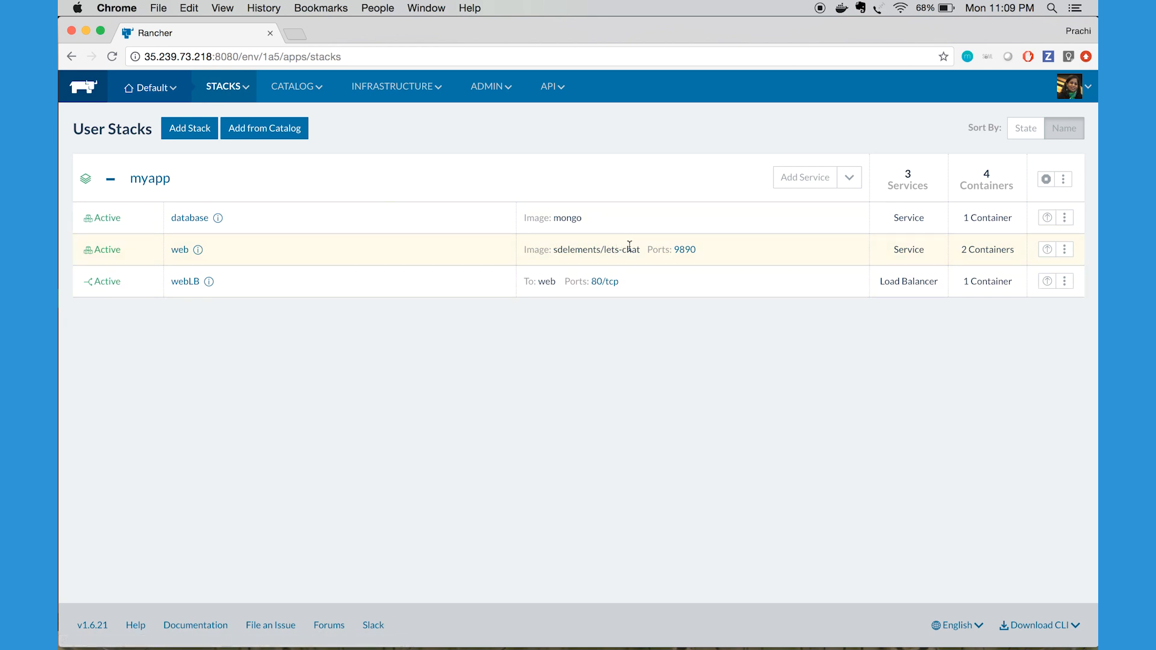
left_click_drag(641, 249, 553, 251)
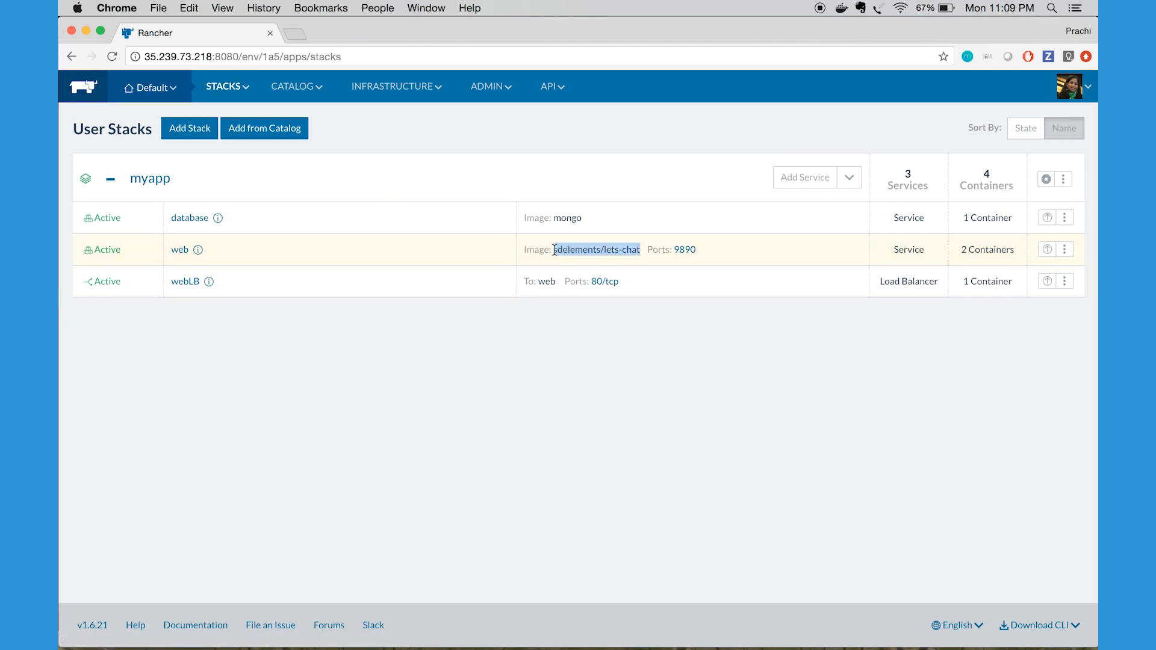
left_click(963, 253)
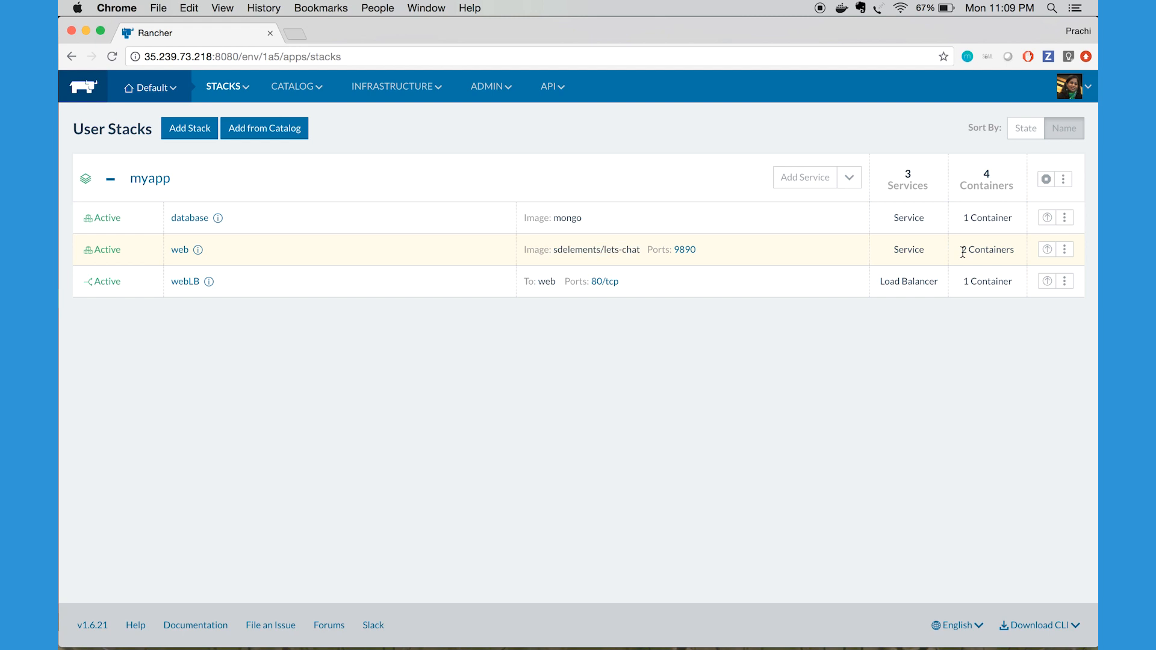
left_click_drag(963, 249, 1016, 251)
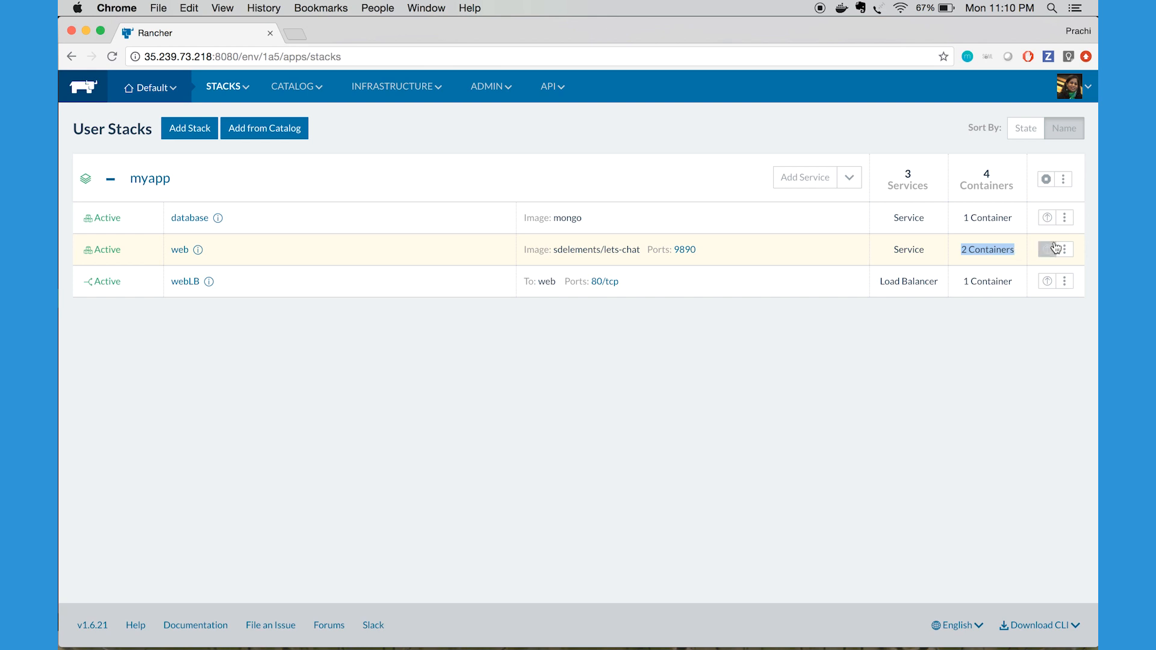
Open the web service's upgrade settings and examine the private container port and public host port of its port map
left_click(1065, 249)
left_click(1012, 268)
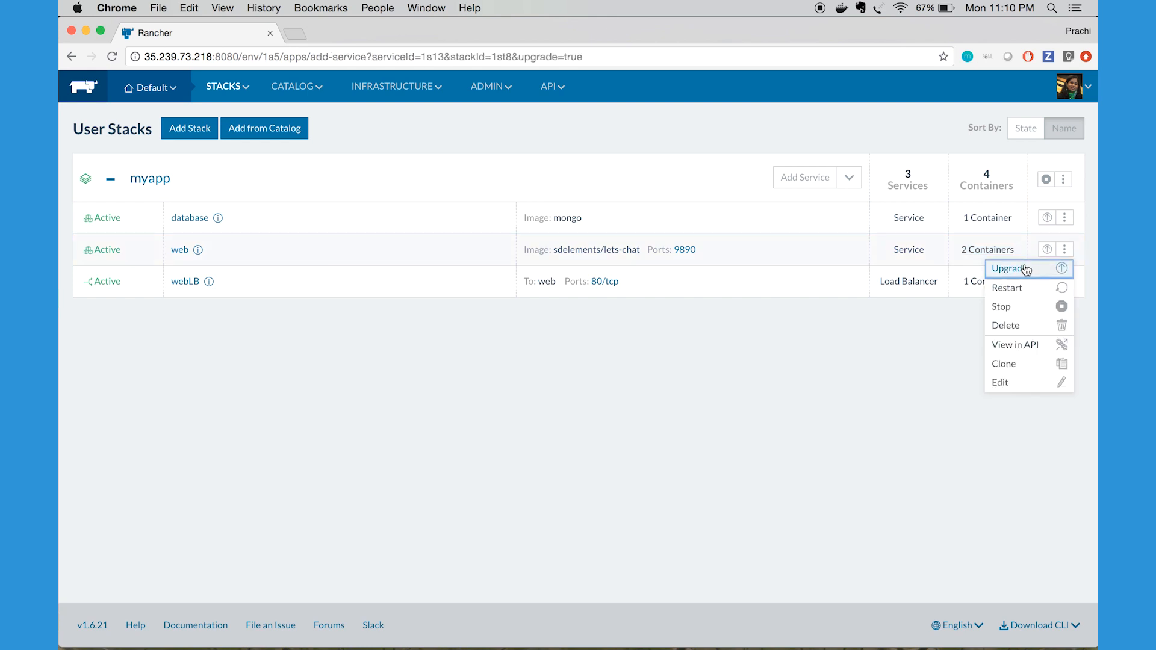
scroll(848, 261, "down", 4)
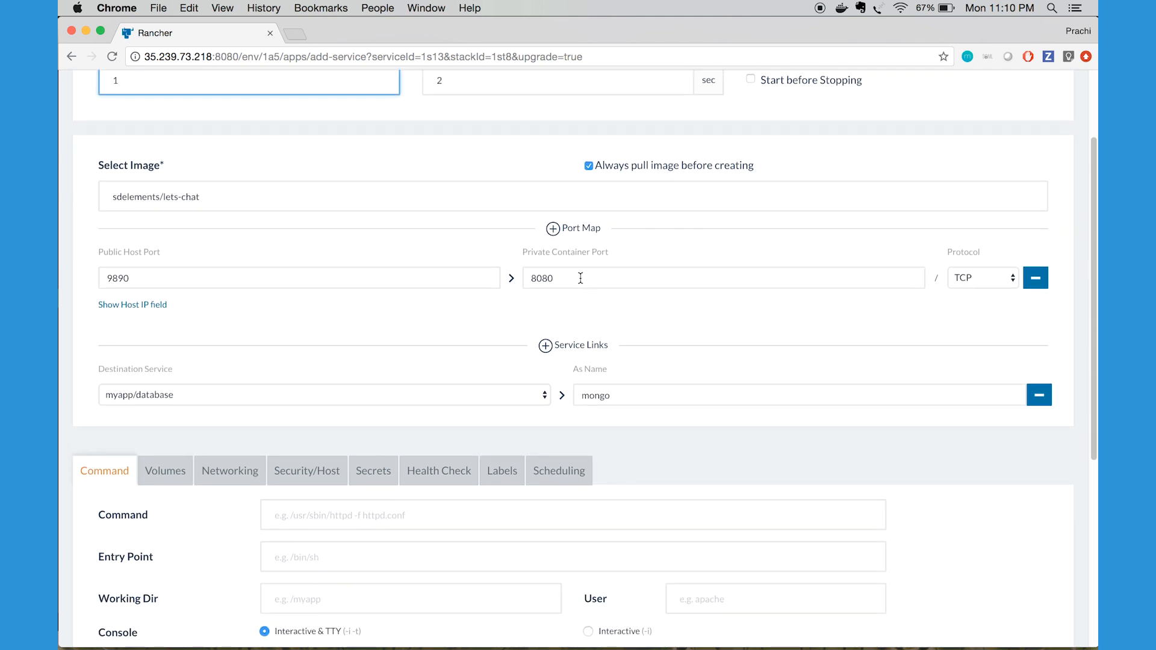
left_click(560, 279)
left_click_drag(561, 279, 509, 279)
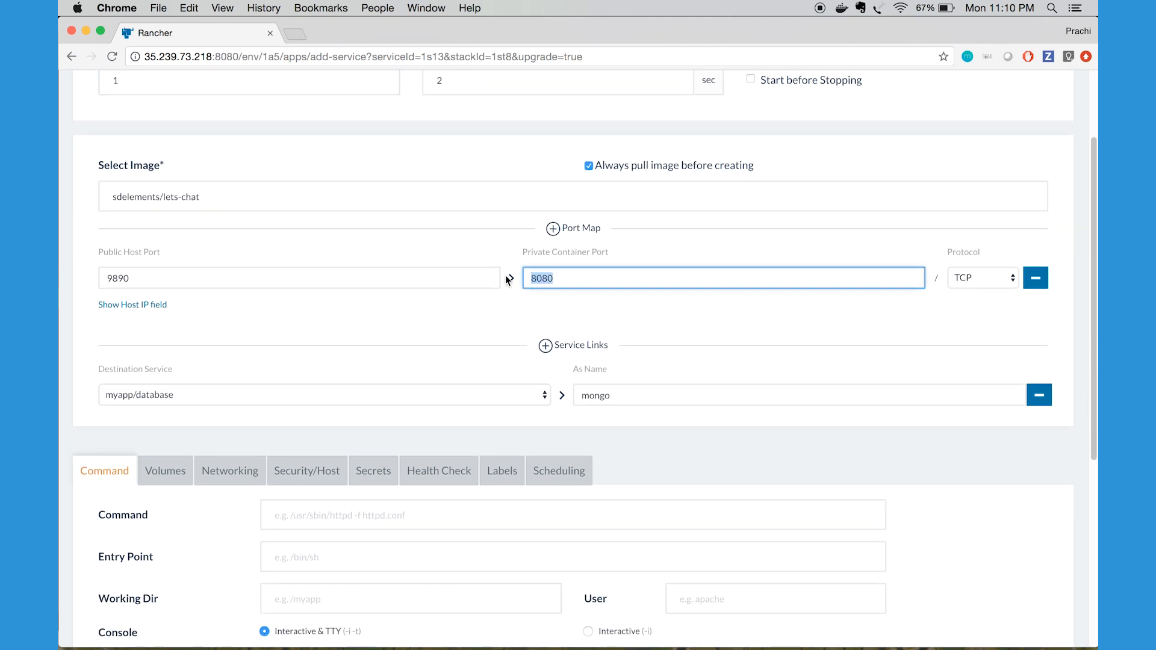
double_click(119, 279)
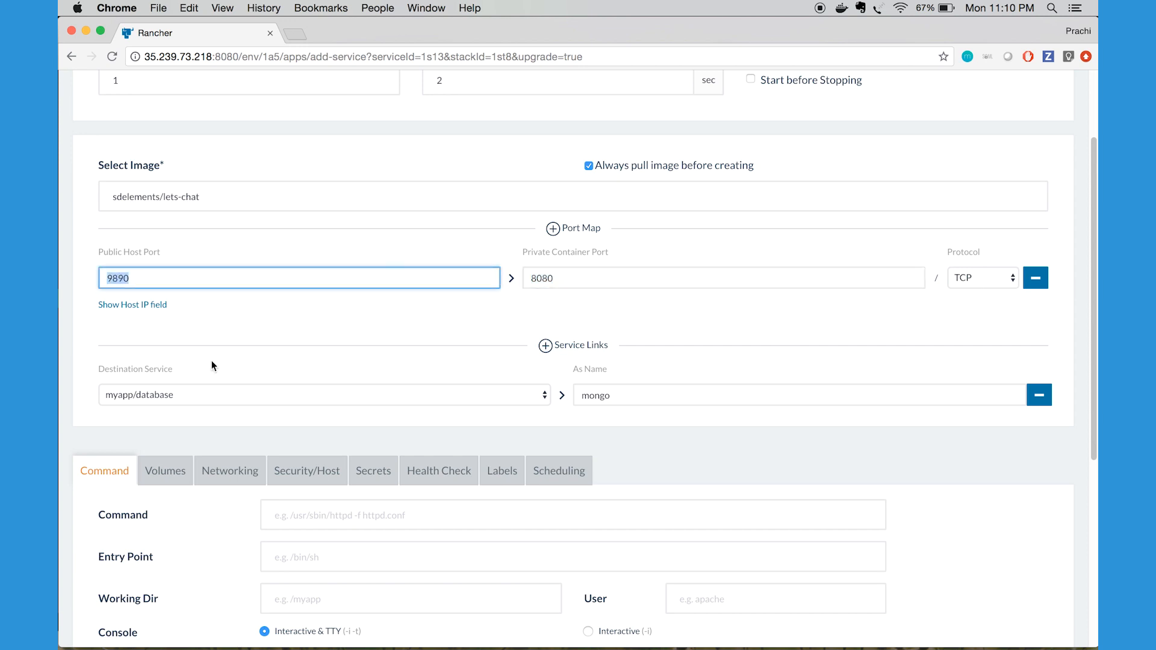
Examine the web service's link to the database service and the alias name it uses
scroll(228, 396, "down", 1)
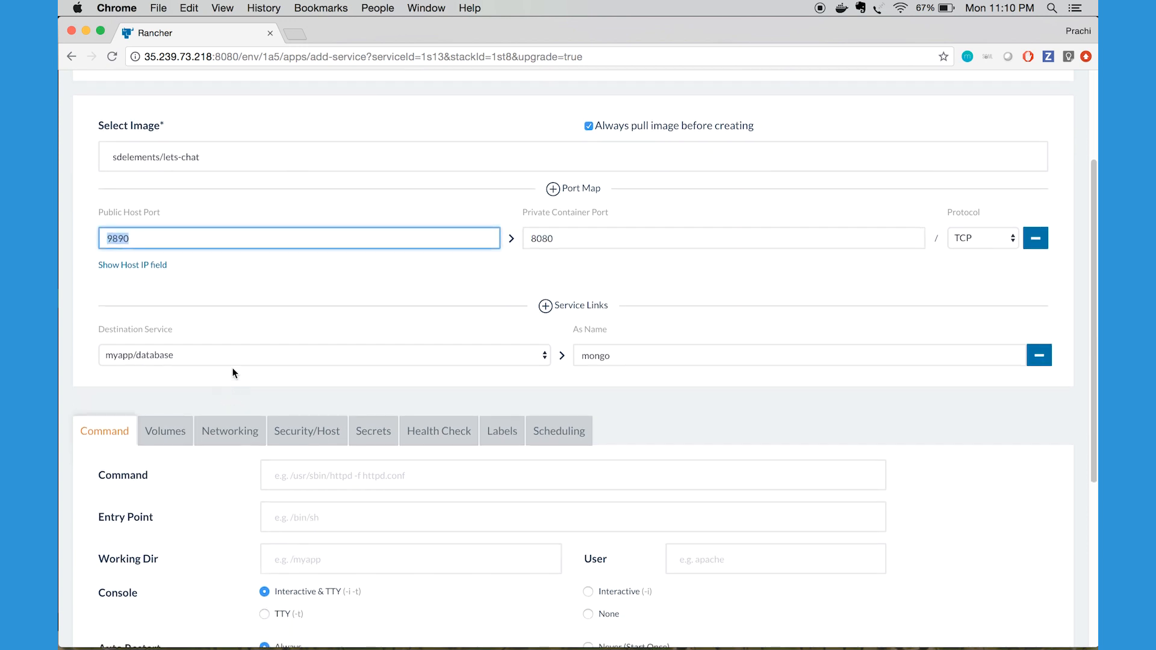
left_click(231, 333)
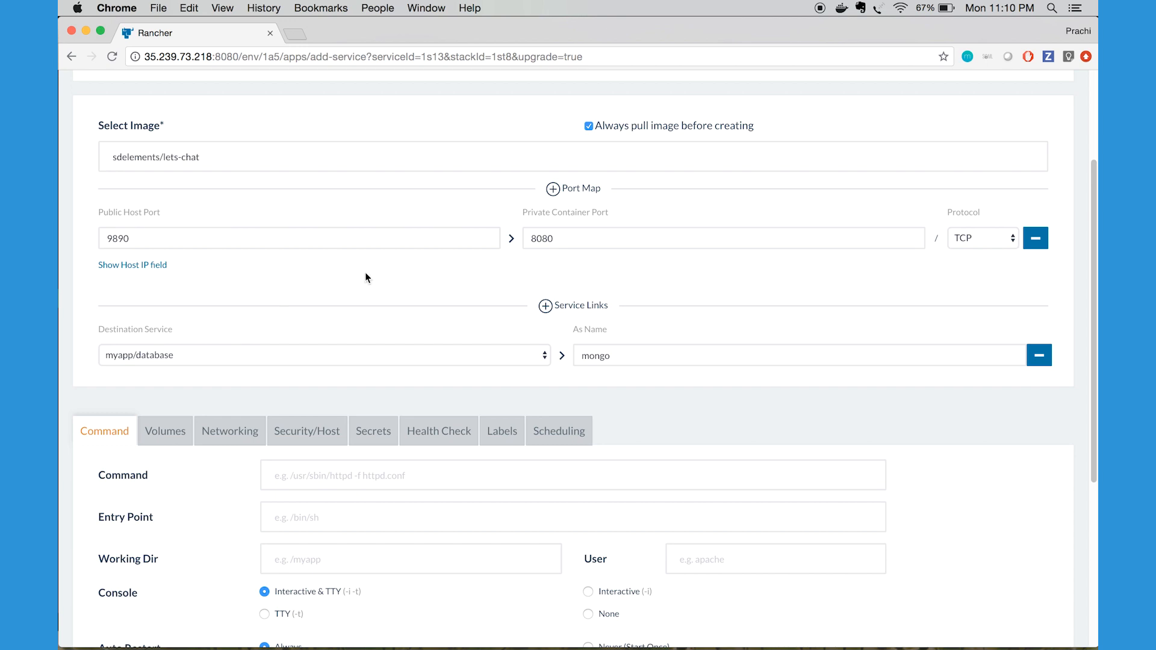
double_click(588, 355)
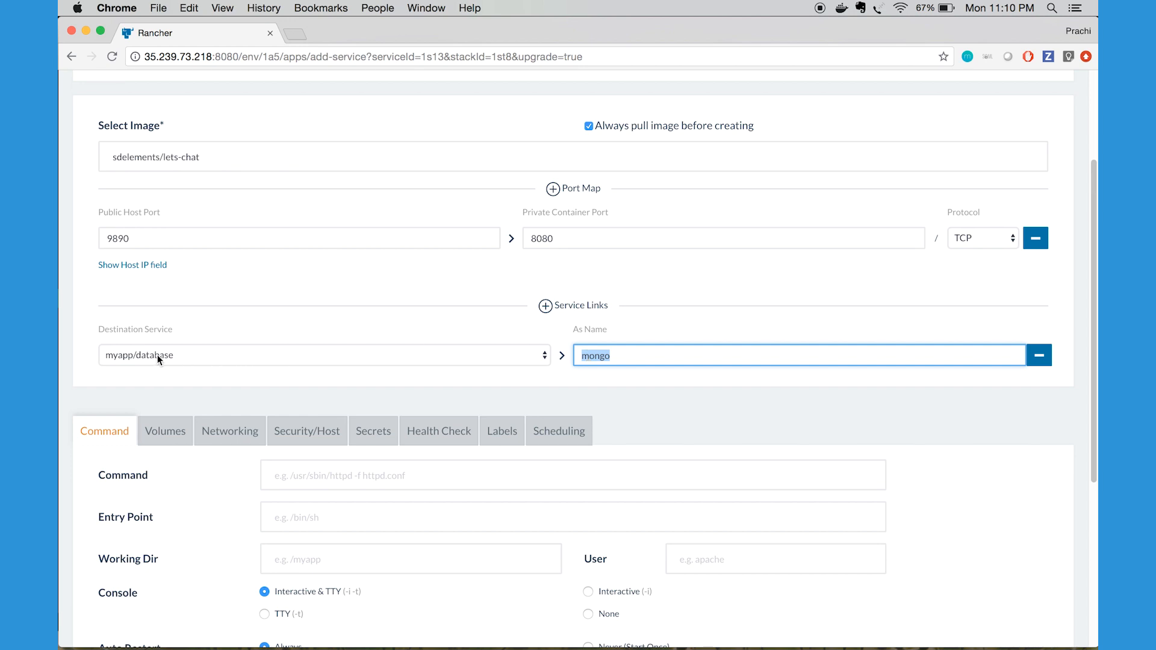
left_click(347, 376)
Review the web service's health check type and port, and leave the upgrade settings without upgrading
scroll(346, 377, "down", 3)
left_click(449, 338)
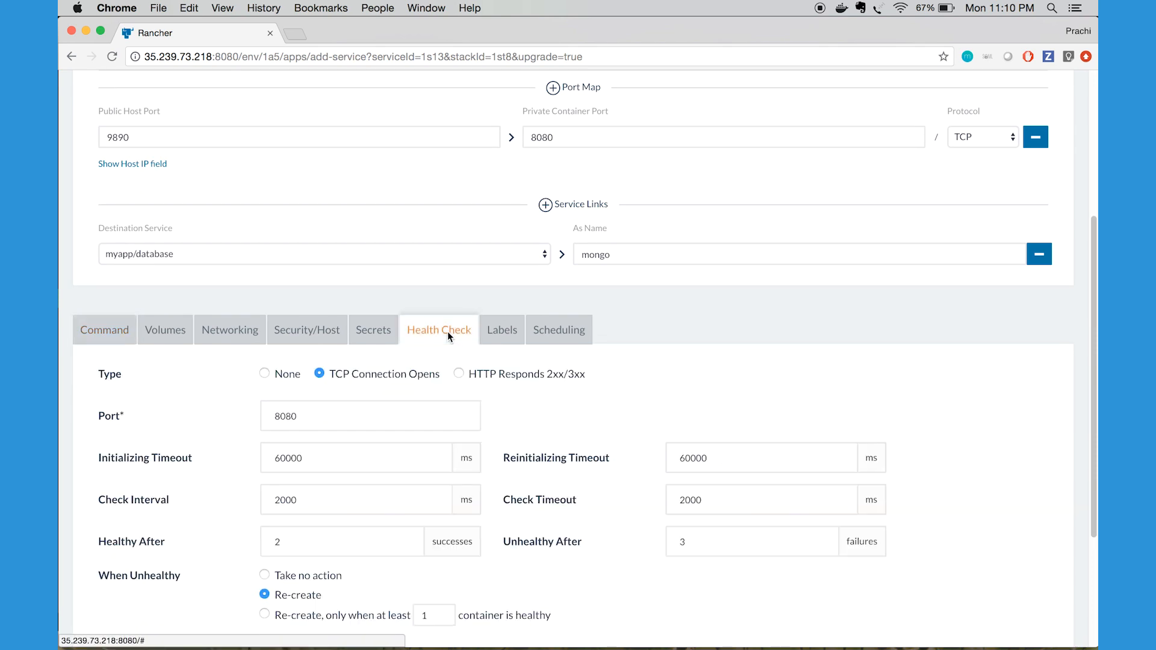
scroll(448, 336, "down", 2)
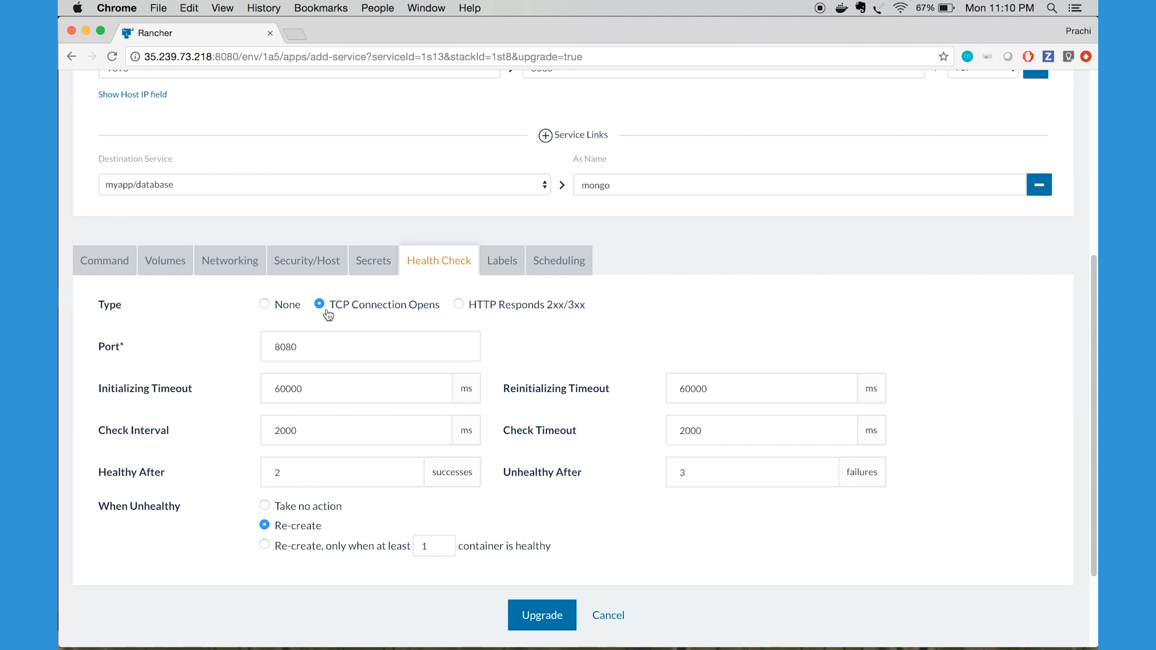
left_click(305, 348)
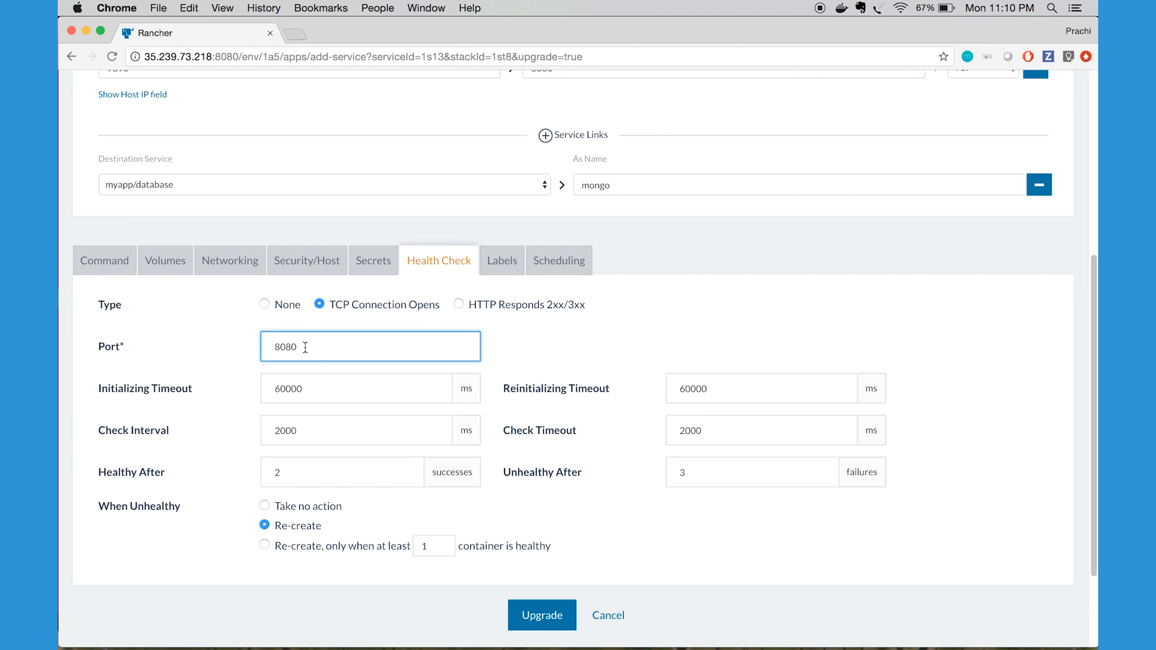
left_click(610, 616)
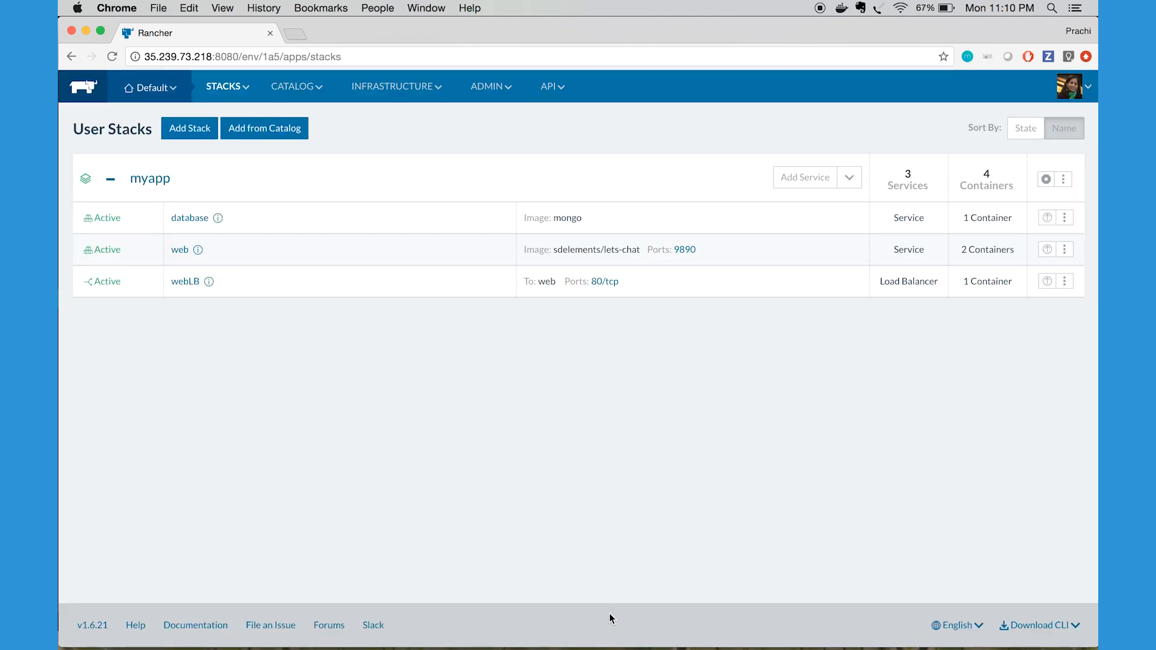
Open the web service's published port 9890 to view the running application, and close its page again
left_click(681, 254)
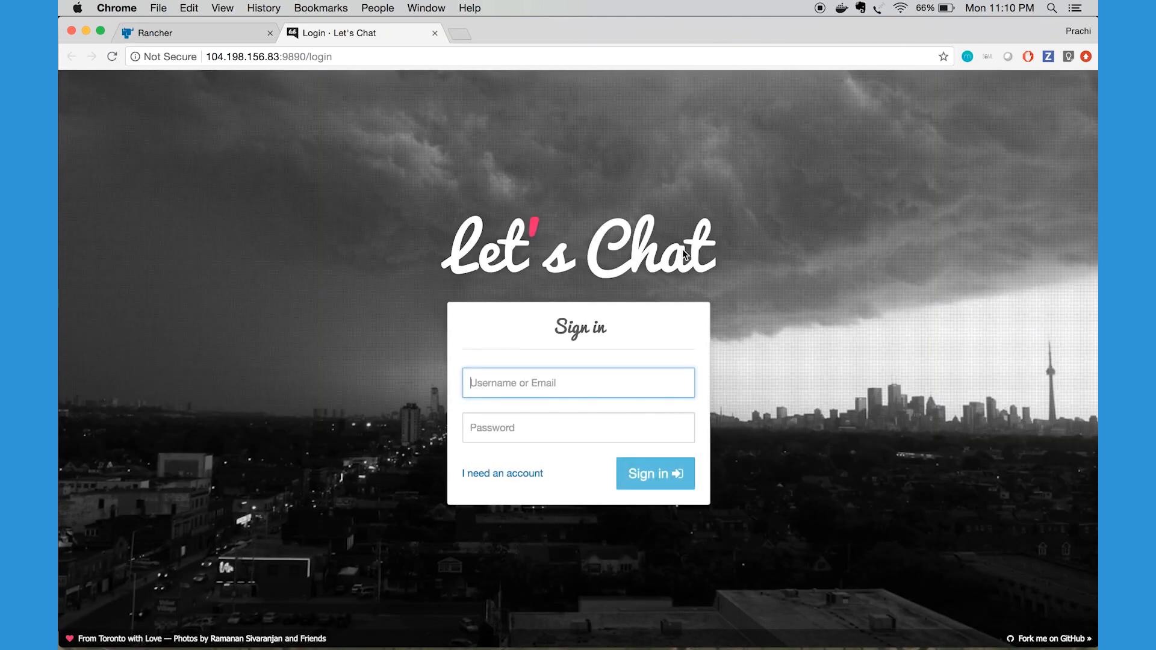
left_click(435, 34)
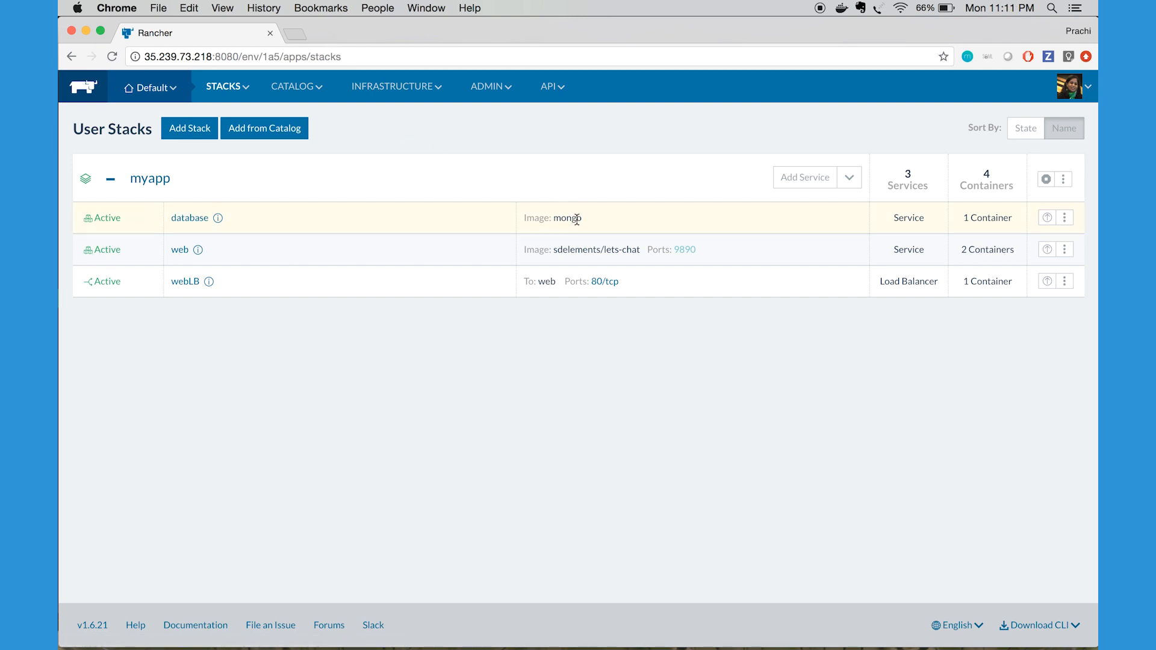
Open the database service's upgrade settings, review its host scheduling rule, and leave without upgrading
left_click(1065, 219)
left_click(1037, 235)
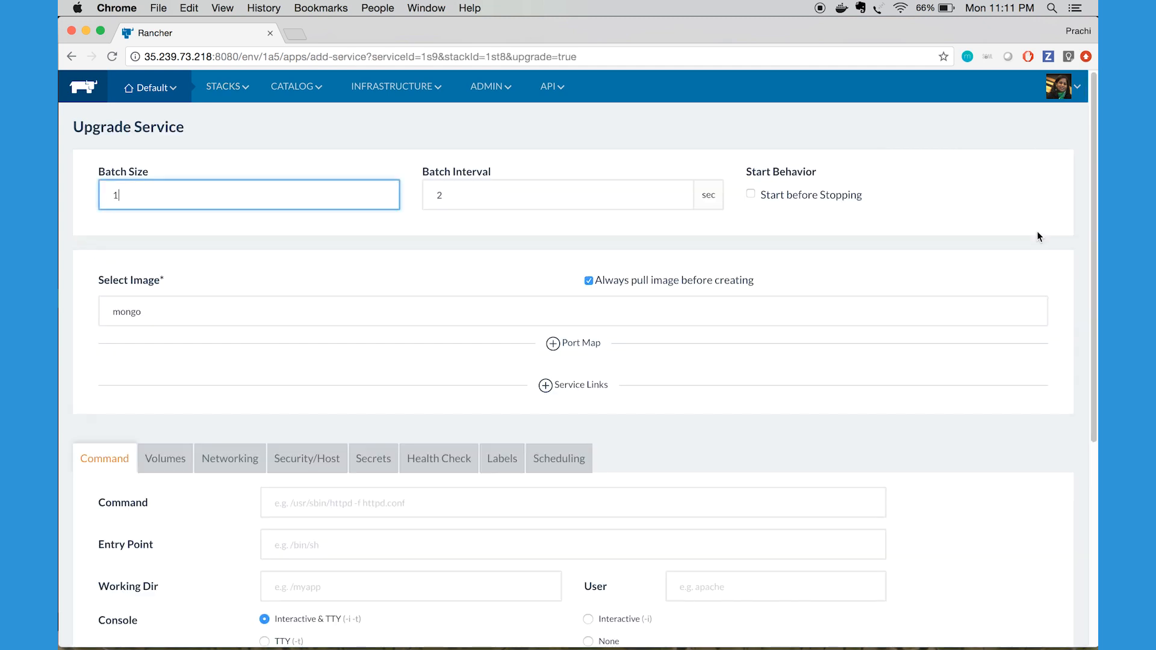
scroll(794, 357, "down", 5)
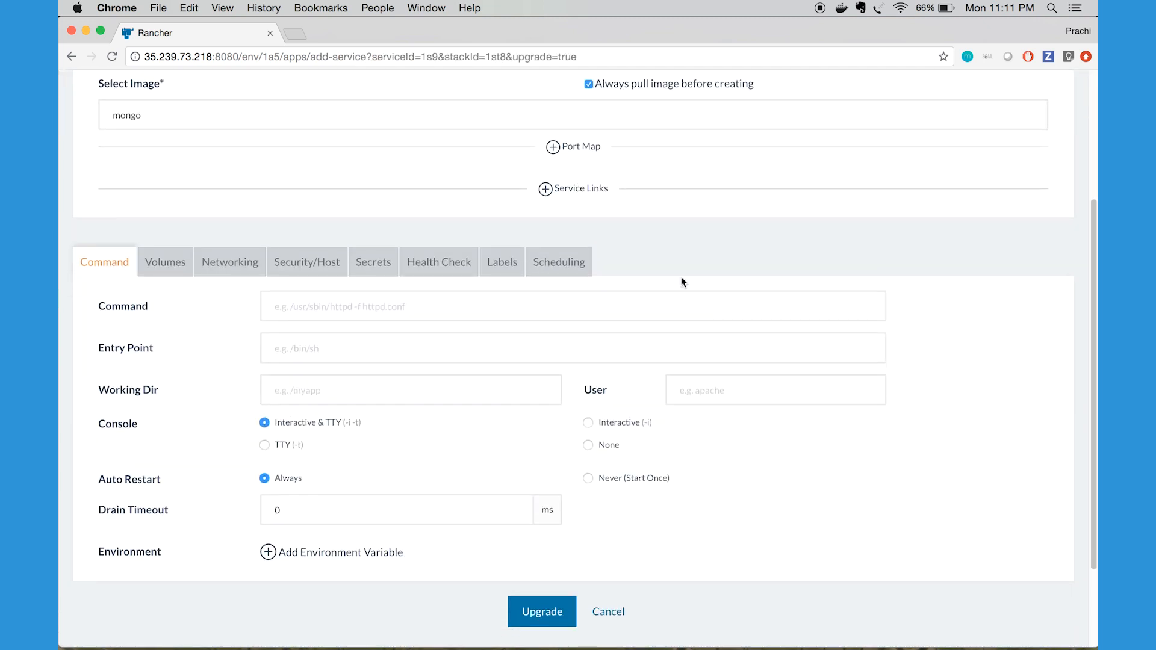
left_click(551, 260)
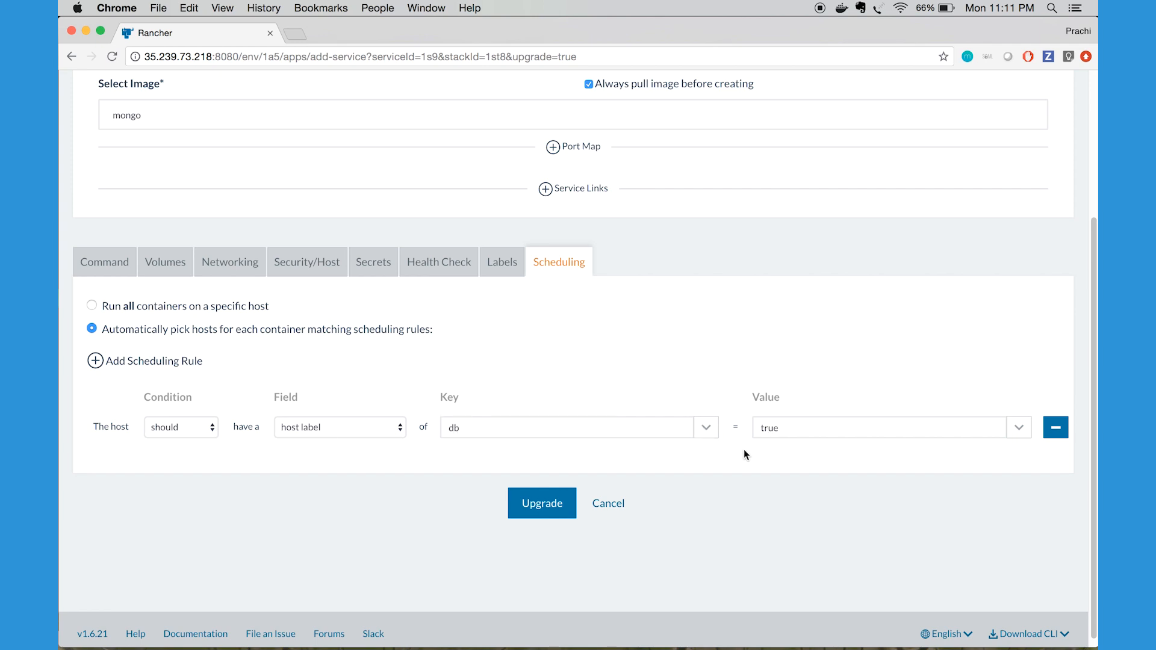
left_click(617, 507)
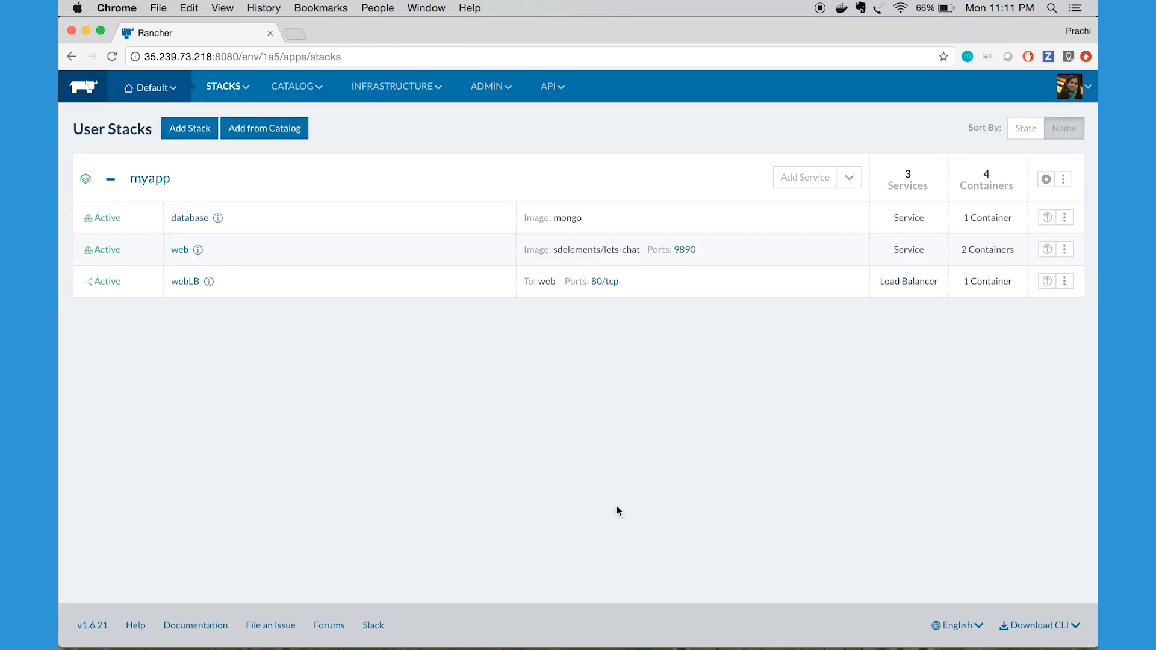
Open the infrastructure hosts and check which labelled host runs the myapp database container
mouse_move(392, 86)
left_click(389, 114)
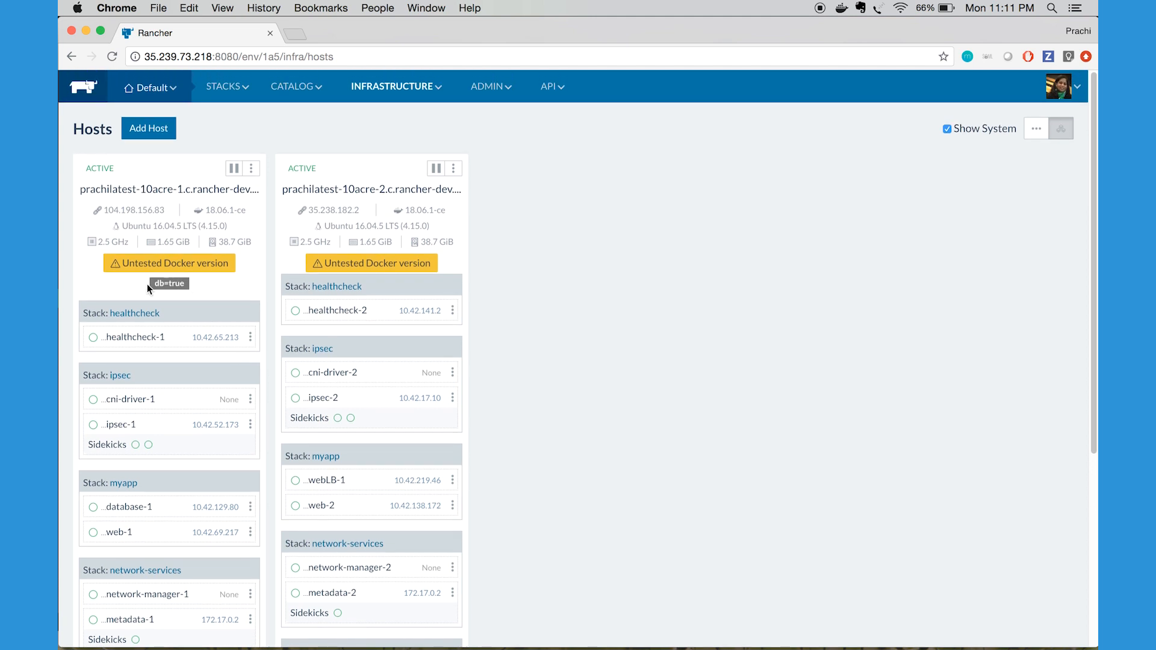
scroll(147, 283, "down", 2)
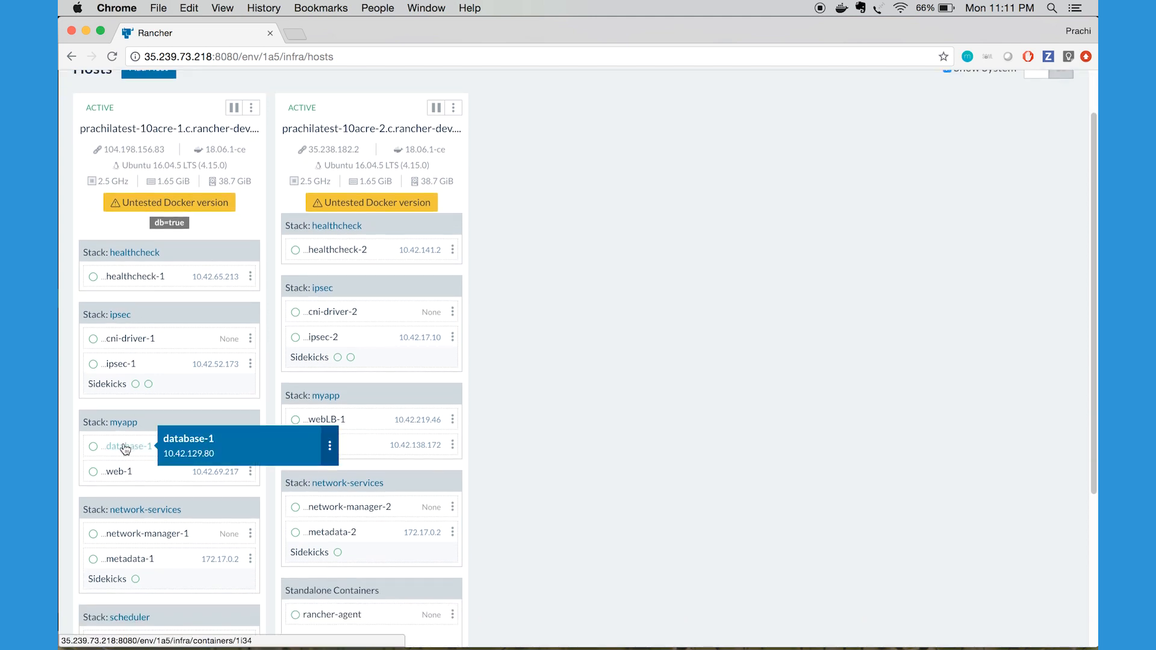
scroll(127, 301, "up", 2)
Return to the Default environment's user stacks and open the webLB load balancer's upgrade/edit settings
mouse_move(154, 87)
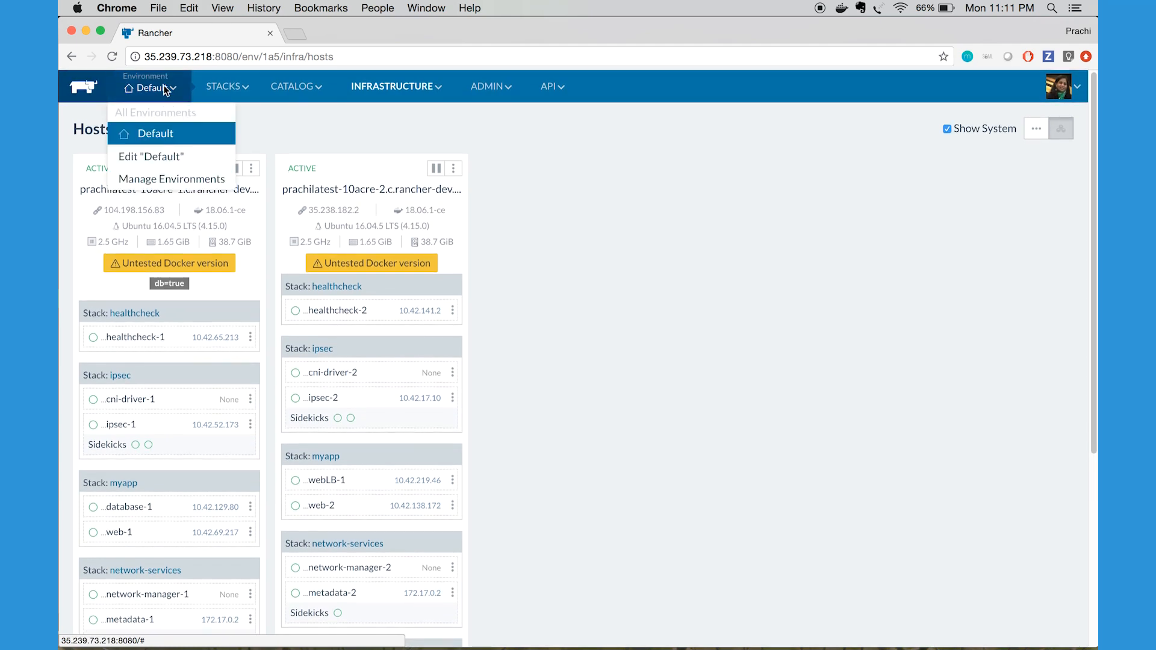
left_click(162, 133)
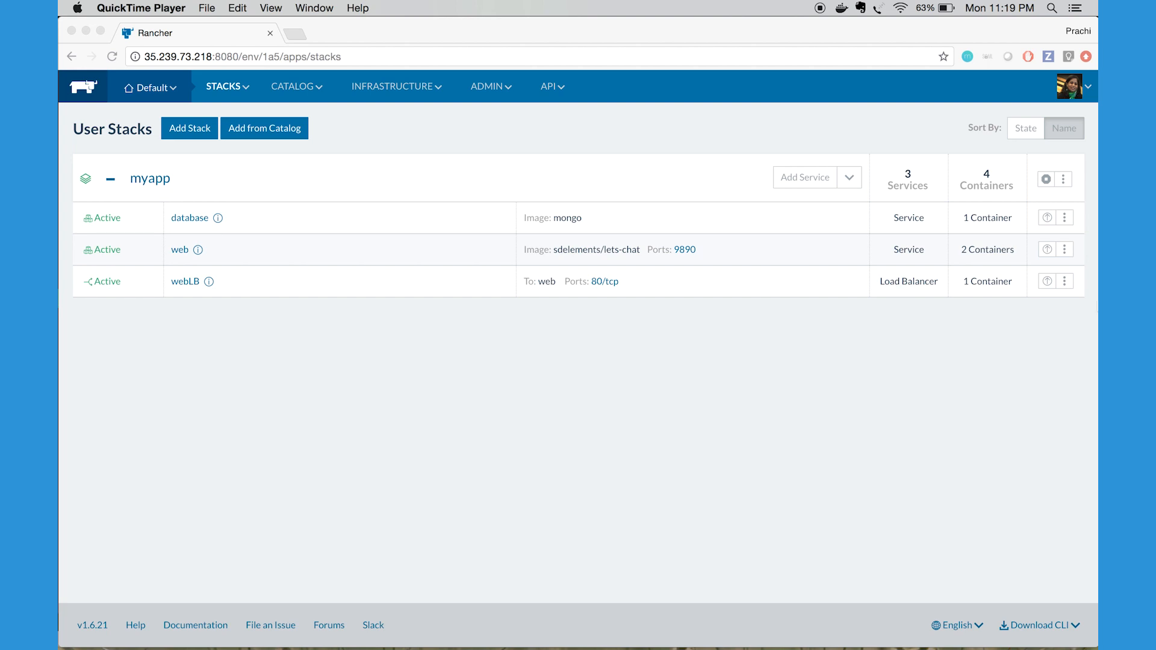
left_click(1067, 282)
left_click(1065, 281)
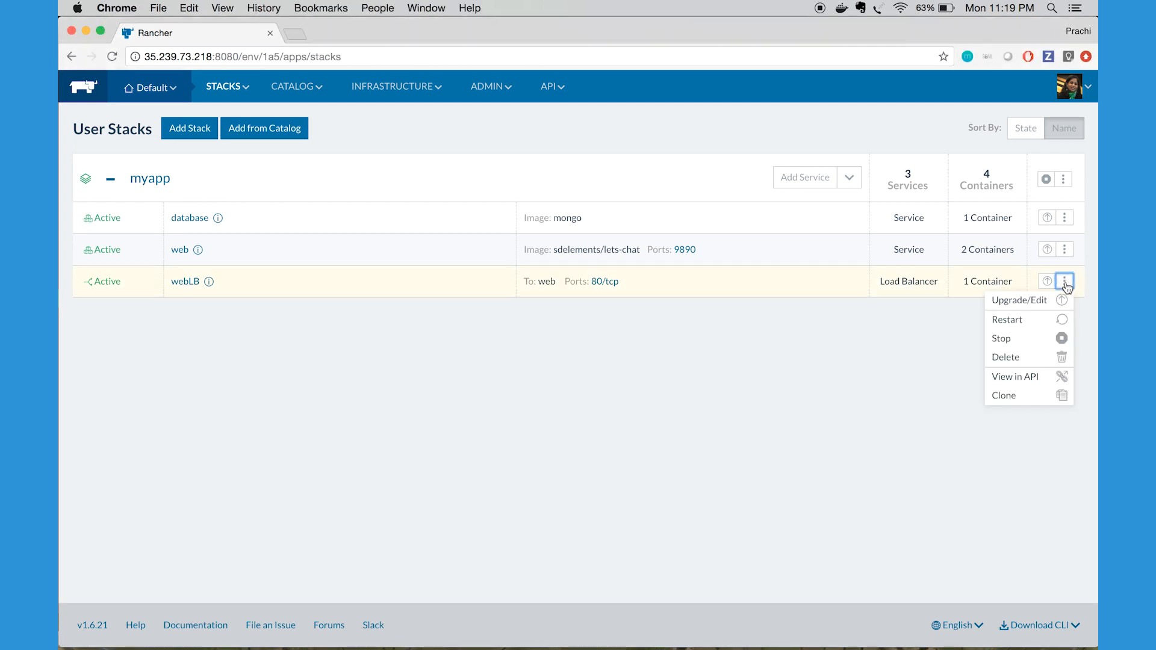
left_click(1043, 306)
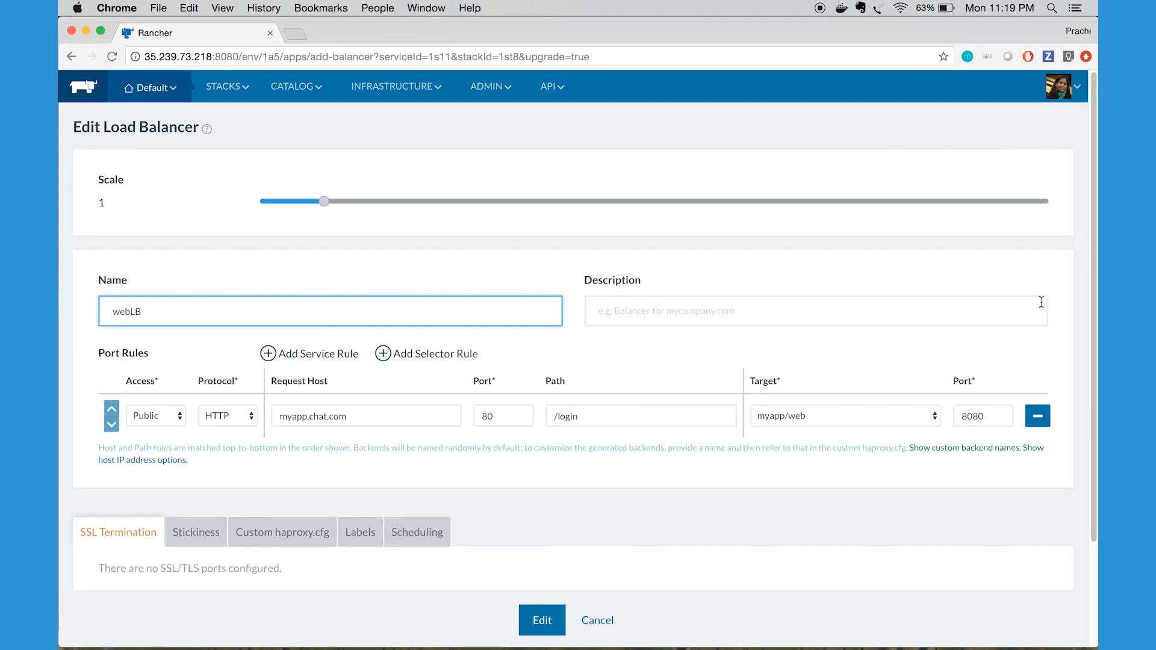
Review the webLB port rule's request host, path, target service and target port, and leave without editing the load balancer
scroll(878, 294, "down", 2)
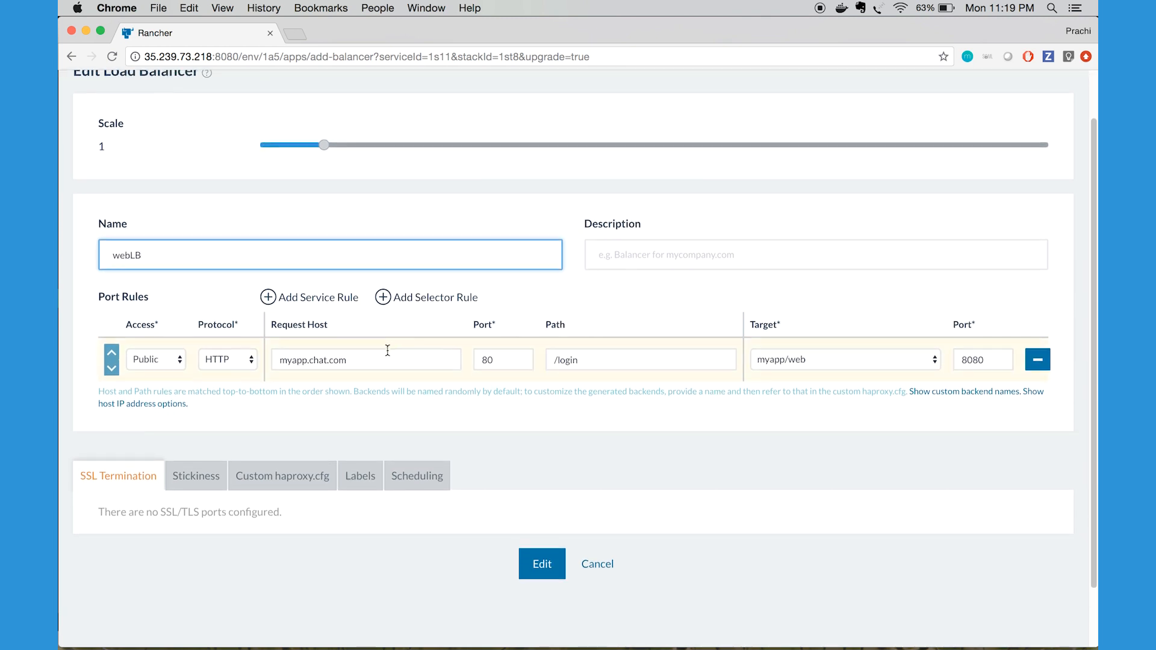
scroll(387, 349, "down", 1)
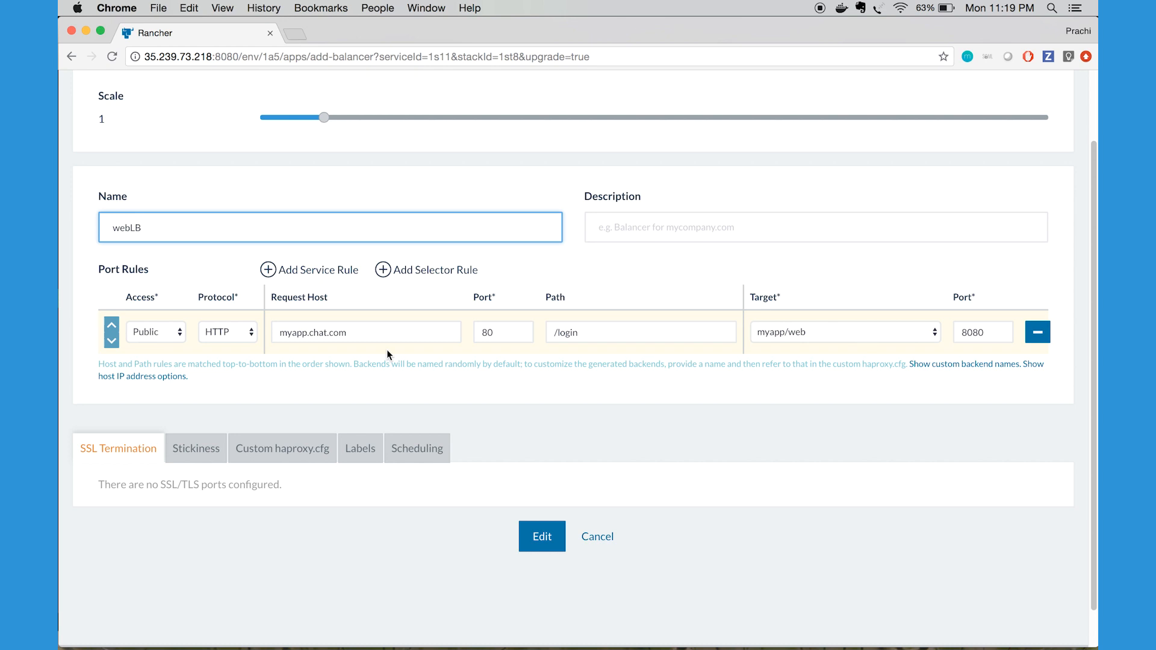
left_click_drag(364, 333, 277, 335)
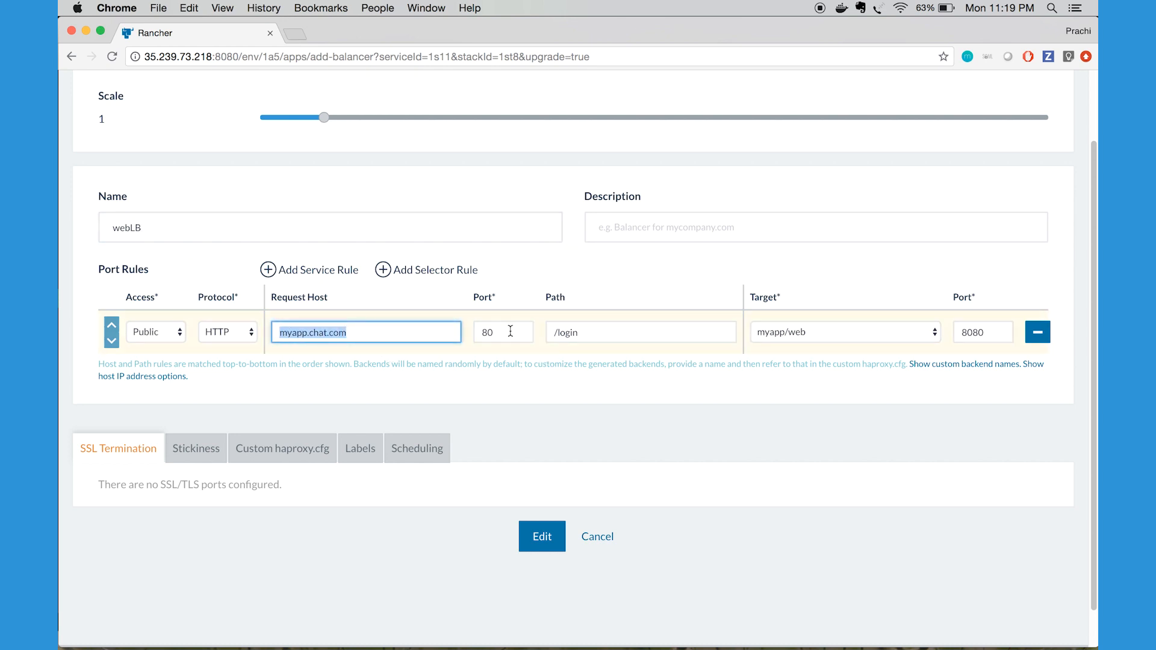
double_click(561, 334)
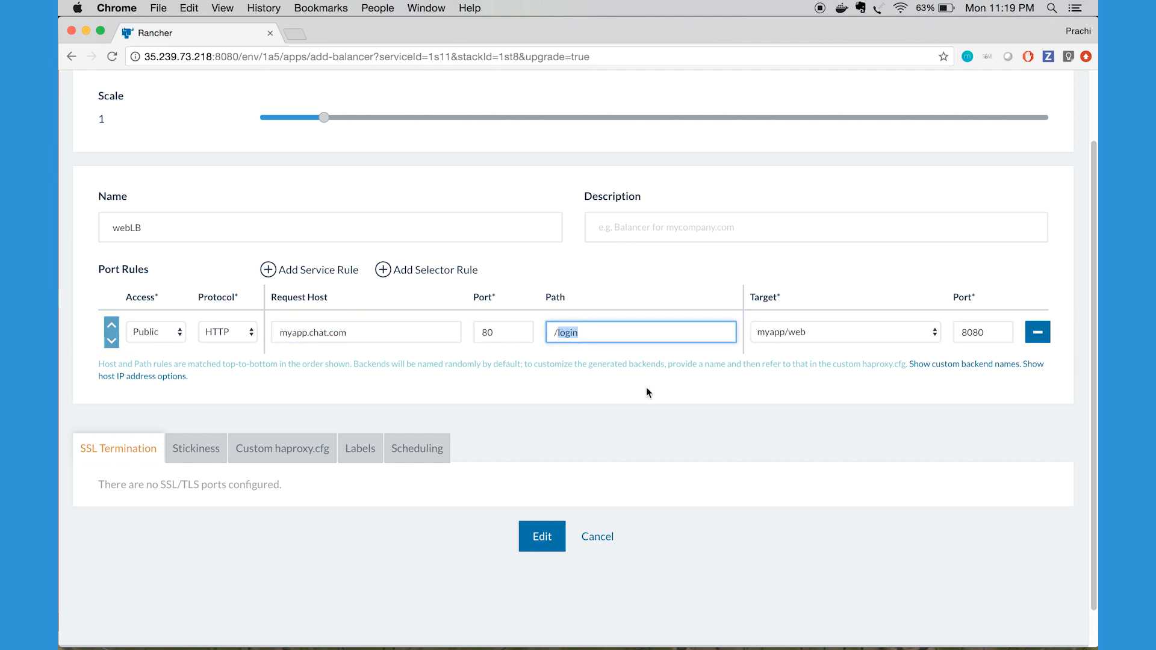
left_click(797, 336)
left_click(797, 336)
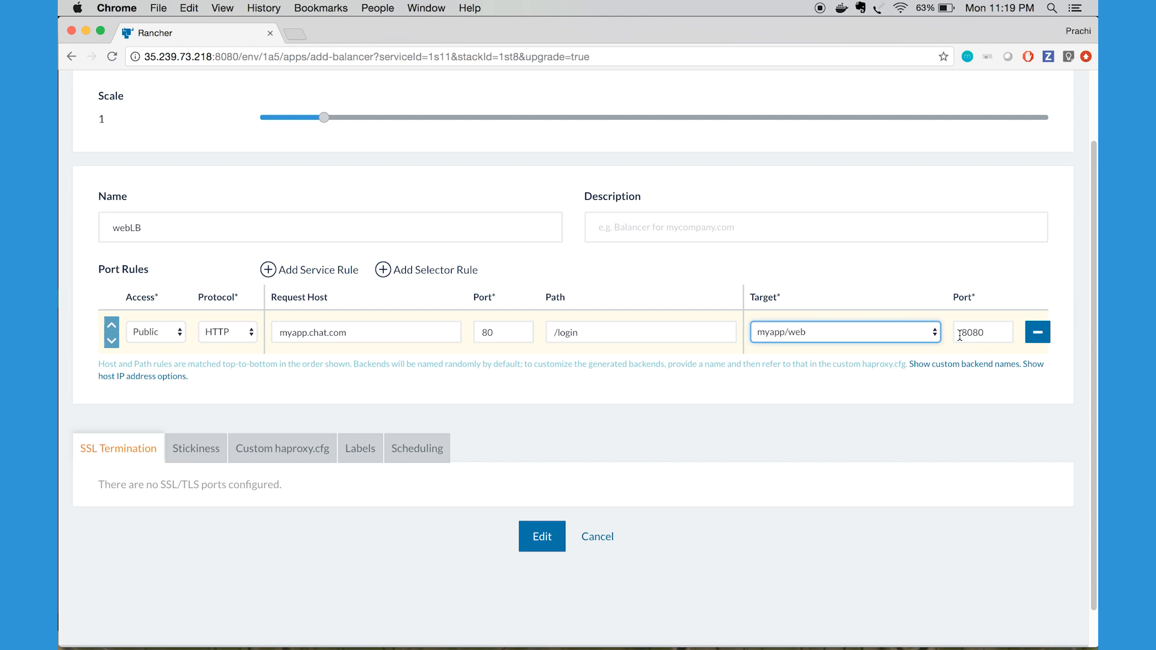
left_click(592, 542)
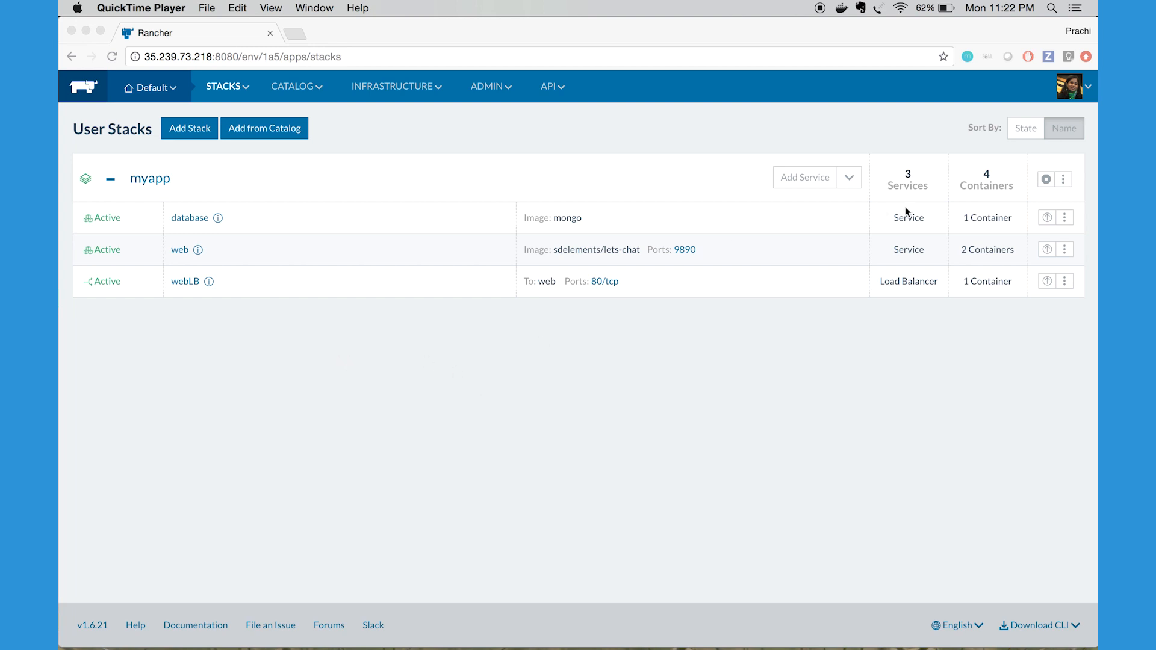
Open the myapp stack's configuration and review its docker-compose.yml and rancher-compose.yml contents
left_click(1064, 179)
left_click(1063, 180)
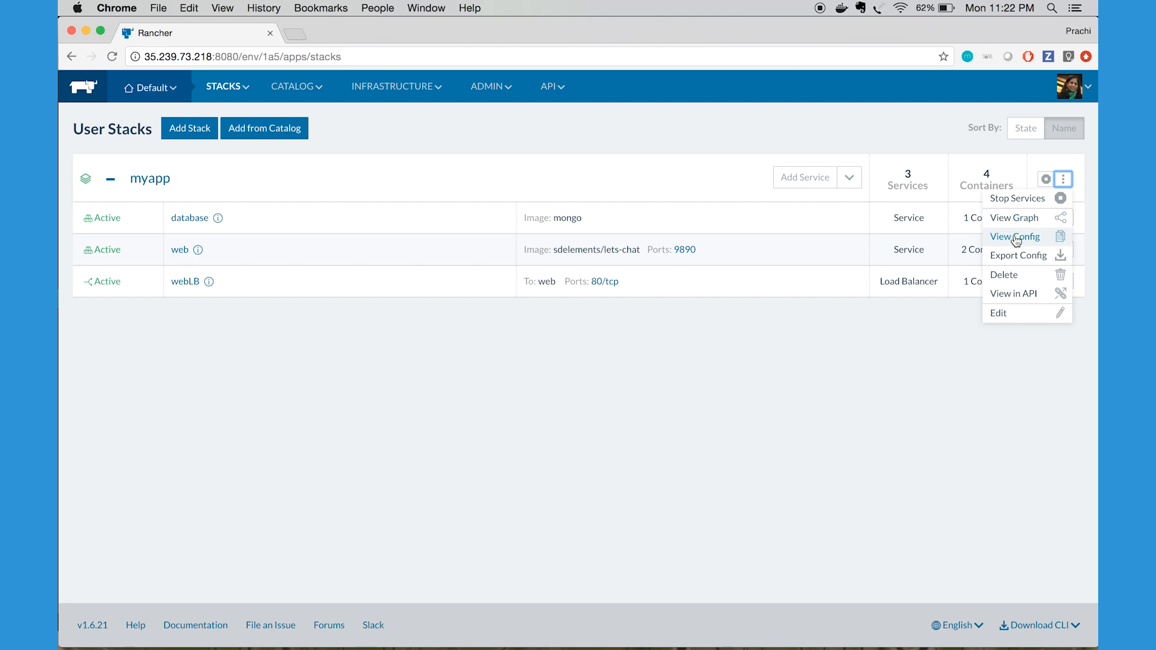
left_click(1017, 240)
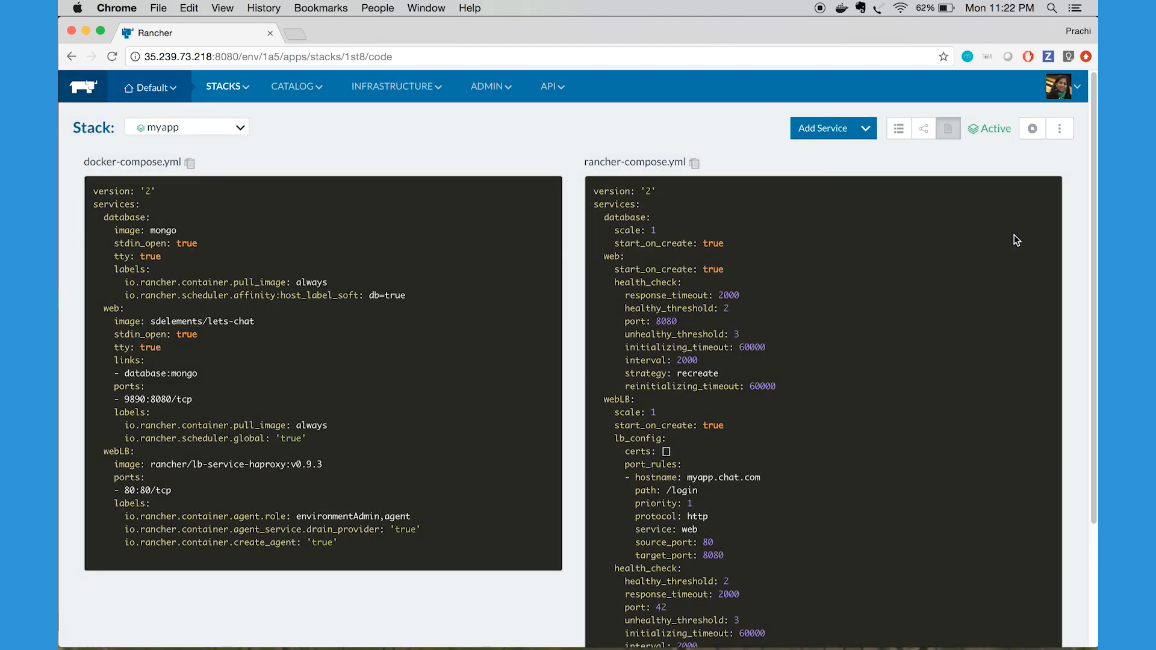
scroll(1015, 240, "down", 2)
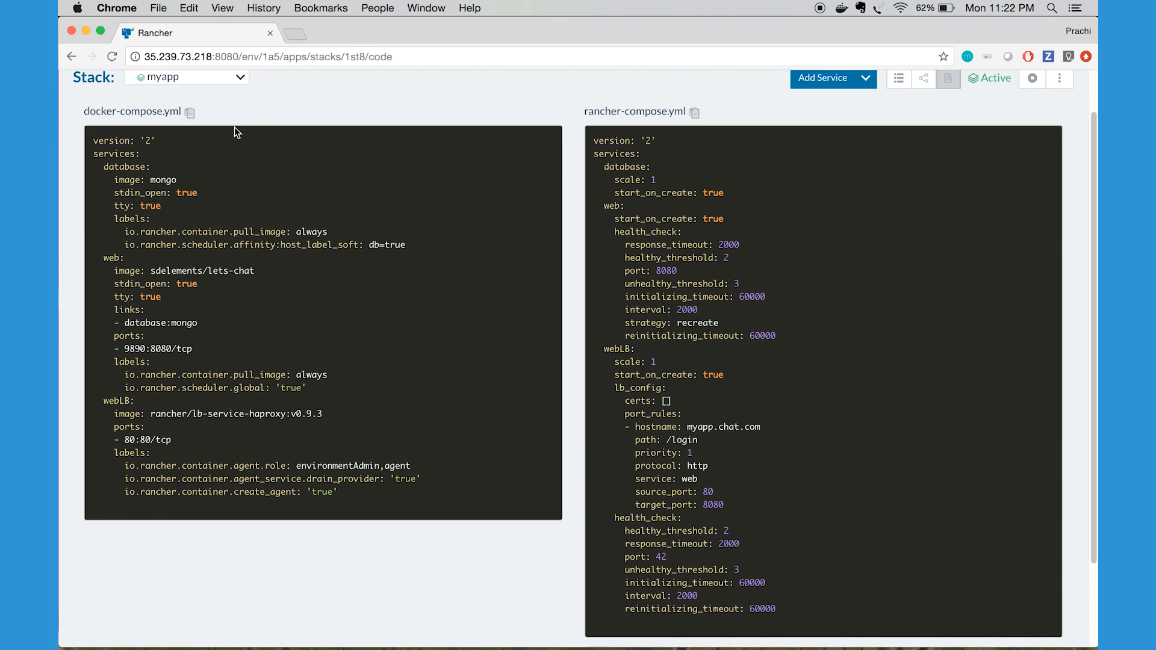
scroll(653, 124, "down", 2)
scroll(653, 124, "down", 1)
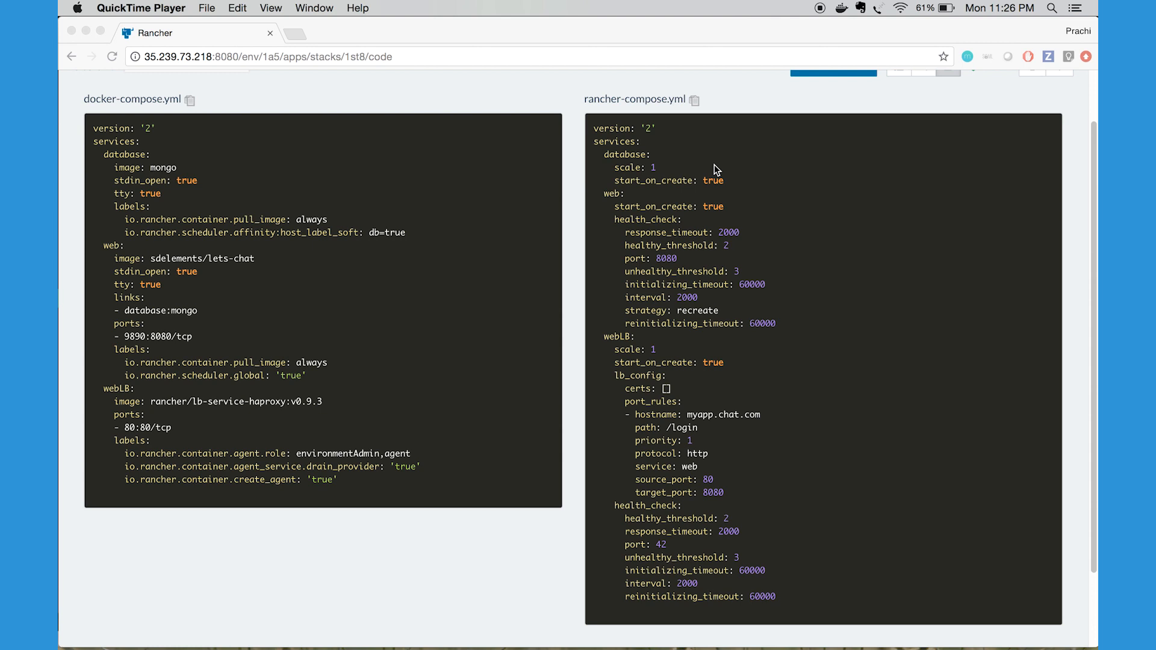
scroll(714, 164, "up", 2)
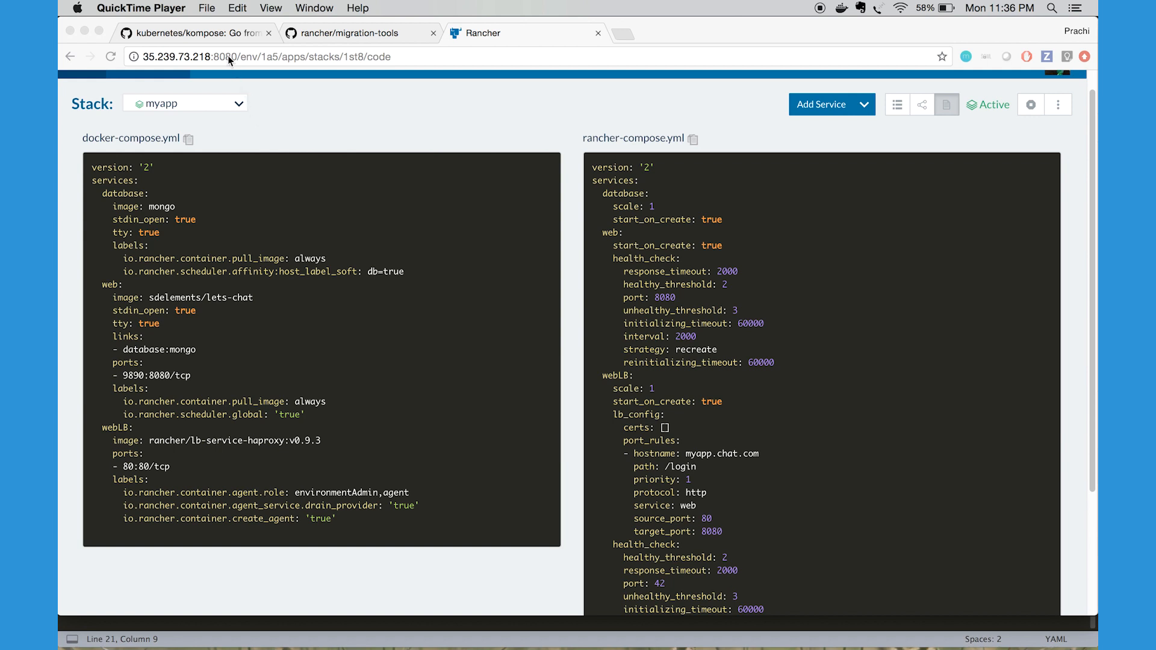
Switch to the kubernetes/kompose GitHub page and read the README introduction on converting Docker Compose files to Kubernetes resources
left_click(219, 34)
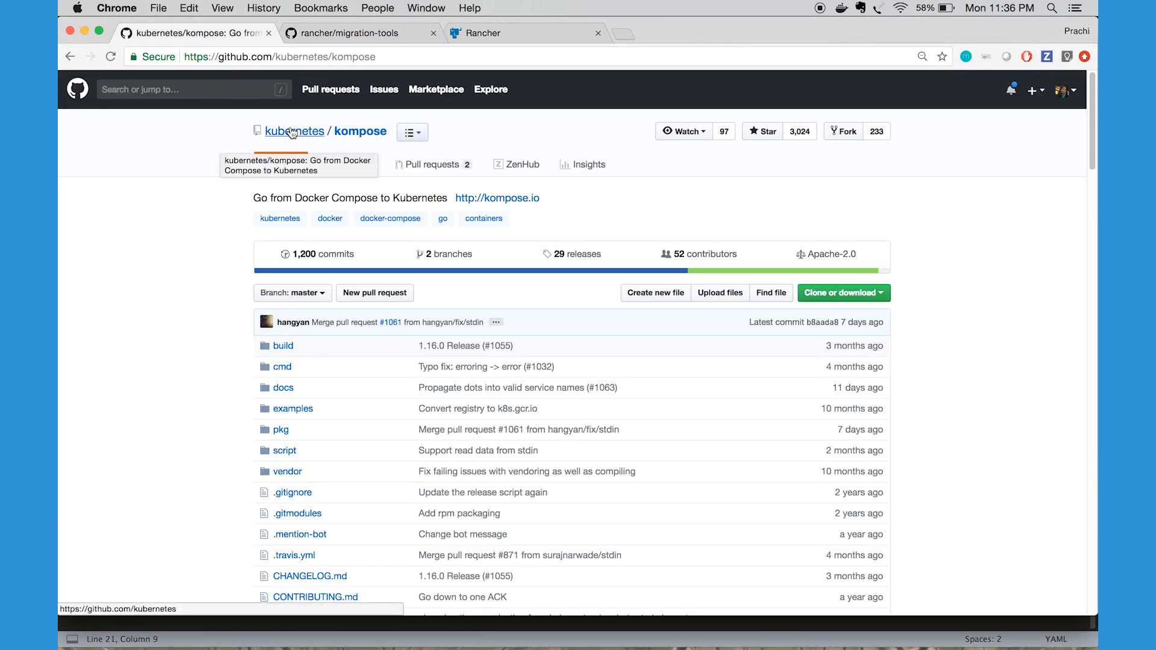
scroll(211, 282, "down", 3)
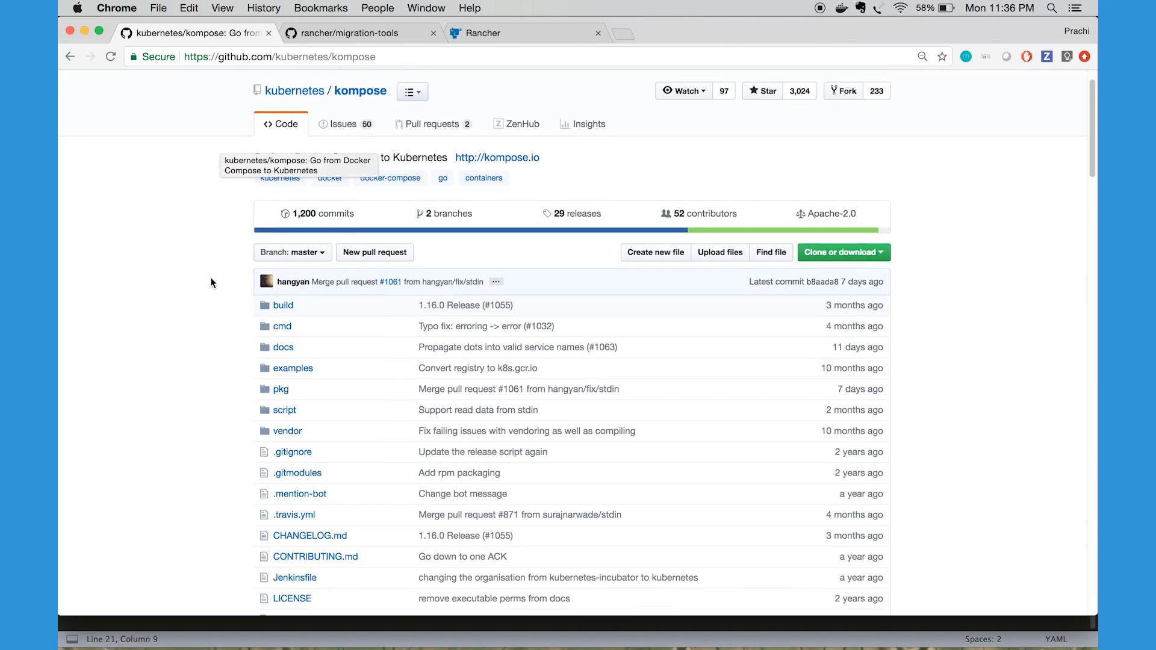
scroll(211, 282, "down", 1)
scroll(211, 281, "down", 1)
scroll(211, 282, "up", 1)
scroll(211, 282, "down", 1)
scroll(211, 282, "down", 10)
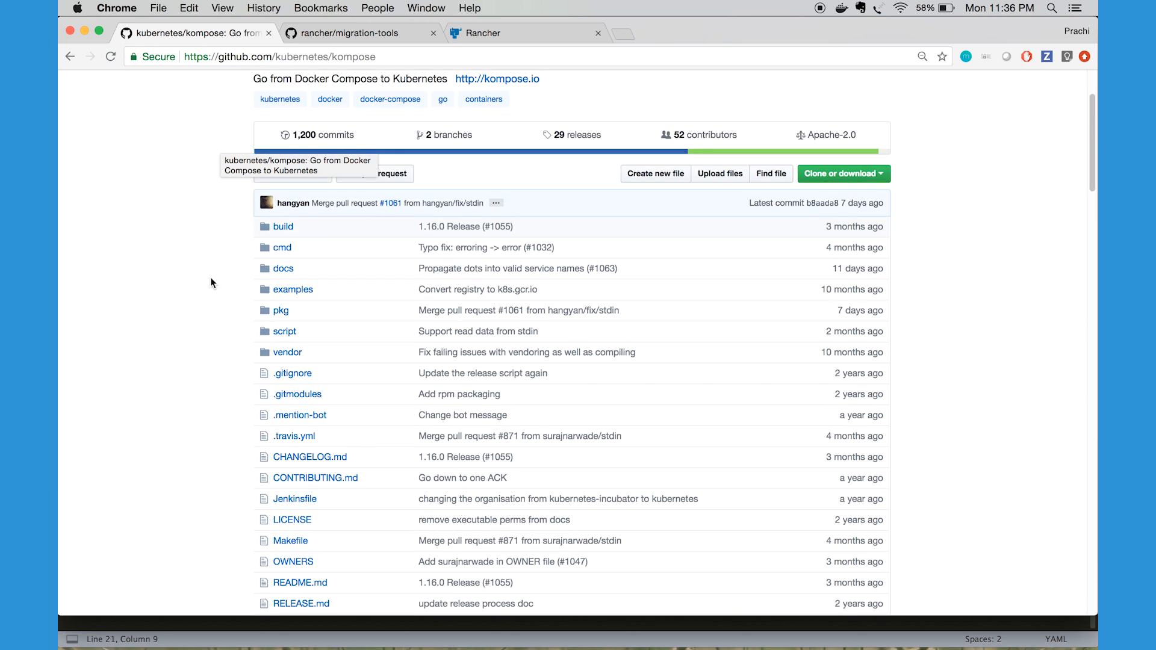
scroll(211, 282, "down", 2)
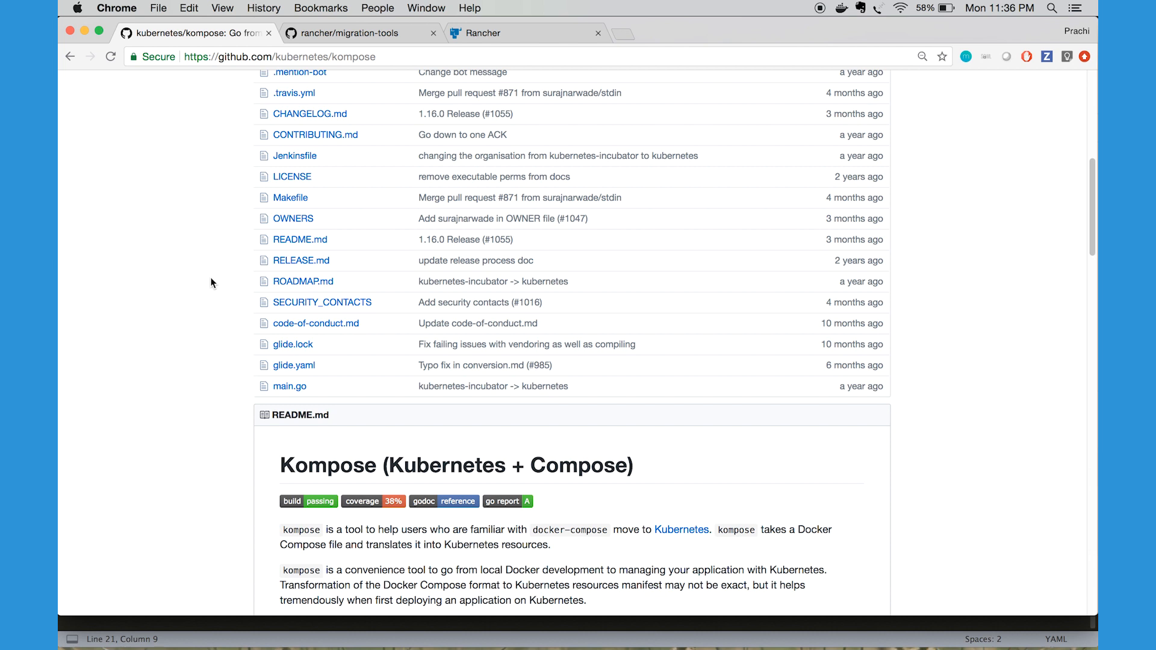
scroll(210, 282, "down", 4)
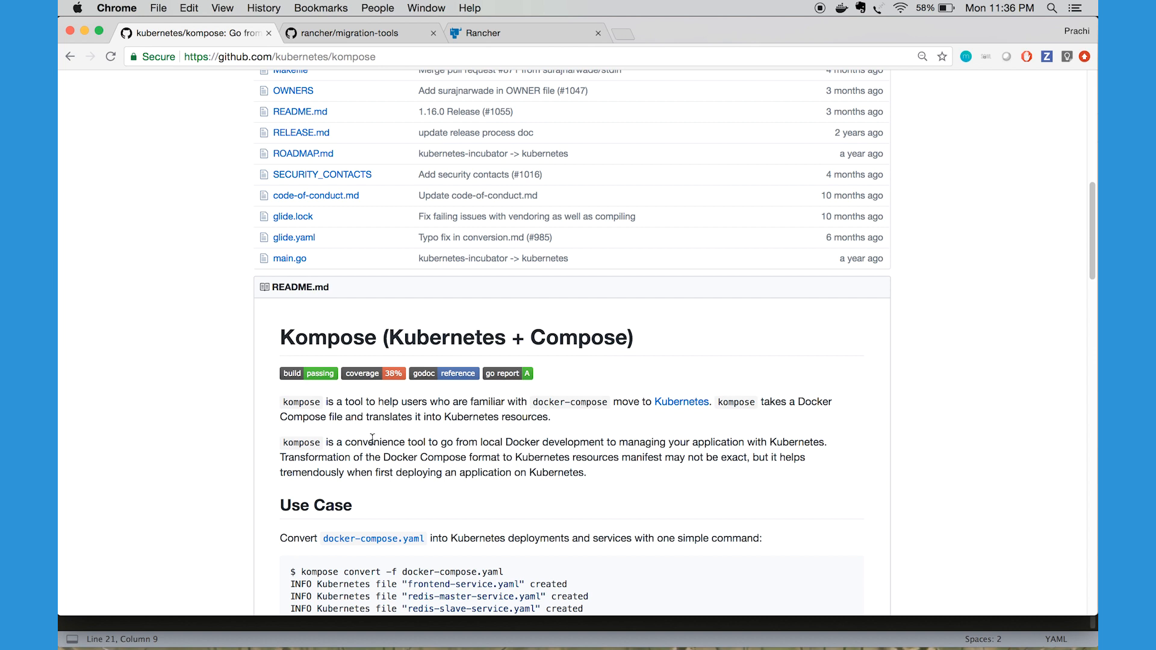
Switch to the rancher/migration-tools GitHub page and read the README's usage syntax, highlighting the docker-file and rancher-file options
left_click(344, 31)
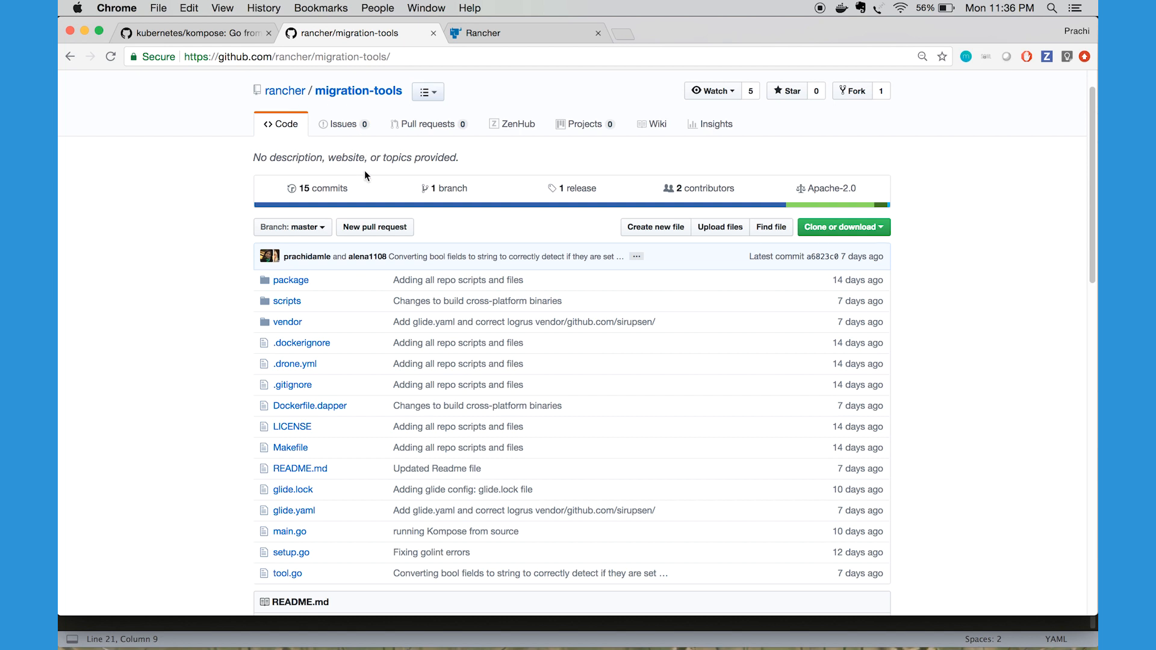
scroll(363, 171, "down", 5)
scroll(400, 401, "down", 3)
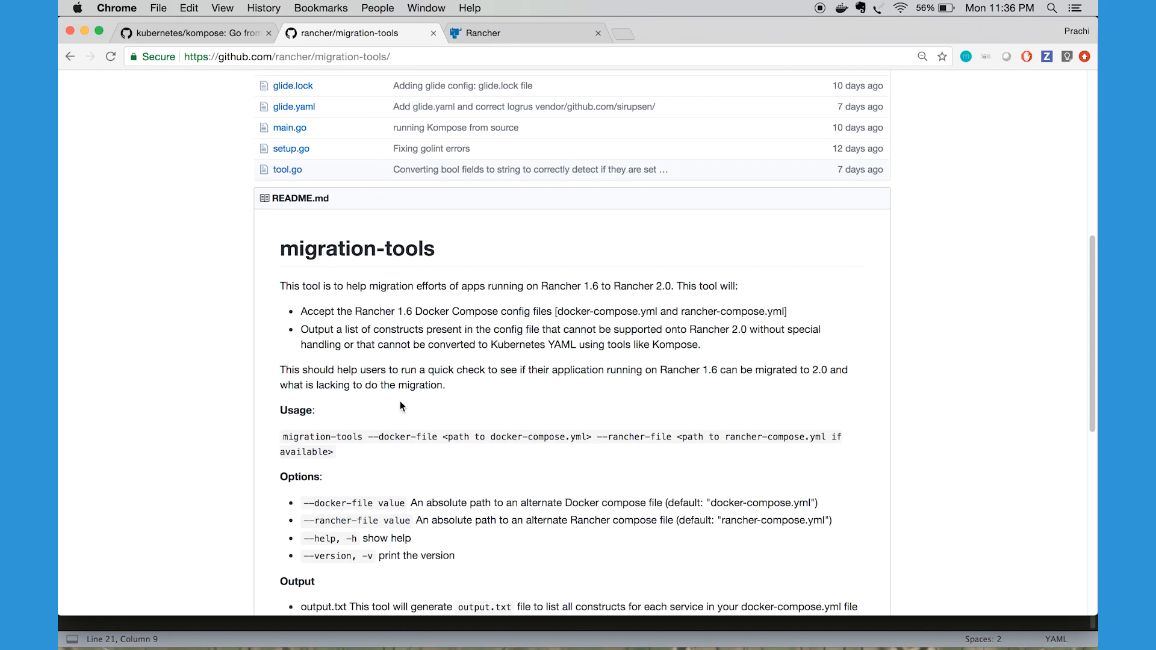
left_click_drag(378, 388, 444, 388)
left_click_drag(607, 387, 673, 386)
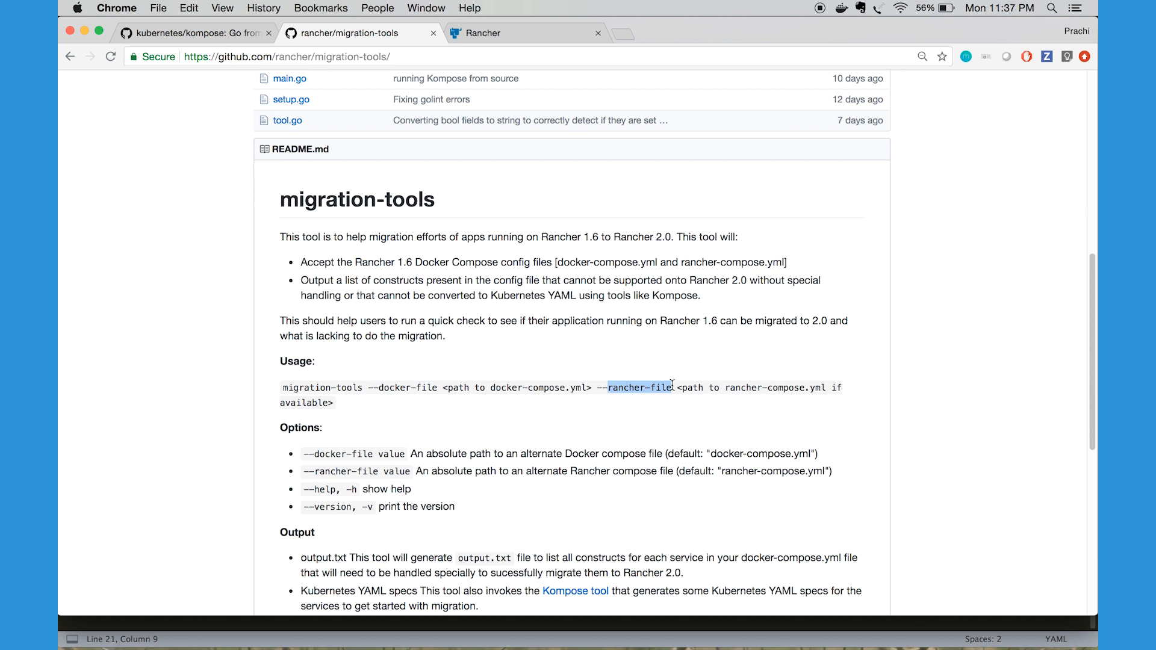
Read the migration-tools README's Output section on output.txt and the Kubernetes YAML specs, continuing to the building and running instructions
scroll(481, 511, "down", 3)
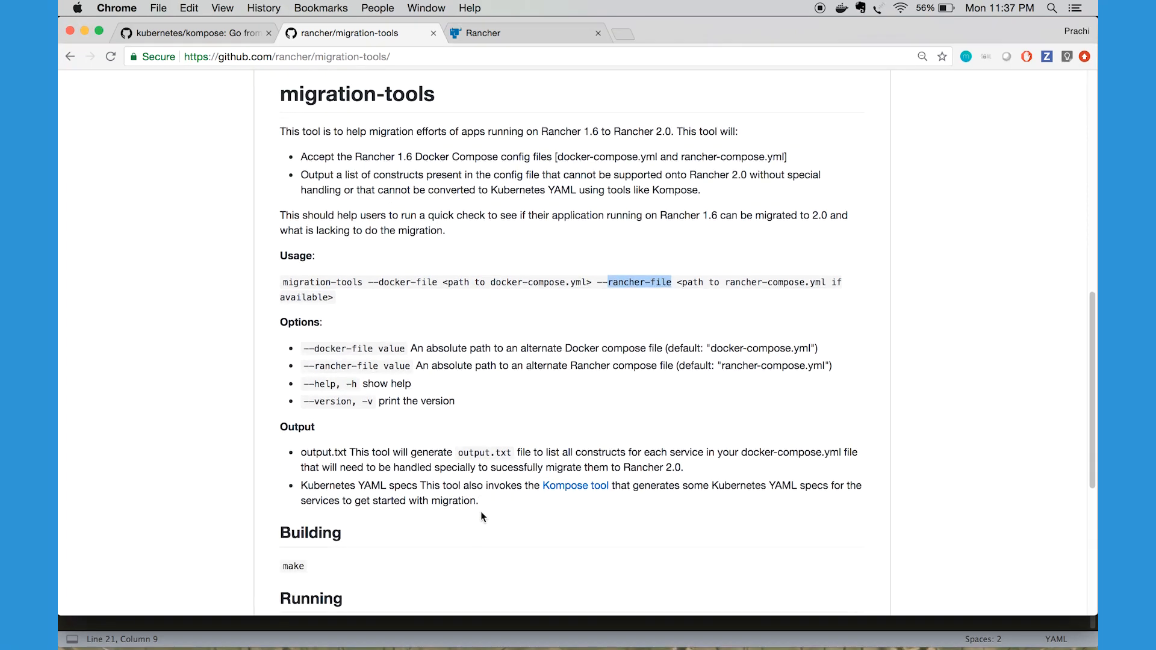
scroll(481, 512, "down", 1)
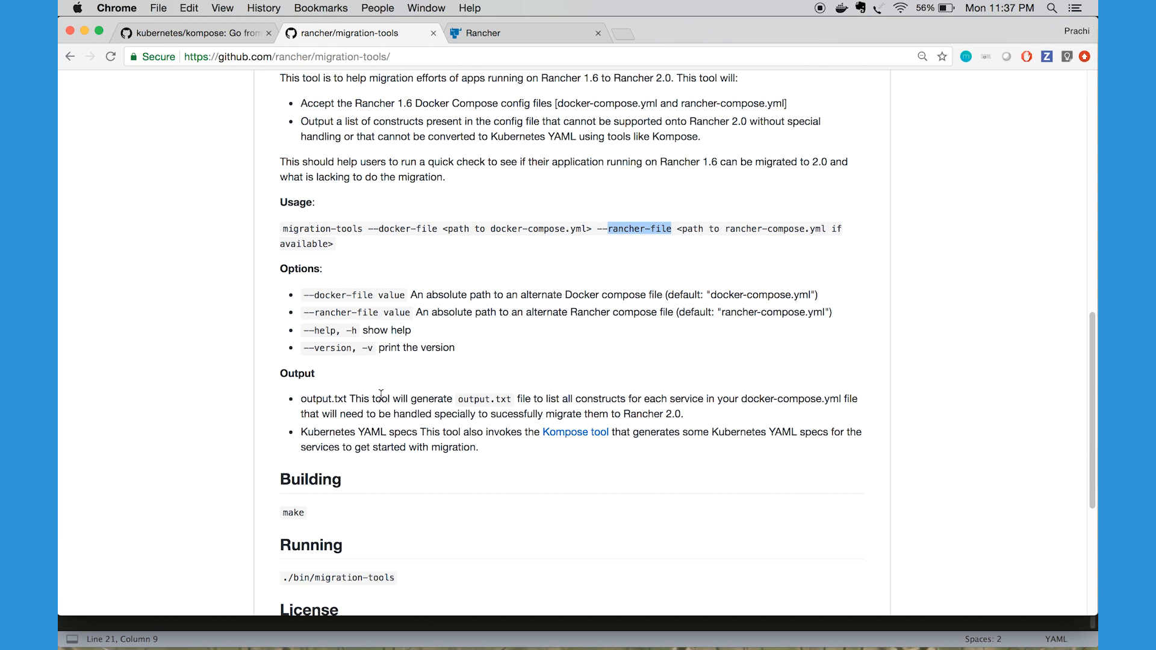
left_click(547, 399)
left_click_drag(548, 399, 615, 398)
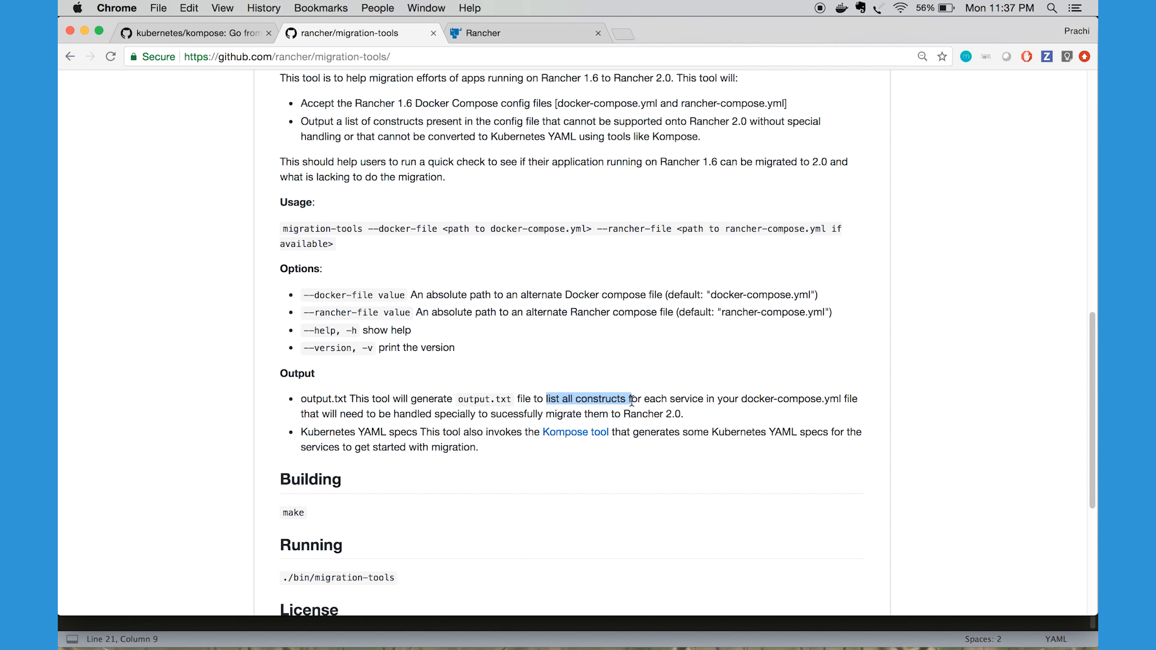
left_click(751, 418)
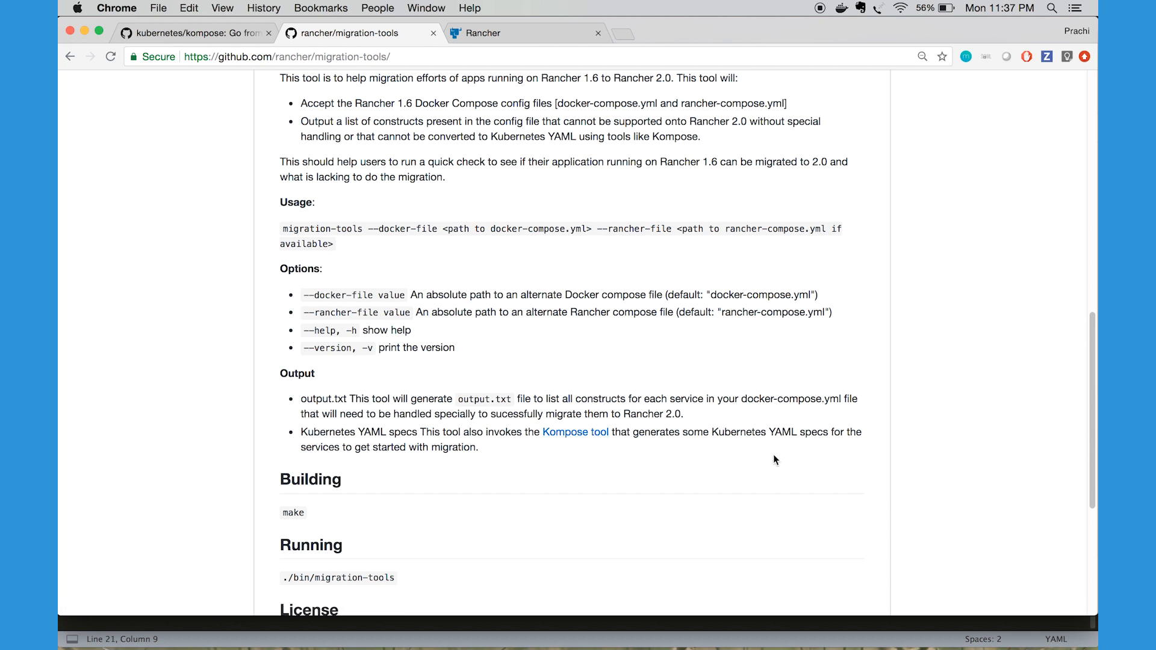
scroll(774, 458, "down", 1)
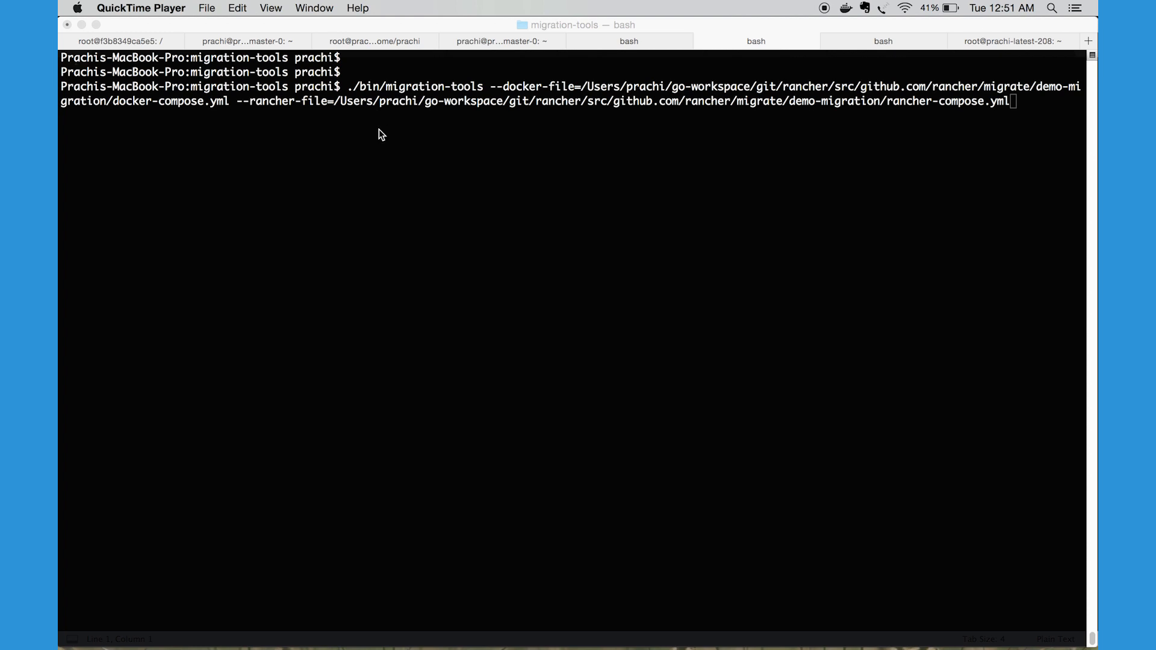
Switch to Terminal, run the prepared ./bin/migration-tools command on the demo-migration docker-compose.yml and rancher-compose.yml, and check the message about output.txt
left_click(378, 129)
key("Return")
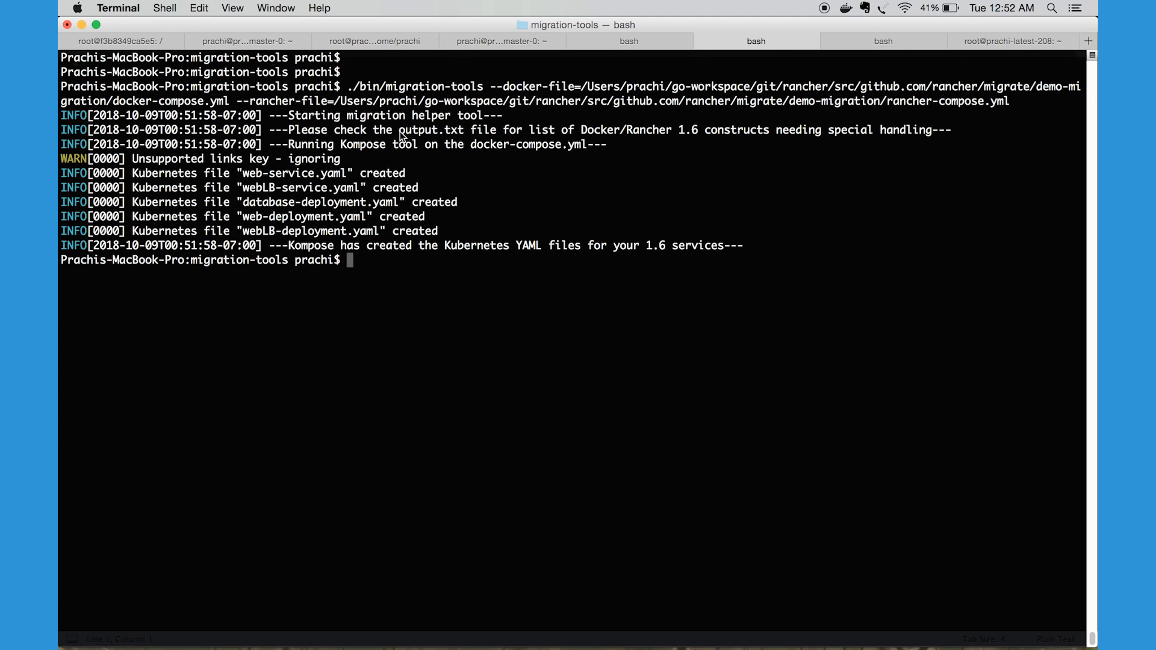
left_click_drag(401, 135, 464, 139)
left_click(449, 152)
Examine the deployment and service YAML files that Kompose generated for the database, web and webLB services
double_click(249, 235)
double_click(328, 201)
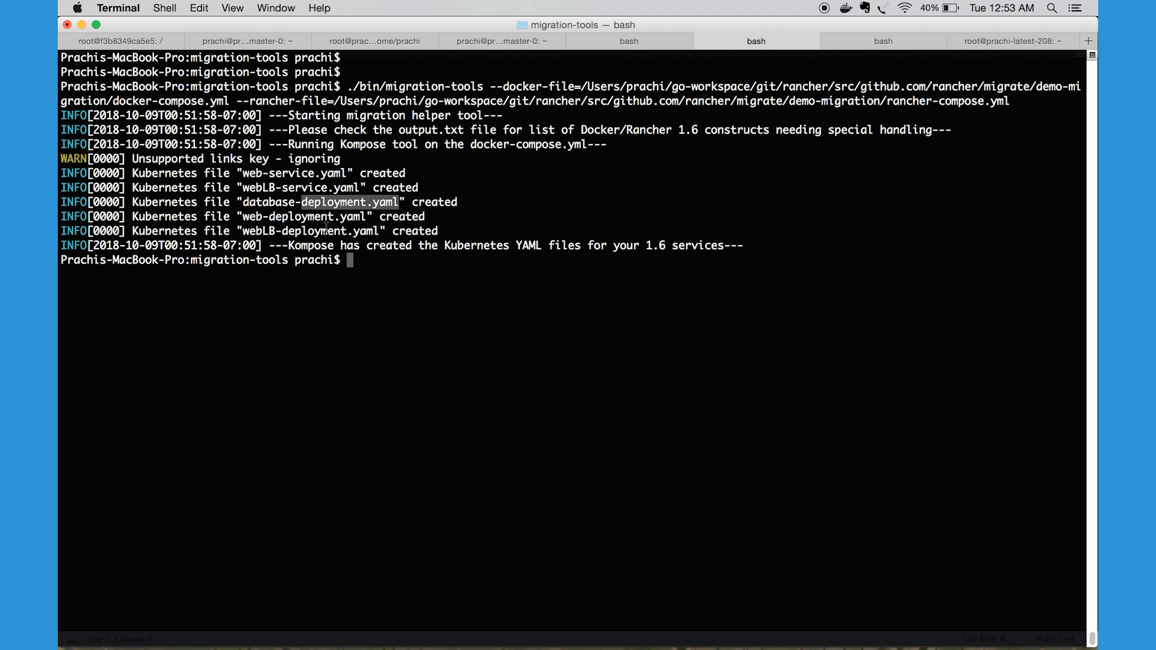
left_click(288, 200)
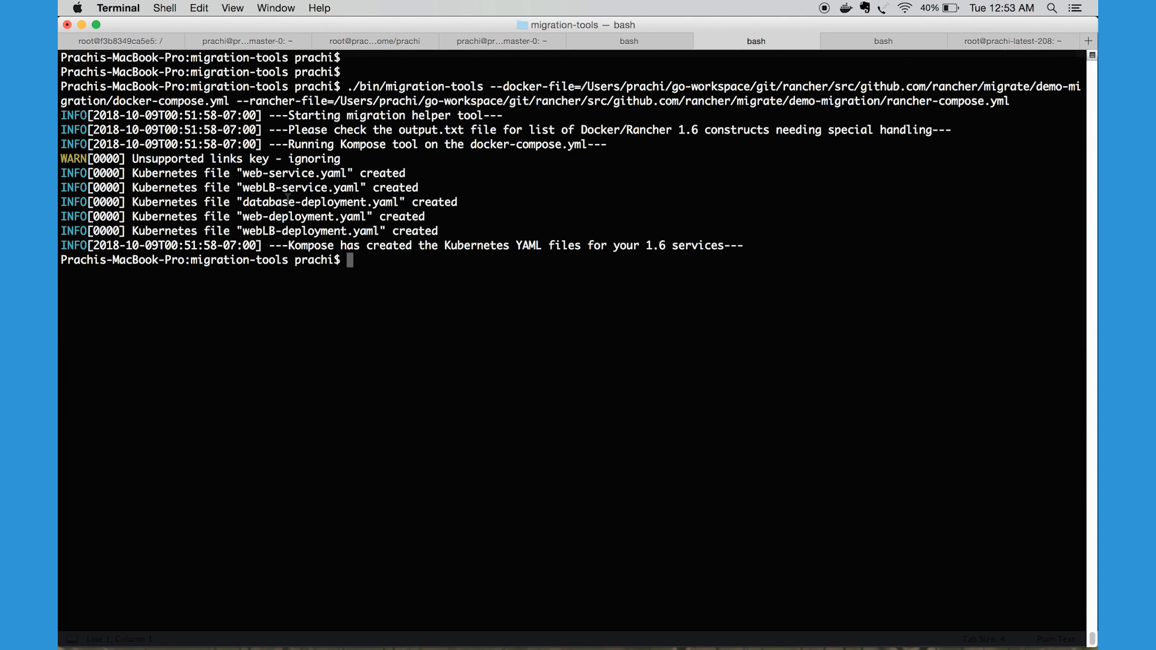
double_click(326, 202)
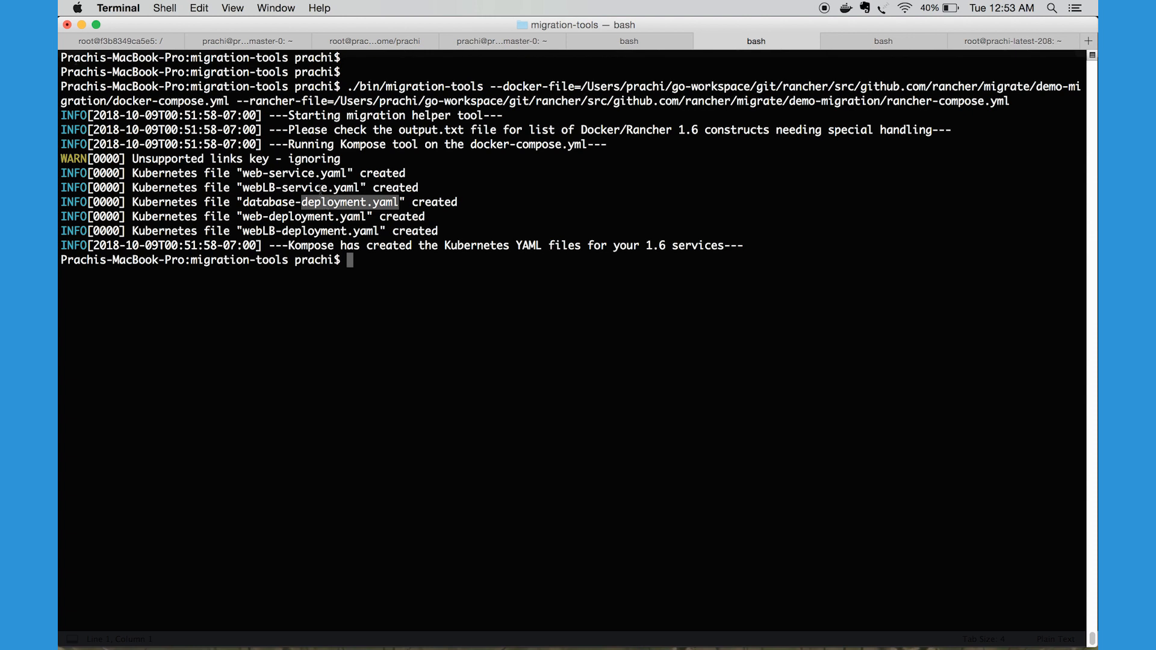
double_click(299, 186)
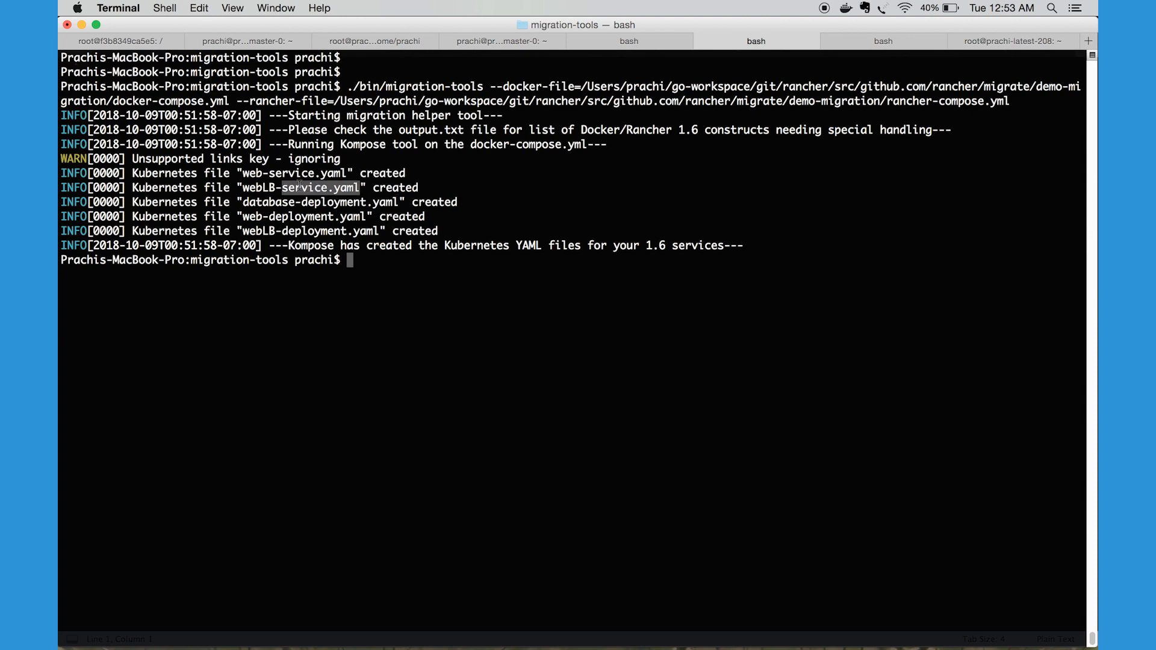
left_click(246, 173)
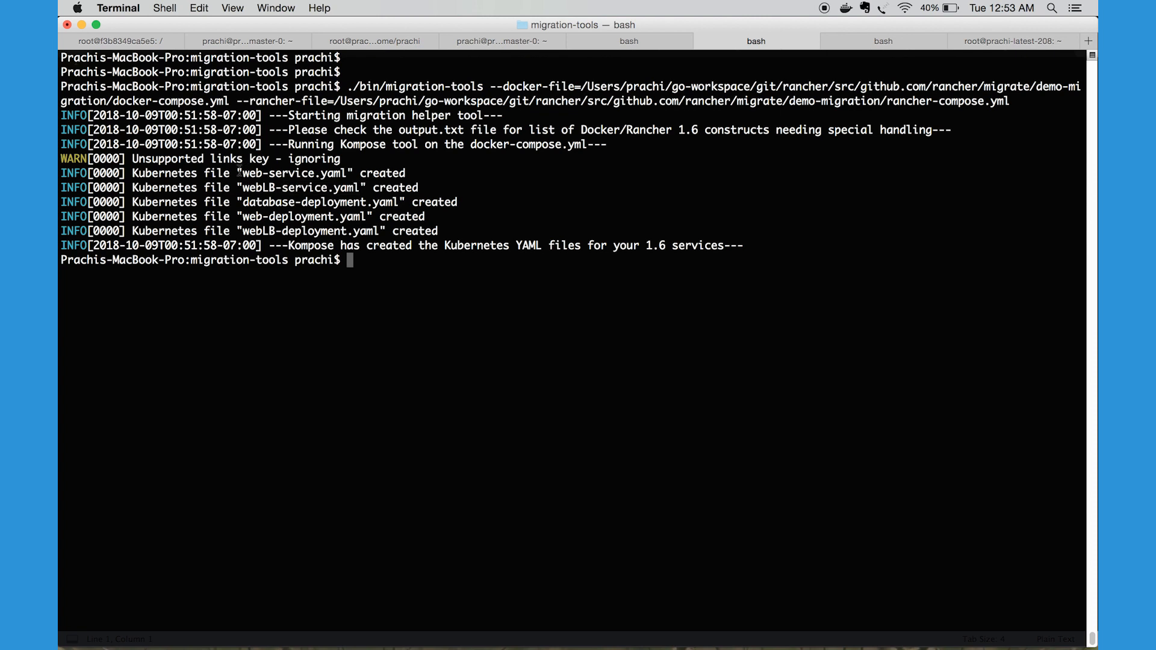
left_click_drag(238, 172, 236, 202)
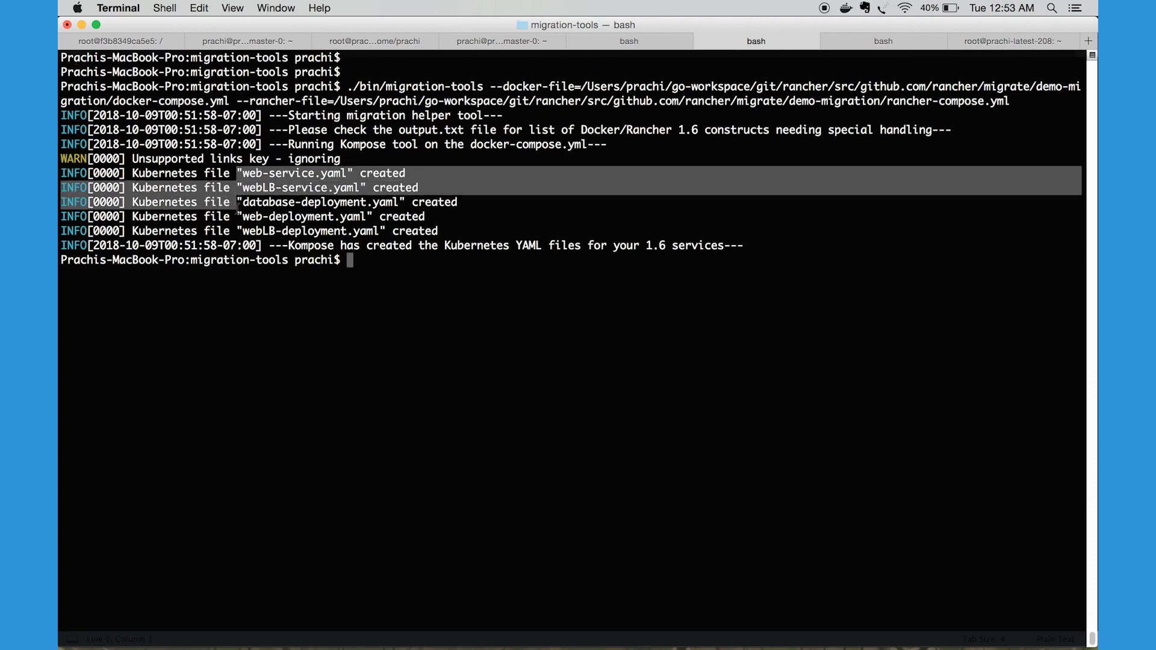
left_click(236, 205)
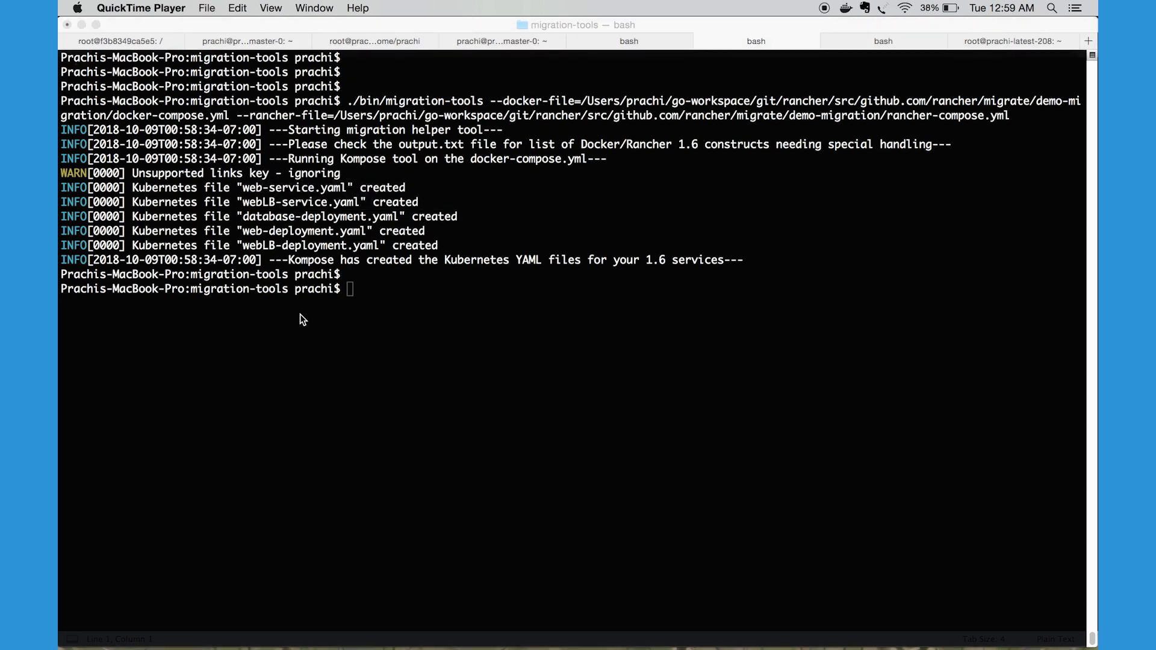
left_click(301, 314)
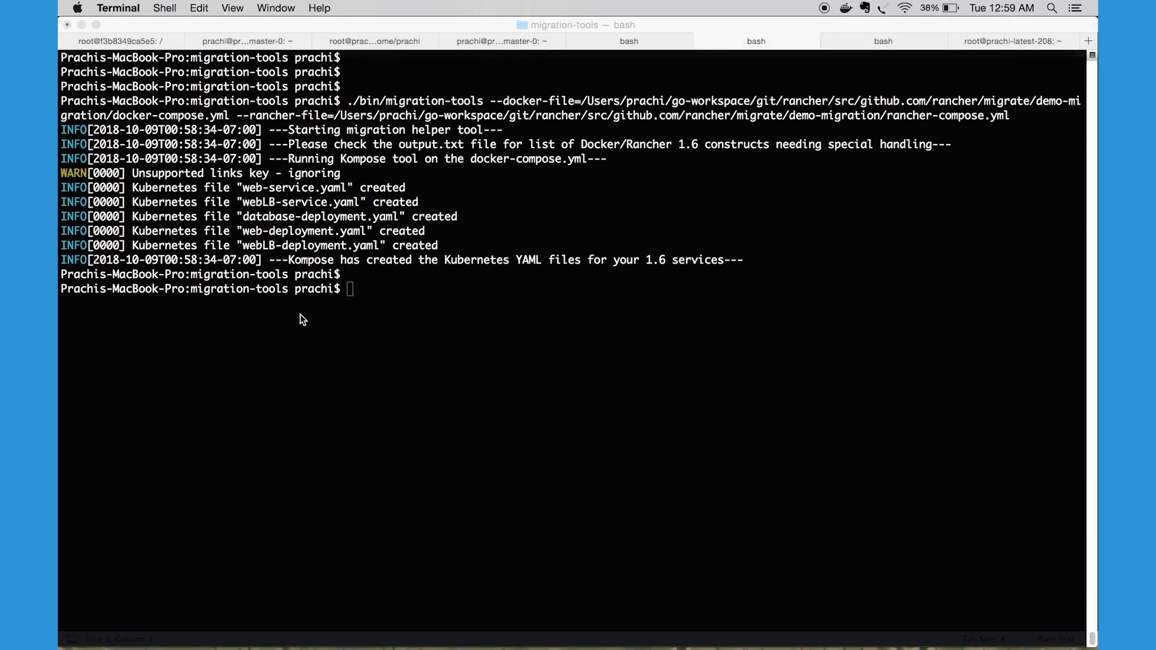
Print the contents of output.txt from the migration-tools folder in the terminal
type("cat")
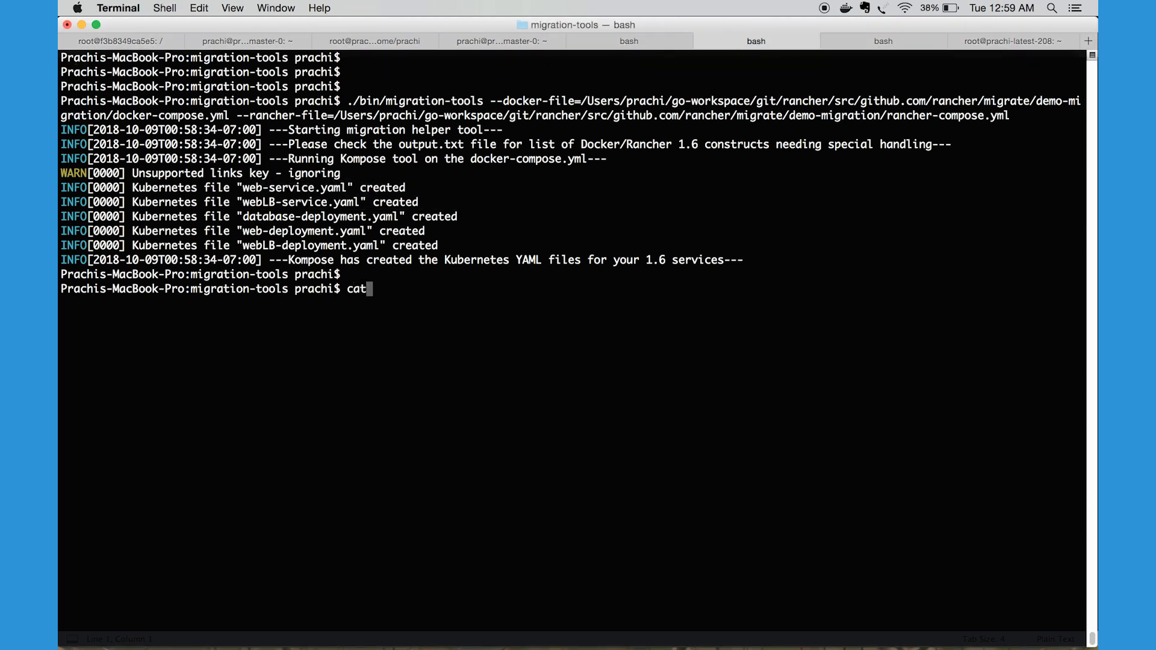
type(" ./out")
key("Tab")
key("Return")
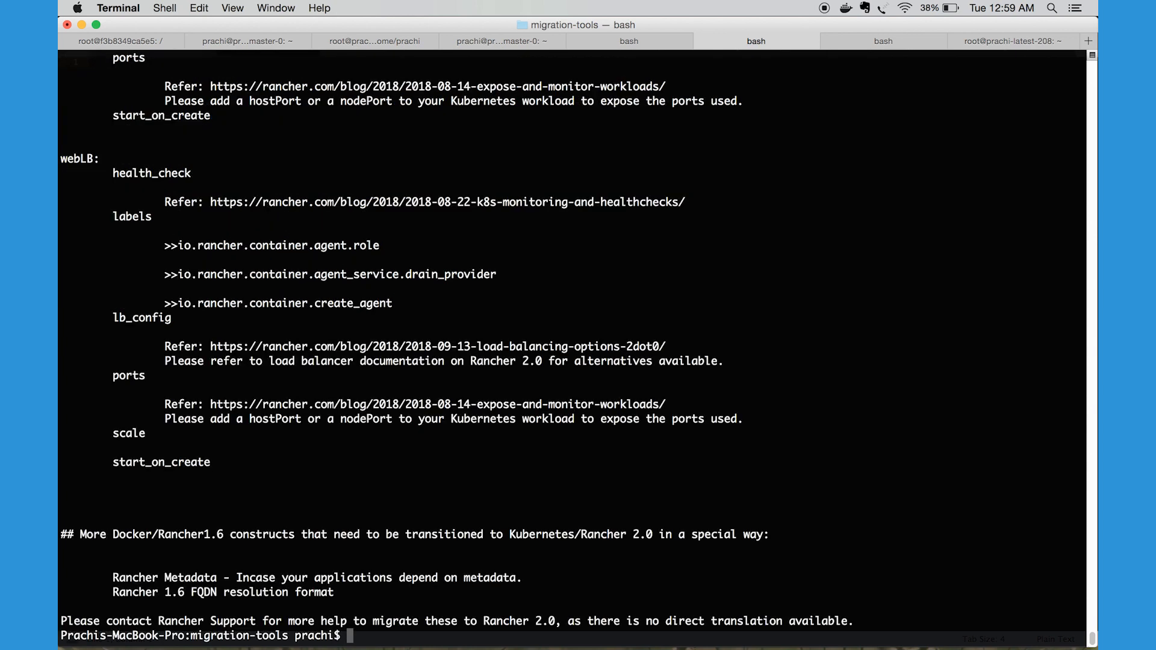
Read through output.txt in the terminal, from the service-wise list header through the database, web and webLB constructs
scroll(317, 314, "up", 10)
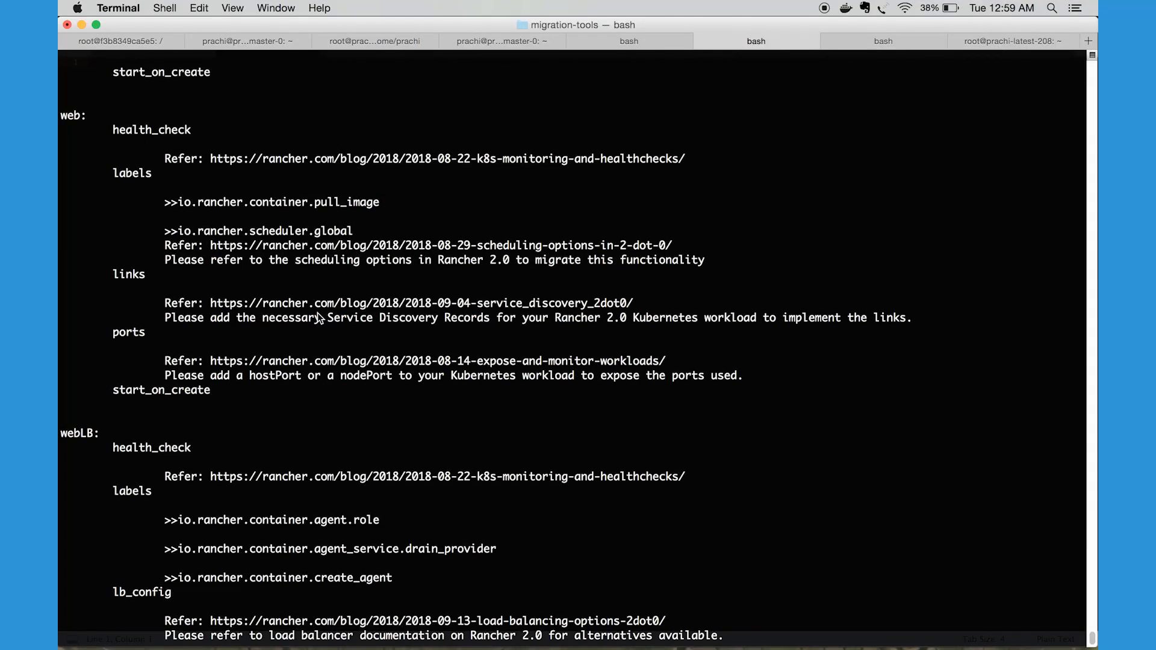
scroll(317, 313, "up", 5)
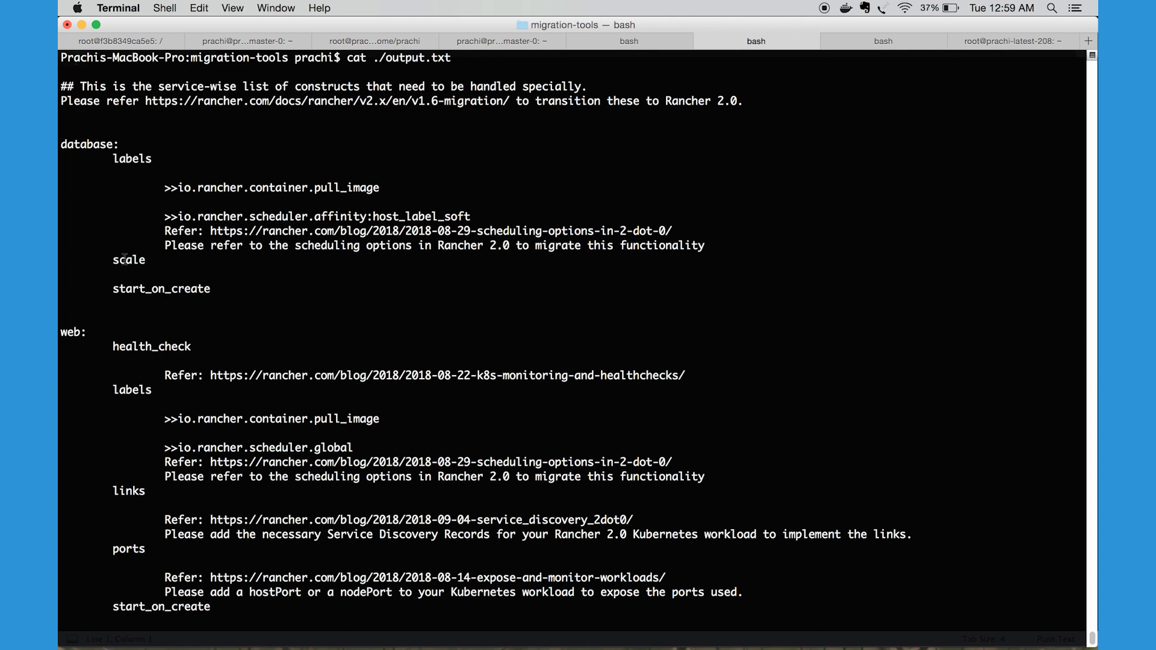
scroll(124, 259, "down", 3)
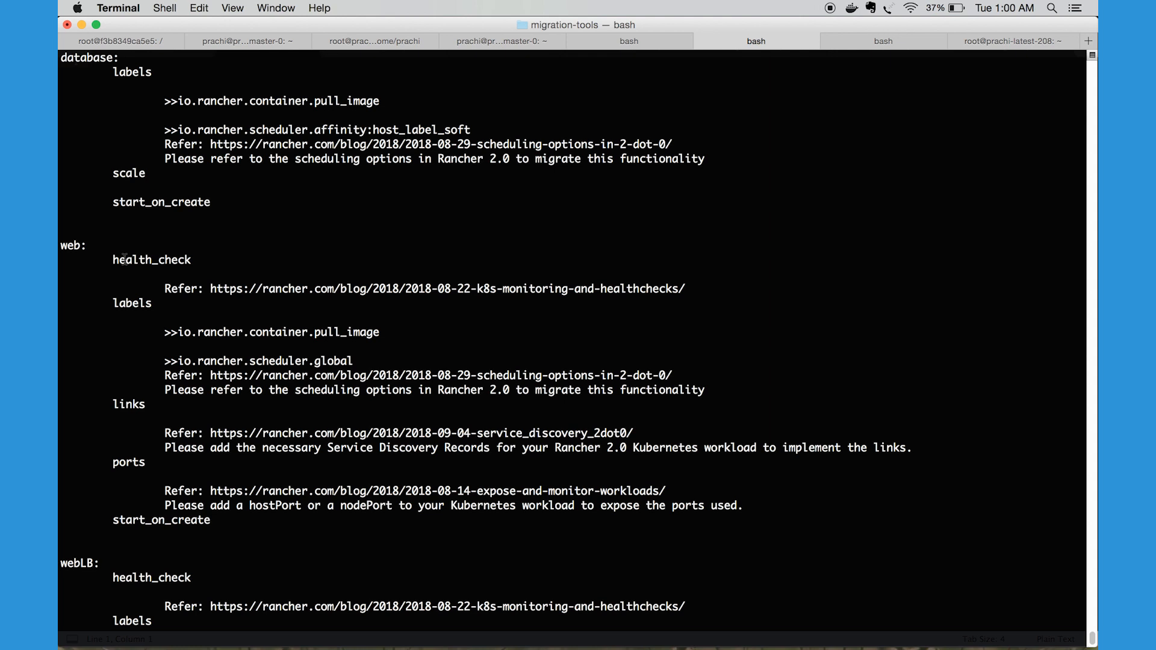
scroll(124, 259, "up", 3)
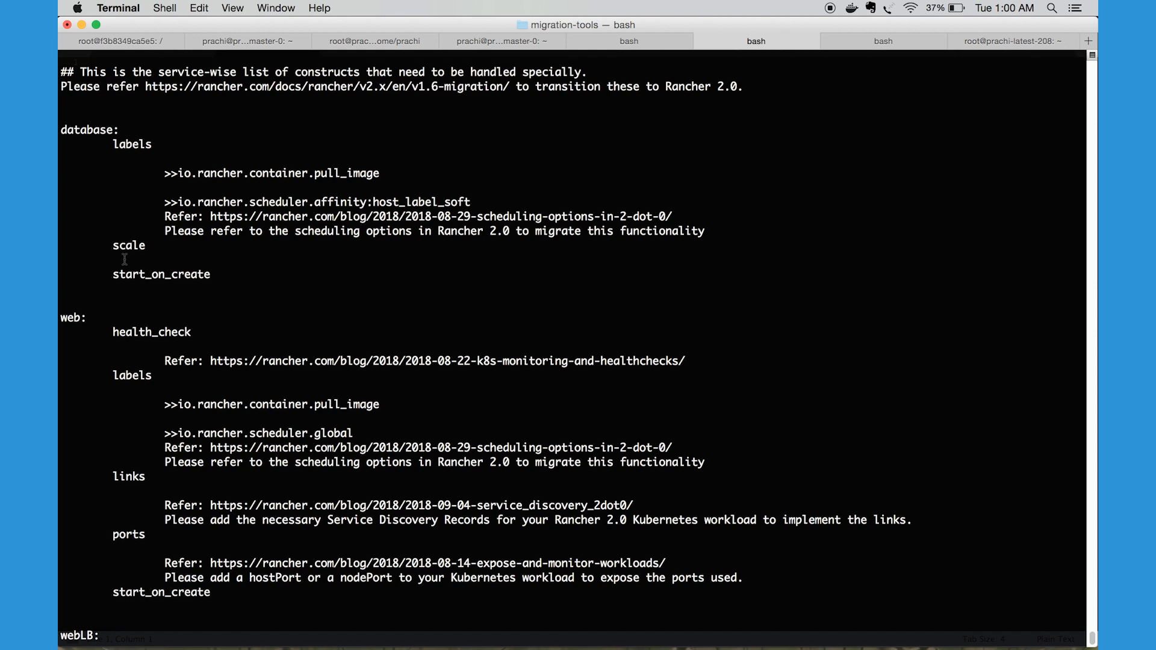
scroll(124, 259, "down", 1)
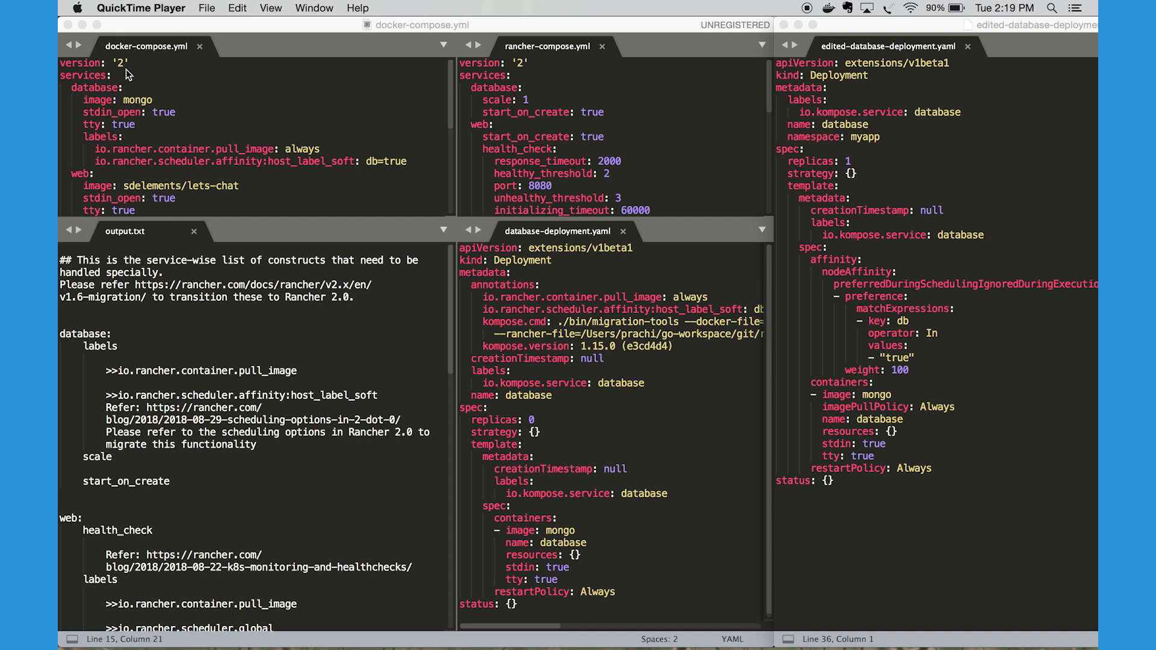
Switch to Sublime Text and compare docker-compose.yml, output.txt, database-deployment.yaml and edited-database-deployment.yaml side by side
left_click(72, 88)
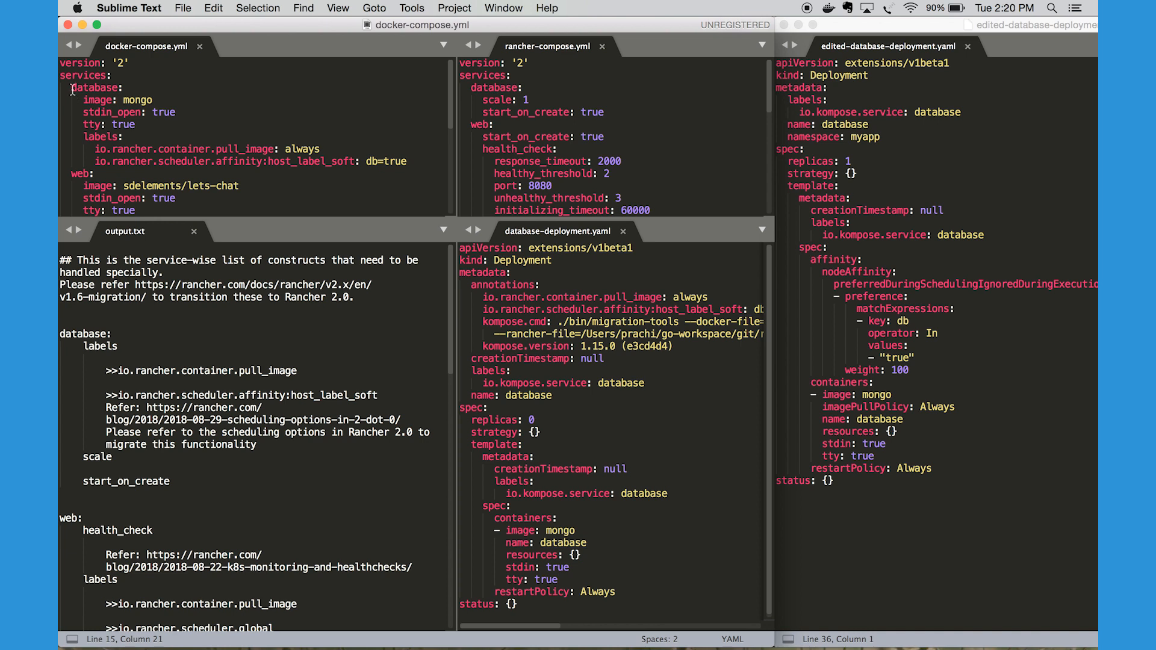
scroll(143, 365, "down", 3)
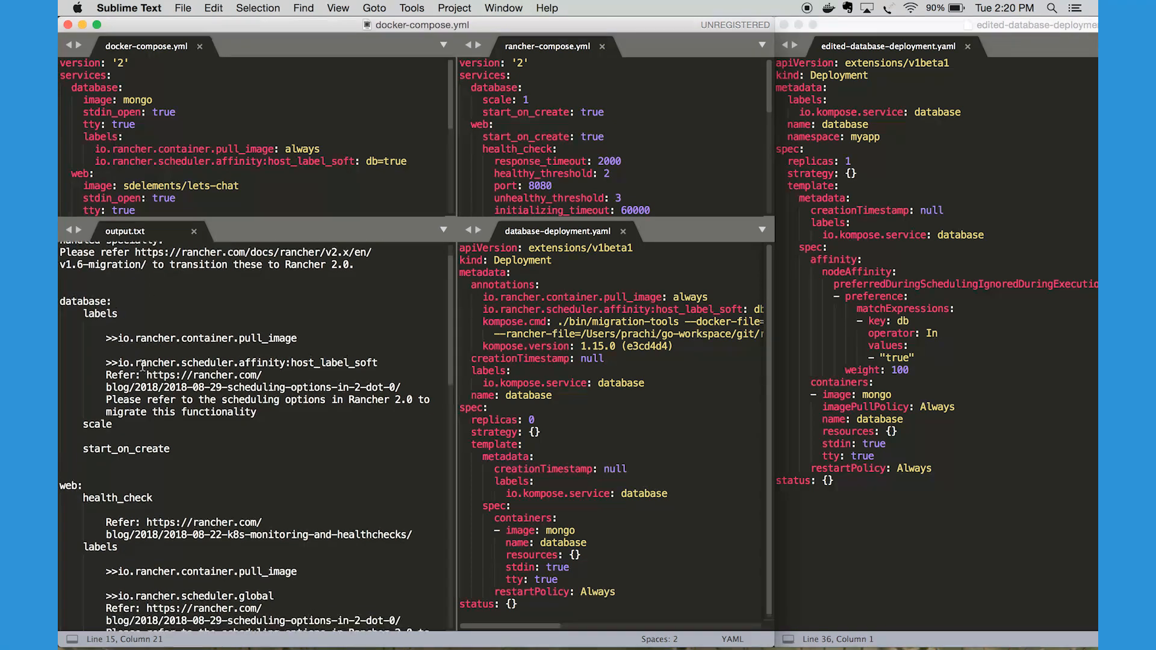
scroll(142, 366, "down", 1)
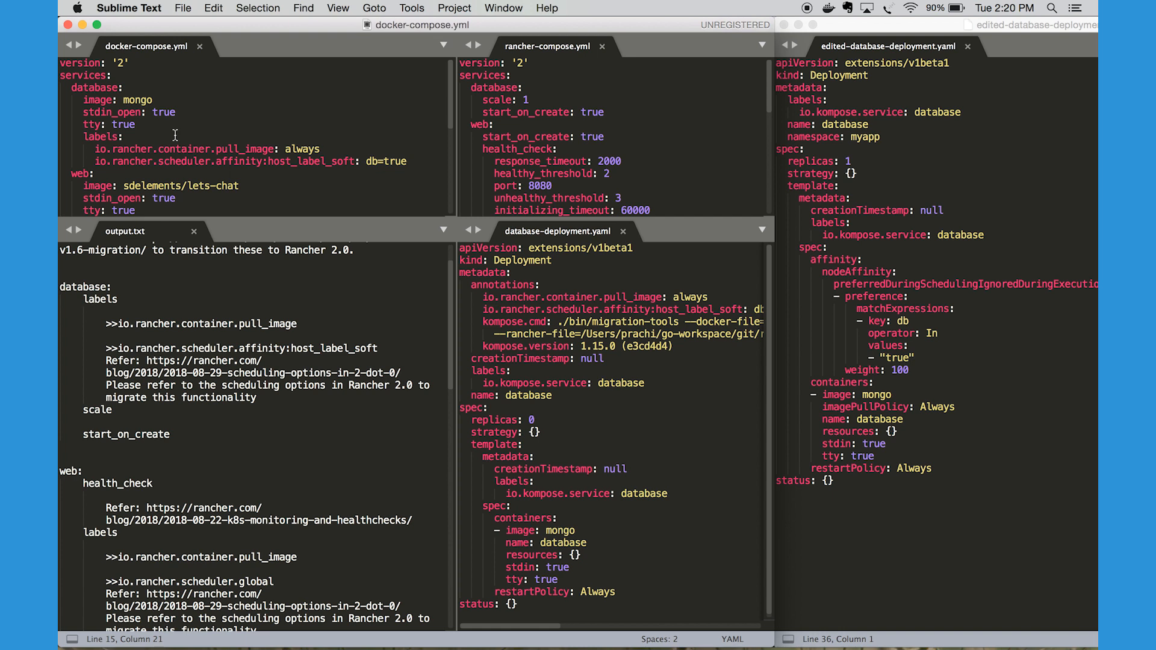
left_click(162, 89)
left_click(161, 288)
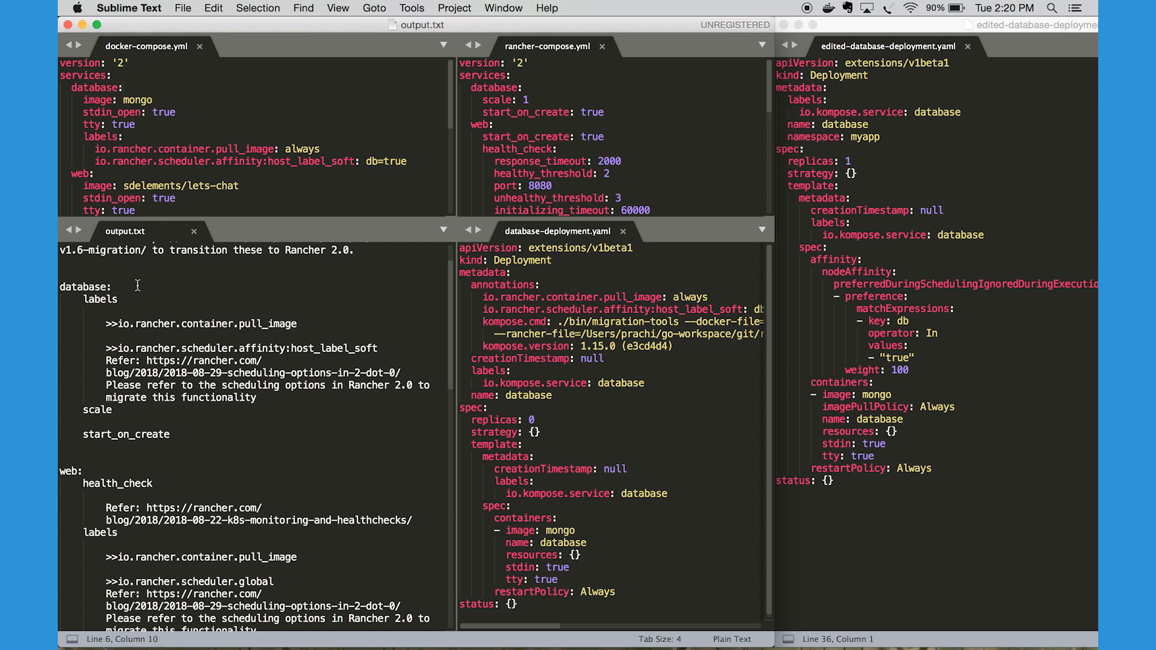
scroll(137, 286, "up", 2)
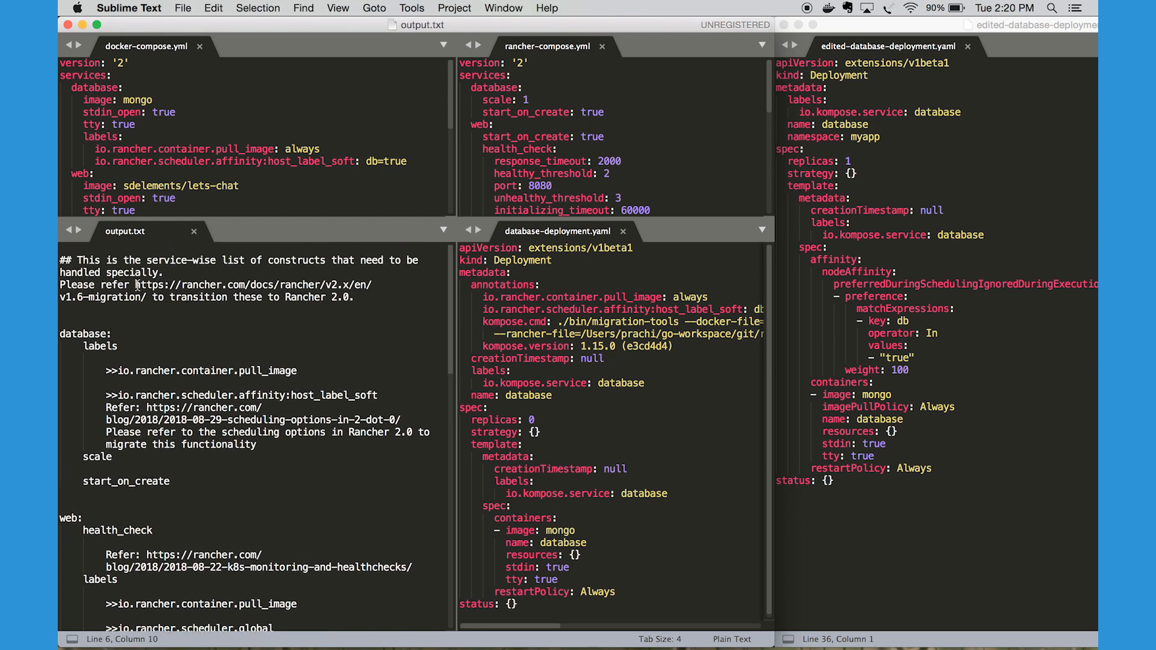
scroll(138, 331, "down", 3)
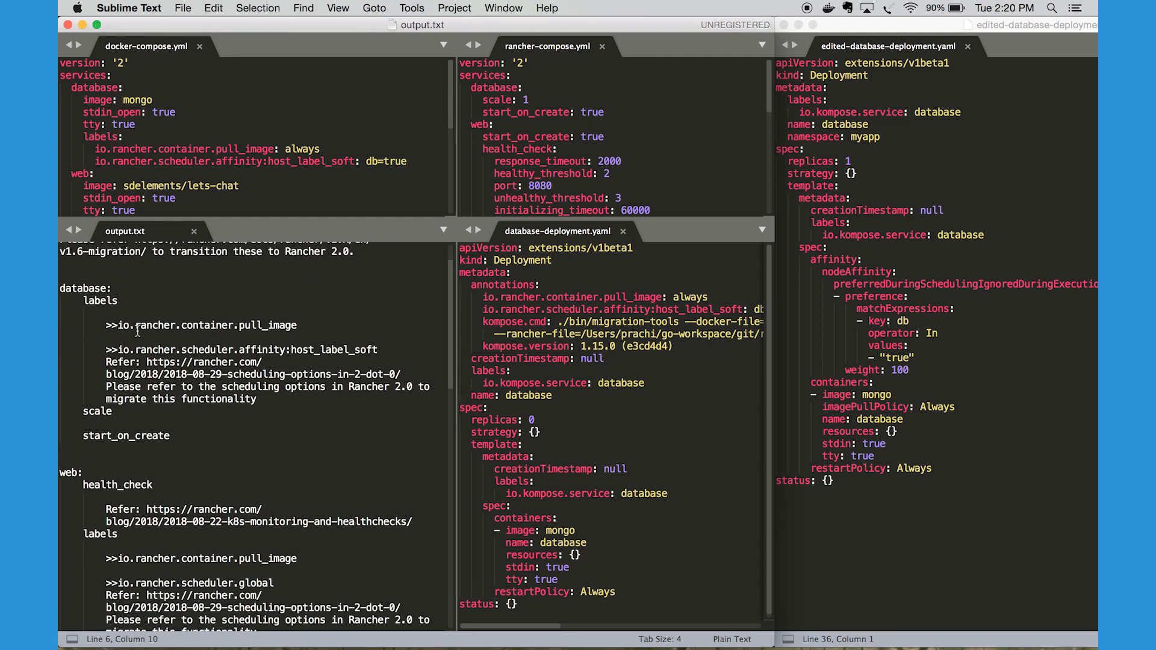
scroll(138, 330, "up", 3)
left_click(555, 284)
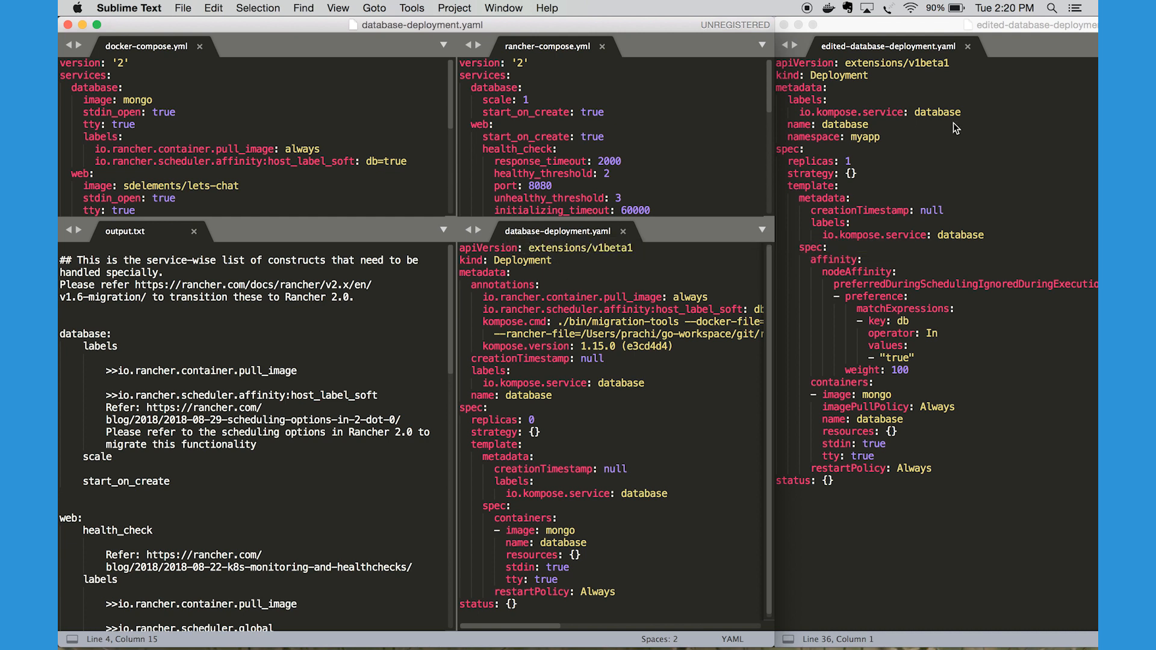
left_click(943, 145)
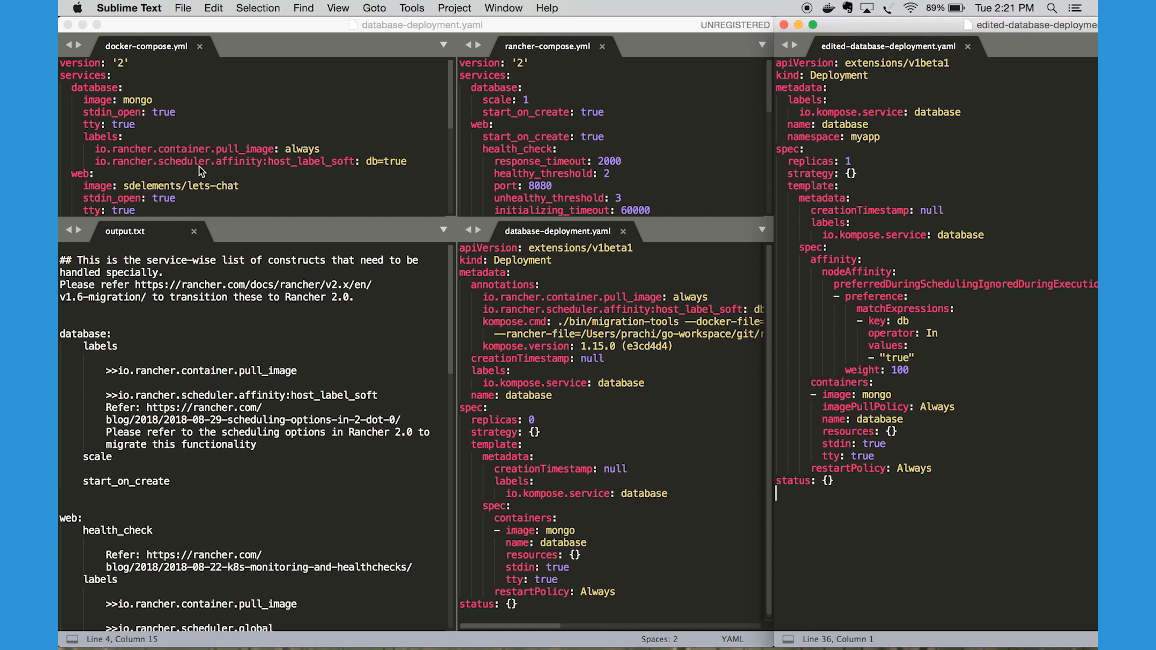
Highlight the database service name, its mongo image and its two io.rancher labels in docker-compose.yml
double_click(93, 88)
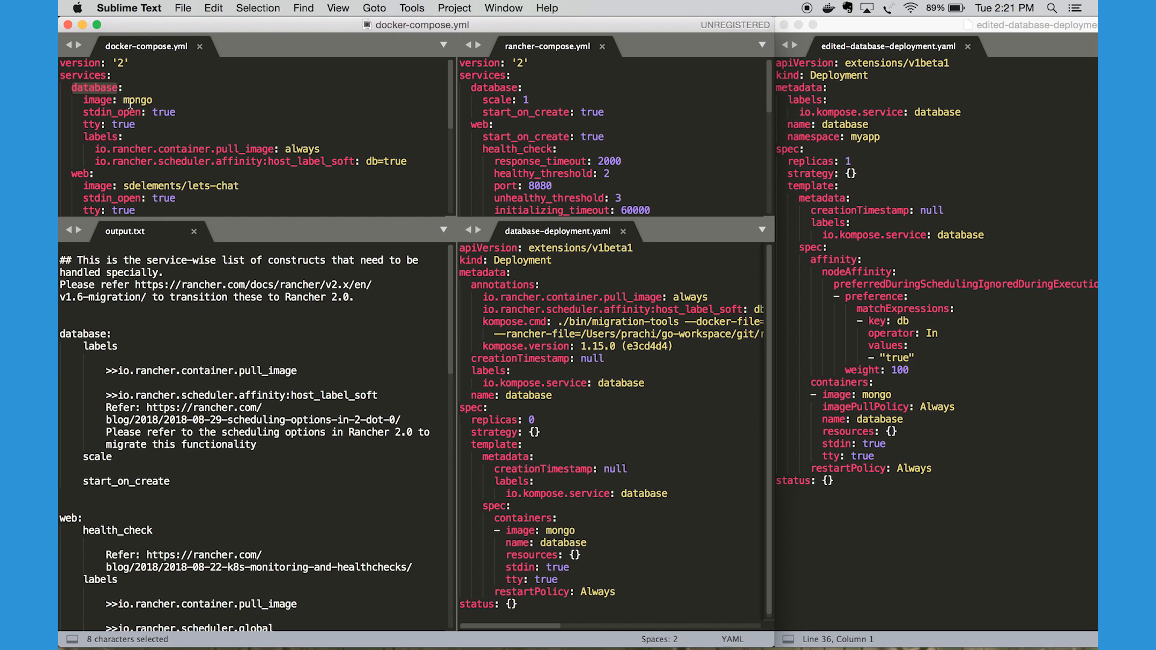
double_click(135, 100)
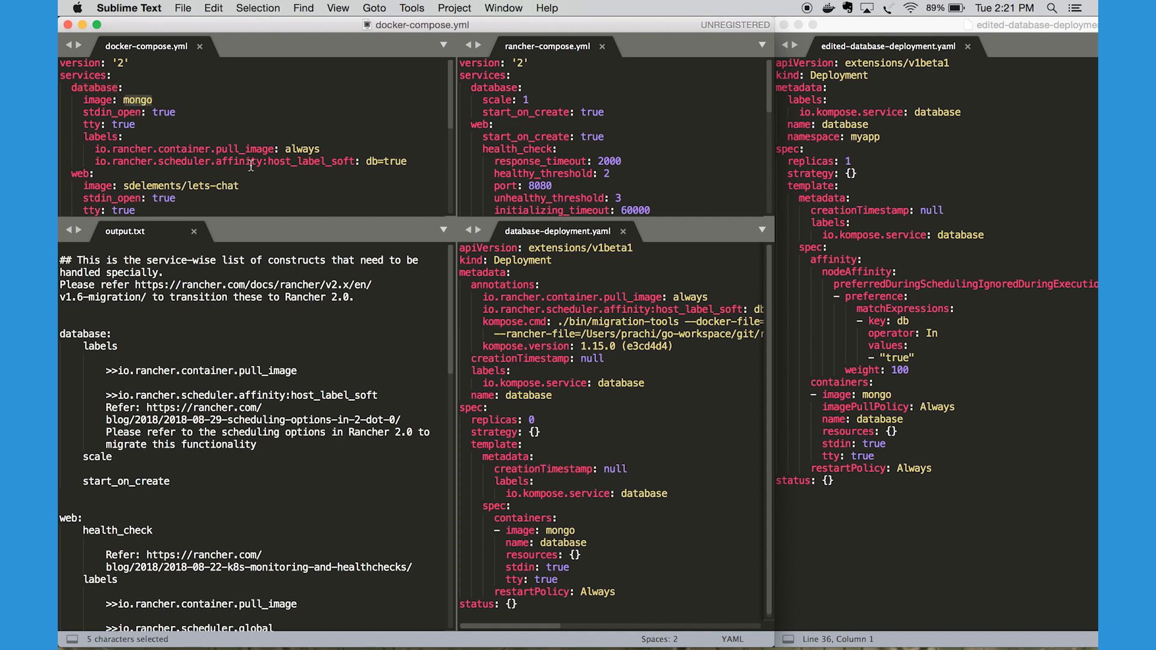
left_click_drag(407, 162, 143, 142)
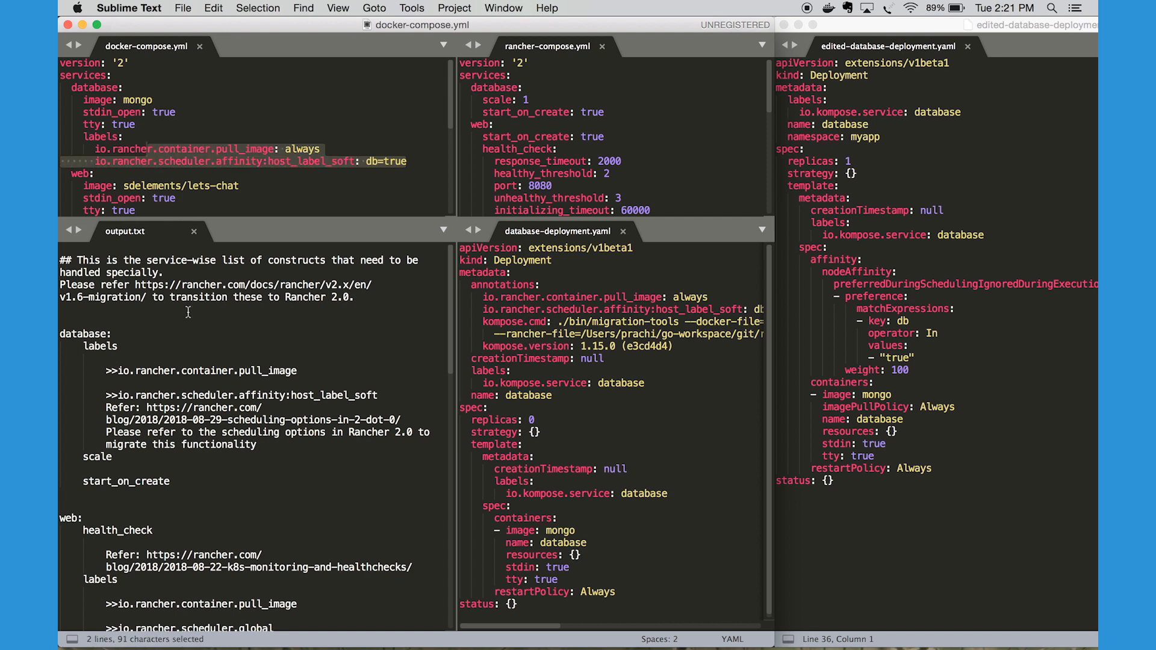
Examine the database labels section in output.txt, highlighting io.rancher.container.pull_image, and match it to the mongo image in docker-compose.yml
left_click(175, 331)
scroll(175, 331, "down", 3)
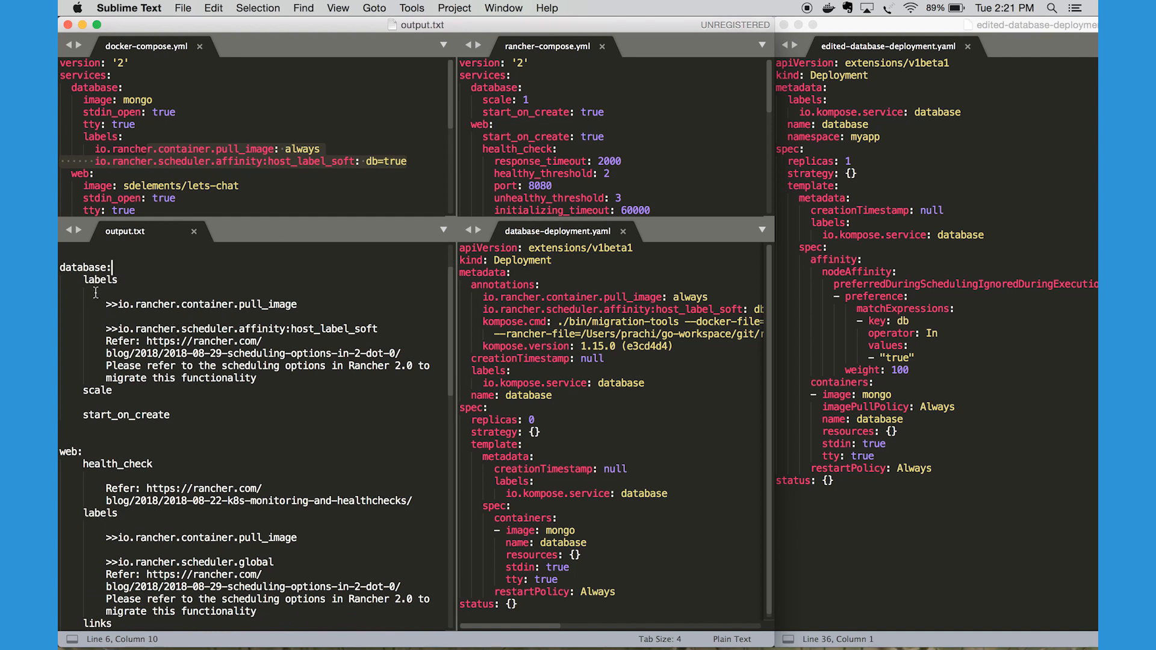
scroll(96, 292, "down", 1)
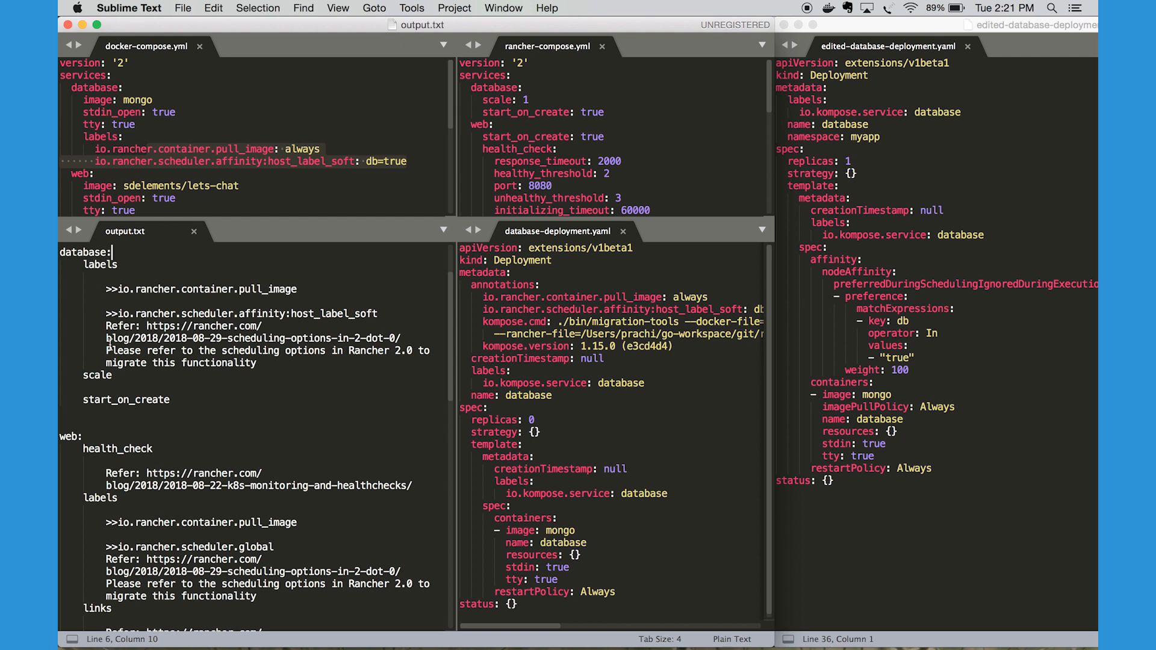
double_click(99, 265)
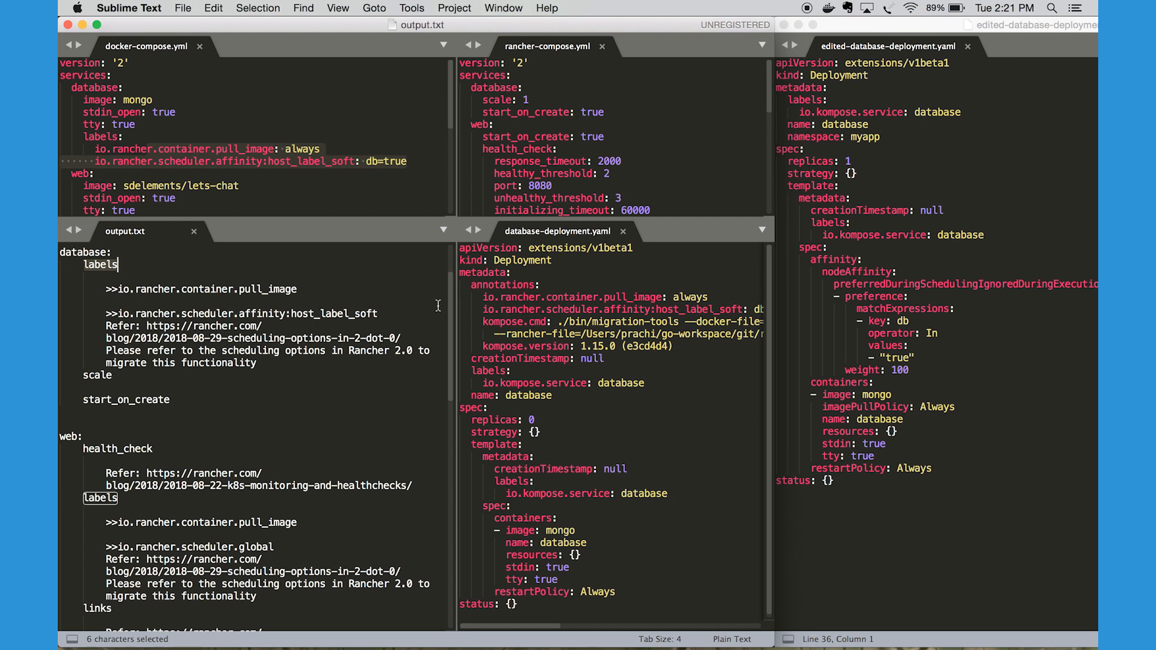
left_click_drag(299, 289, 117, 283)
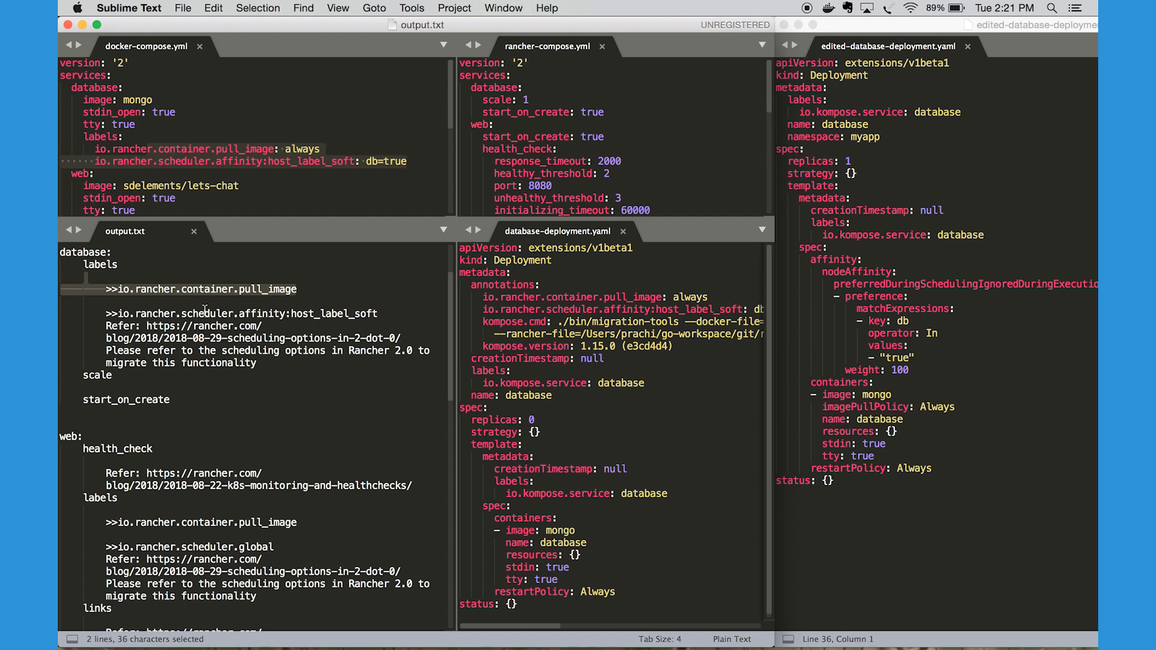
left_click(238, 290)
double_click(267, 290)
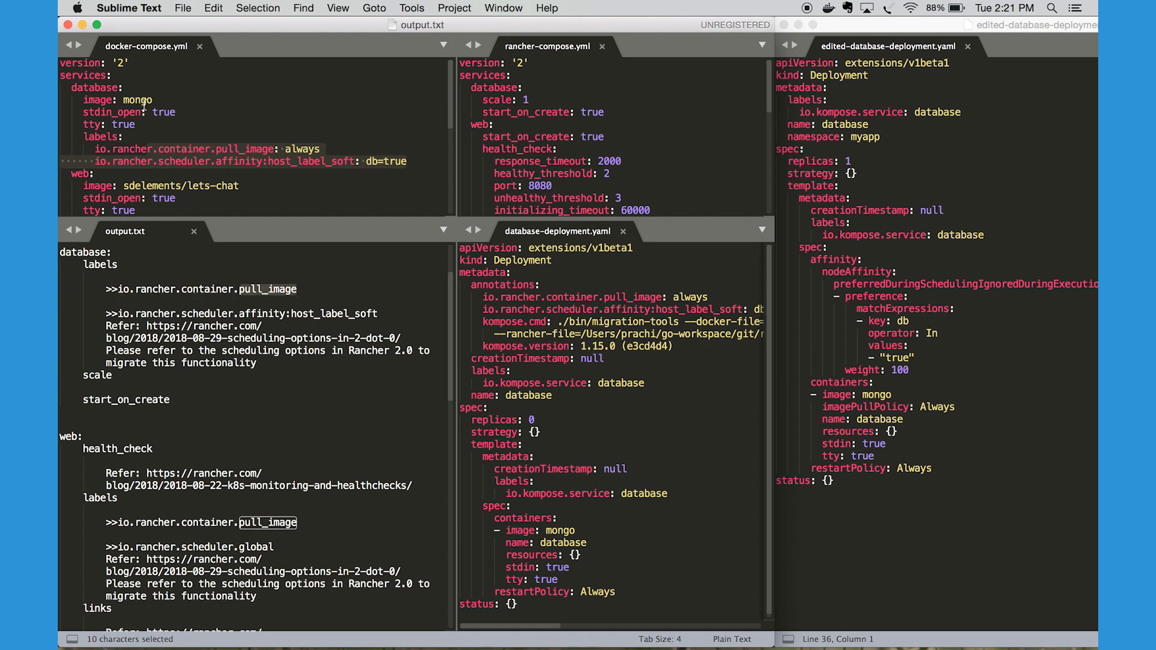
double_click(141, 101)
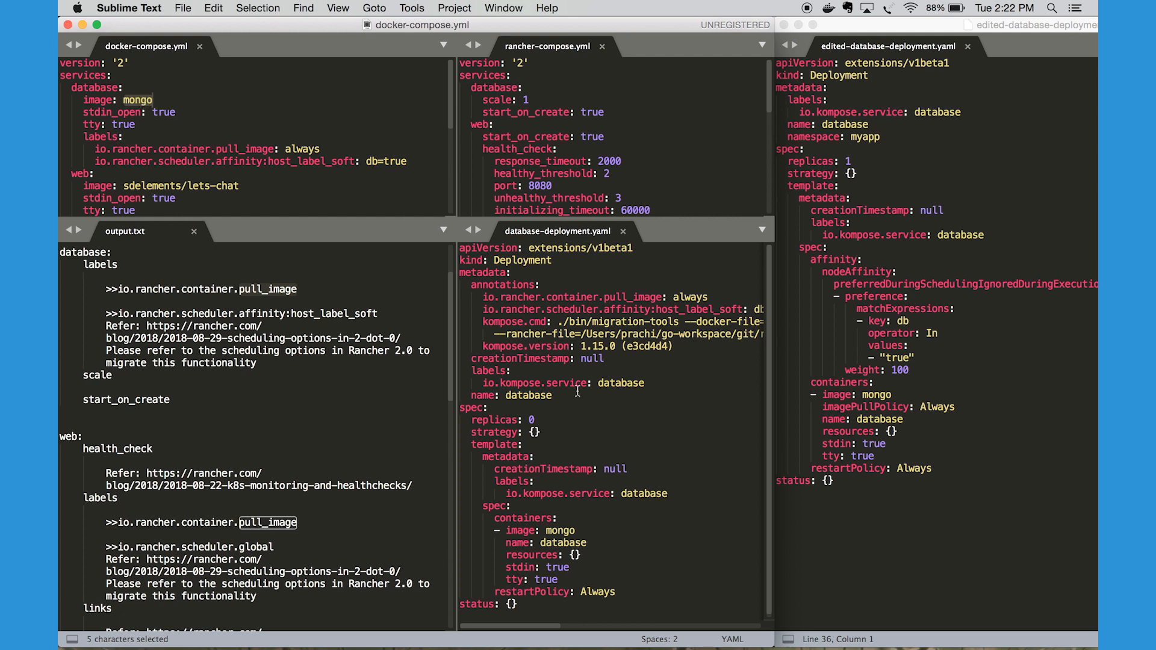
left_click(297, 290)
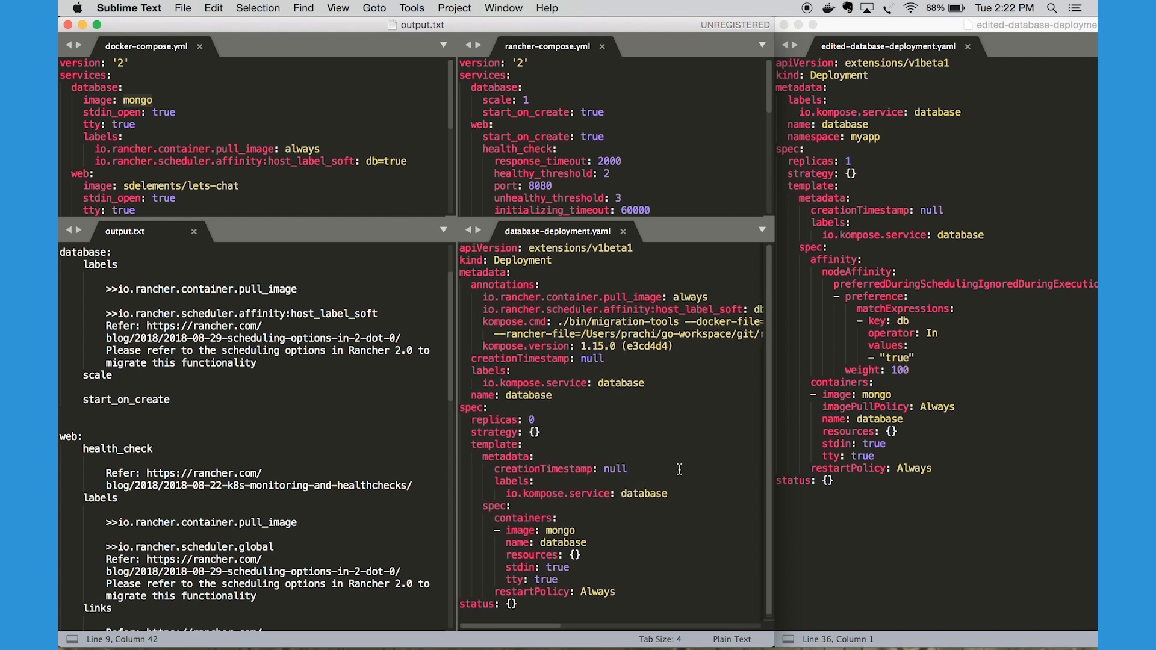
Inspect the container spec in database-deployment.yaml, highlighting the spec and containers keys, the mongo image and the database name
double_click(471, 407)
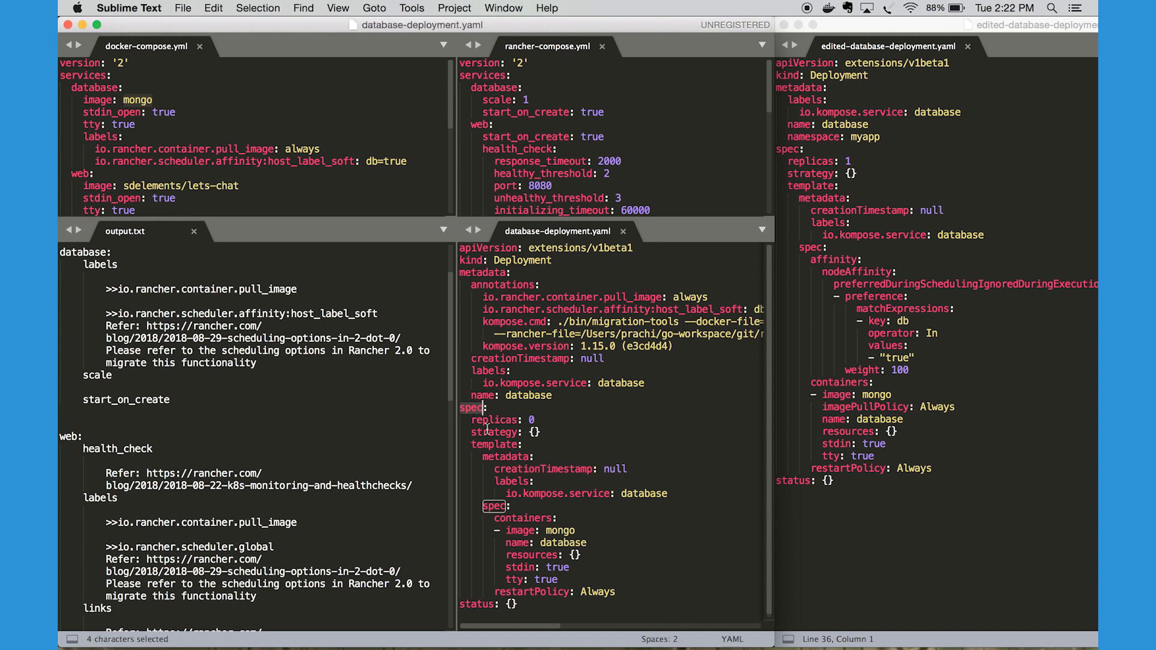
double_click(515, 518)
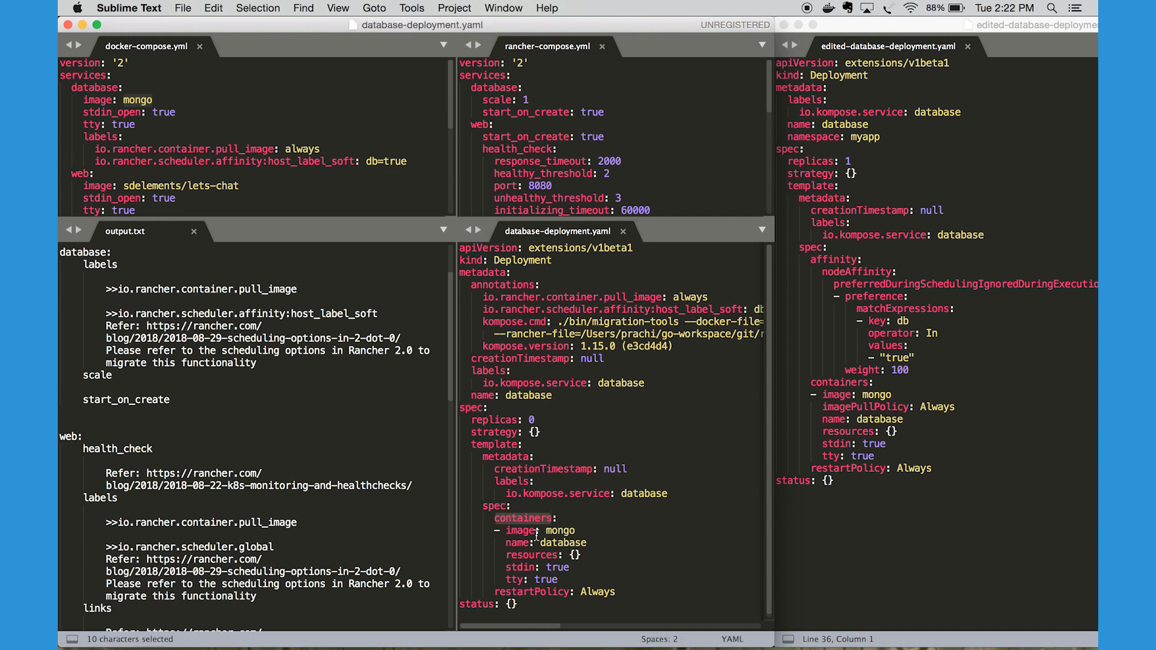
left_click_drag(575, 530, 511, 530)
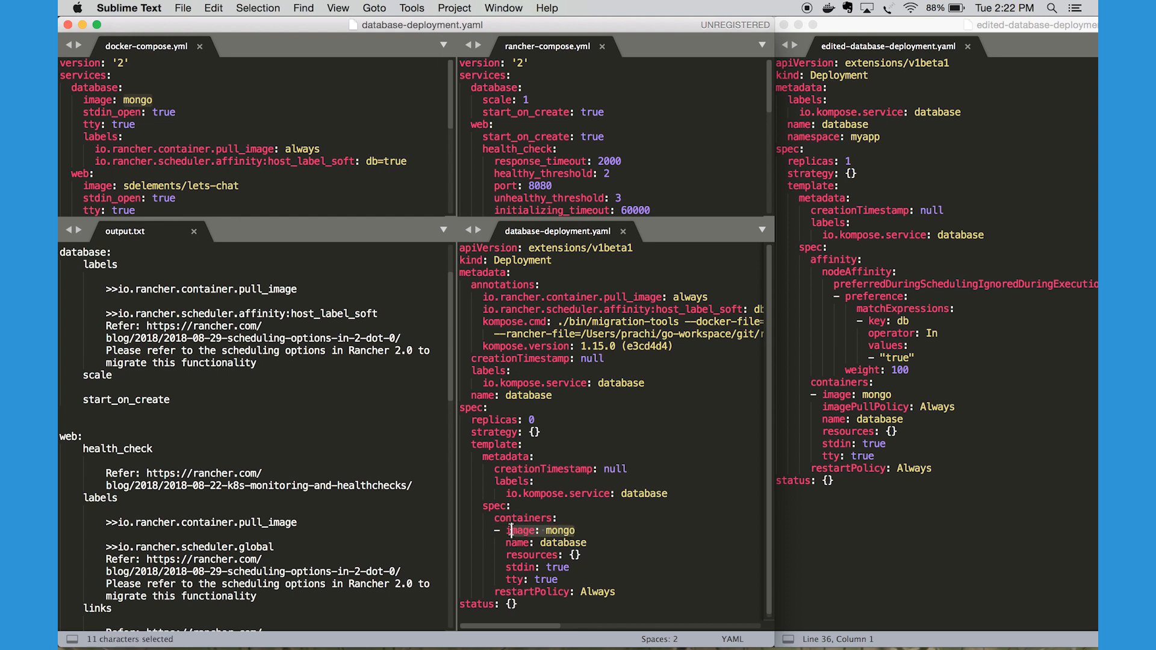
left_click(593, 542)
left_click_drag(593, 543, 505, 544)
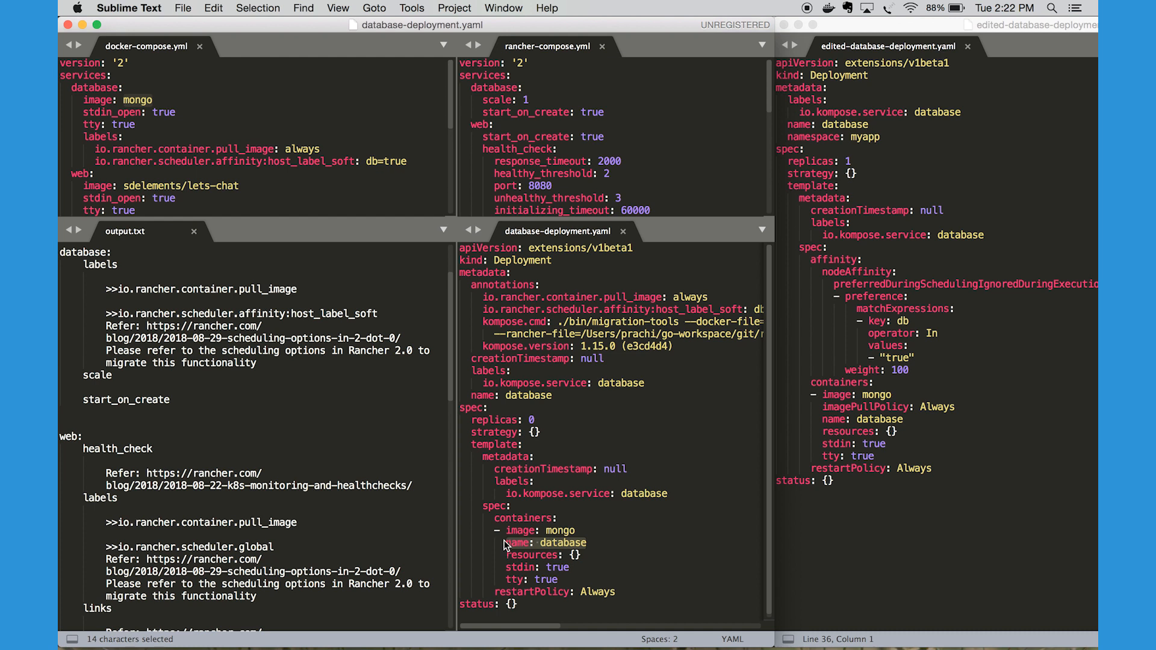
Highlight the imagePullPolicy: Always line under containers in edited-database-deployment.yaml
left_click(861, 410)
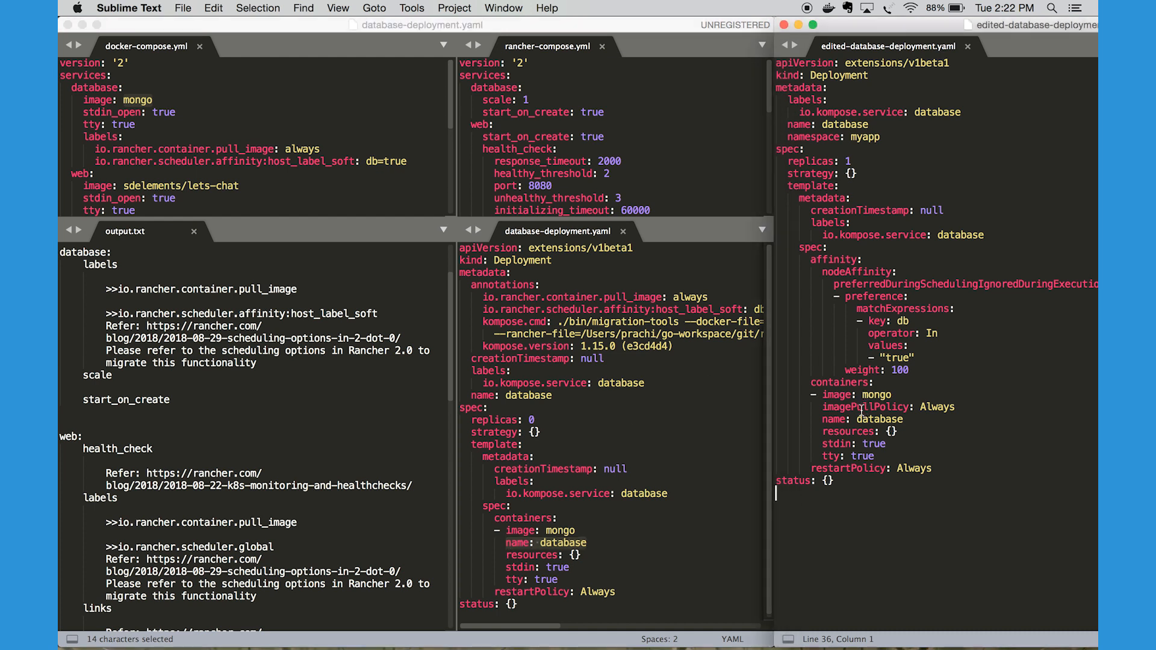
double_click(861, 410)
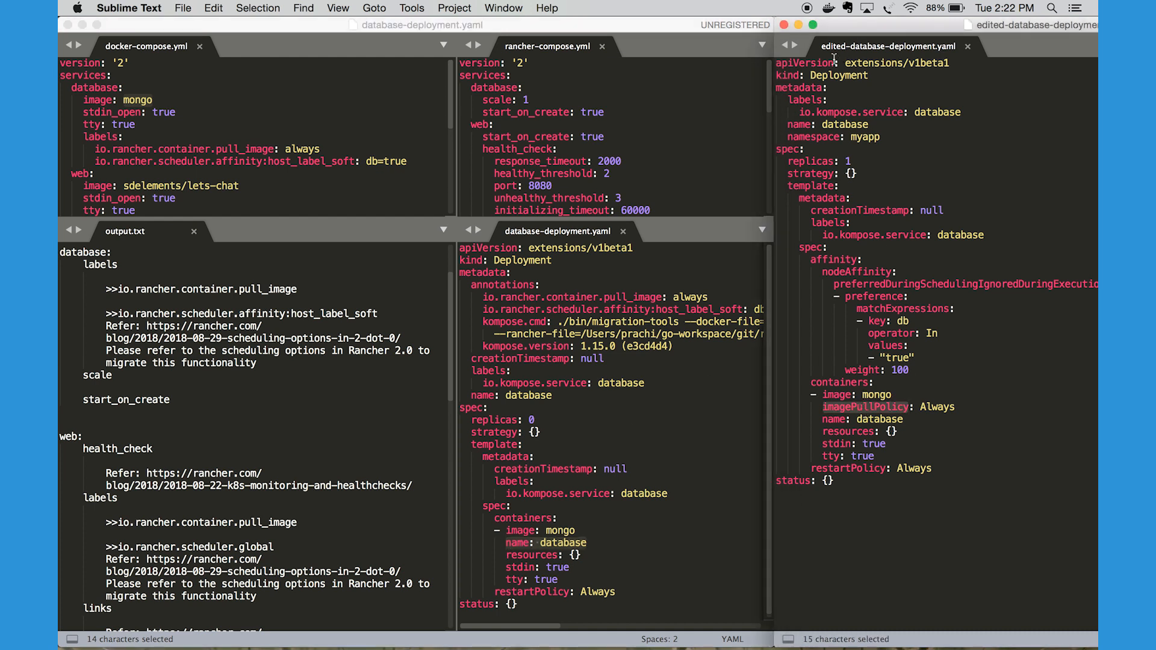
left_click_drag(956, 408, 819, 408)
Highlight the database's io.rancher.scheduler.affinity:host_label_soft label and its scheduling reference in output.txt, and read on to the scale and start_on_create entries
left_click(150, 322)
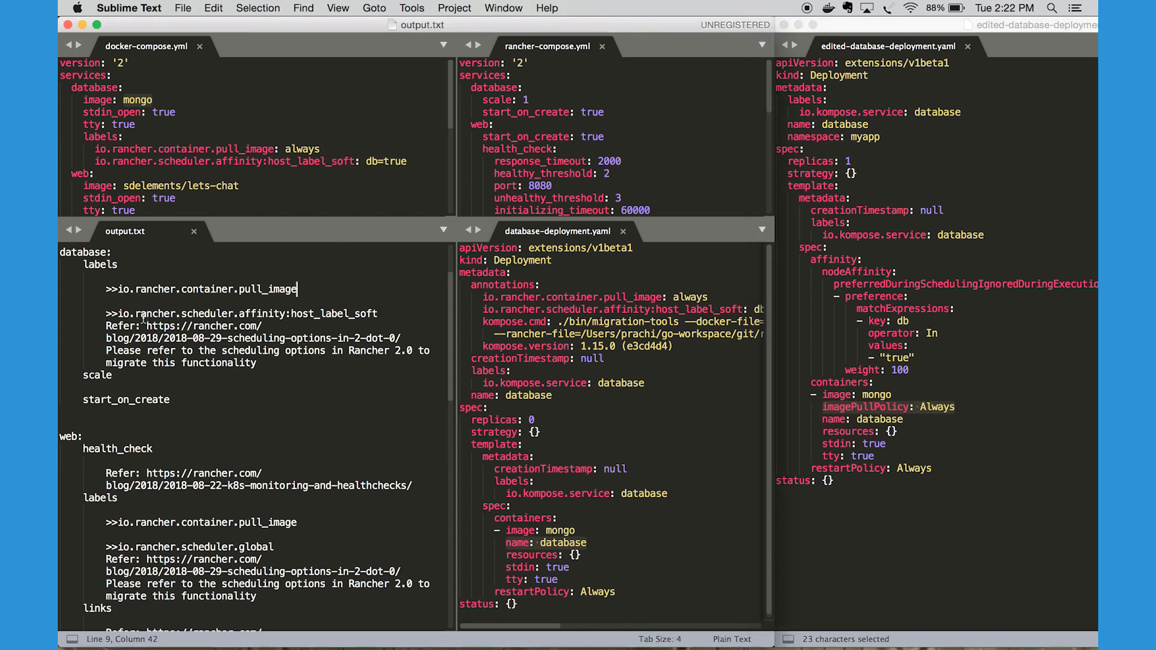
left_click_drag(118, 313, 288, 314)
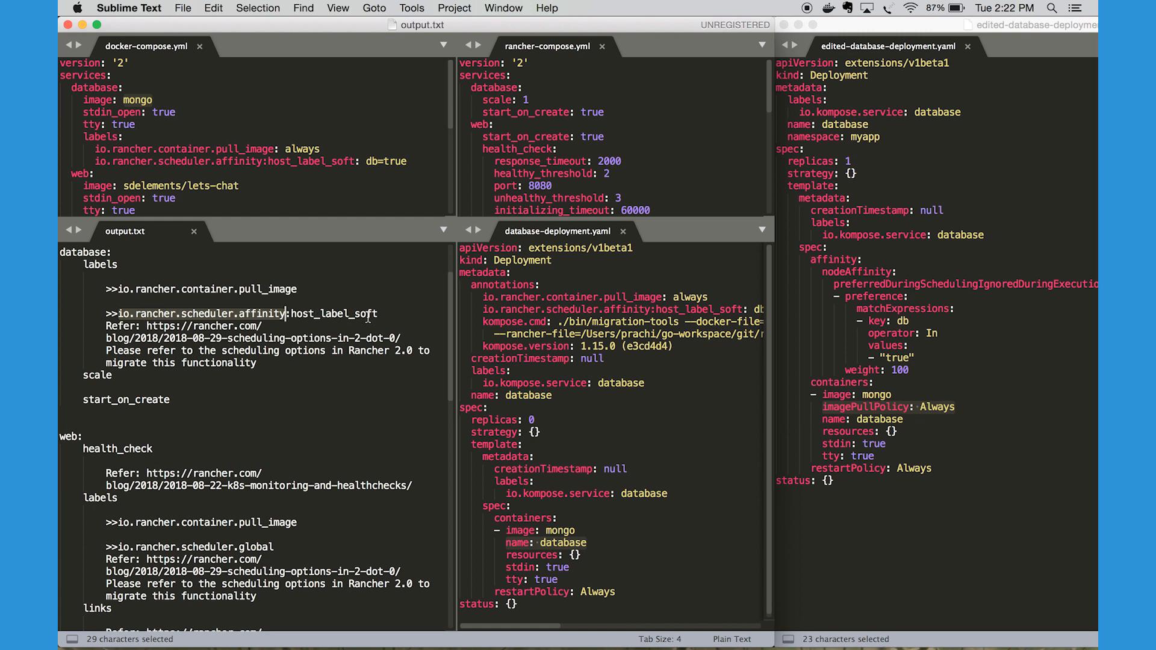
left_click_drag(379, 314, 106, 314)
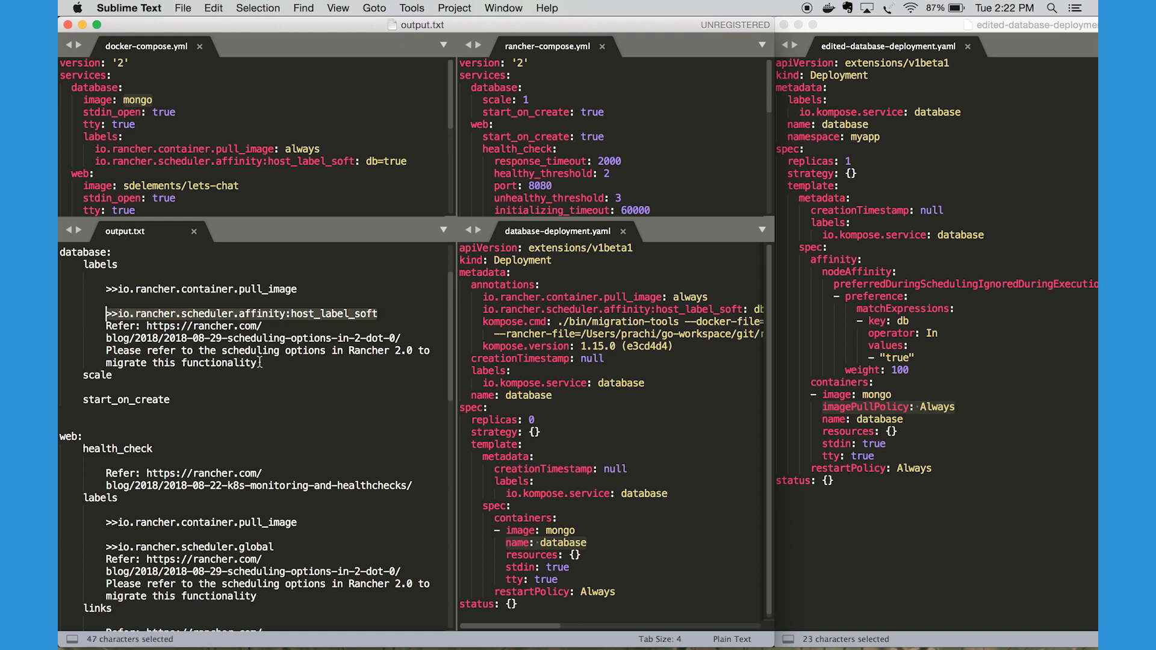
left_click_drag(260, 363, 147, 327)
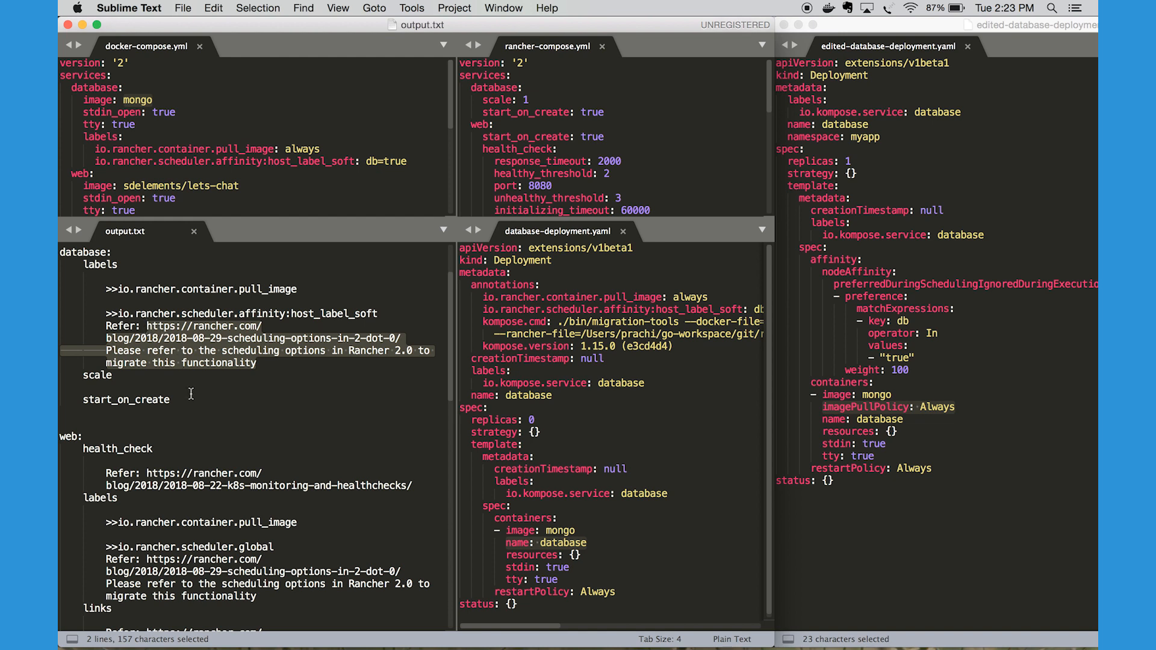
scroll(203, 435, "down", 1)
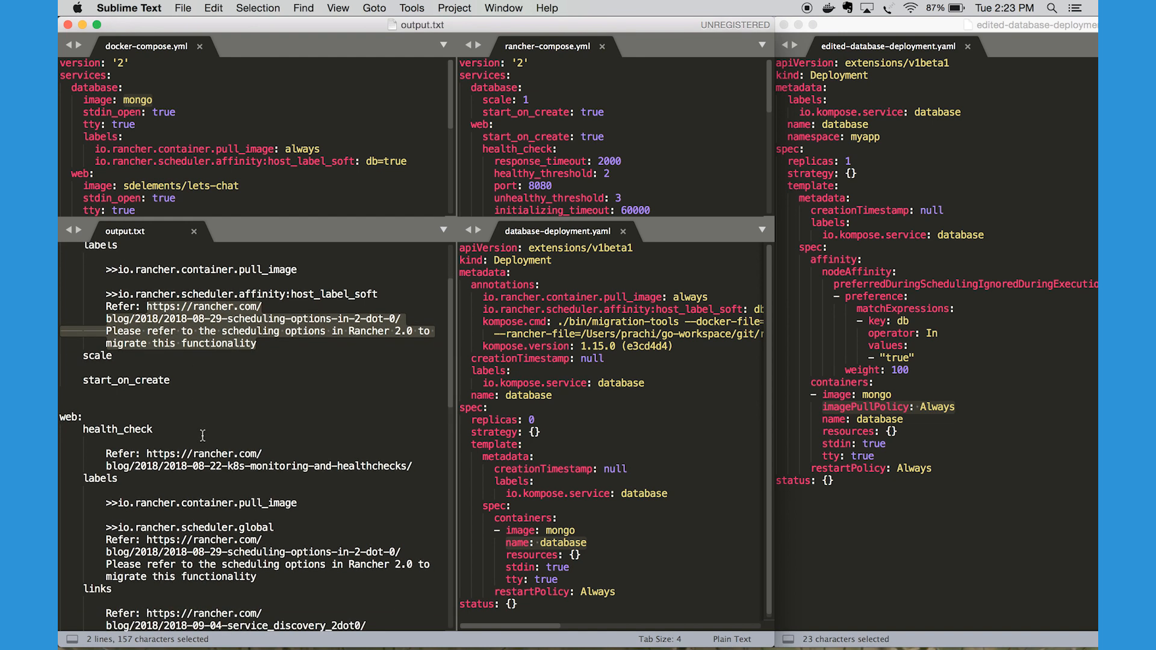
scroll(203, 435, "down", 2)
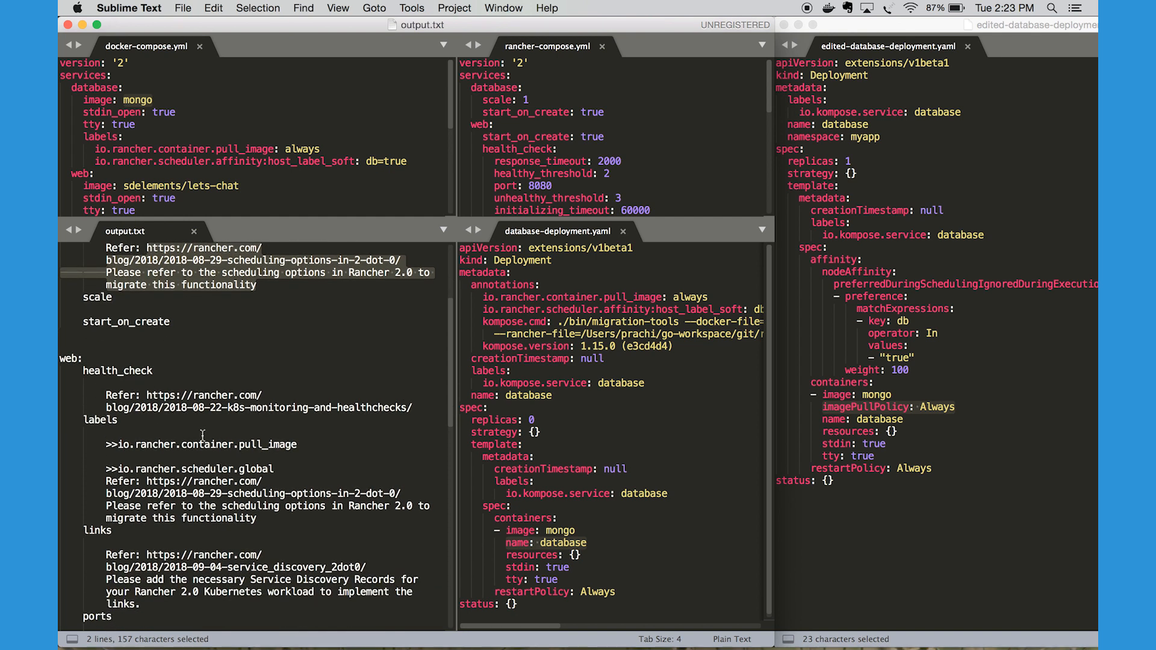
Return to the database labels in output.txt and highlight the host_label_soft part of the io.rancher.scheduler.affinity label
scroll(234, 330, "up", 2)
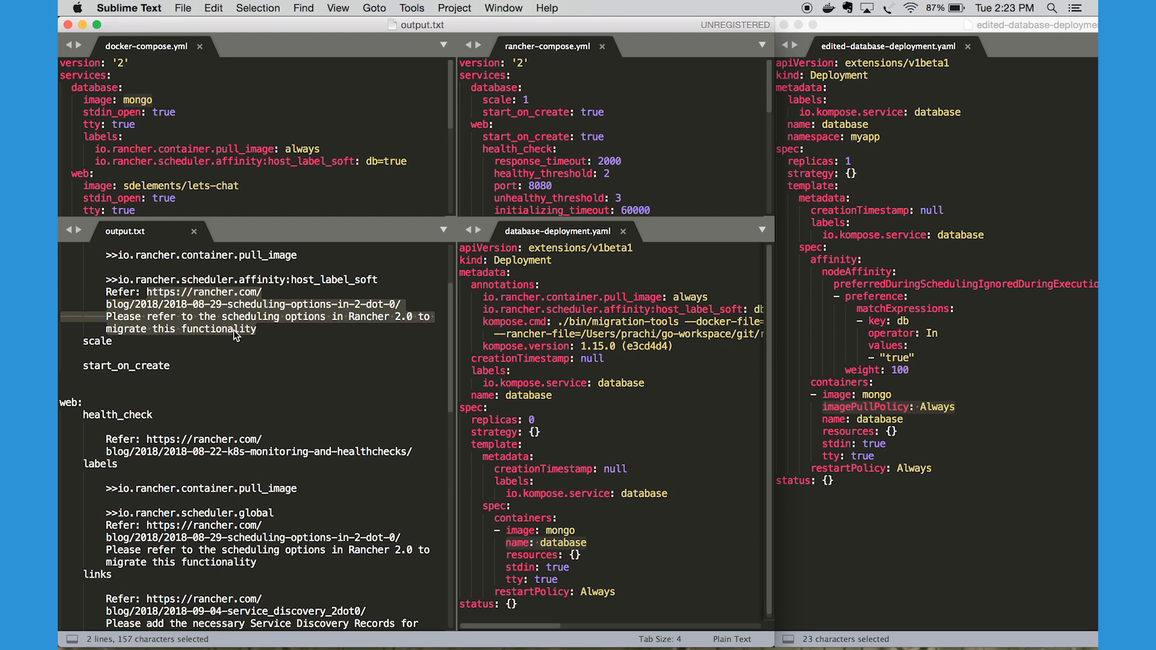
scroll(234, 330, "up", 2)
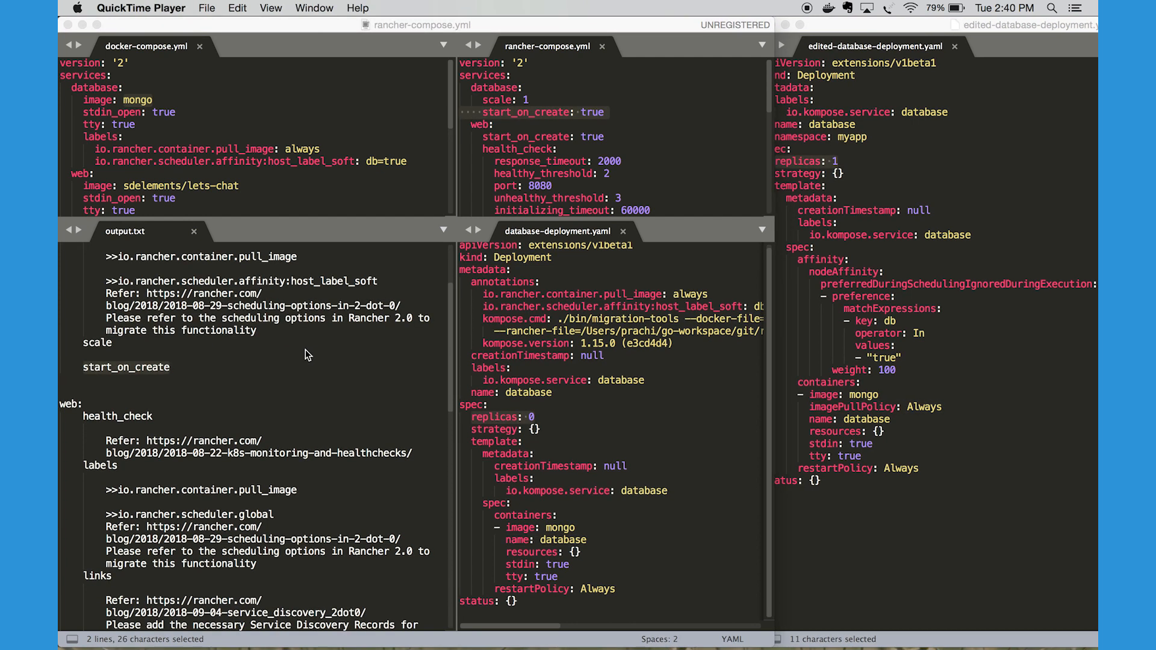
left_click(118, 283)
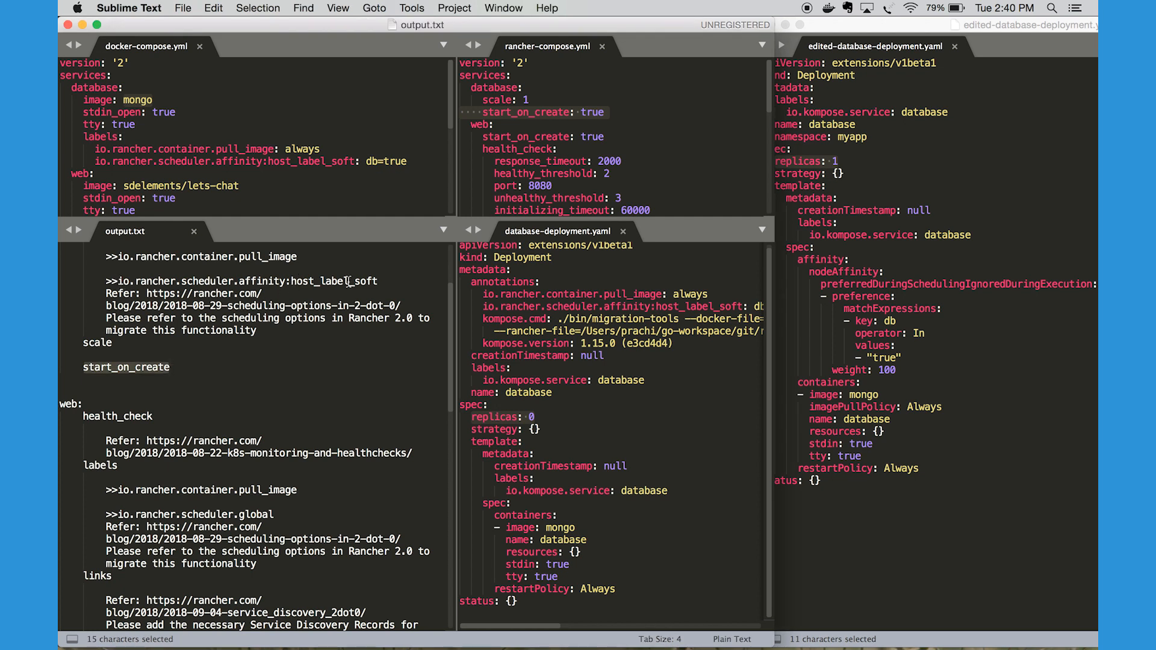
left_click_drag(379, 282, 287, 281)
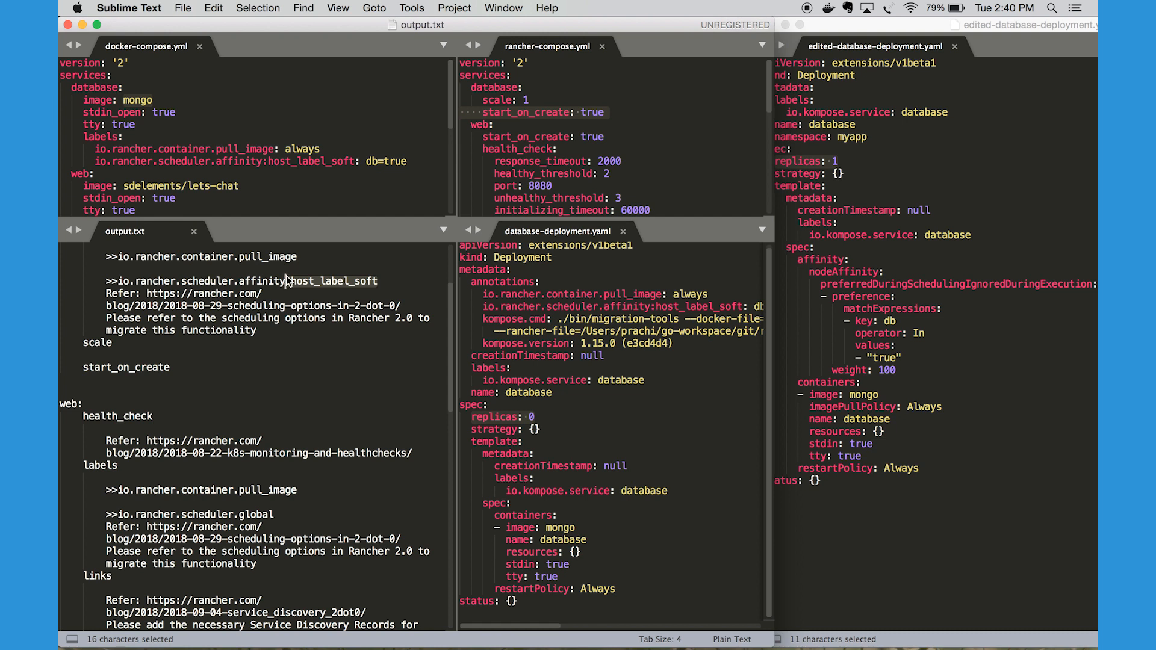
left_click(657, 388)
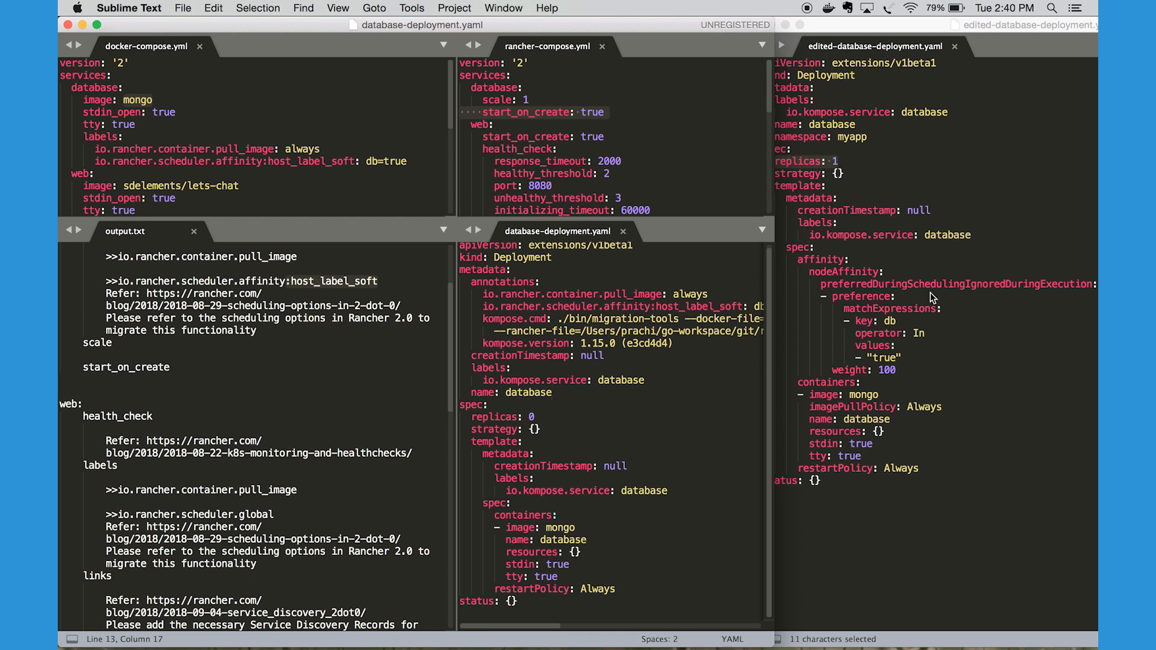
Examine the affinity block in edited-database-deployment.yaml, highlighting preferredDuringSchedulingIgnoredDuringExecution and the match expression with key db and value "true"
double_click(813, 260)
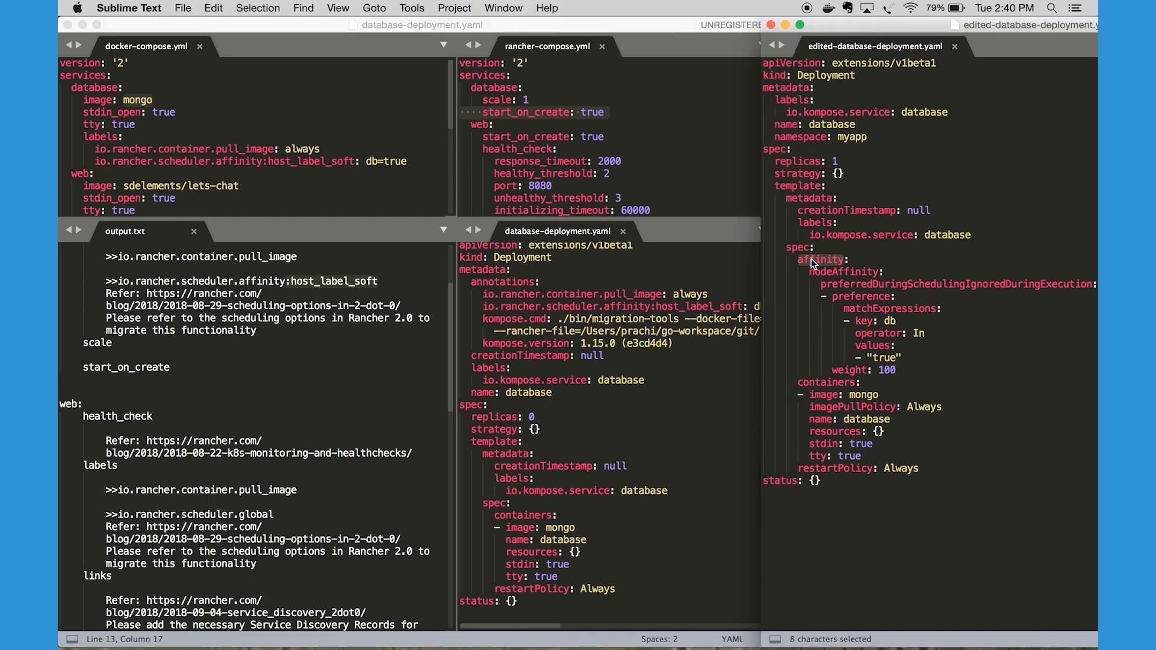
left_click_drag(798, 260, 907, 373)
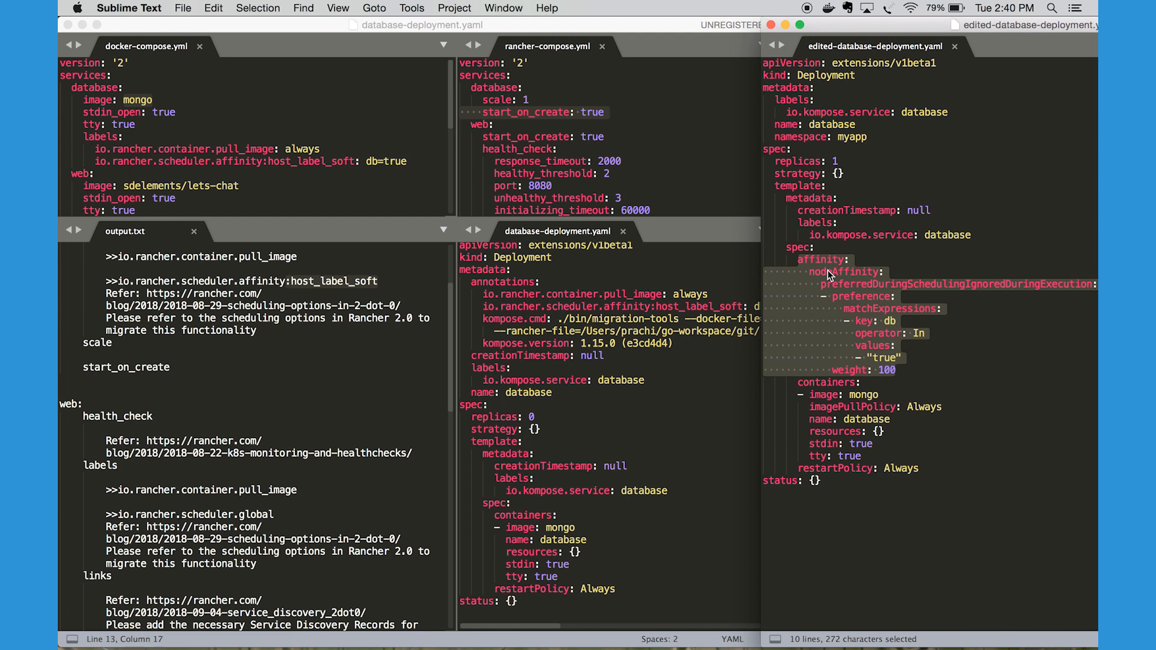
double_click(915, 284)
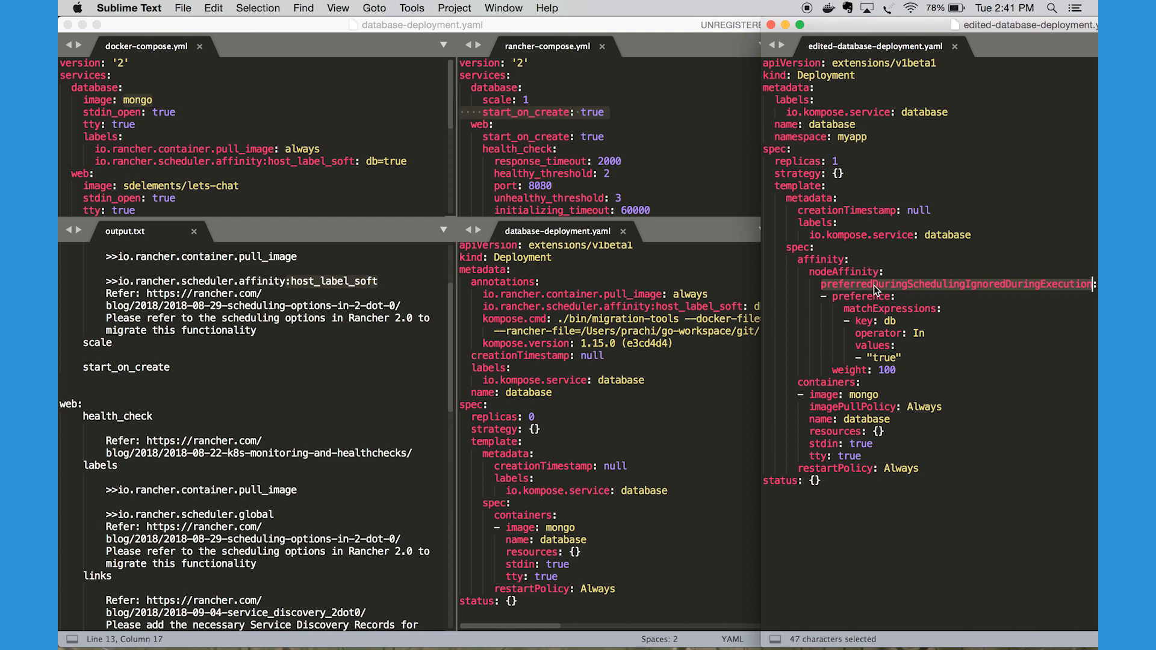
left_click(901, 321)
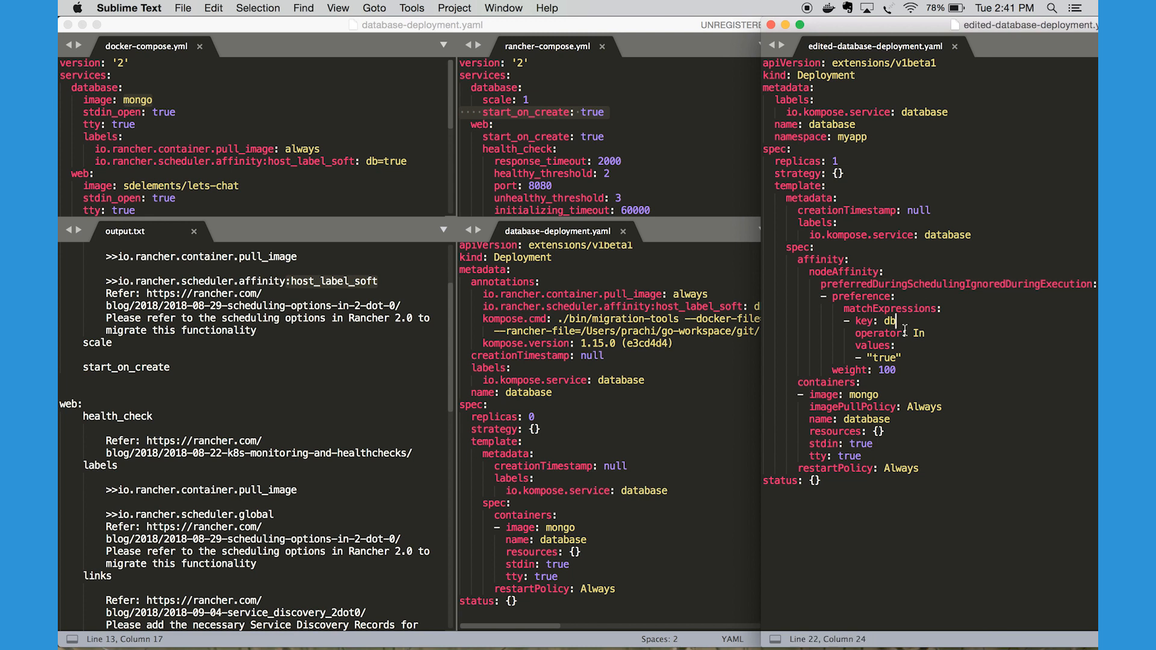
left_click_drag(909, 360, 768, 322)
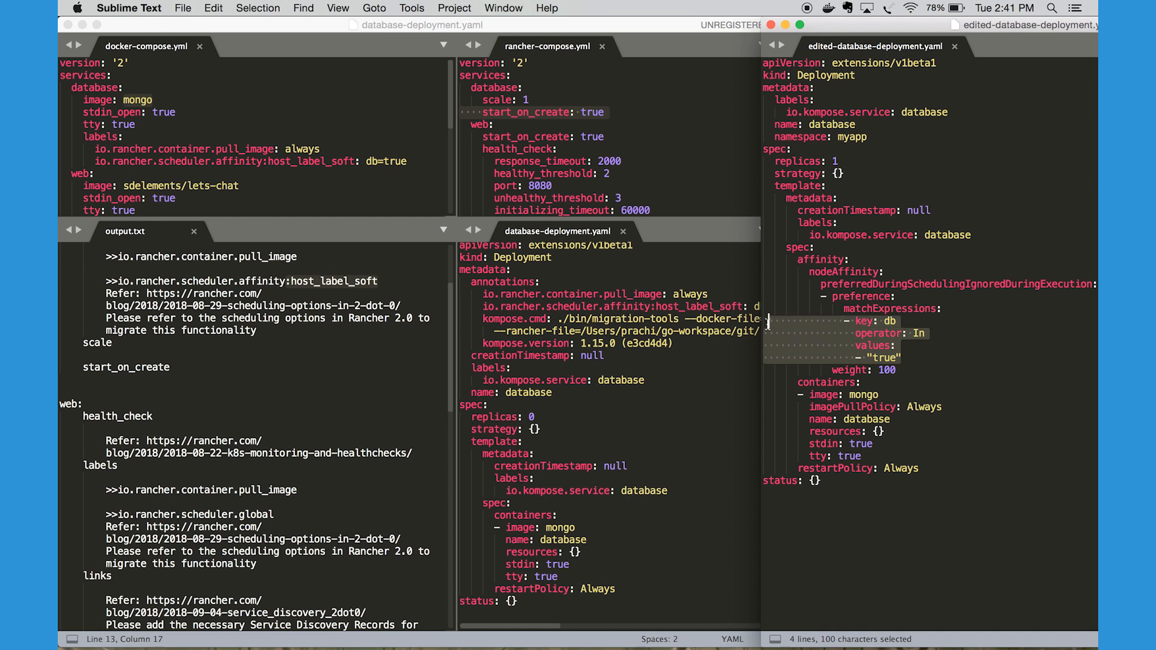
left_click(798, 259)
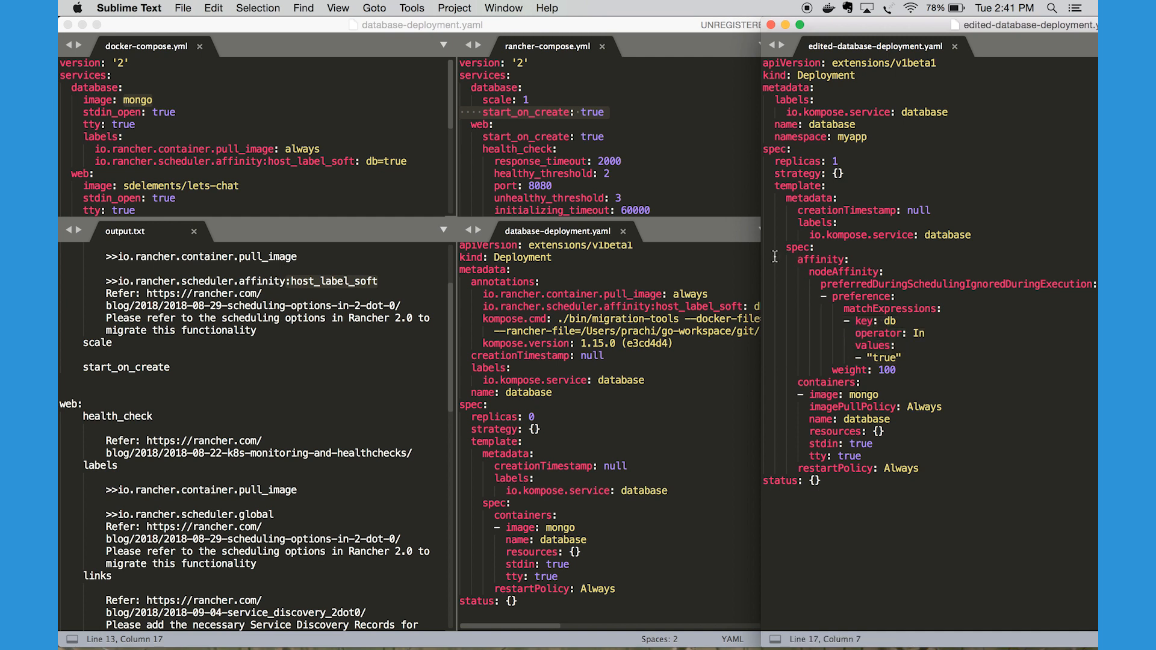
left_click_drag(774, 257, 686, 363)
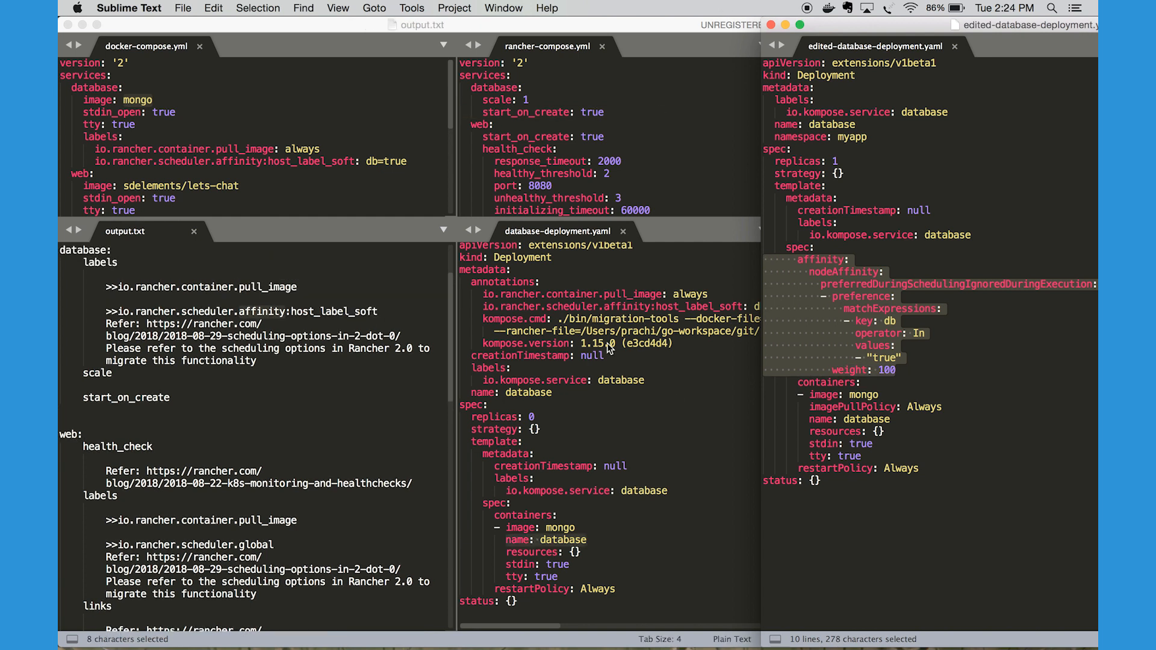
Highlight the database's scale entry in output.txt and match it to the scale: 1 line in rancher-compose.yml
left_click(280, 366)
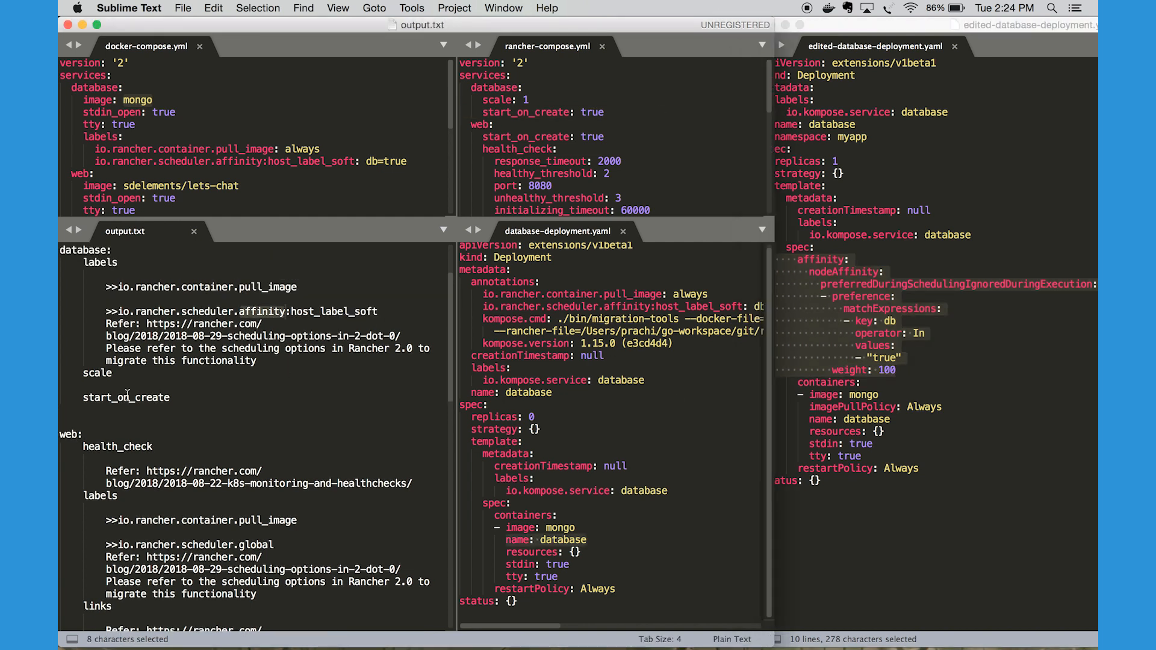
left_click(94, 374)
double_click(94, 374)
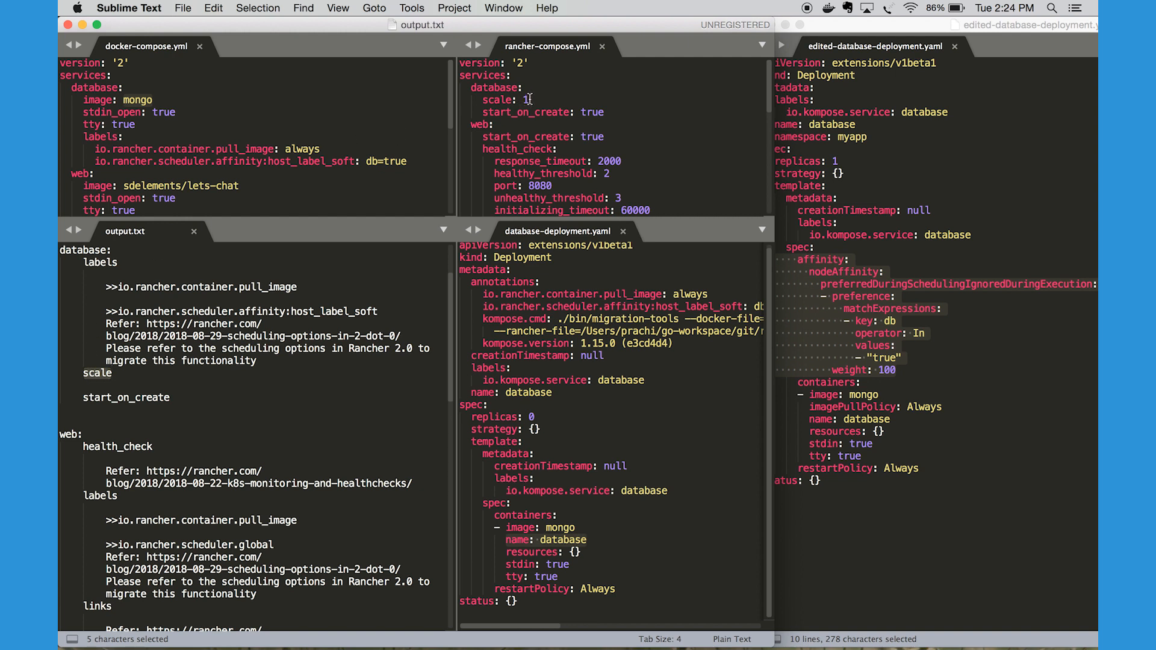
left_click(528, 99)
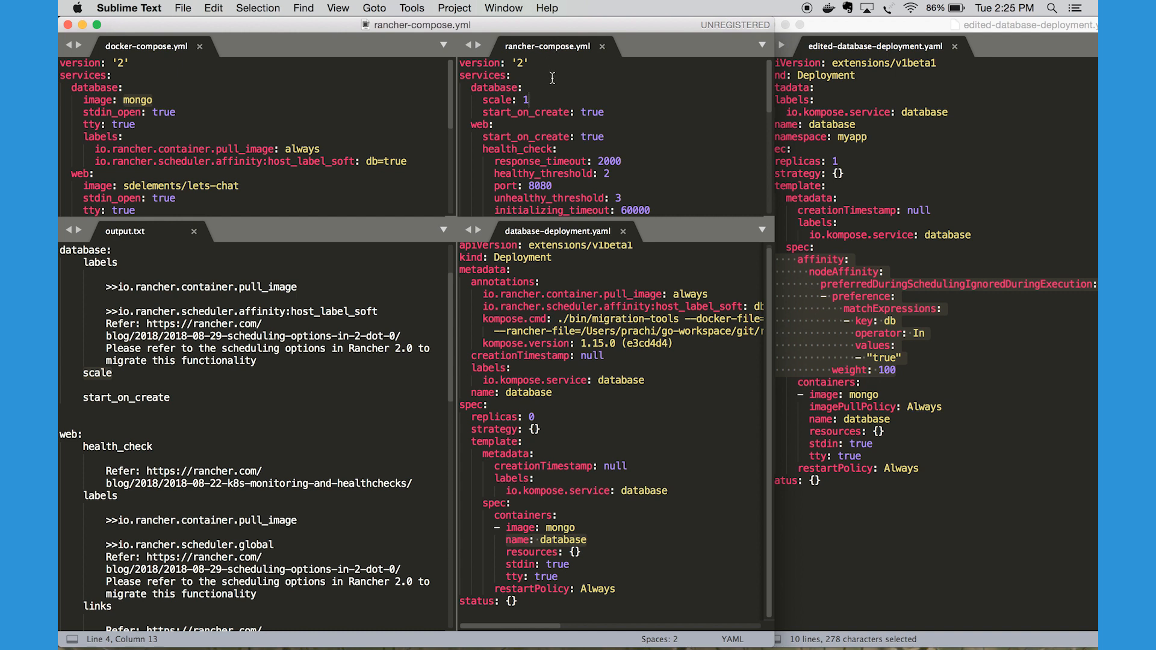
left_click_drag(540, 100, 483, 101)
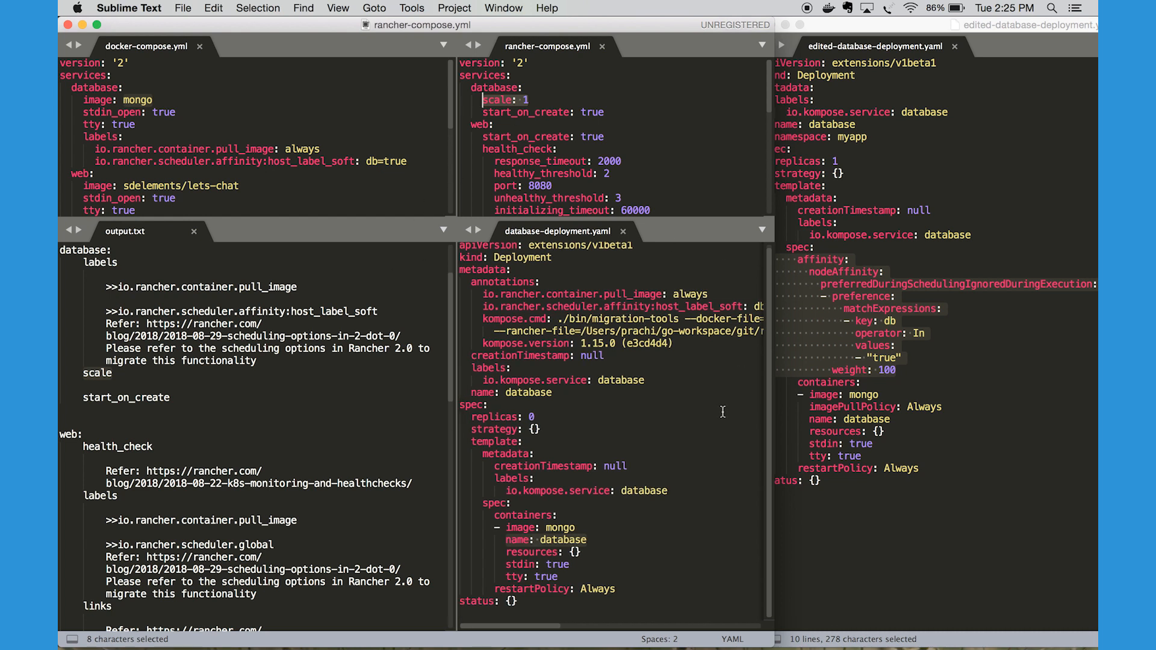
Compare the replicas line in database-deployment.yaml with the one in edited-database-deployment.yaml, highlighting both
left_click_drag(535, 416, 469, 417)
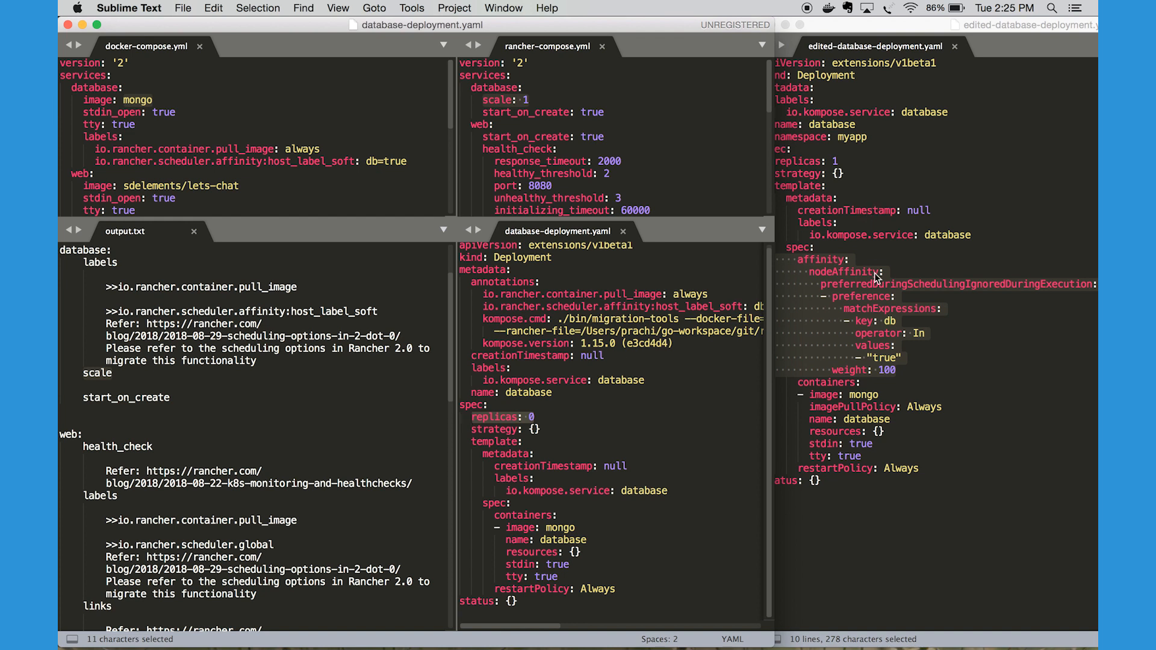
left_click(866, 30)
left_click(810, 164)
left_click_drag(838, 162, 776, 161)
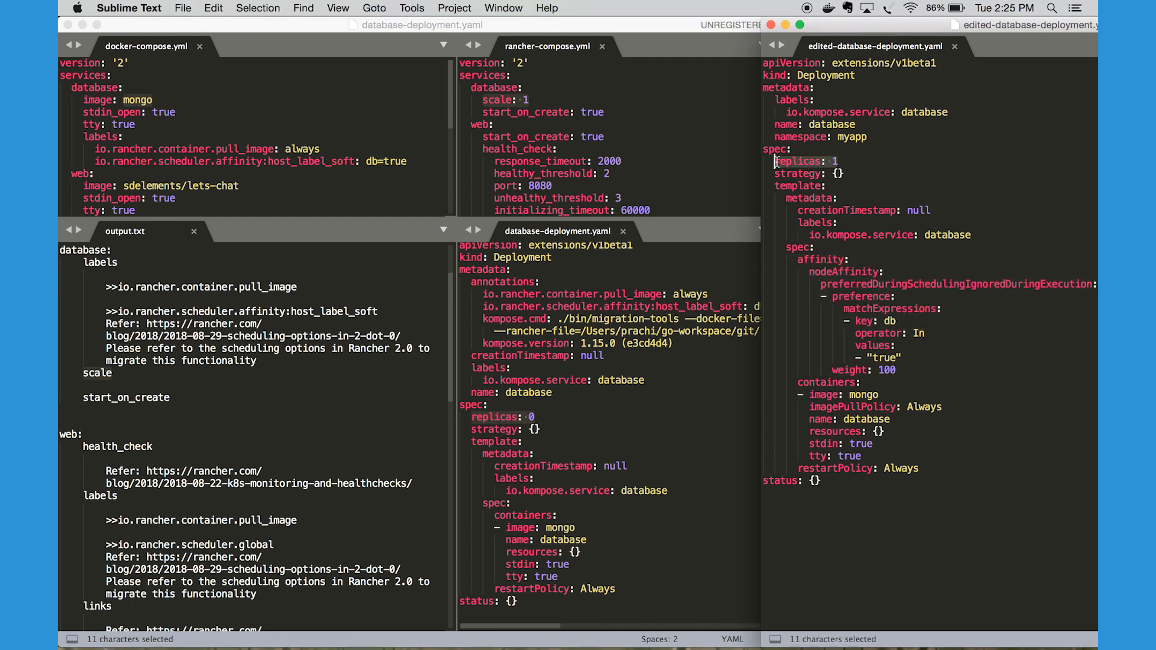
left_click(534, 99)
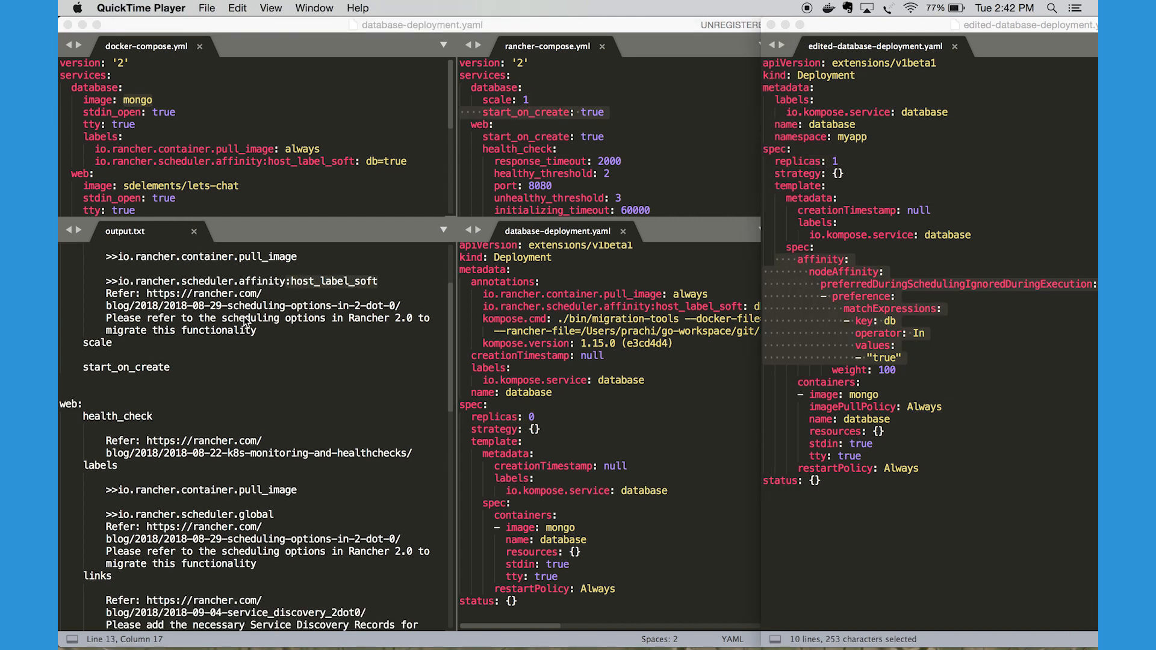
Highlight the database's start_on_create entry in output.txt and match it to its key and value in rancher-compose.yml
scroll(174, 293, "up", 2)
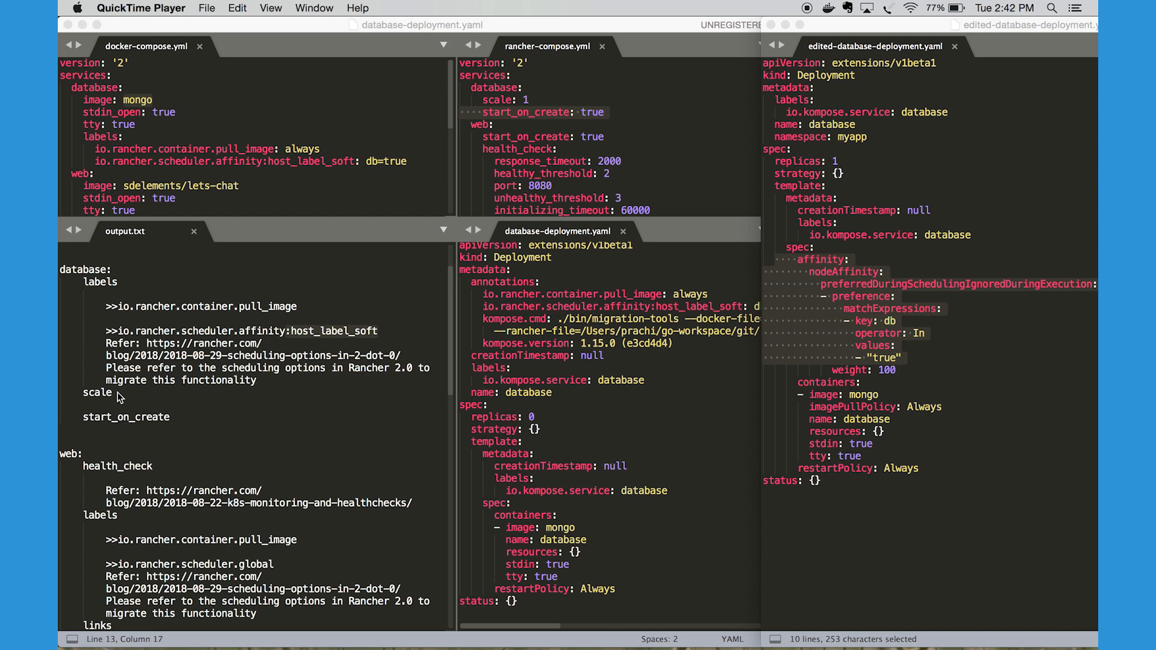
left_click(173, 424)
left_click_drag(172, 424, 82, 418)
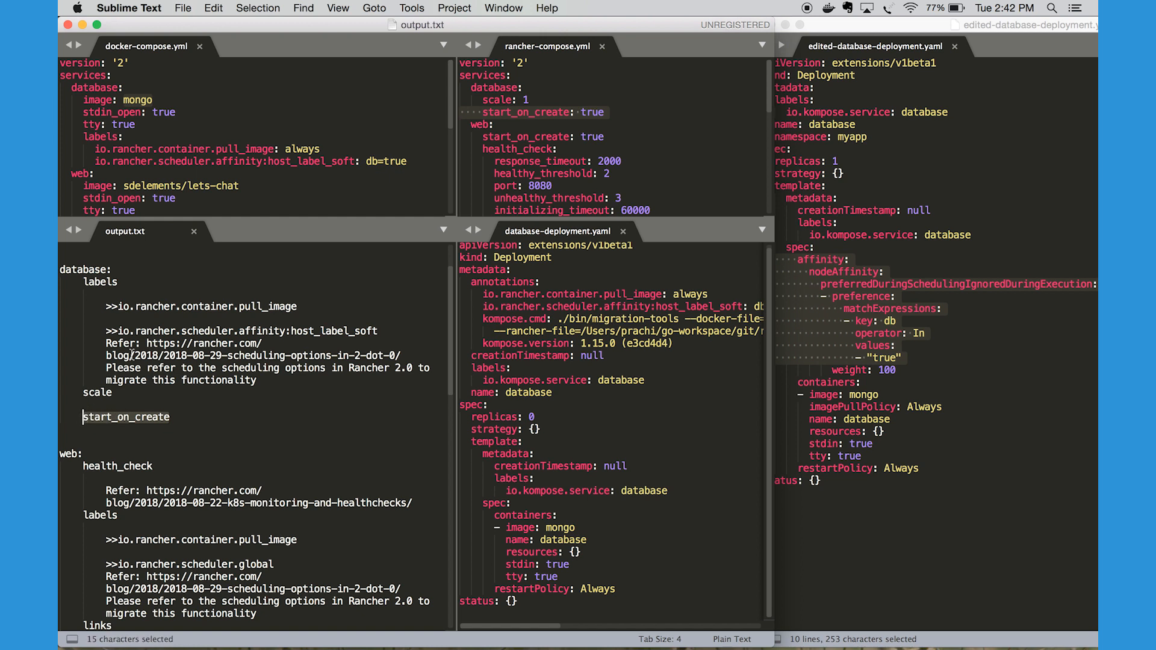
left_click(538, 112)
double_click(538, 112)
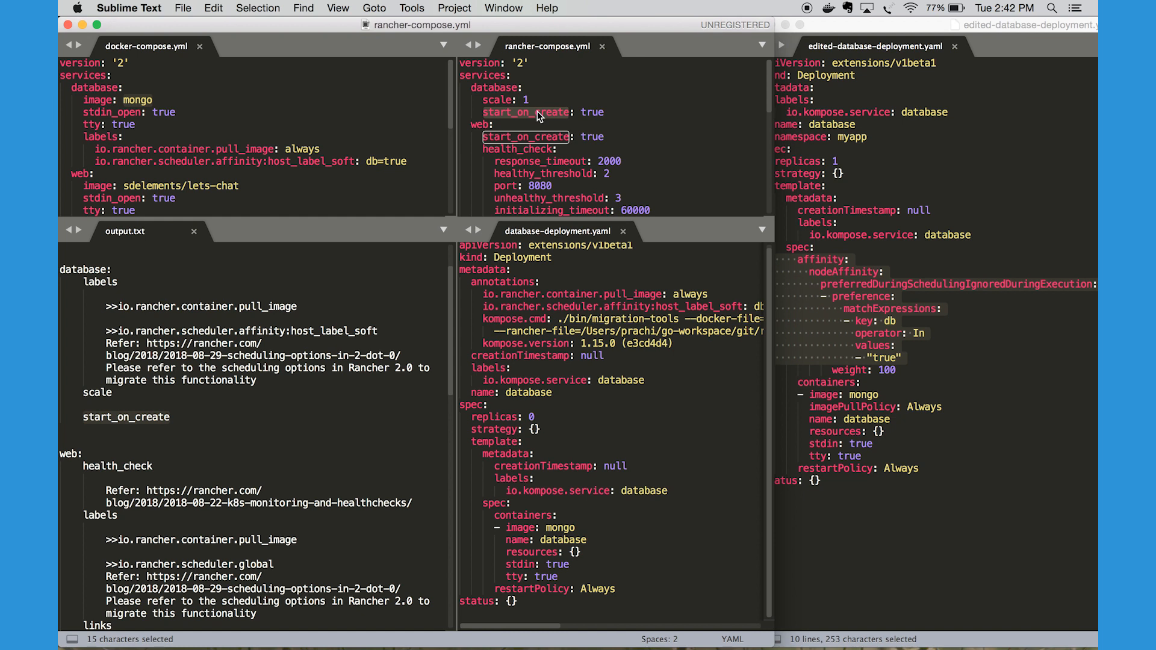
double_click(592, 113)
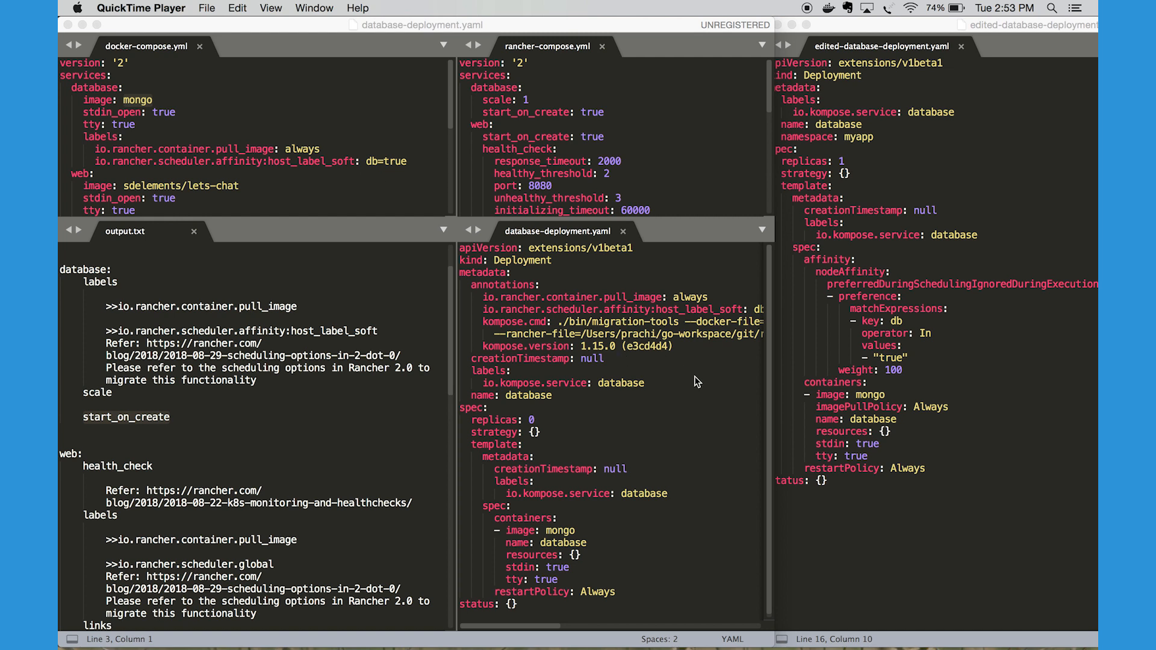
Delete the annotations block and the creationTimestamp line from the top-level metadata in database-deployment.yaml
left_click(674, 388)
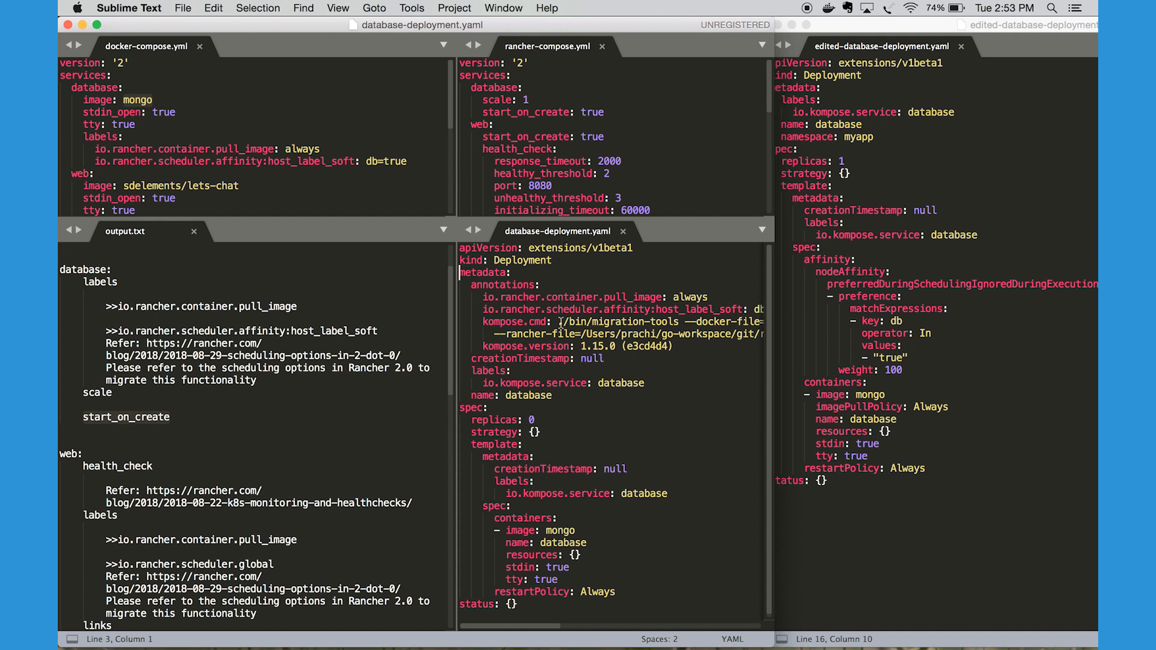
key("Down")
key("shift+Down")
key("shift+Down")
key("shift+Down")
key("shift+Down")
key("shift+Down")
key("shift+Down")
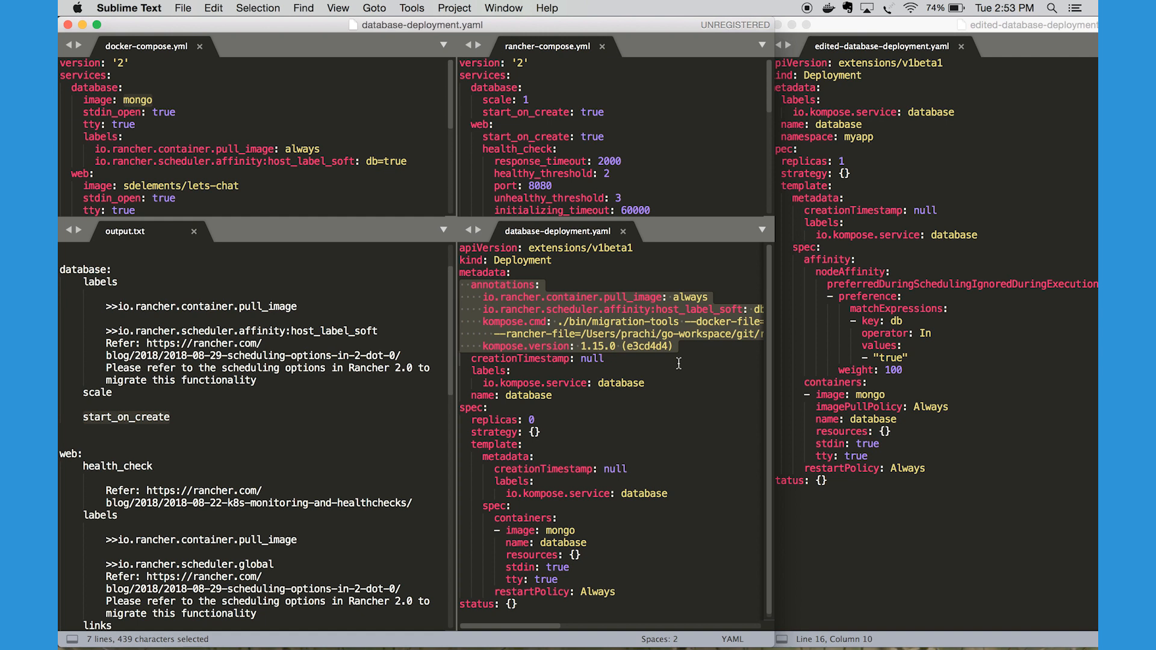
key("BackSpace")
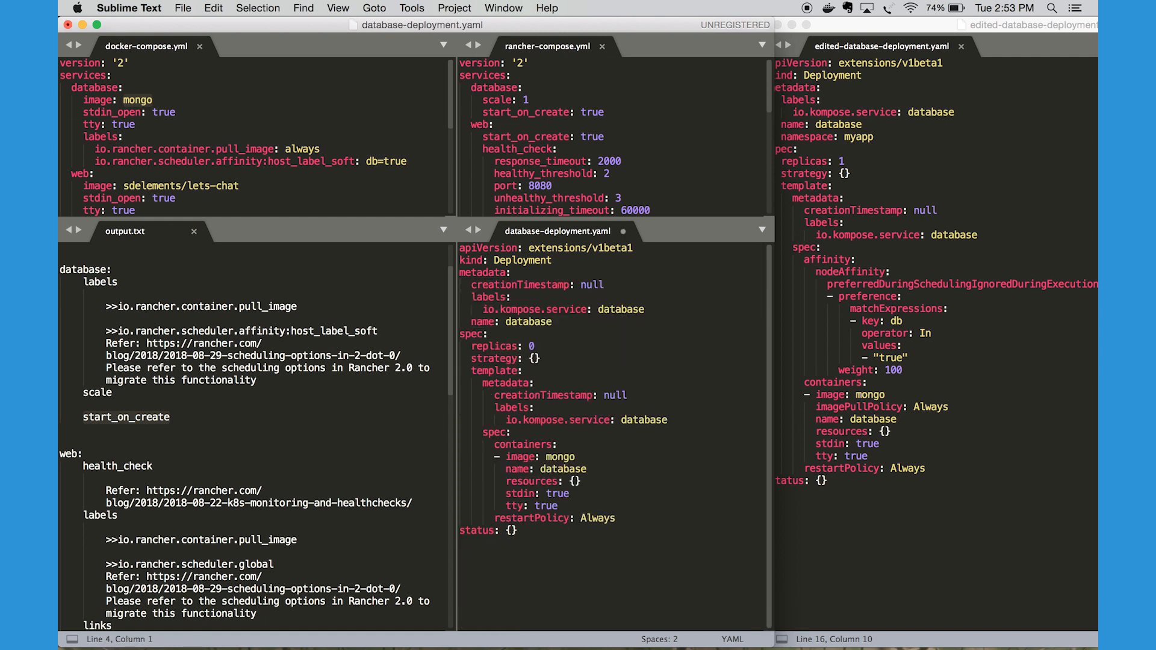
key("shift+Down")
key("BackSpace")
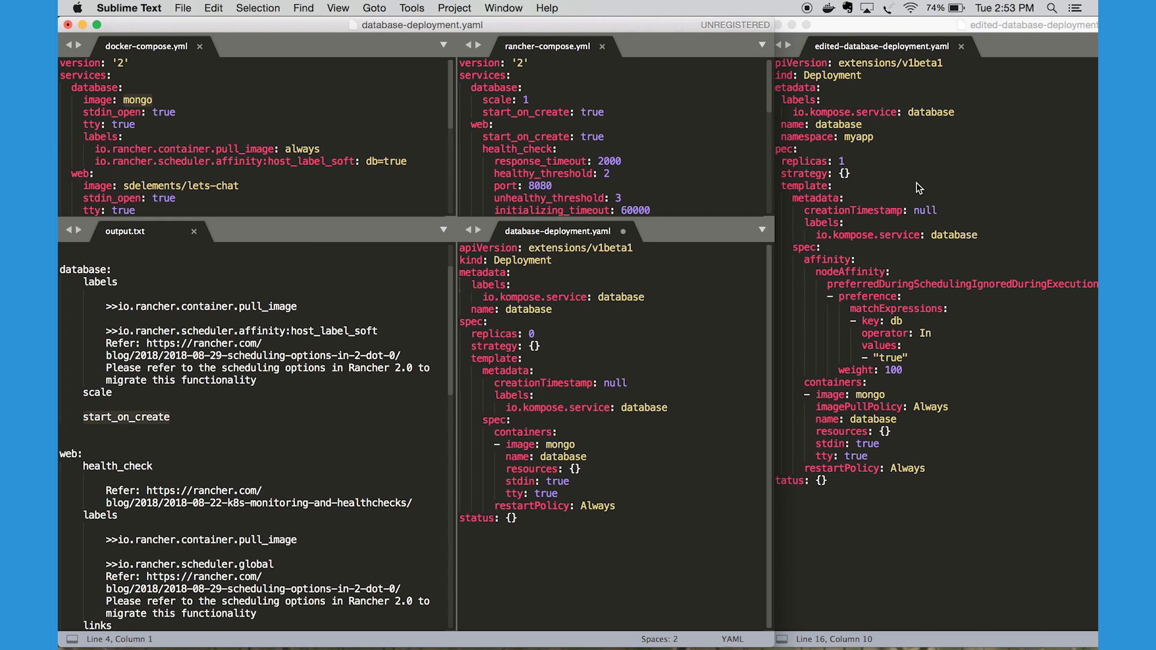
Highlight the namespace: myapp line under metadata in edited-database-deployment.yaml
left_click(934, 180)
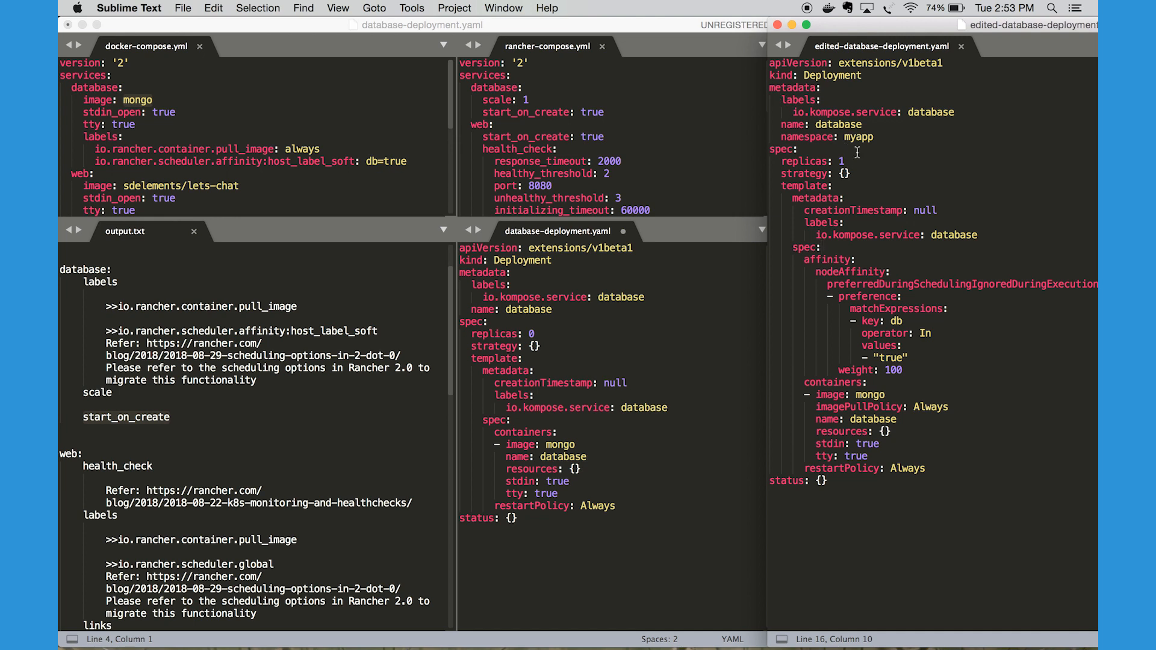
left_click_drag(876, 137, 781, 137)
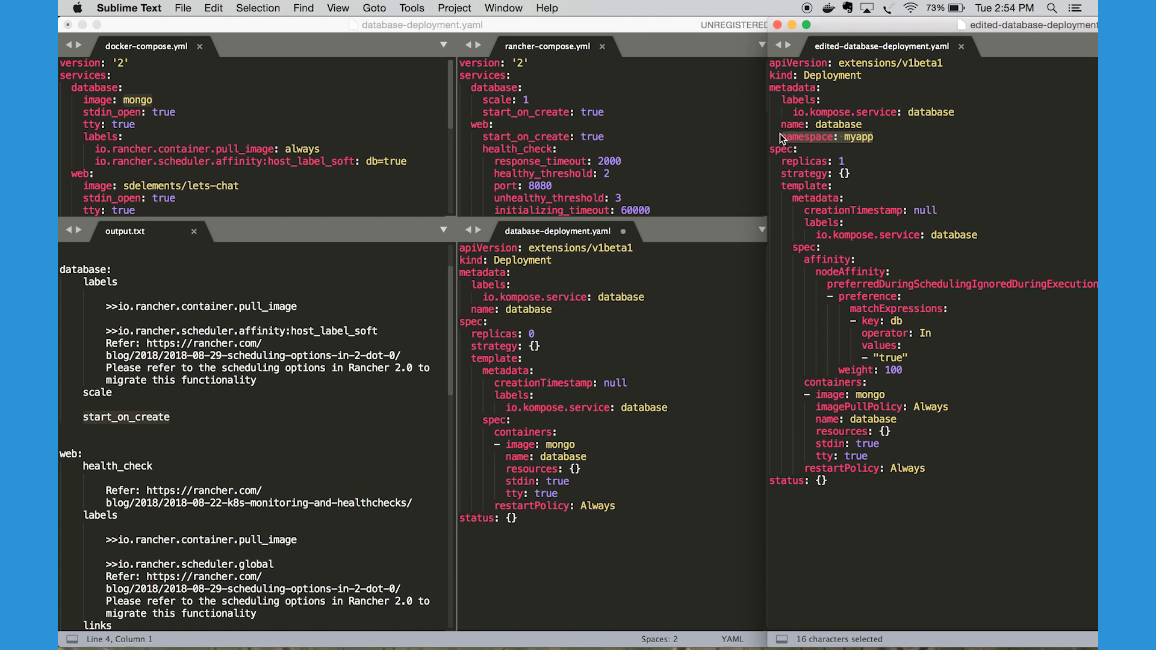
double_click(801, 133)
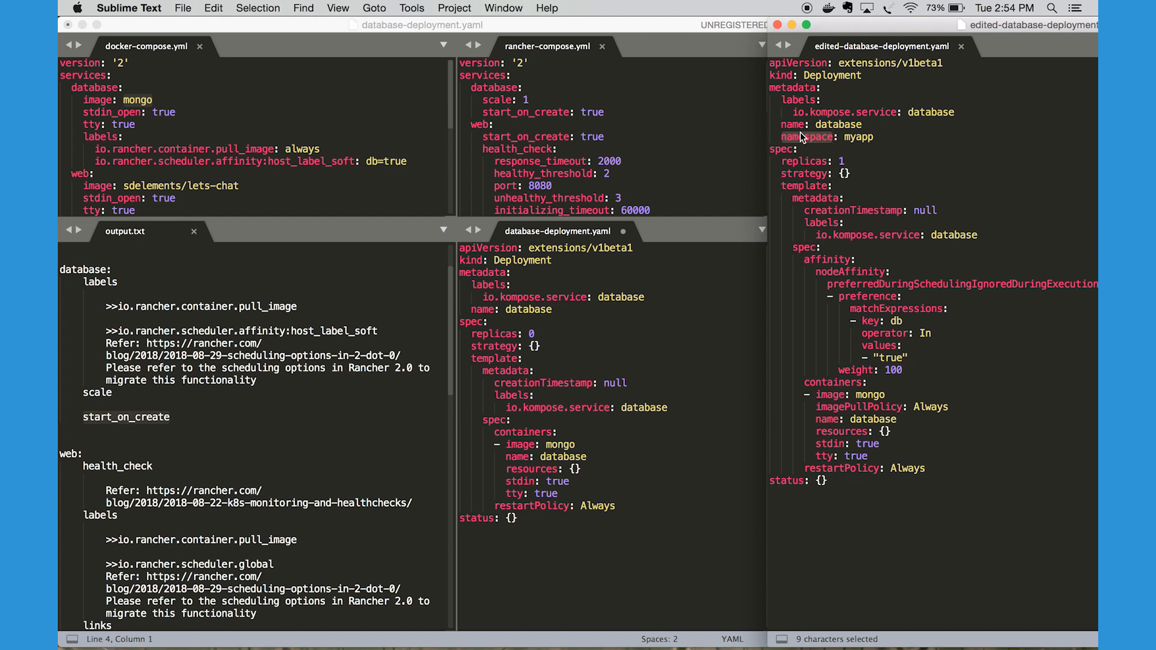
left_click_drag(874, 137, 781, 136)
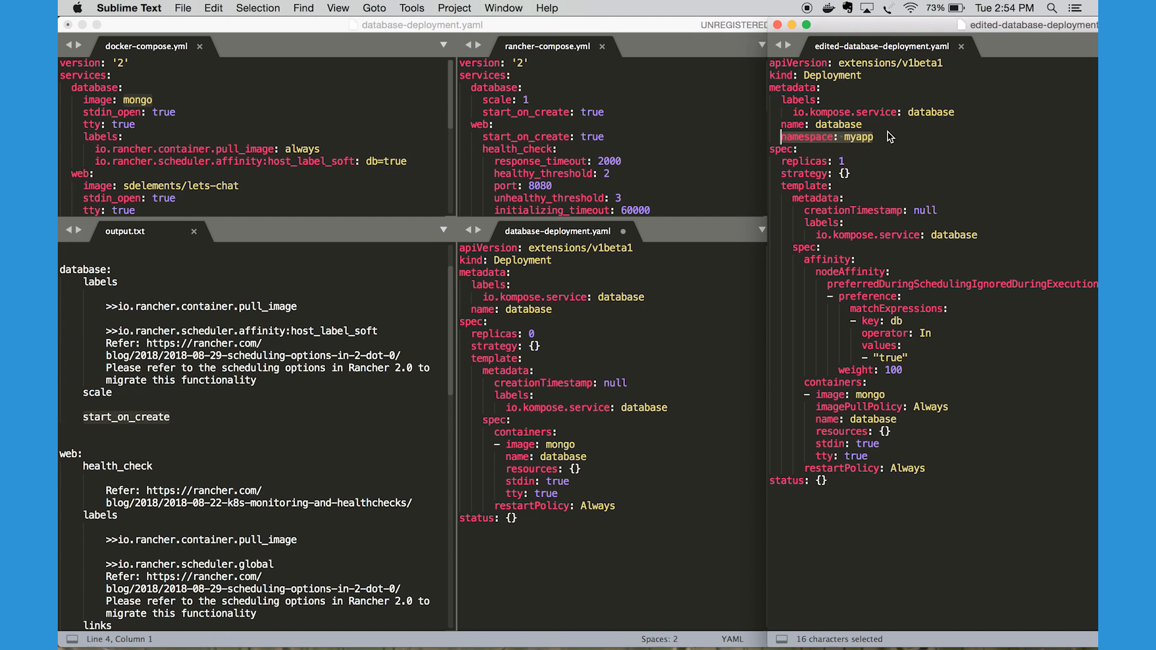
left_click(877, 148)
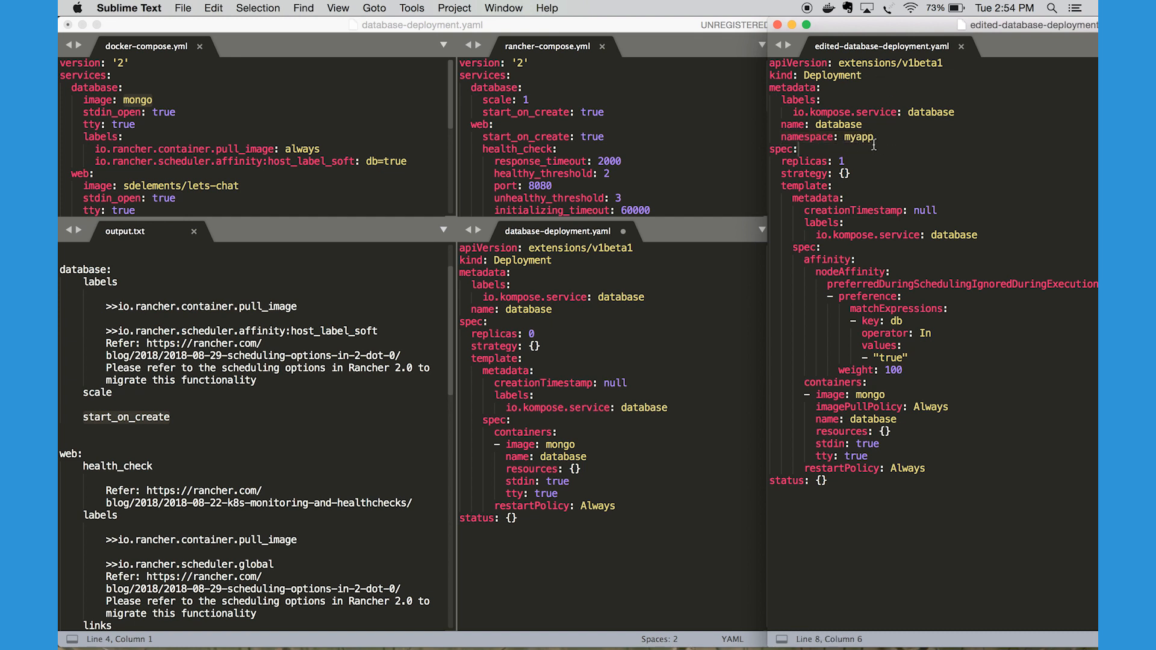
left_click_drag(874, 137, 781, 137)
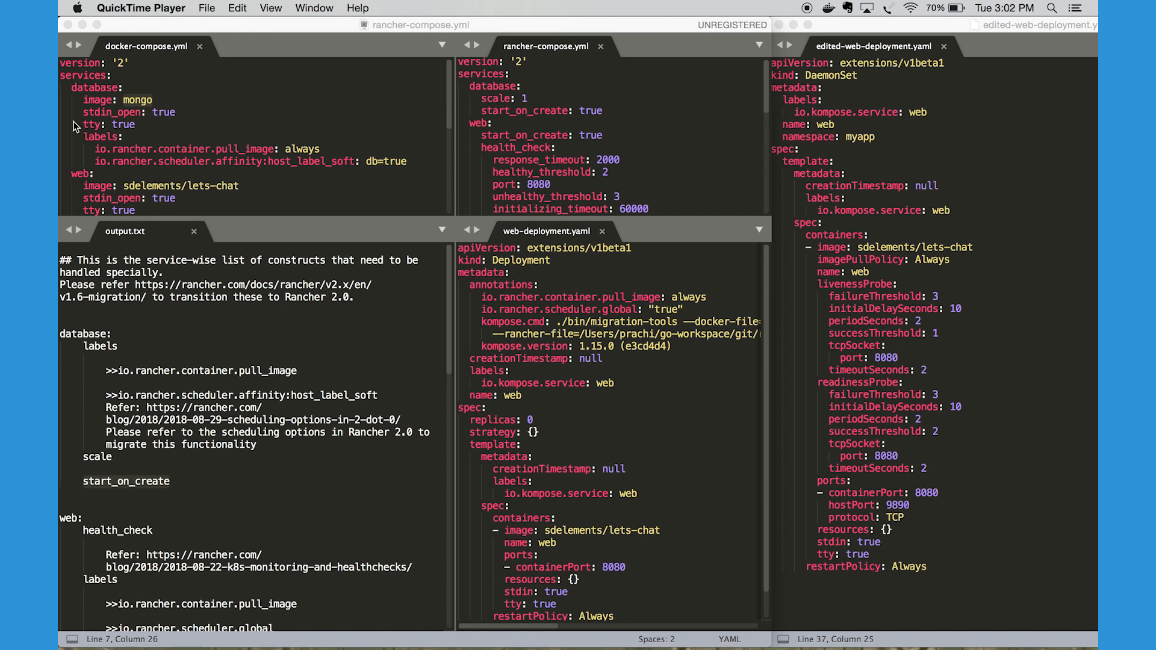
Highlight the web service in docker-compose.yml, review its settings, and locate the web section in output.txt
double_click(78, 174)
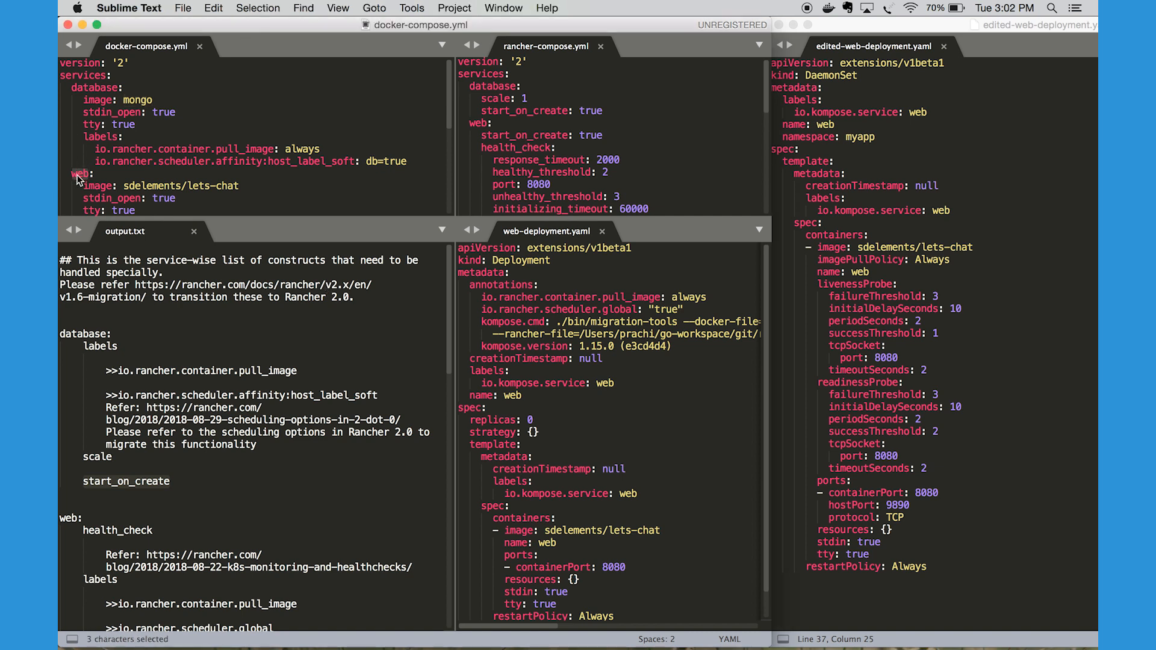
scroll(77, 178, "down", 5)
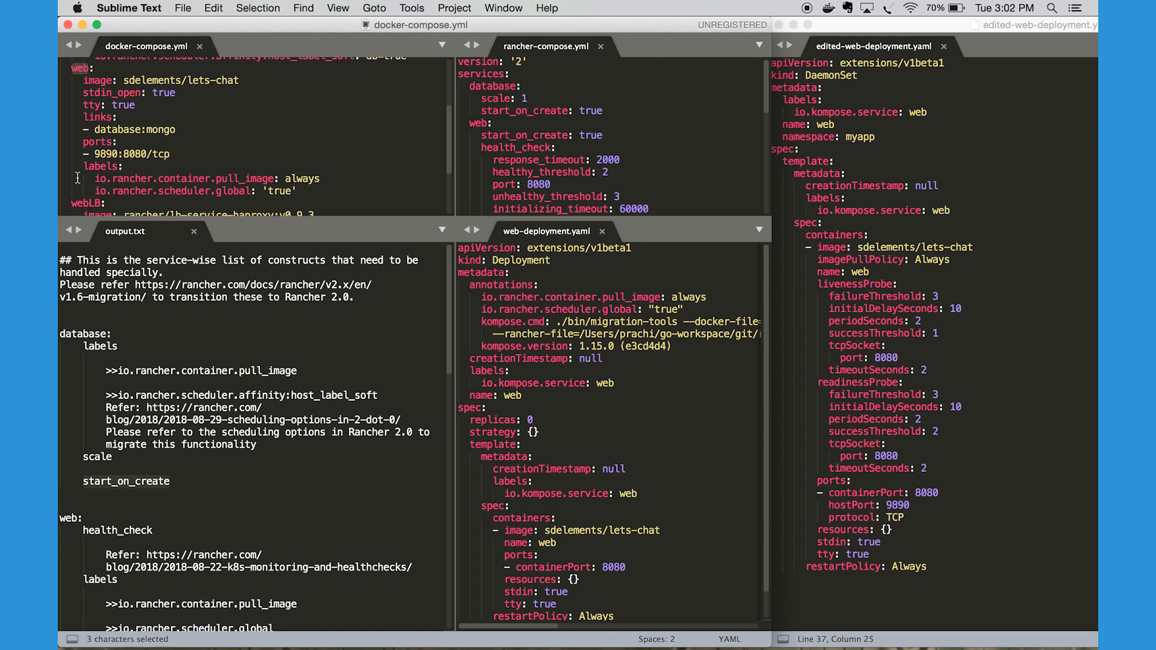
scroll(120, 369, "down", 8)
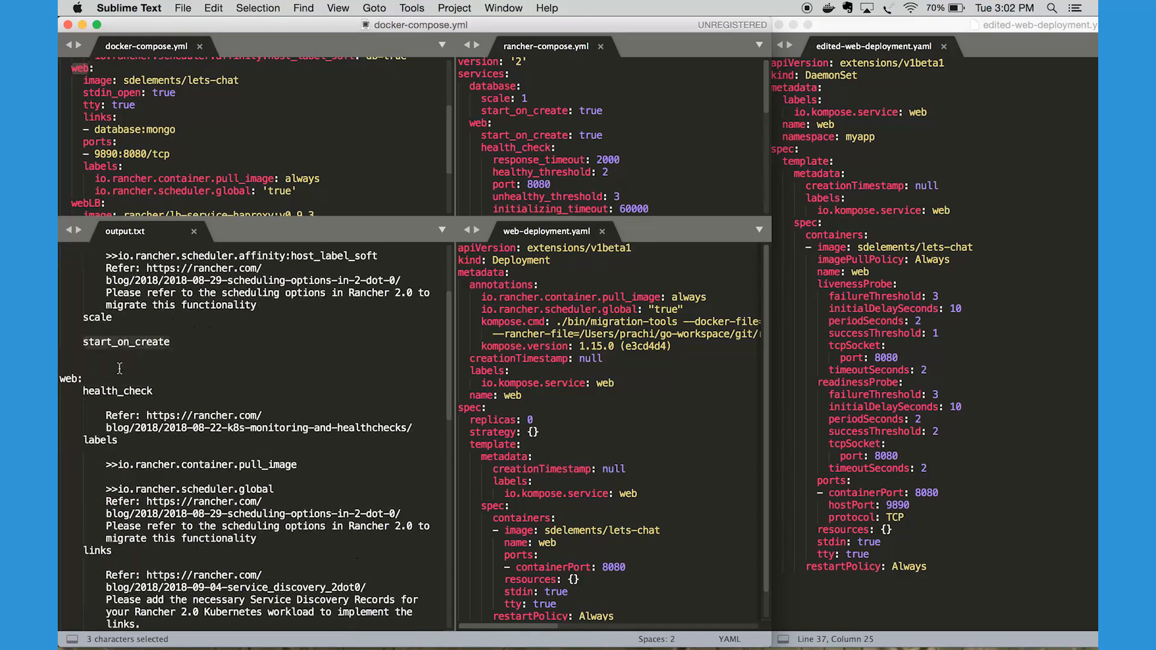
scroll(119, 369, "down", 3)
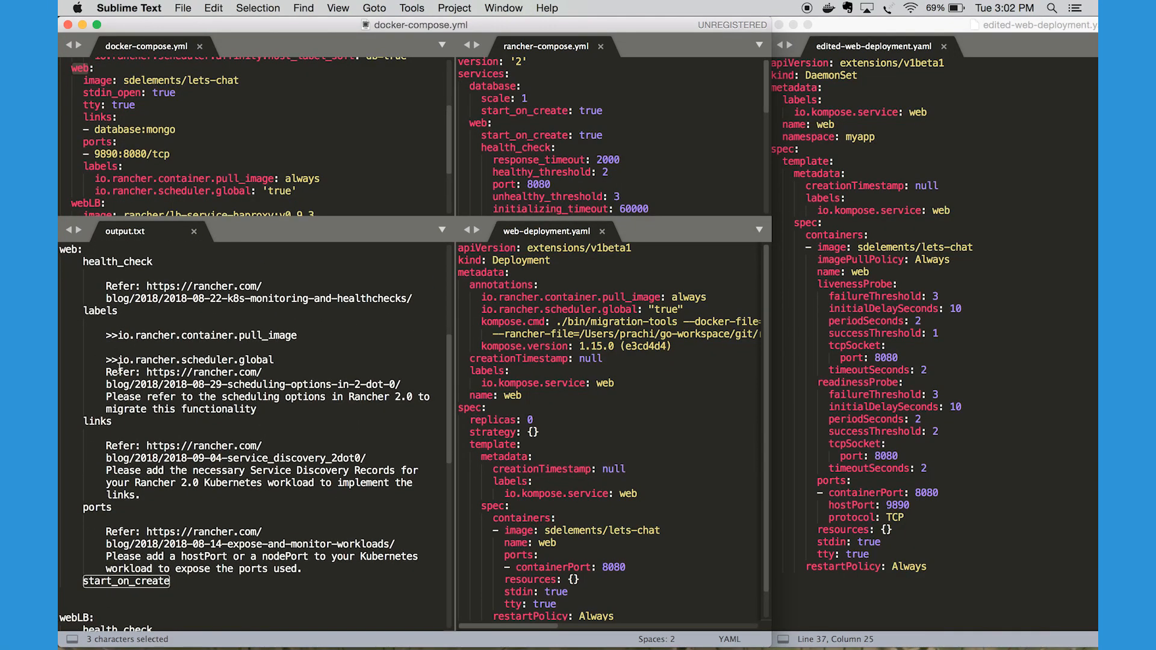
Highlight web's health_check entry in output.txt and match it to the health_check block in rancher-compose.yml
double_click(101, 262)
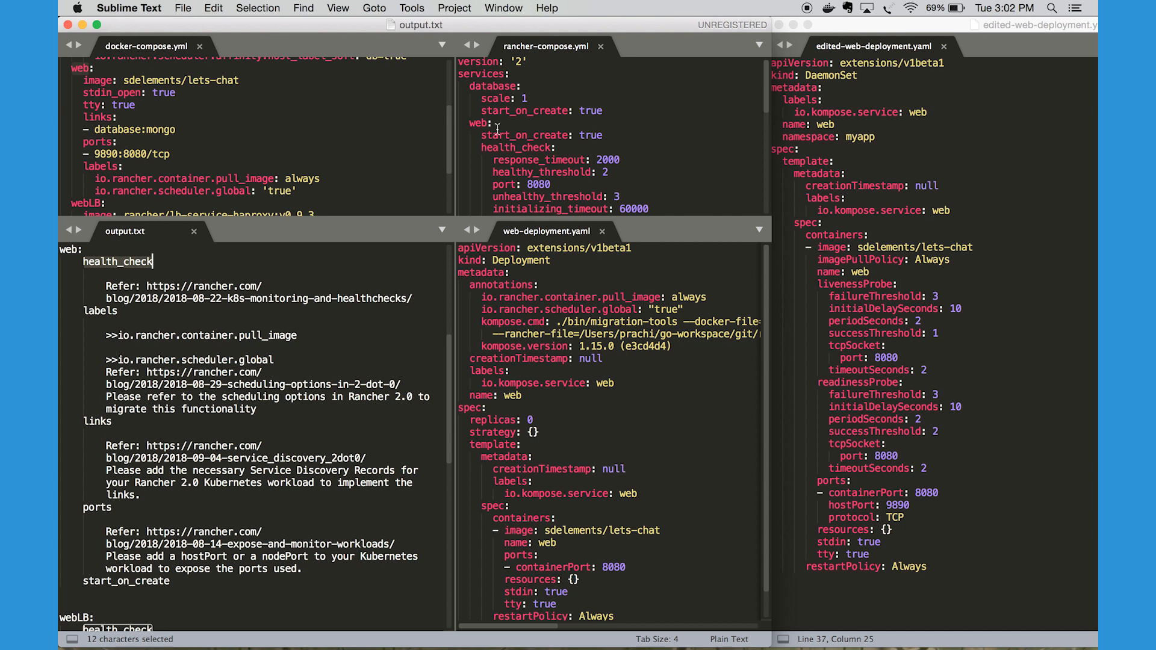
left_click_drag(470, 122, 604, 153)
scroll(604, 152, "down", 4)
double_click(520, 104)
scroll(519, 104, "down", 1)
scroll(519, 103, "down", 2)
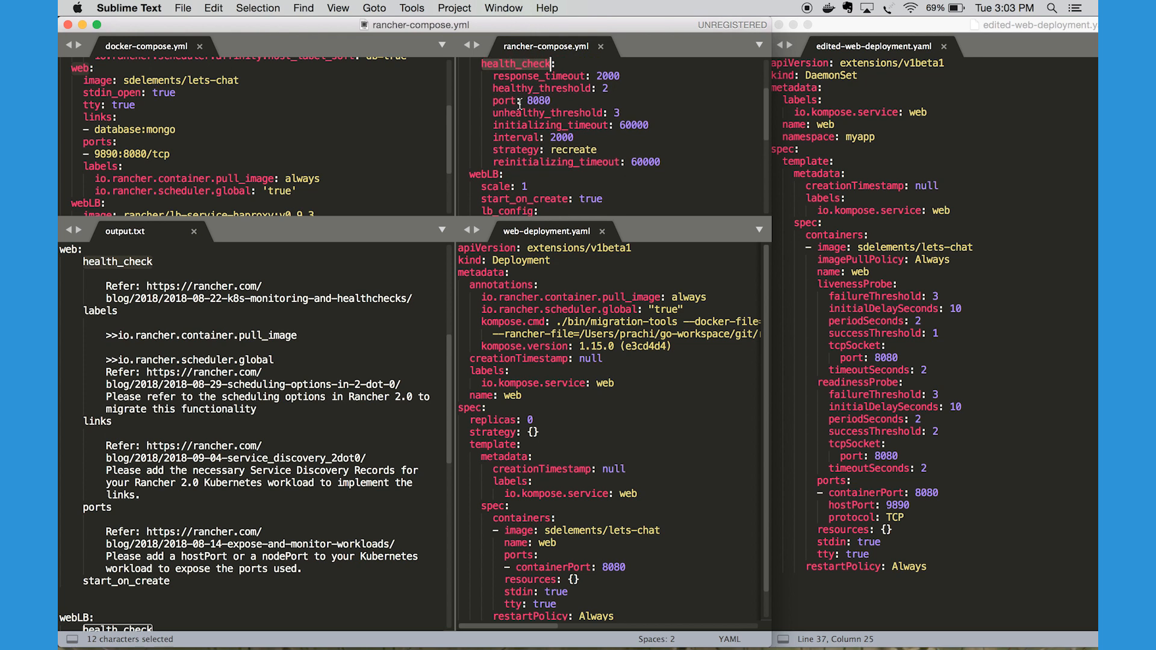
scroll(519, 103, "down", 1)
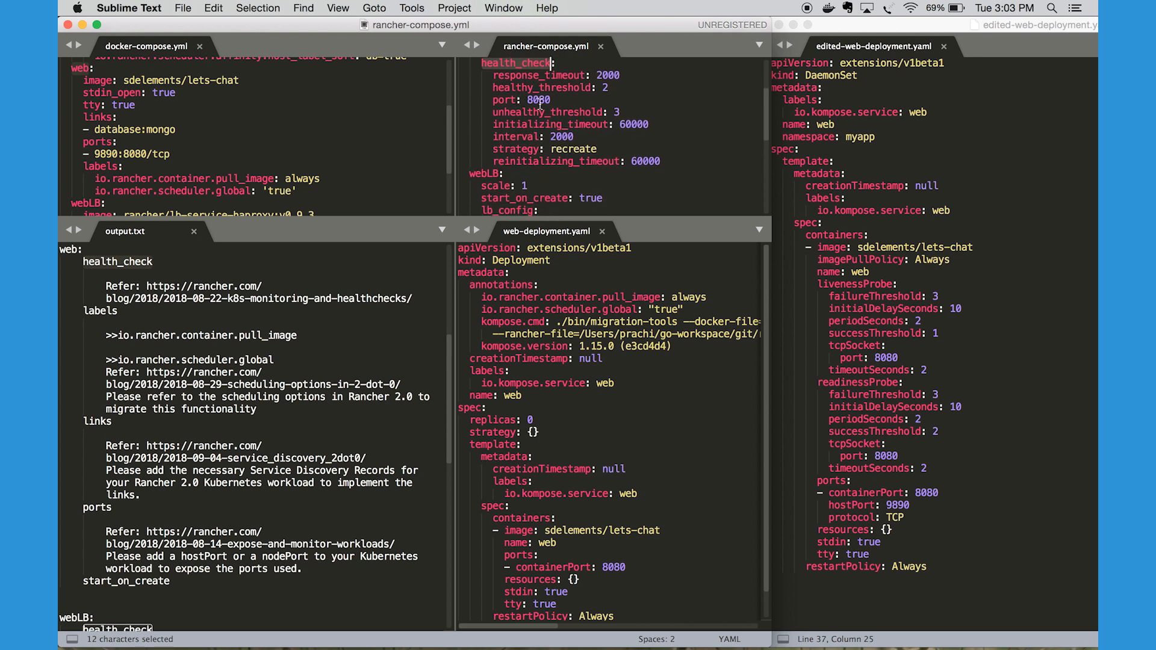
Highlight the livenessProbe, readinessProbe and tcpSocket settings in edited-web-deployment.yaml and compare them with web's health_check in rancher-compose.yml
double_click(842, 286)
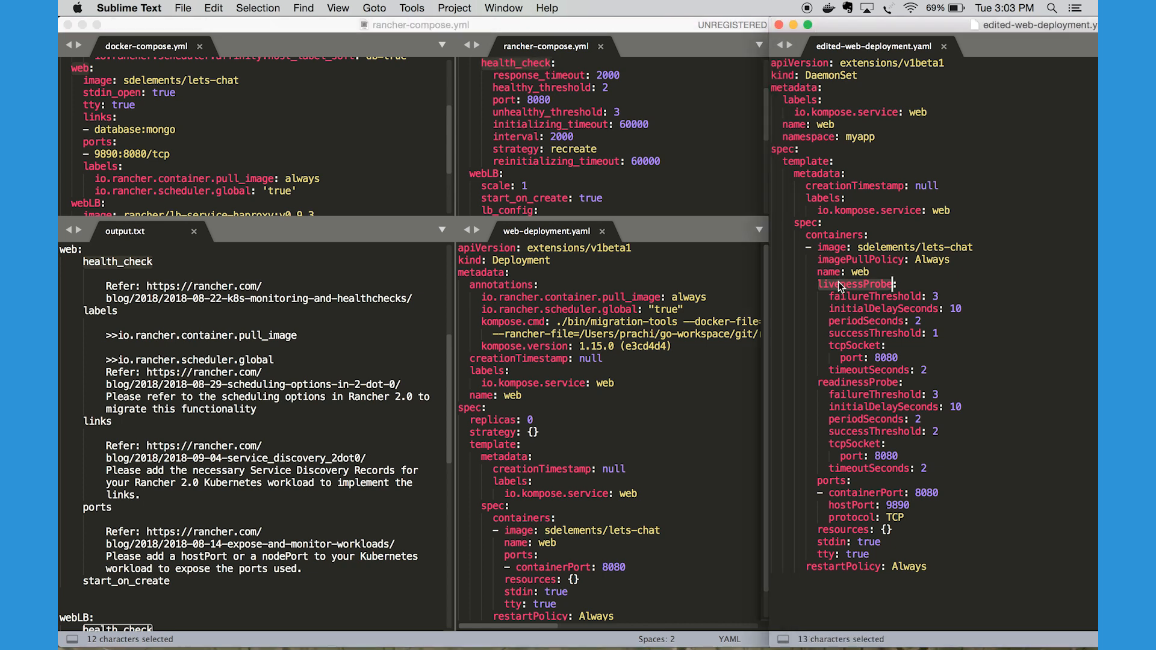
left_click(837, 287)
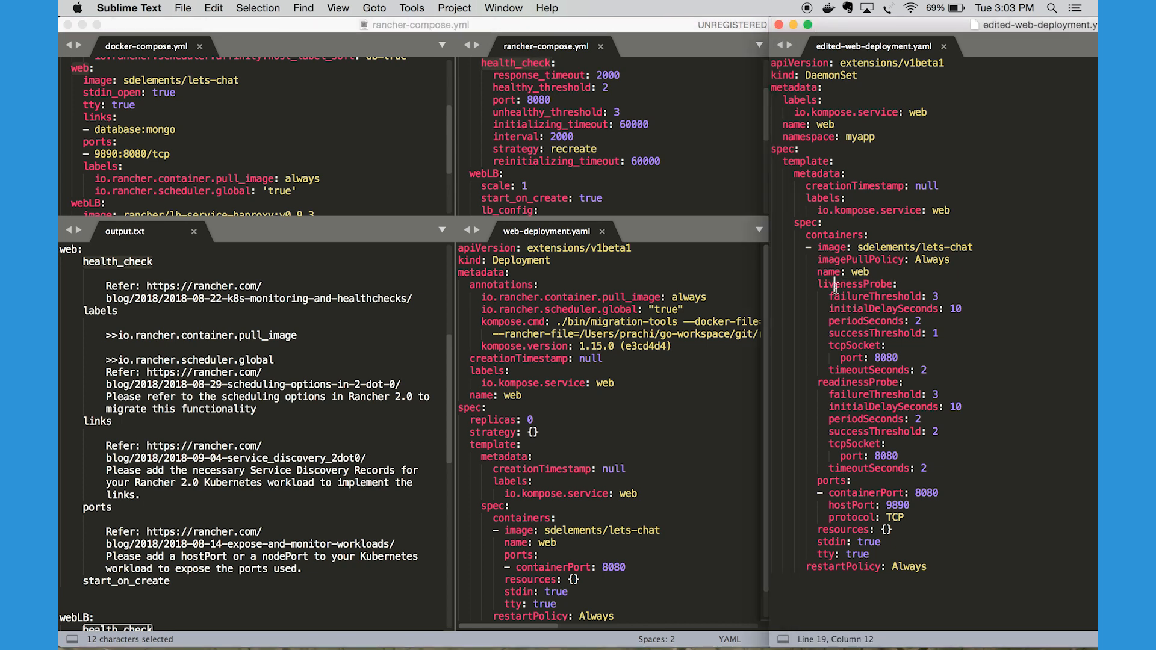
left_click_drag(813, 285, 933, 470)
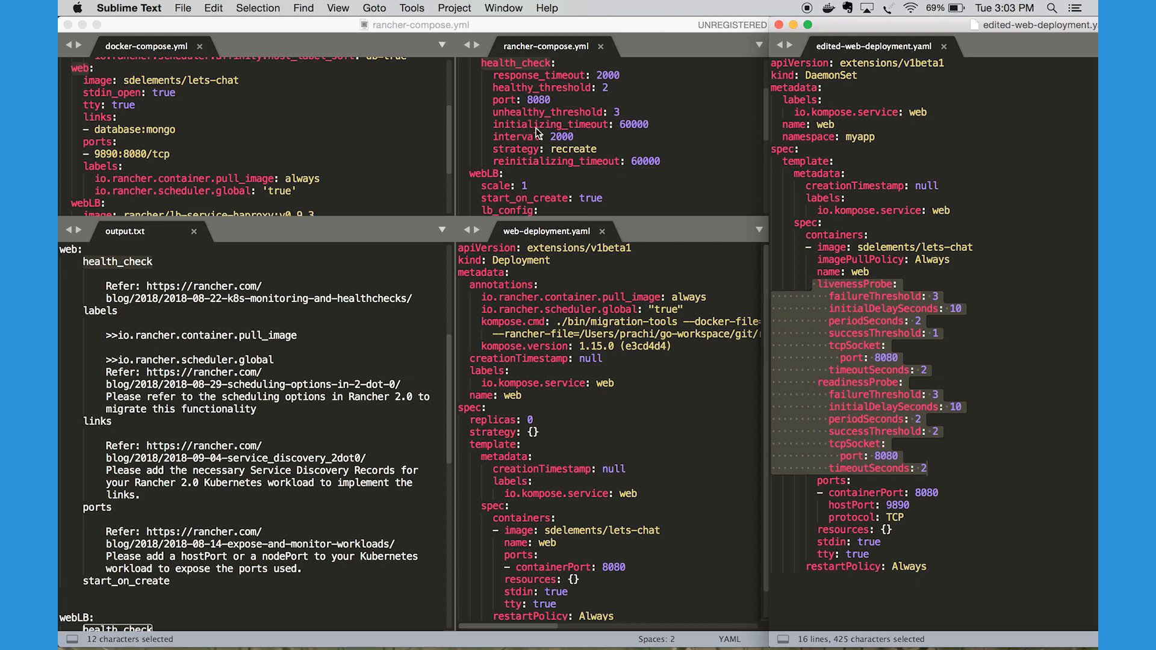
double_click(853, 345)
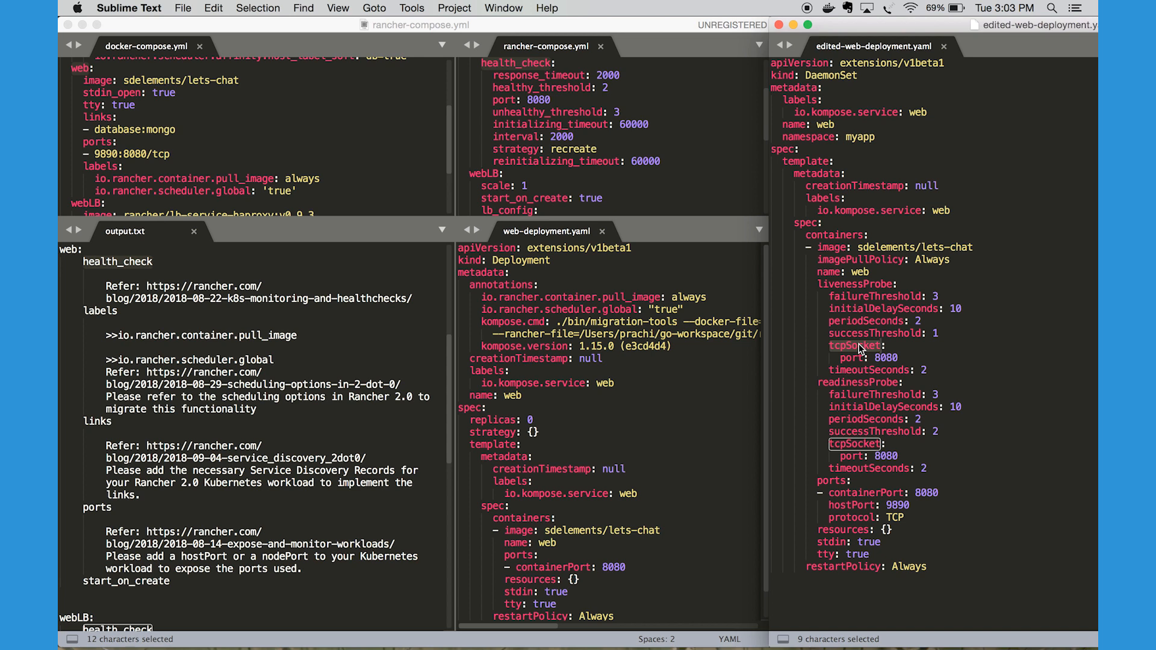
double_click(877, 286)
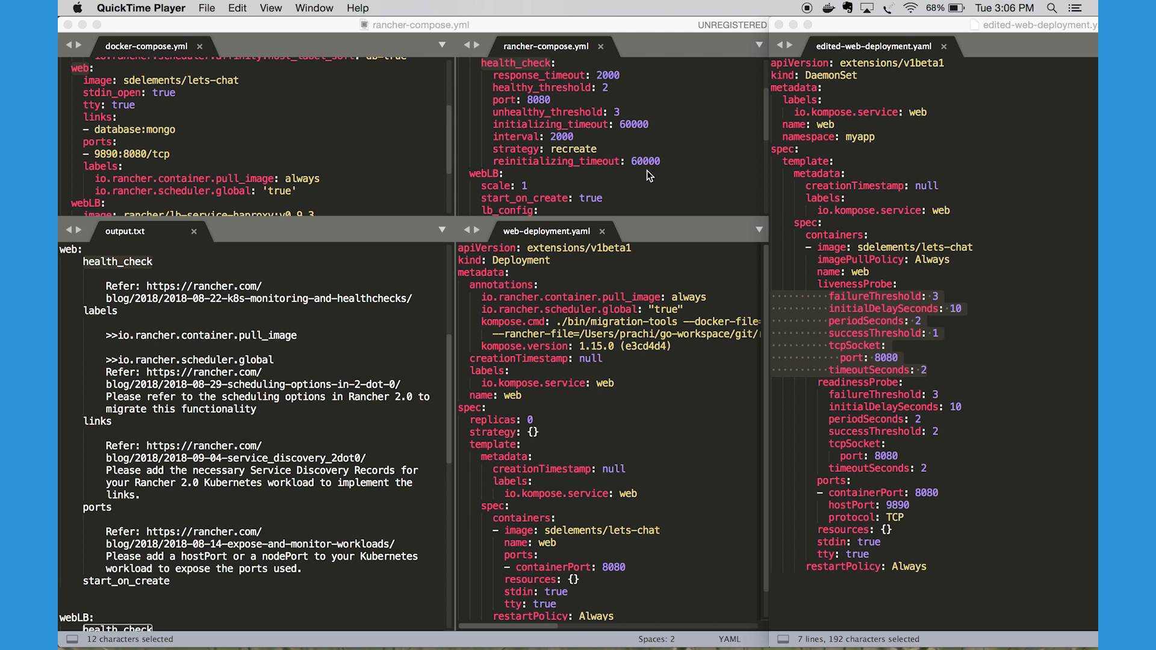
scroll(650, 176, "up", 2)
left_click(672, 187)
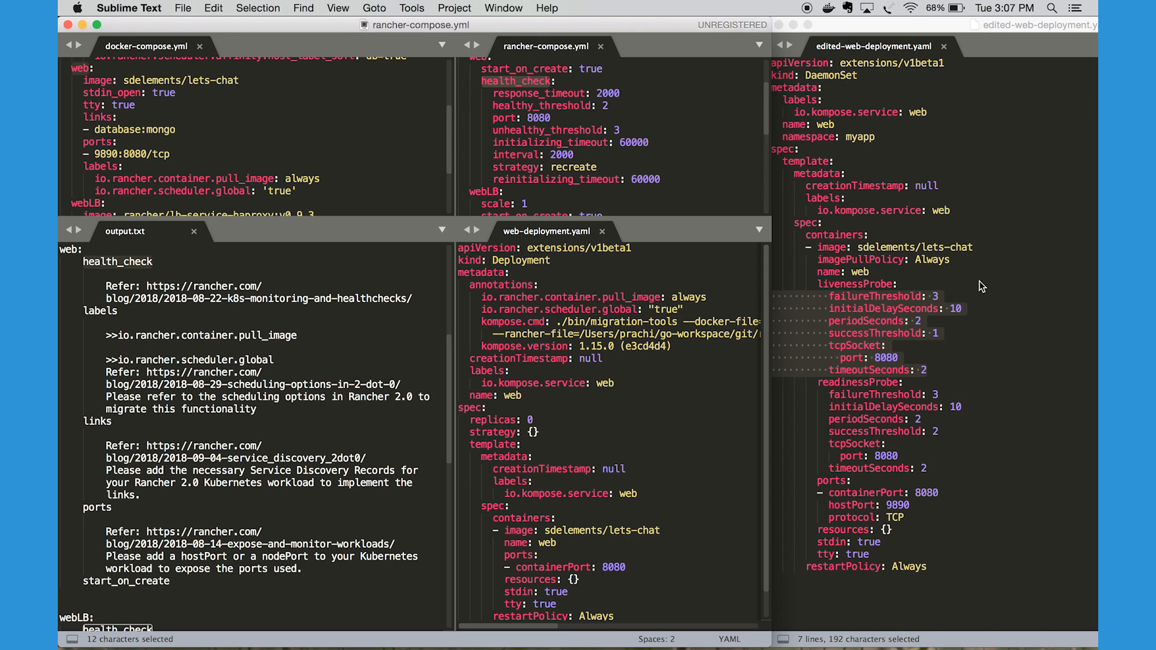
left_click(936, 310)
Highlight web's labels and pull_image entries in output.txt and match pull_image to imagePullPolicy in edited-web-deployment.yaml
left_click(135, 312)
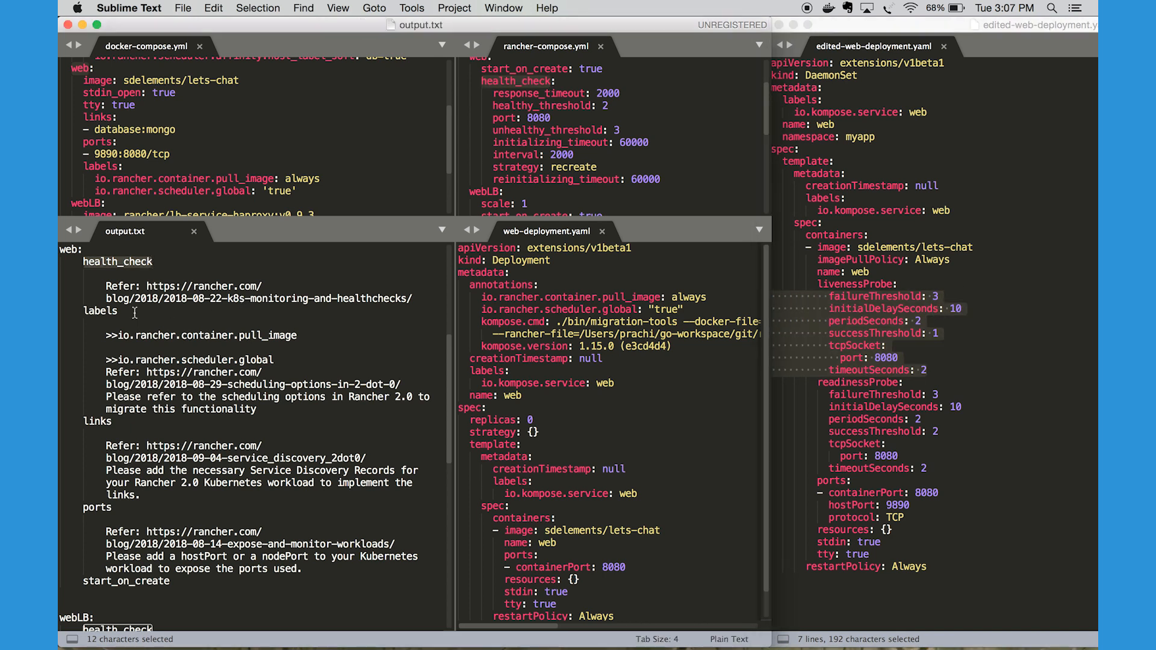
key("super+g")
double_click(114, 287)
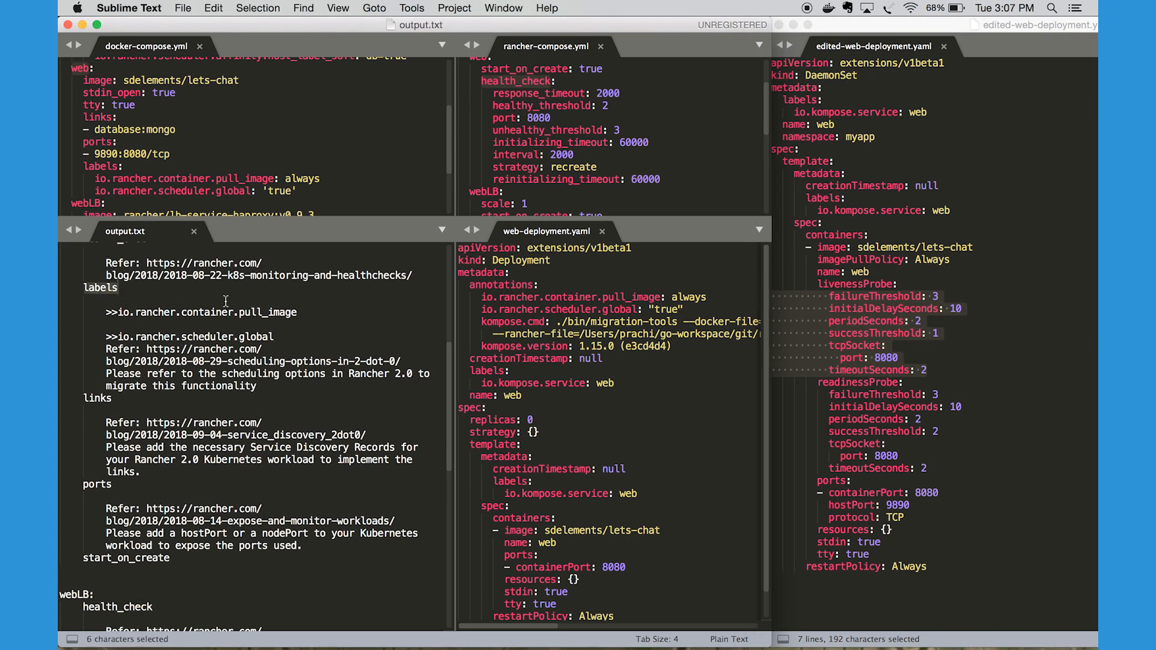
left_click_drag(303, 315, 239, 314)
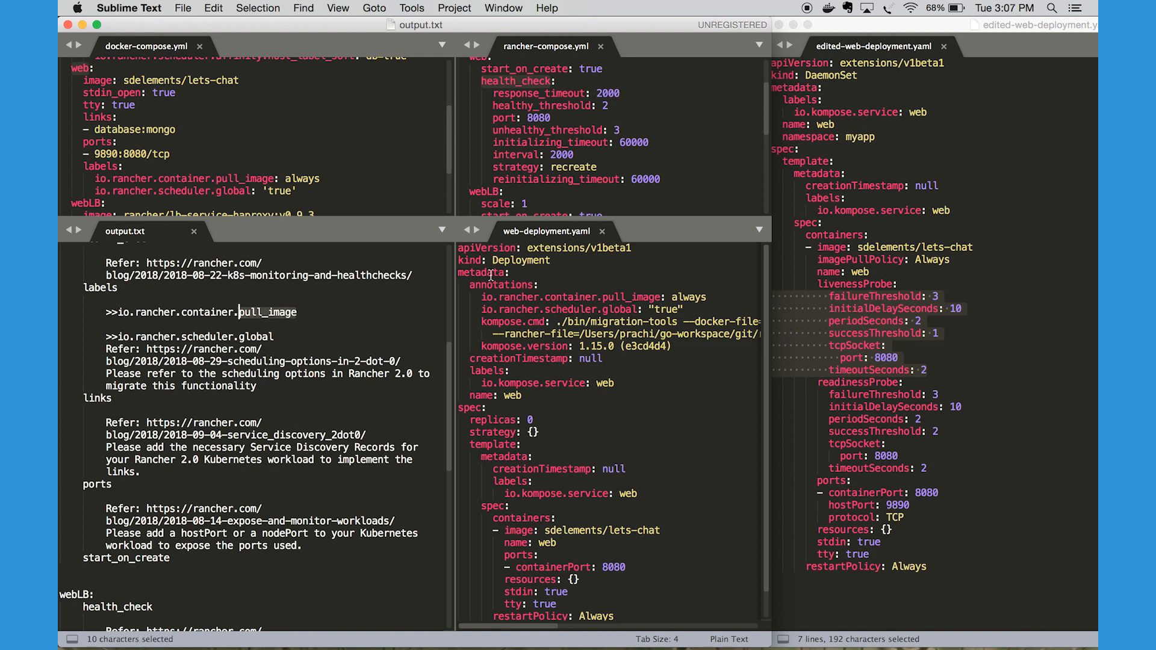
double_click(884, 261)
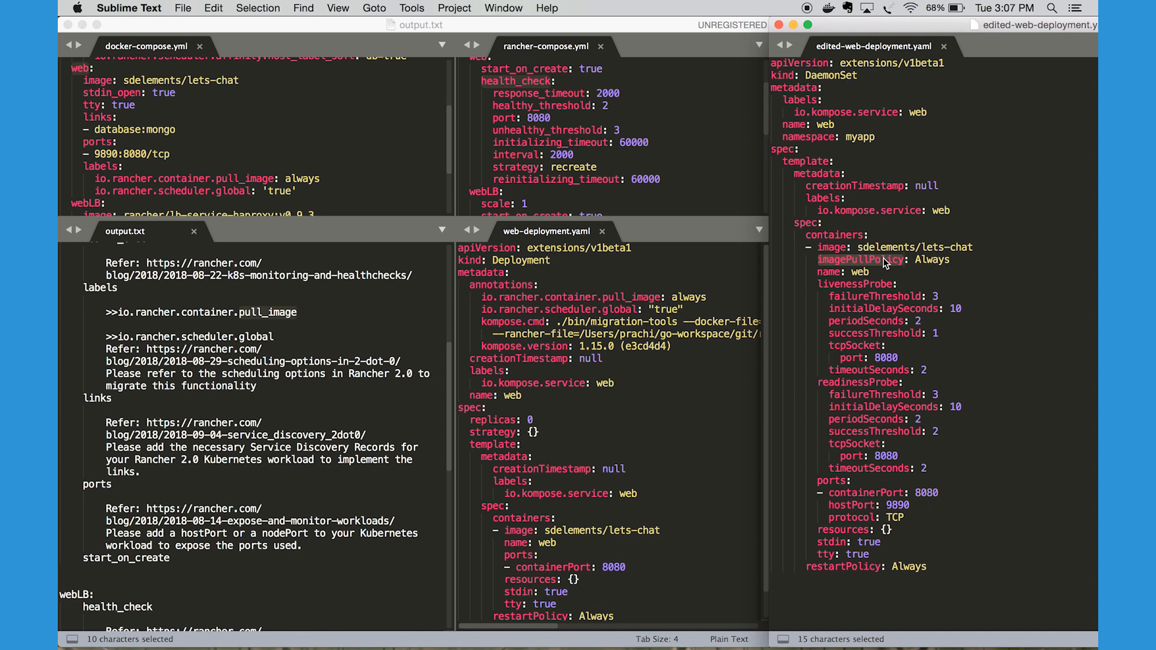
Highlight web's io.rancher.scheduler.global entry in output.txt together with its scheduling options note
left_click(259, 391)
left_click_drag(259, 392, 73, 343)
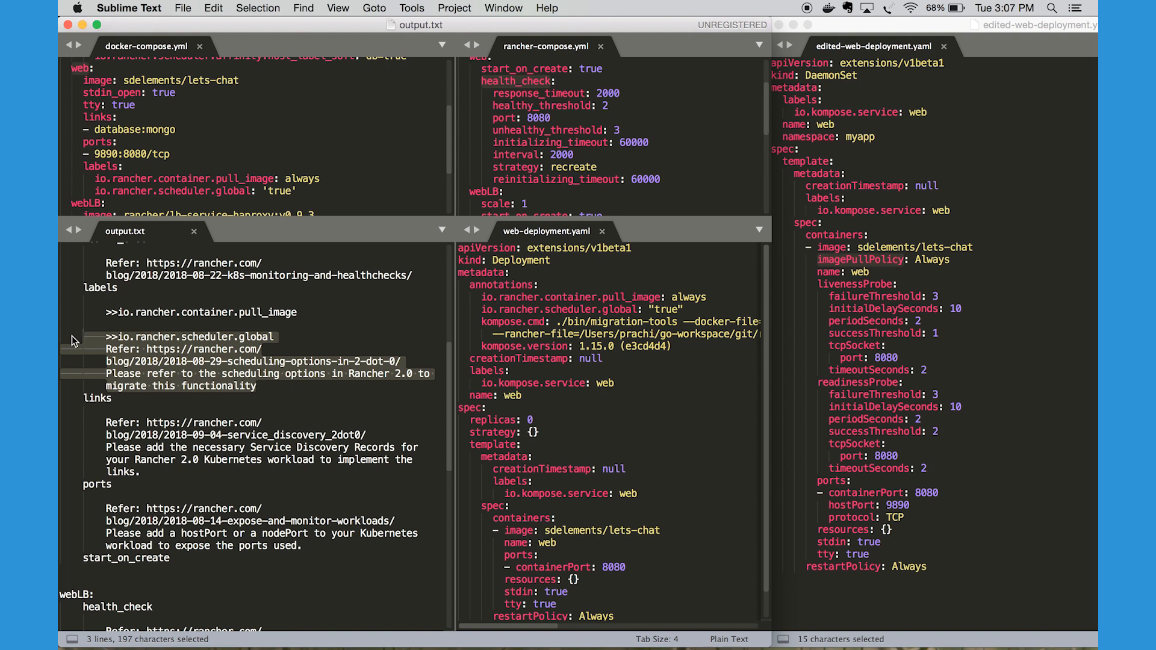
left_click(176, 364)
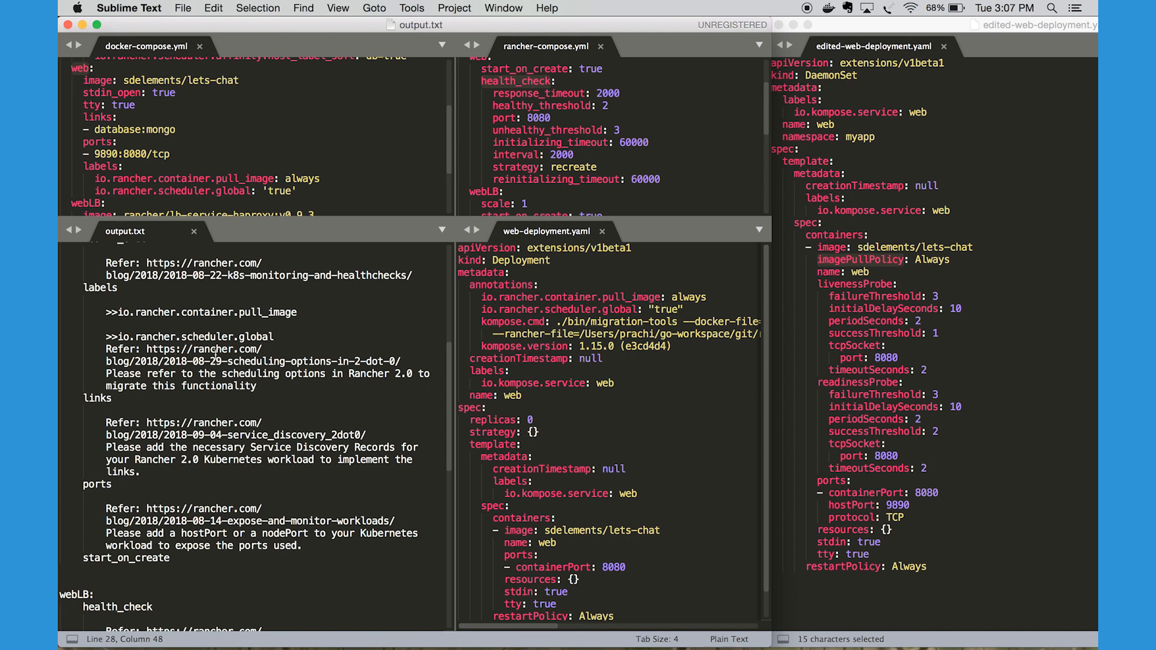
left_click(278, 338)
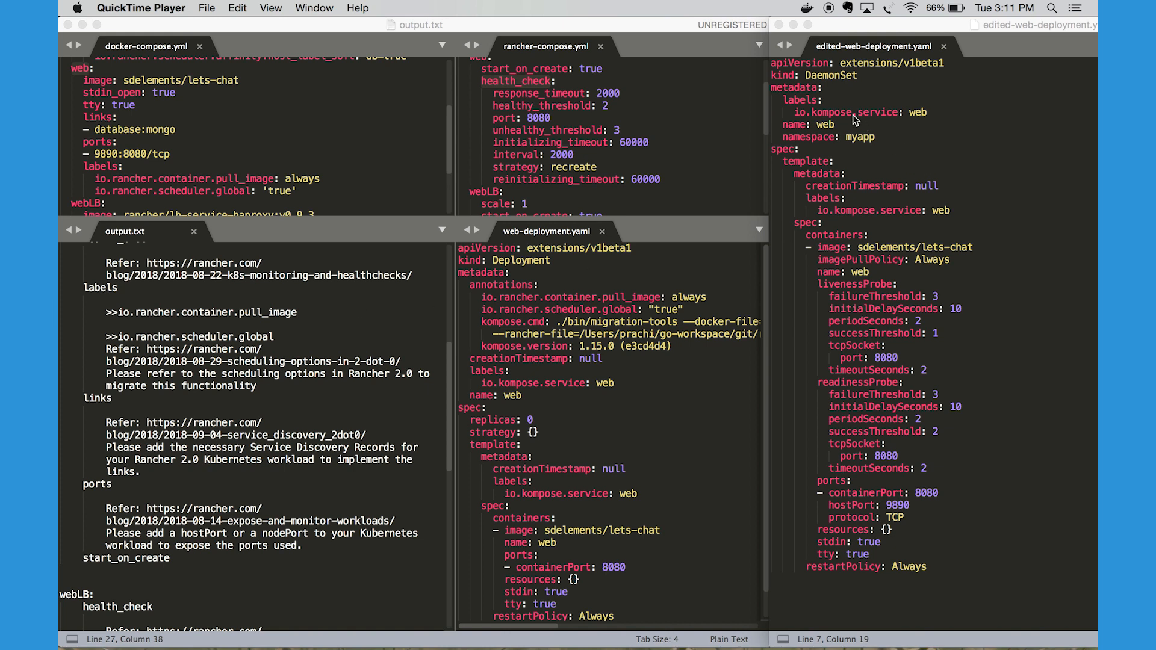
Compare the kind values by highlighting Deployment in web-deployment.yaml and DaemonSet in edited-web-deployment.yaml
double_click(538, 261)
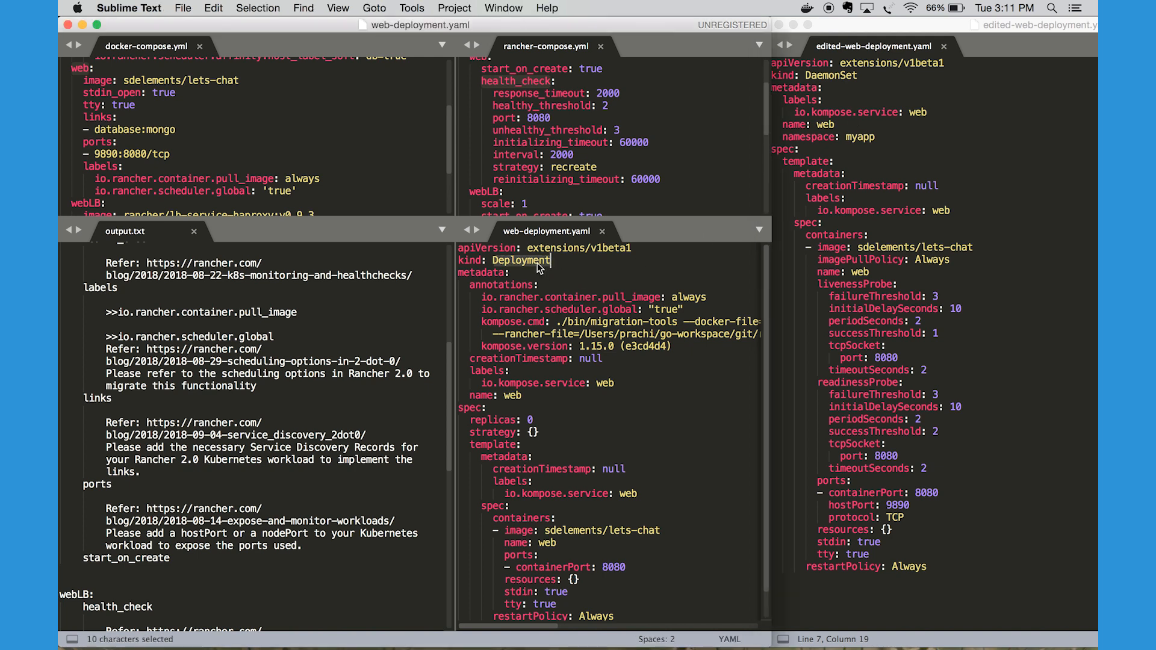
double_click(831, 76)
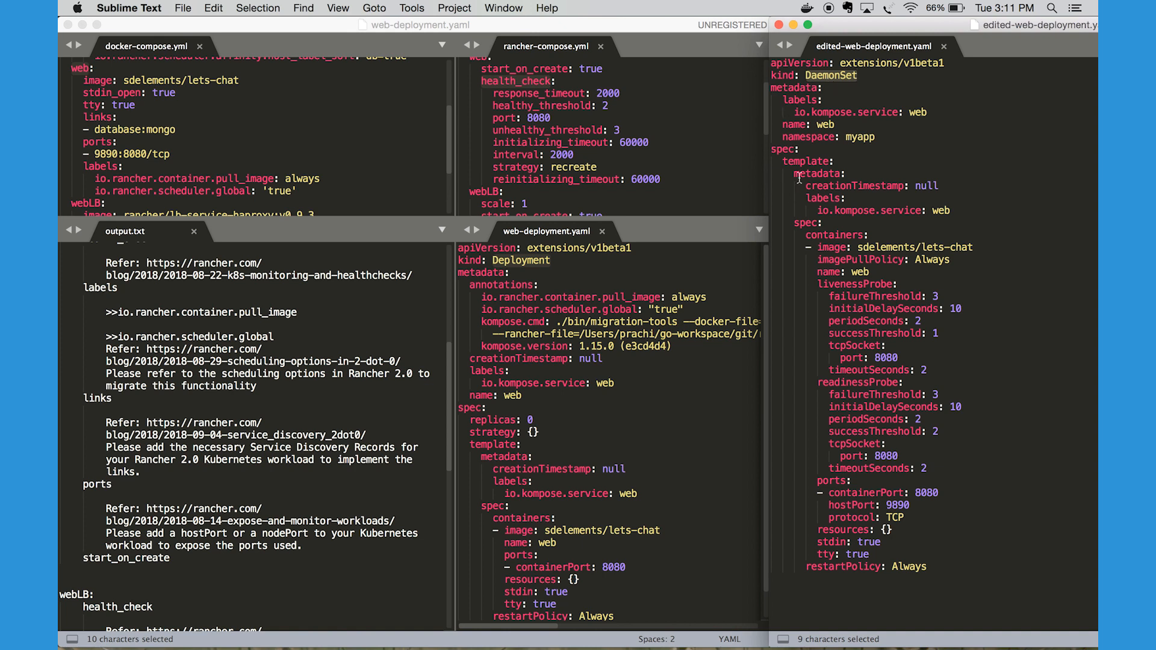
double_click(839, 77)
Highlight the replicas and strategy lines in web-deployment.yaml and compare them with the spec in edited-web-deployment.yaml
scroll(566, 435, "down", 2)
left_click(553, 416)
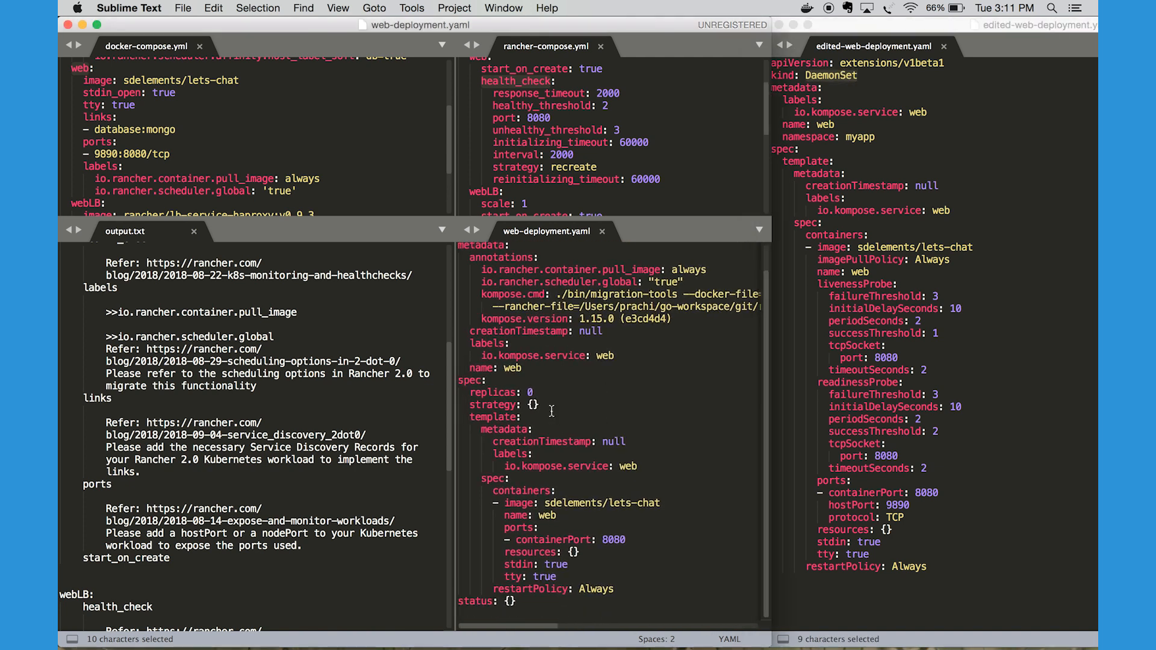
left_click_drag(540, 405, 434, 394)
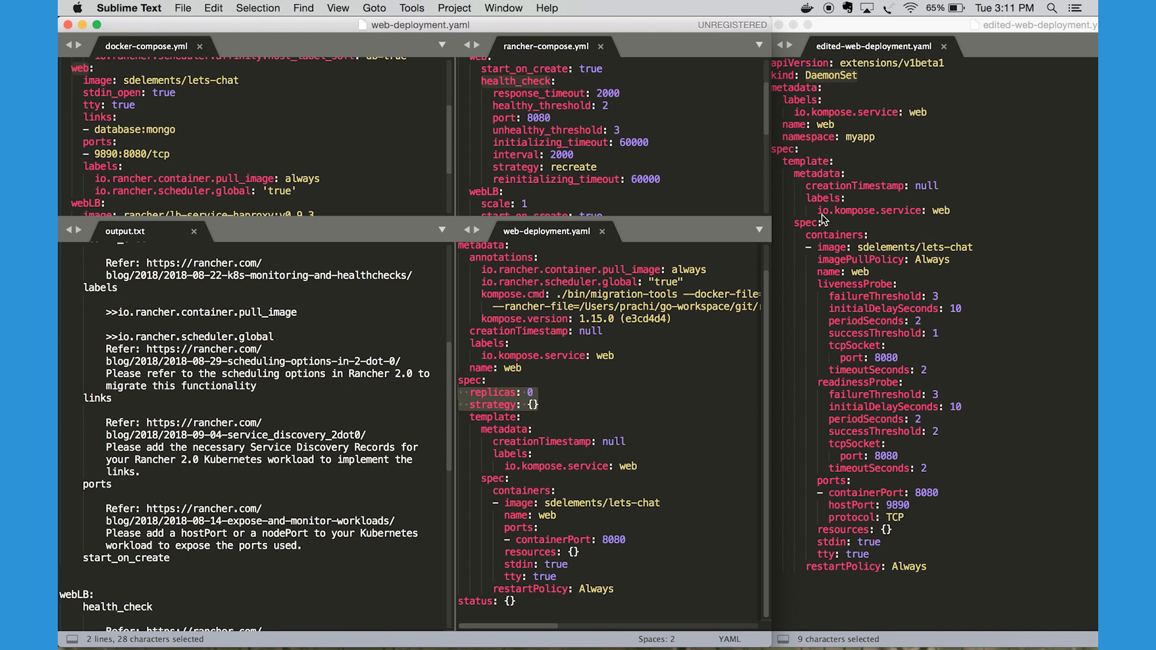
left_click(818, 158)
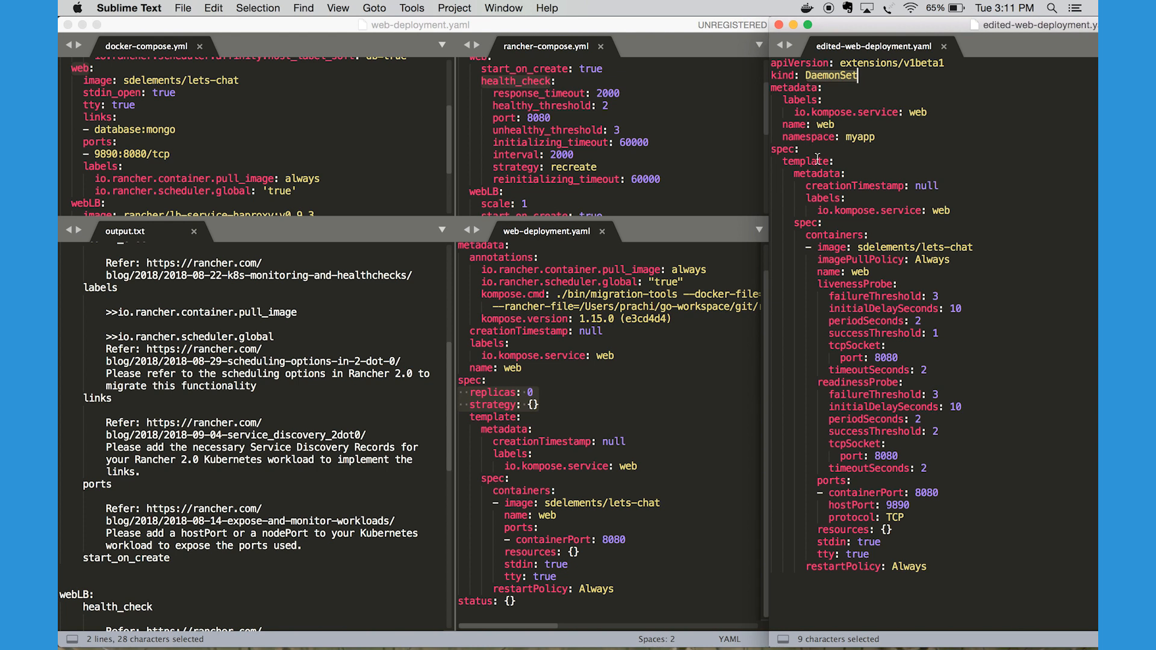
Highlight the namespace: myapp line and the io.kompose.service labels block under the top-level metadata in edited-web-deployment.yaml
left_click(830, 140)
left_click_drag(875, 137, 782, 142)
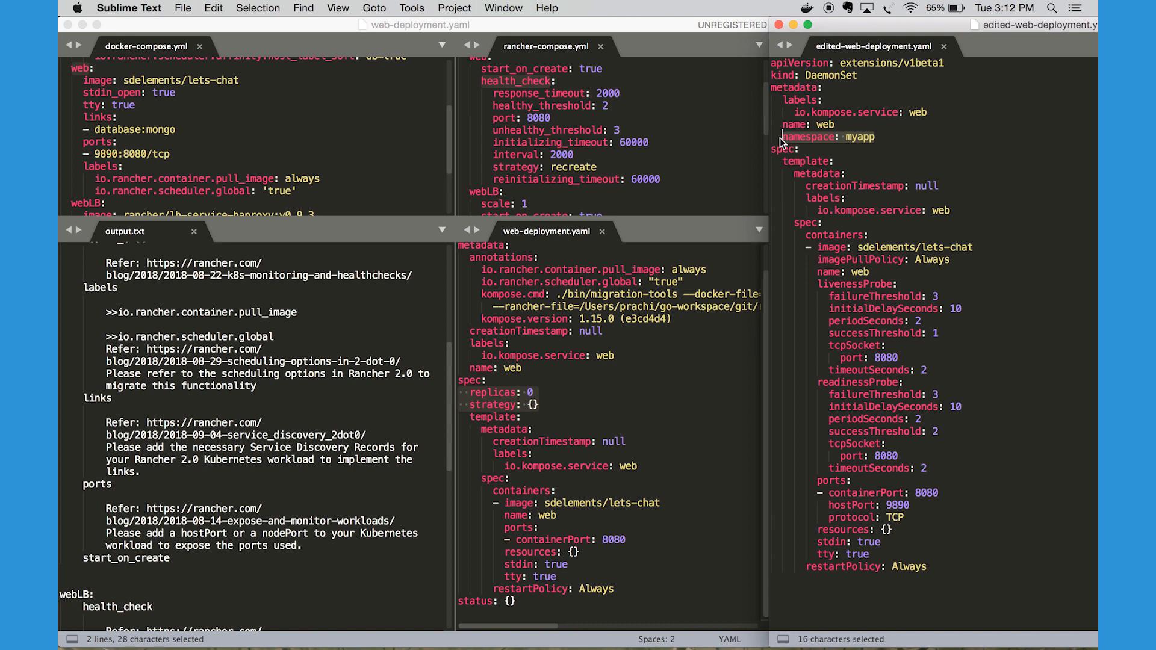
left_click_drag(929, 113, 734, 104)
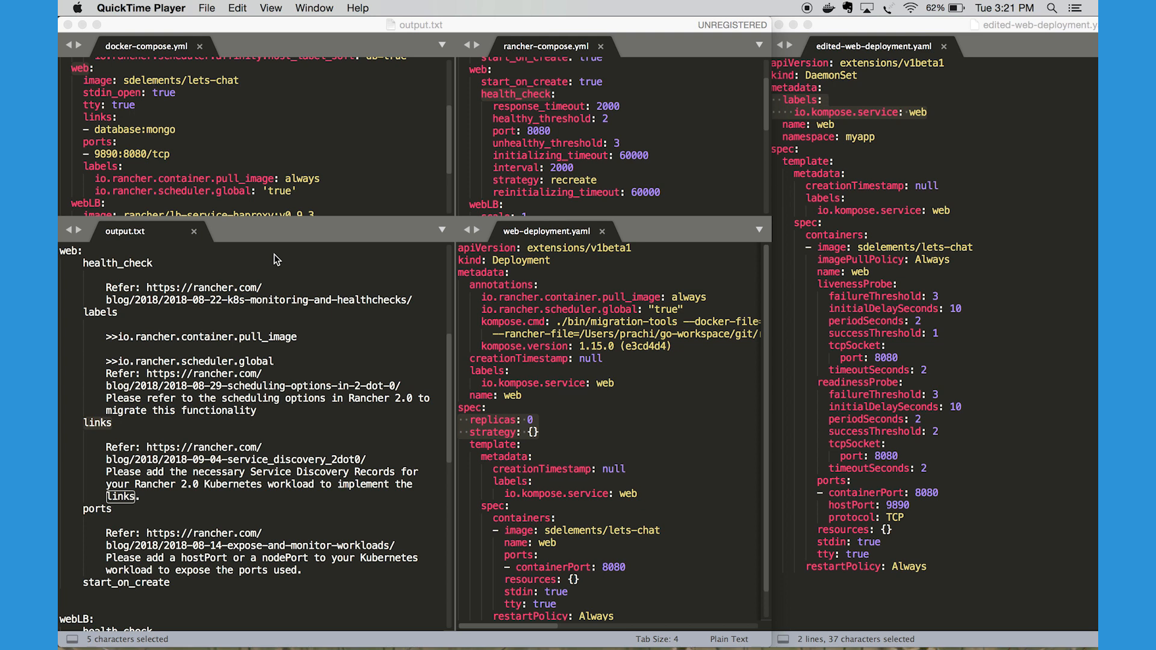
Match web's links entry in output.txt to docker-compose.yml, highlighting the links key and its database:mongo value
left_click(94, 427)
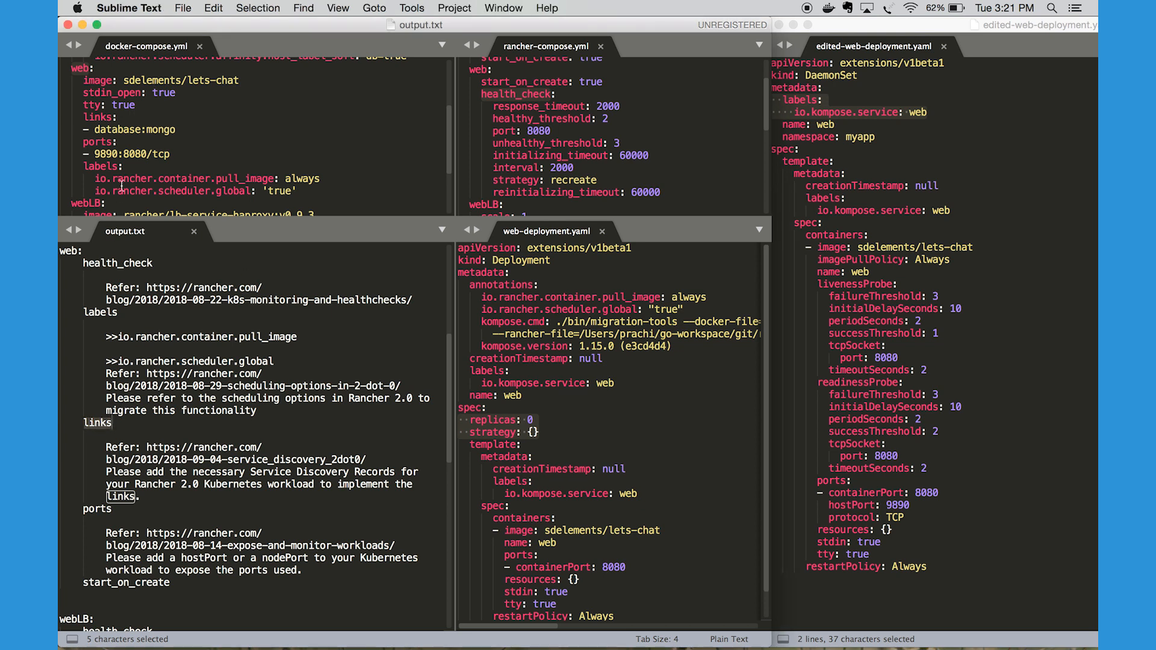
scroll(114, 145, "up", 1)
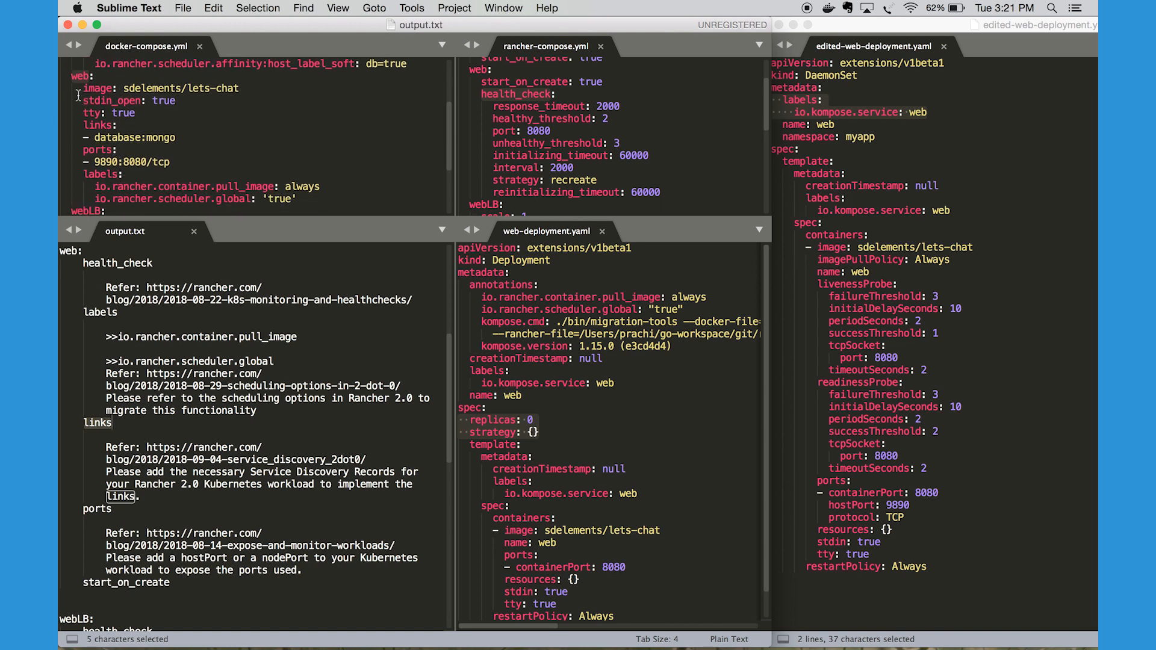
left_click(72, 80)
left_click_drag(114, 125, 78, 124)
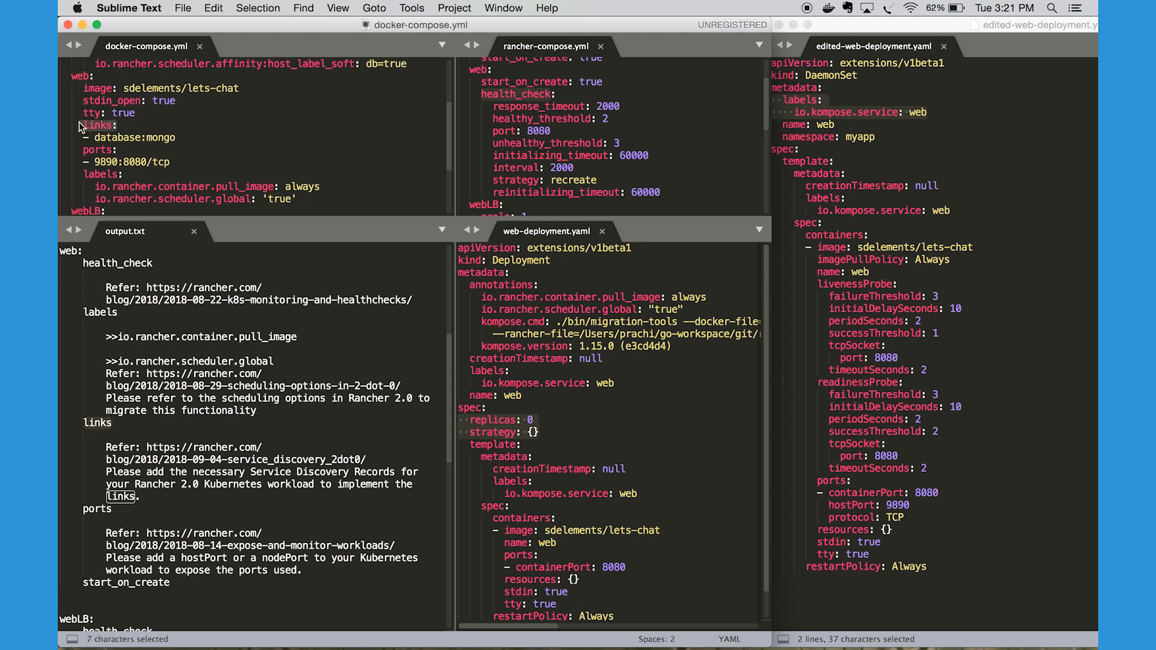
left_click(159, 137)
double_click(159, 138)
double_click(129, 139)
Highlight the service discovery reference and instructions under web's links entry in output.txt
left_click(145, 496)
left_click_drag(145, 496, 106, 448)
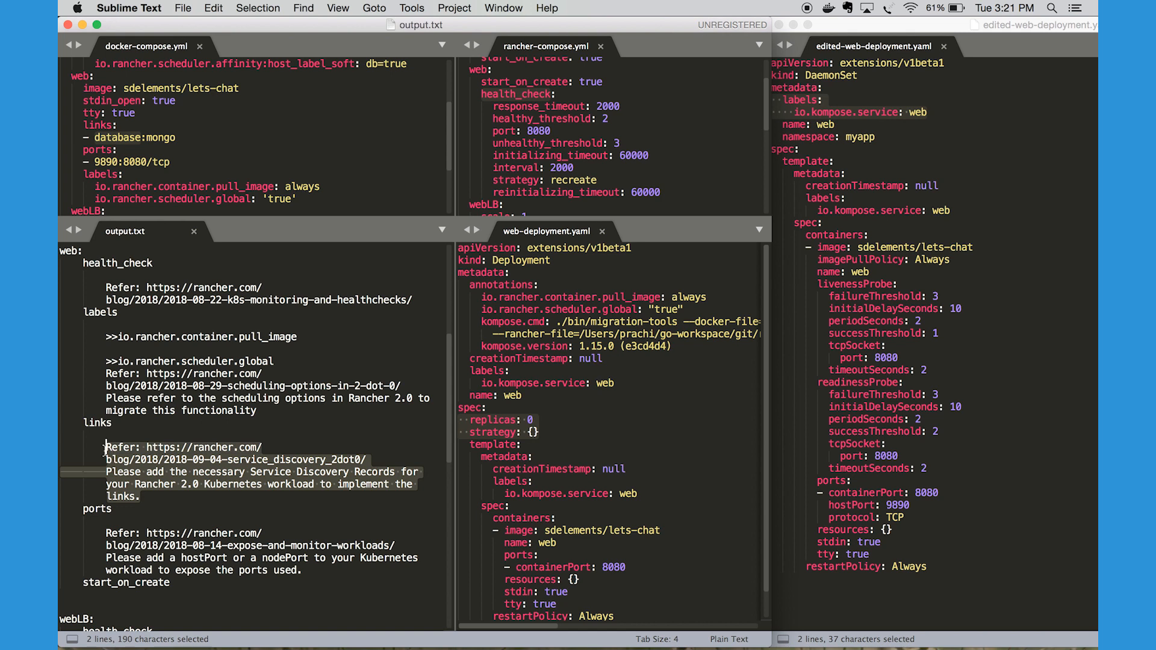
left_click(149, 504)
scroll(148, 501, "down", 2)
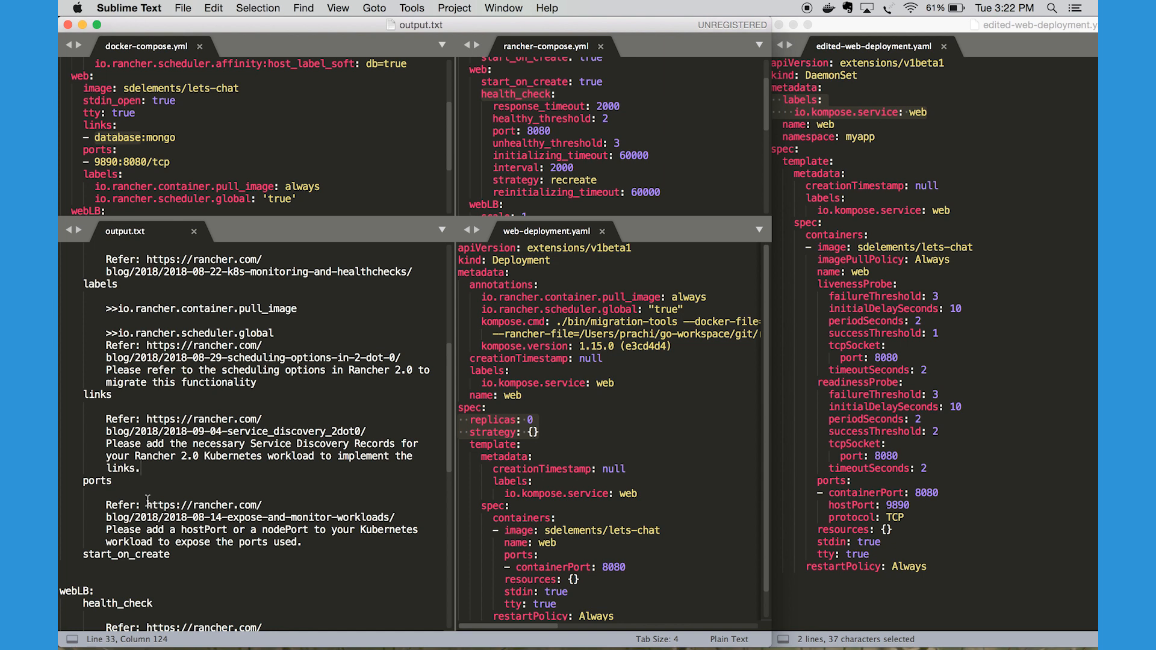
left_click_drag(141, 469, 100, 425)
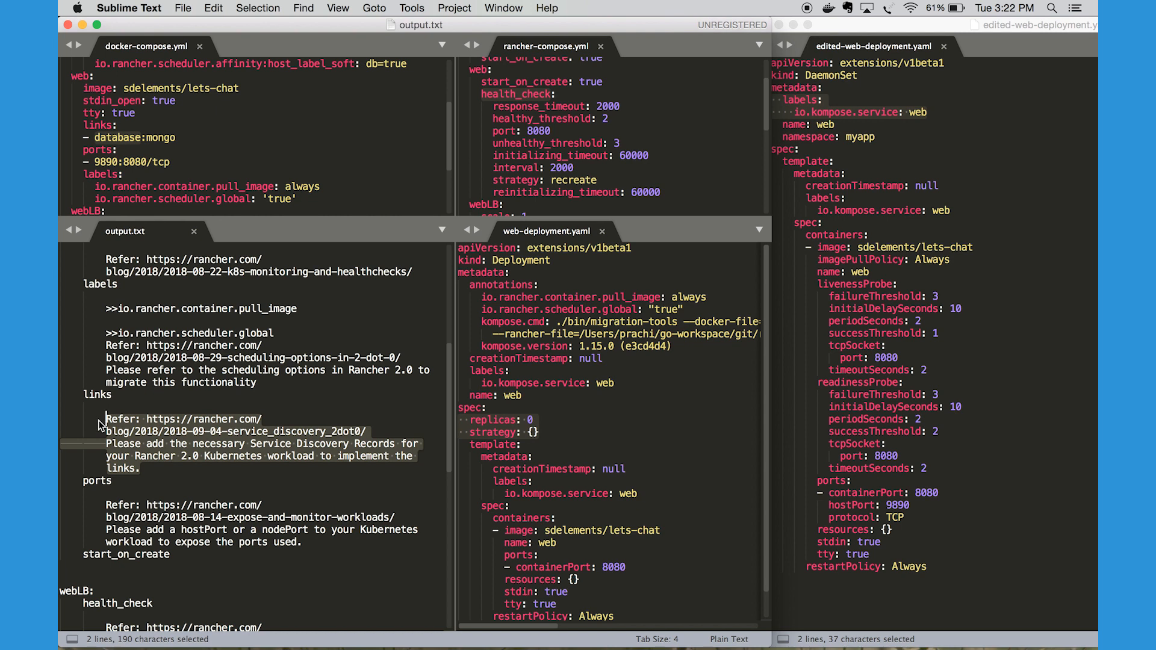
Open mongo-service.yaml from the edited-k8s-yaml folder alongside edited-web-deployment.yaml
left_click(968, 234)
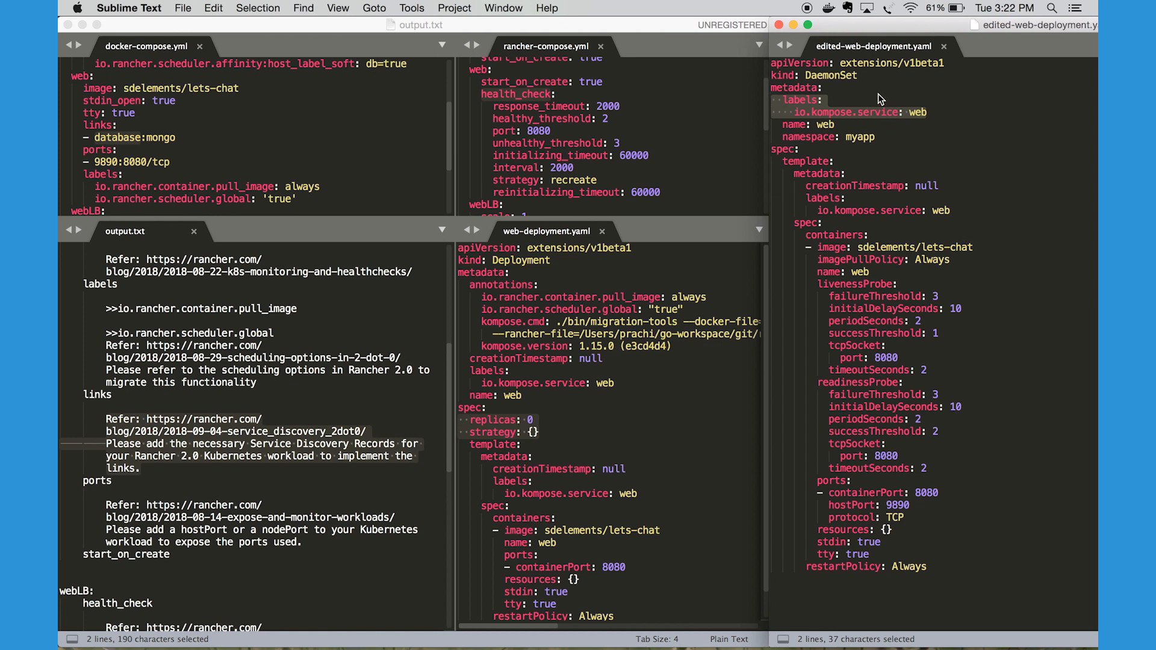
left_click(183, 8)
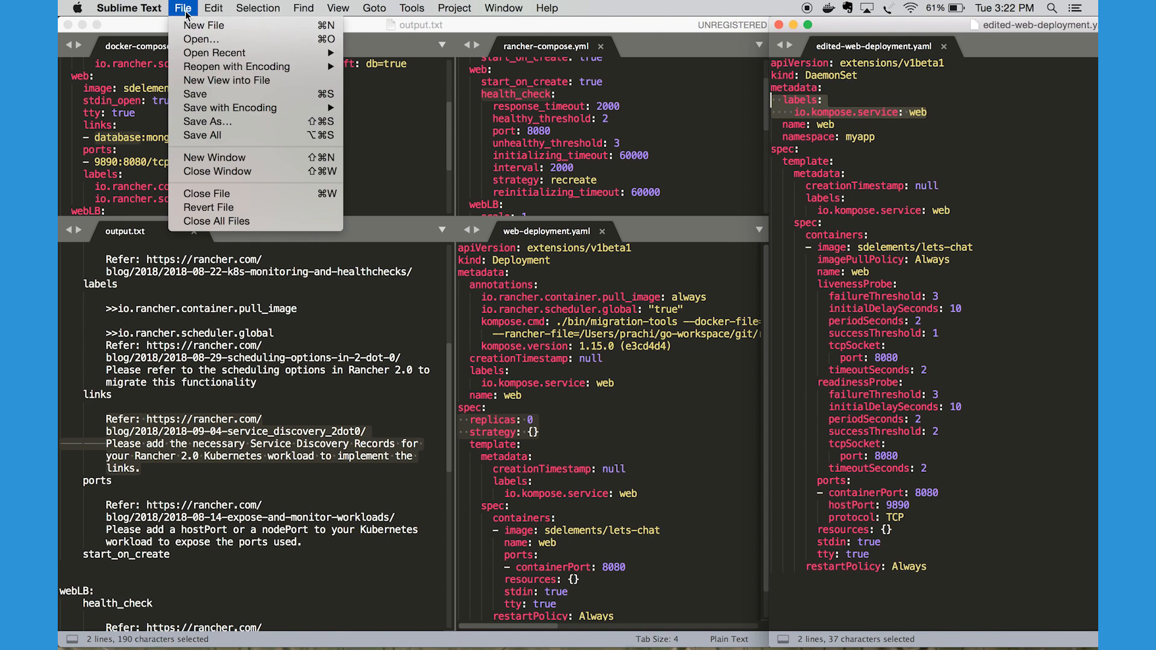
left_click(195, 40)
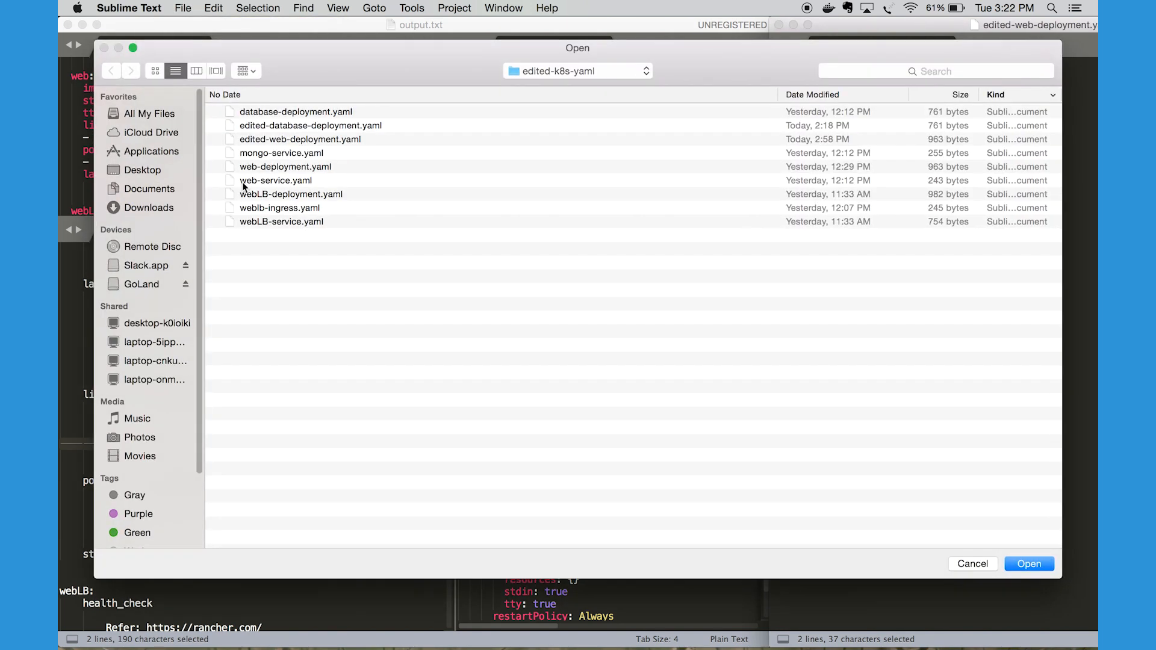
double_click(271, 154)
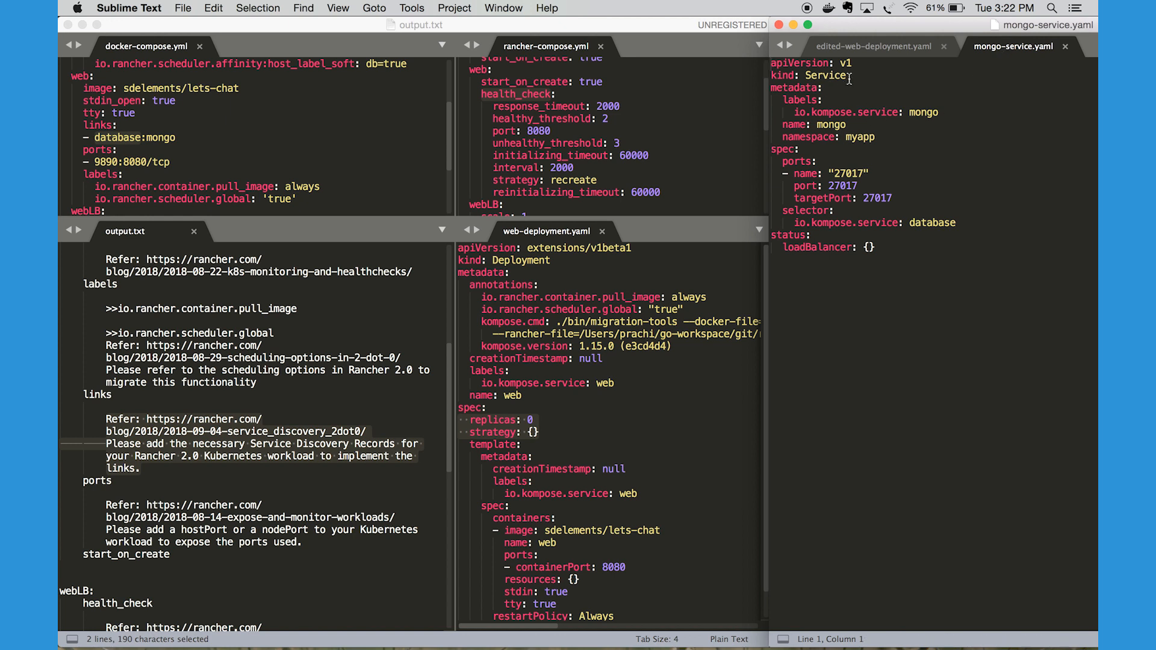
Highlight the kind: Service line in mongo-service.yaml
left_click(780, 76)
left_click(847, 75)
left_click_drag(847, 74, 772, 76)
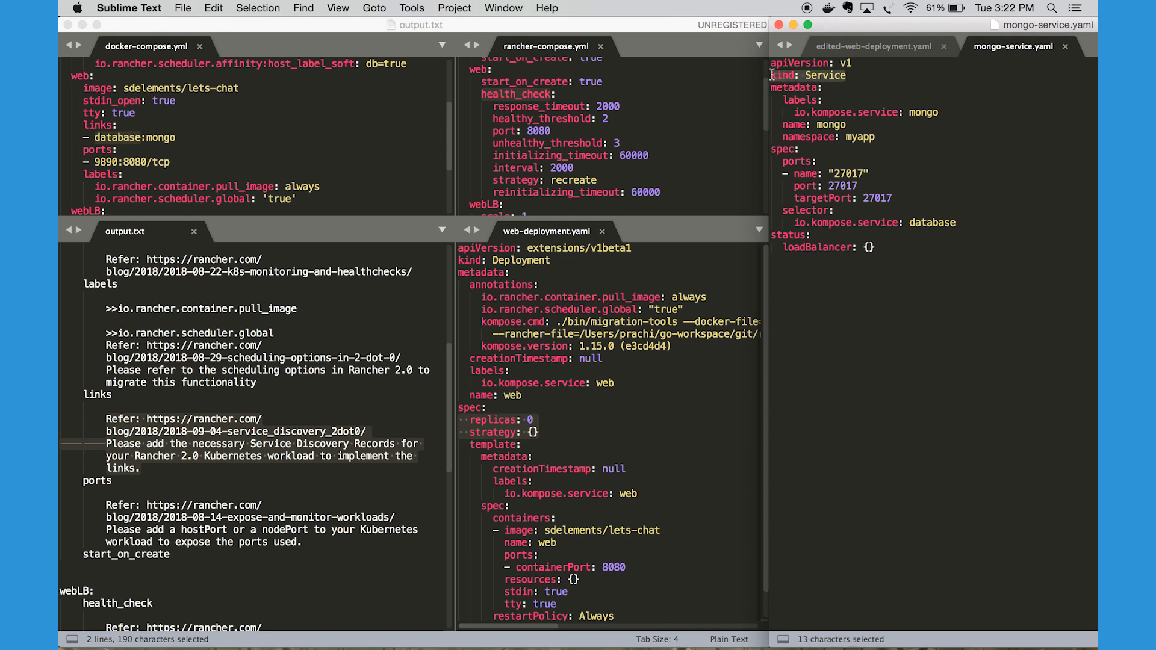
Match the mongo name in mongo-service.yaml to the mongo alias under web's links in docker-compose.yml, and highlight its io.kompose.service label
left_click_drag(847, 124, 788, 120)
double_click(826, 124)
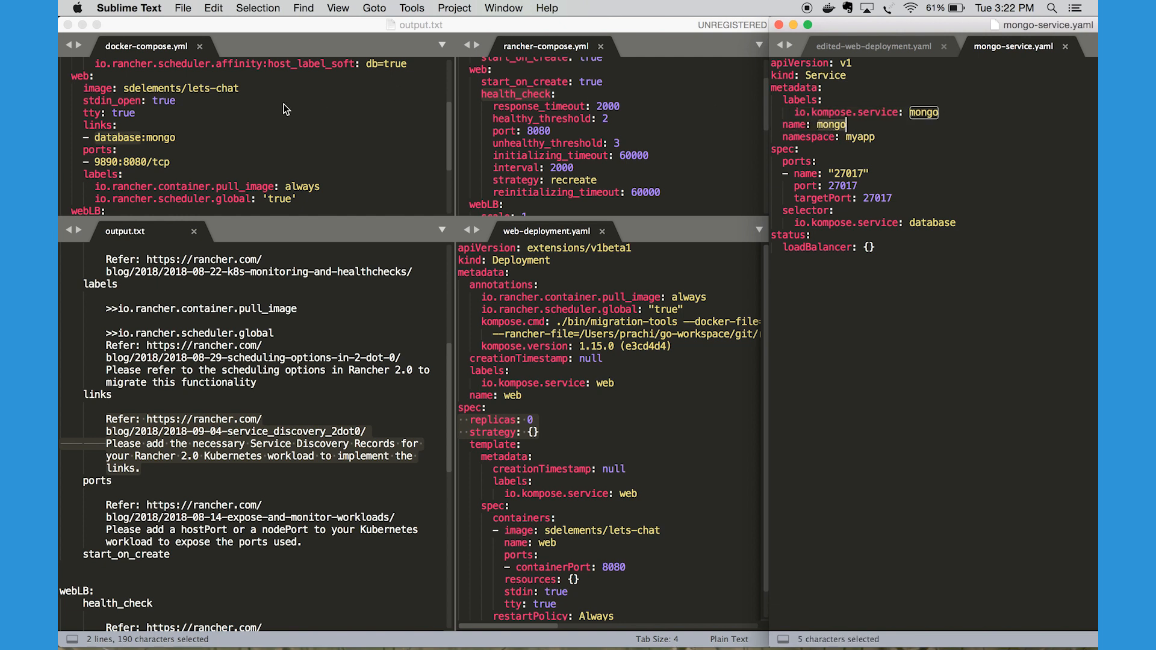
double_click(158, 142)
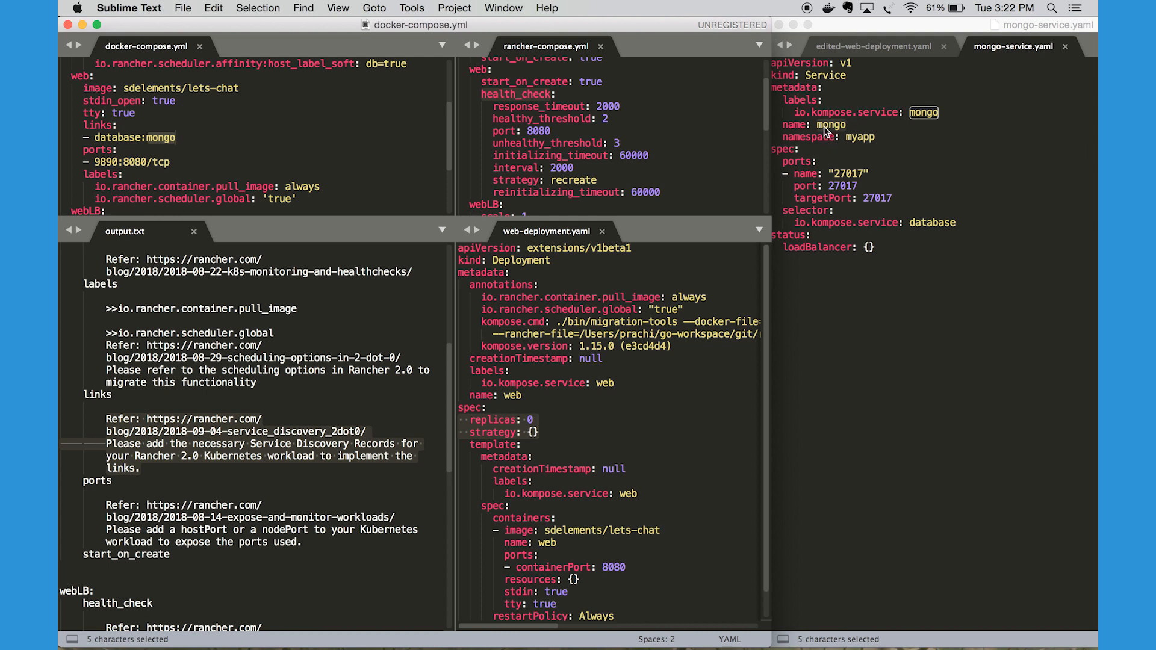
left_click(848, 126)
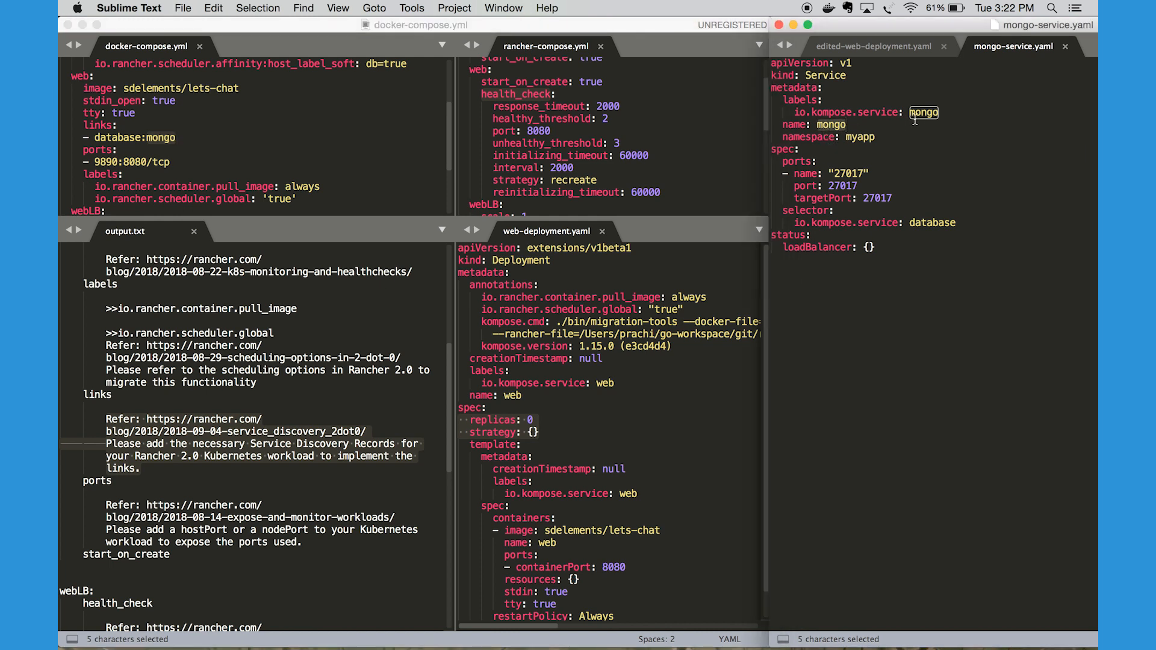
left_click(942, 113)
left_click_drag(941, 113, 858, 113)
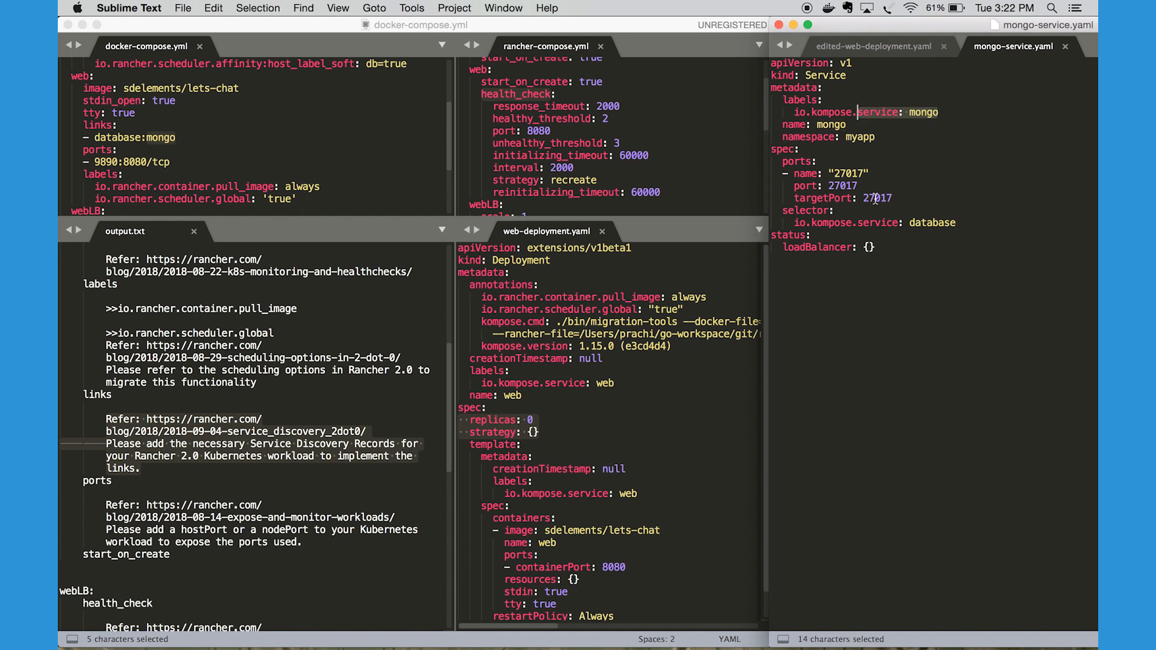
Highlight the selector block in mongo-service.yaml and its io.kompose.service value database
left_click_drag(958, 223, 769, 215)
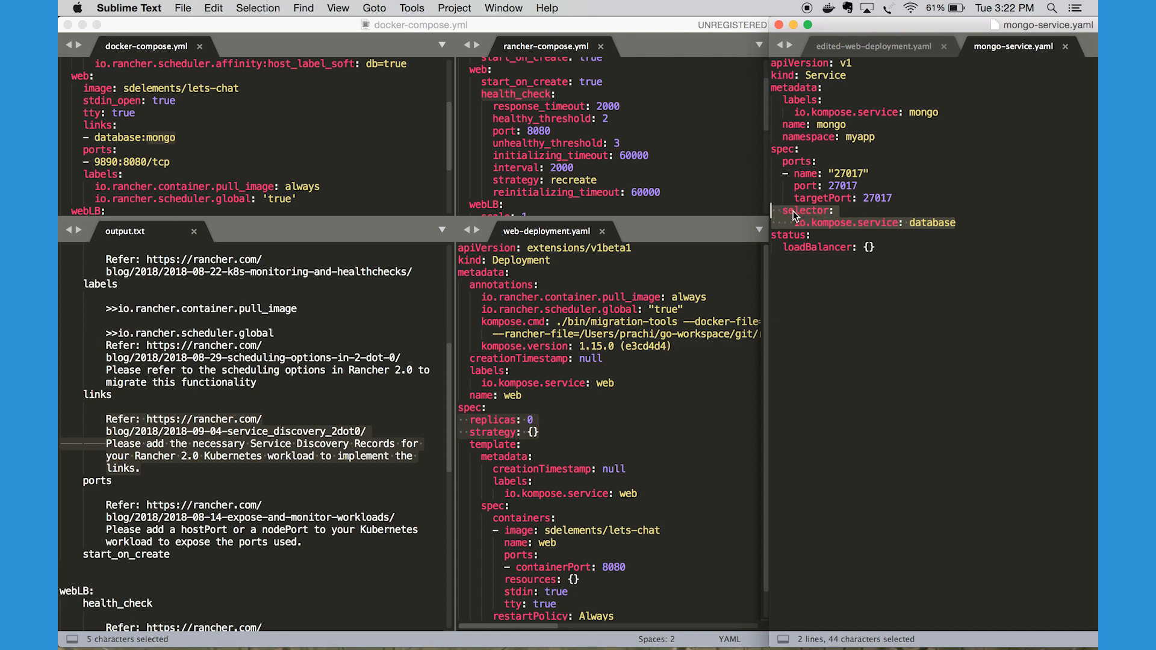
double_click(928, 223)
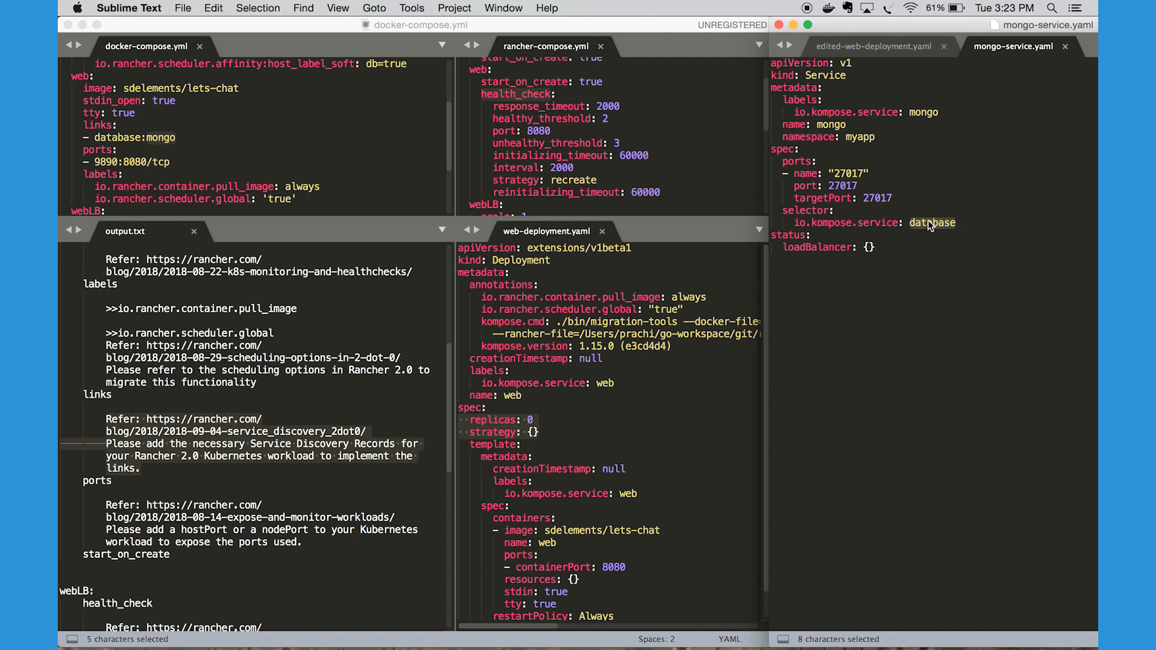
left_click(794, 223)
left_click_drag(958, 223, 767, 210)
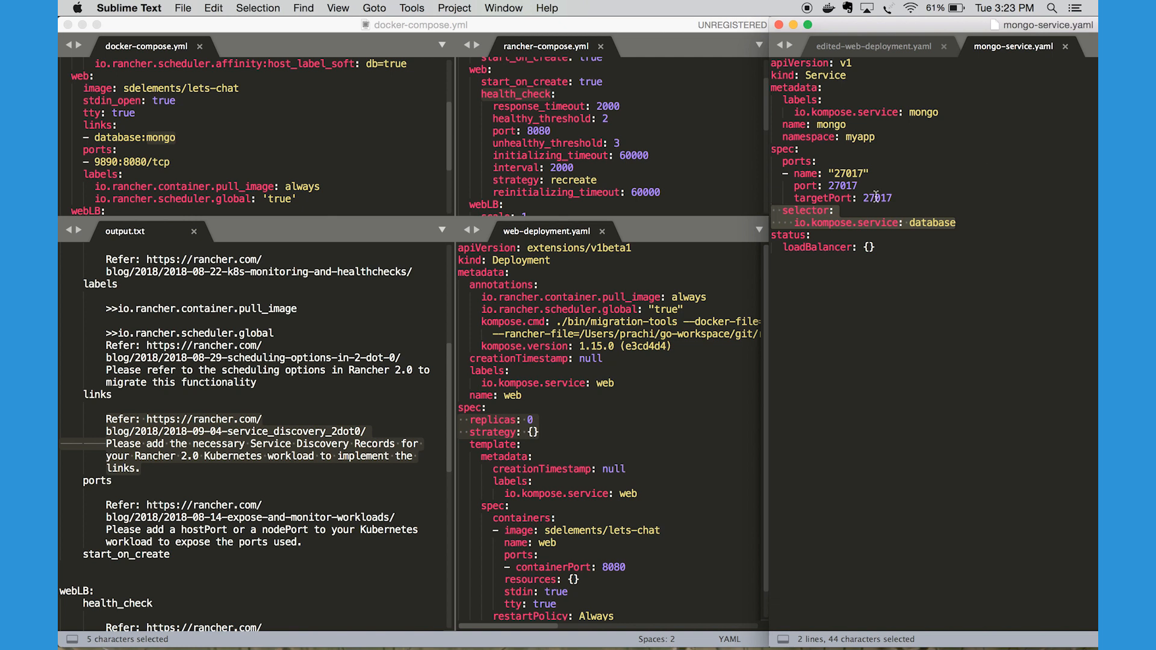
Highlight the ports key and its name, port and targetPort 27017 lines in mongo-service.yaml
left_click(805, 161)
double_click(805, 162)
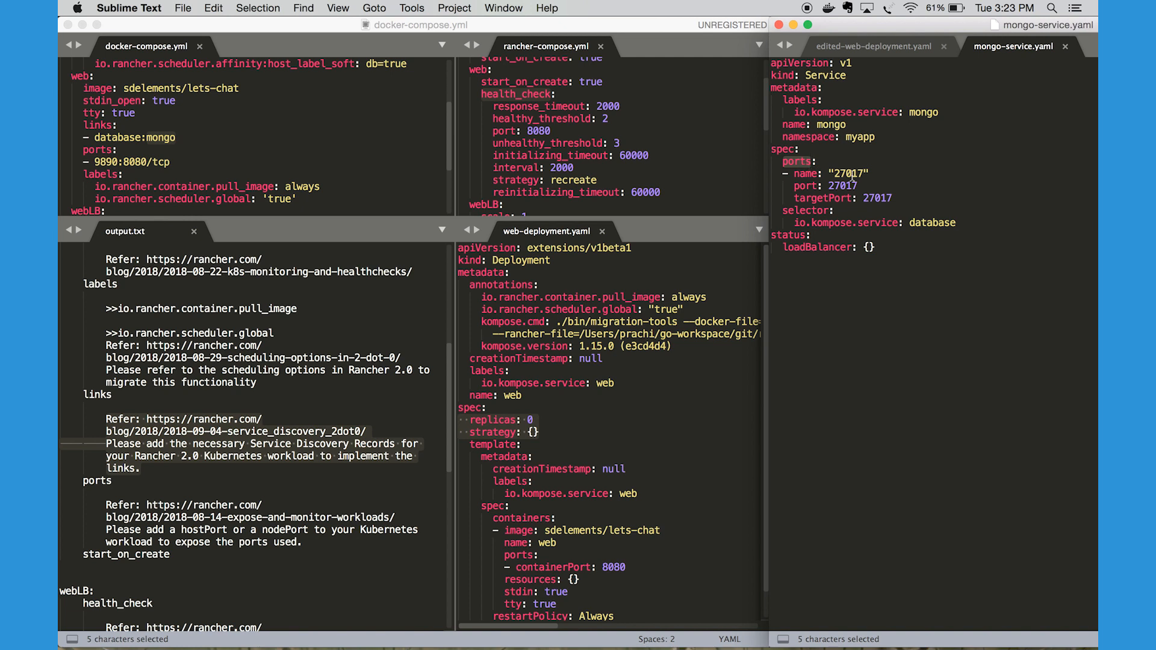
left_click_drag(893, 197, 763, 179)
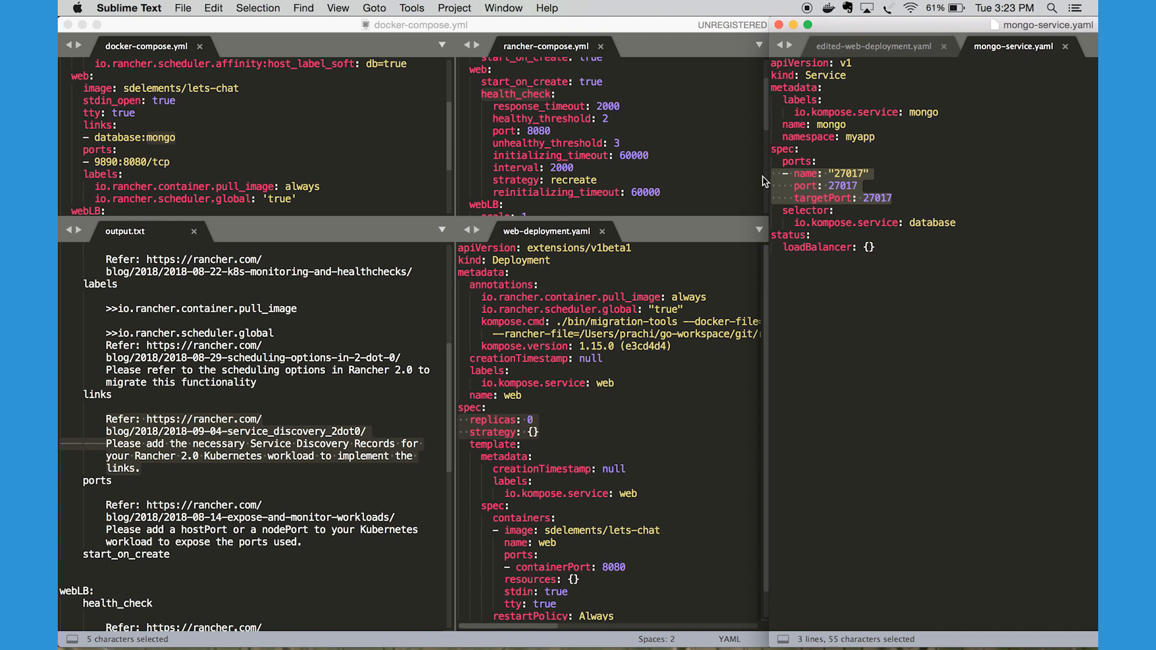
Highlight the entire mongo-service.yaml definition and relate its mongo name to web's database:mongo link in docker-compose.yml
left_click(885, 253)
left_click_drag(885, 253, 768, 62)
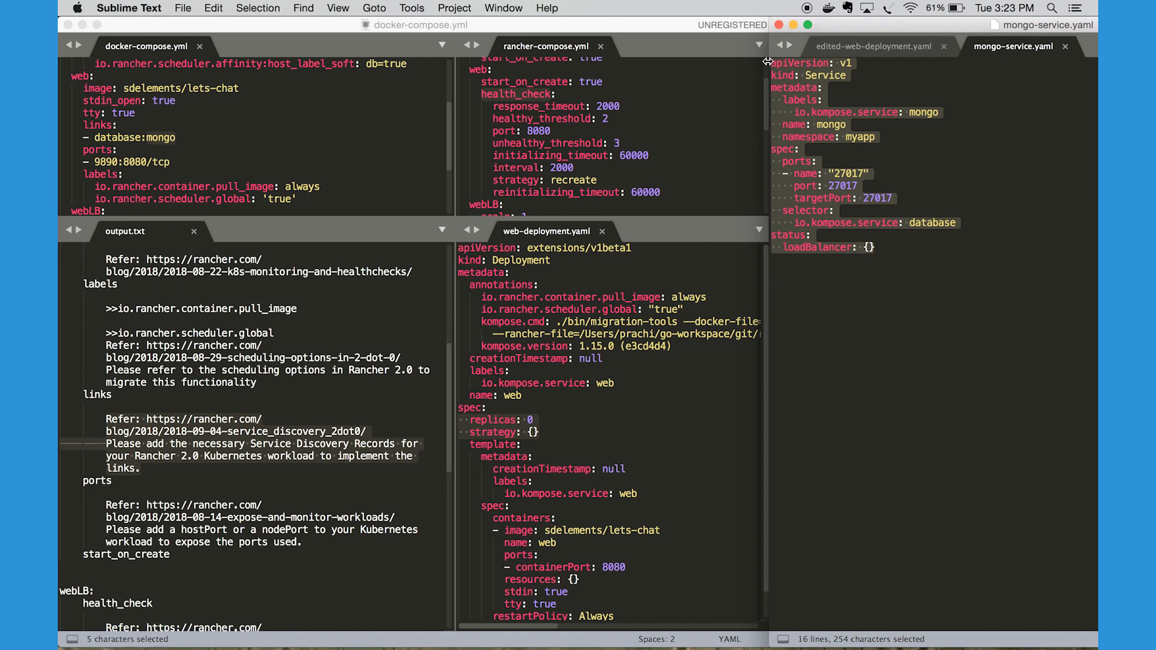
double_click(830, 124)
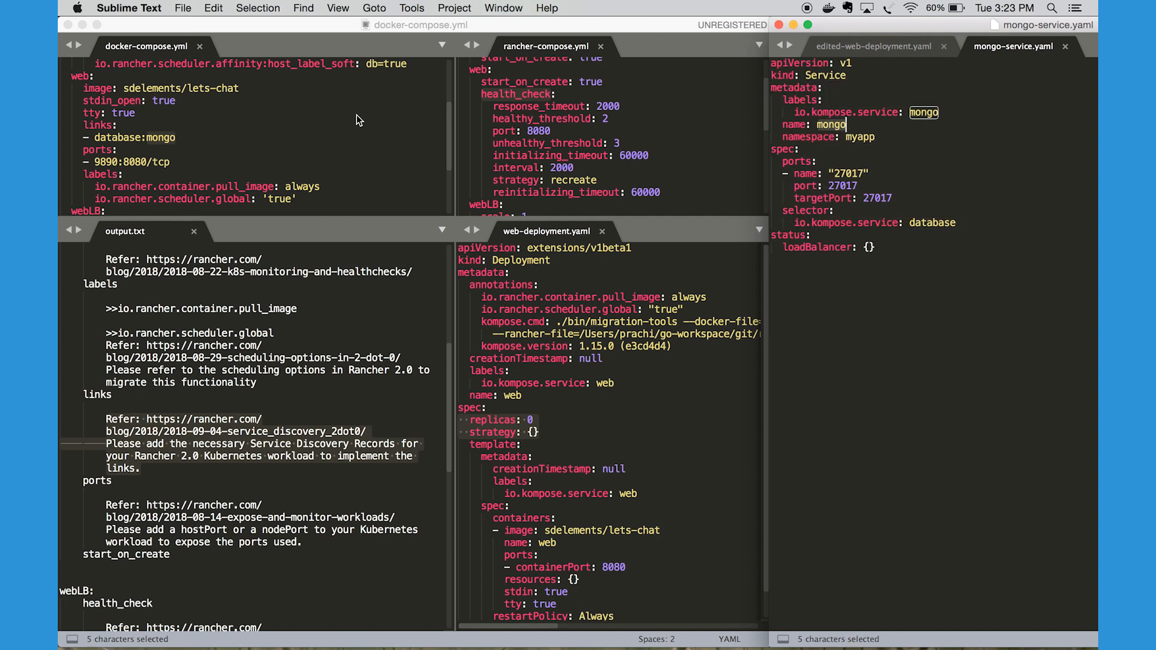
left_click(159, 139)
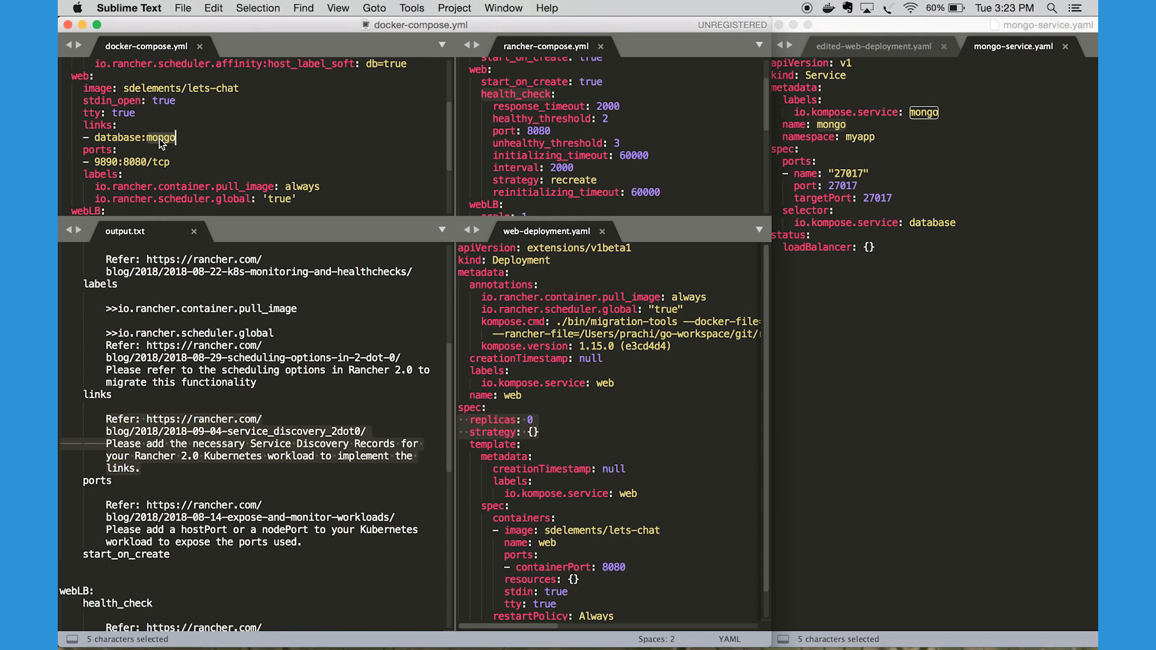
left_click(119, 139)
double_click(119, 139)
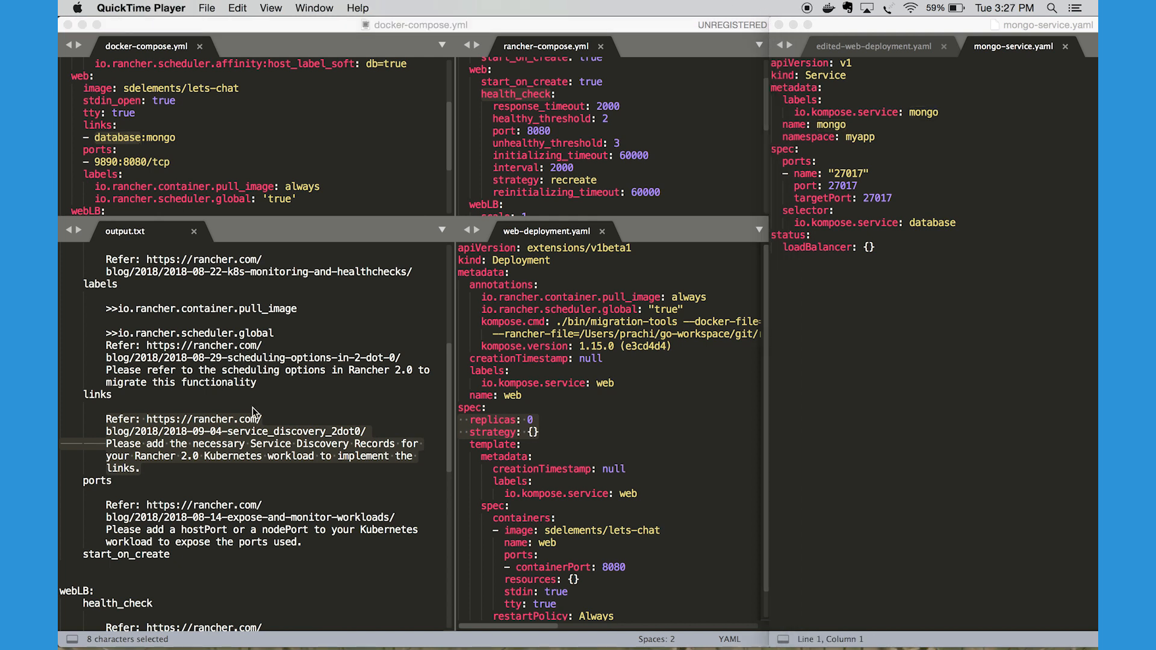
Match web's ports entry in output.txt to docker-compose.yml, highlighting the ports key and its 9890:8080/tcp mapping
double_click(97, 482)
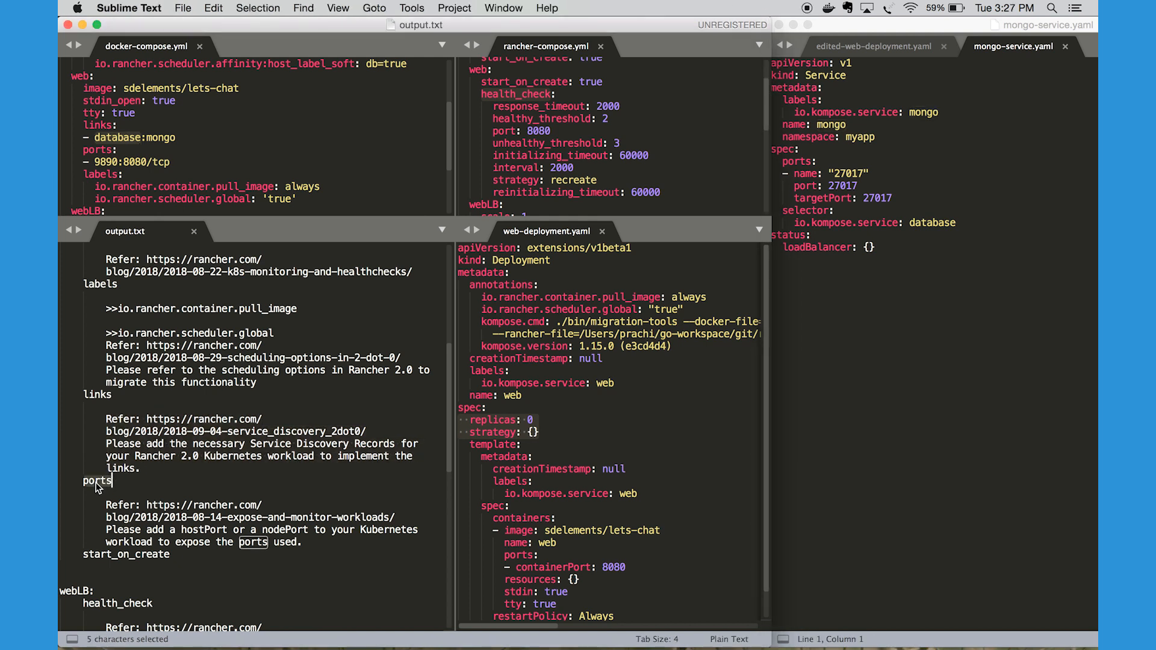
left_click(170, 160)
scroll(170, 160, "down", 2)
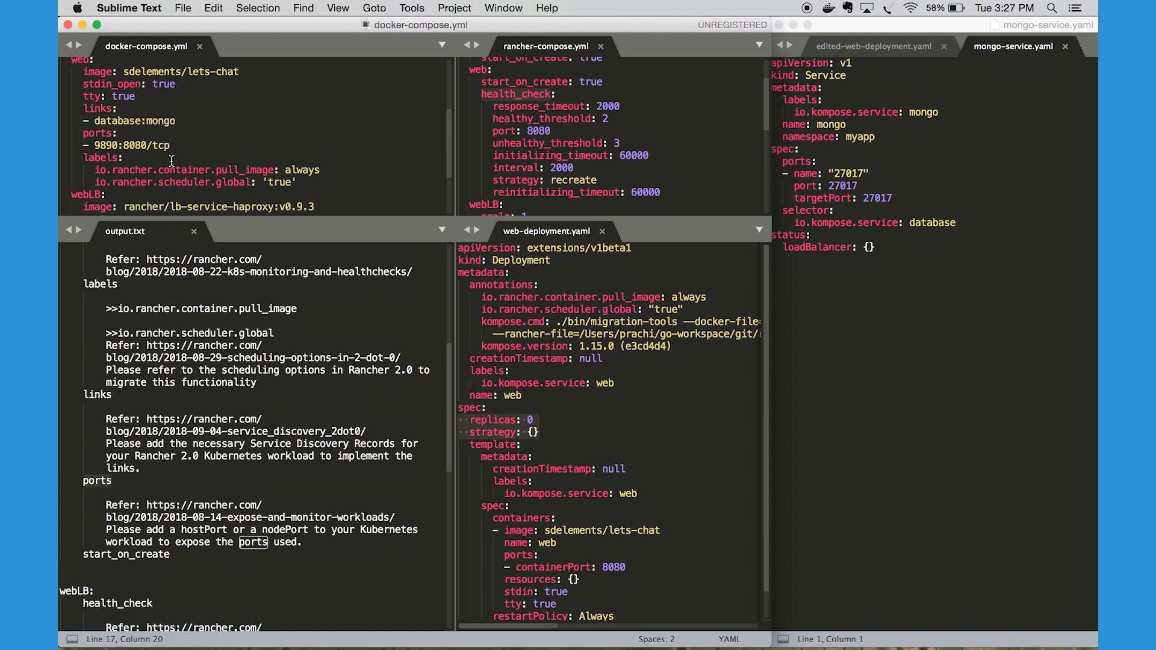
double_click(137, 142)
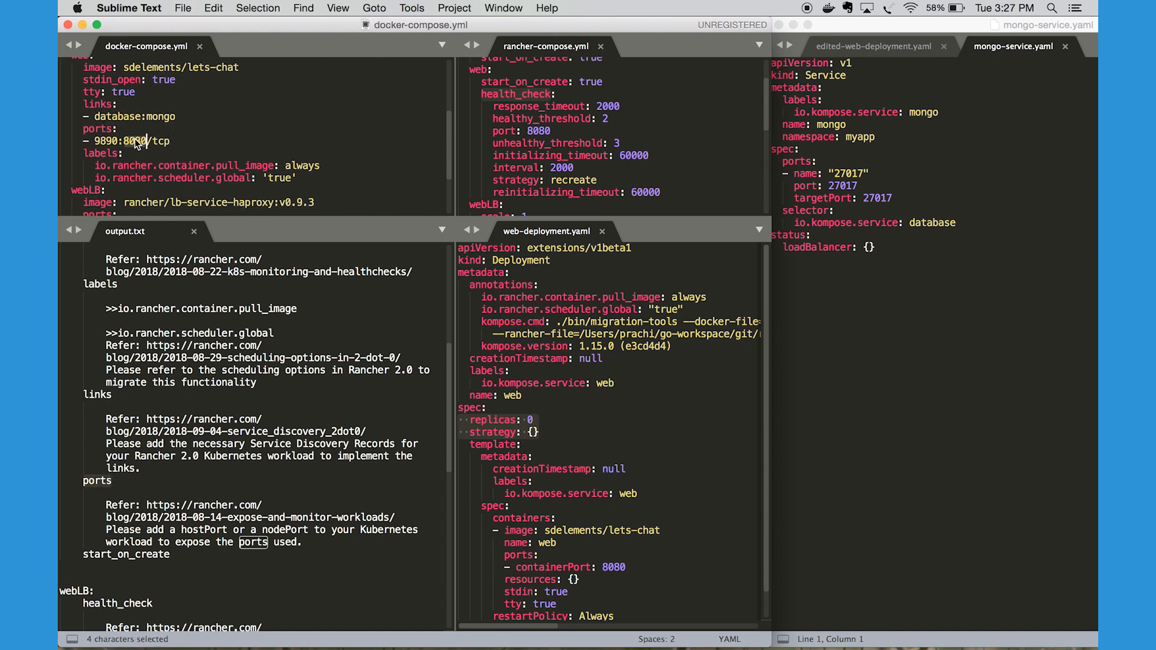
double_click(103, 140)
left_click_drag(176, 142, 60, 127)
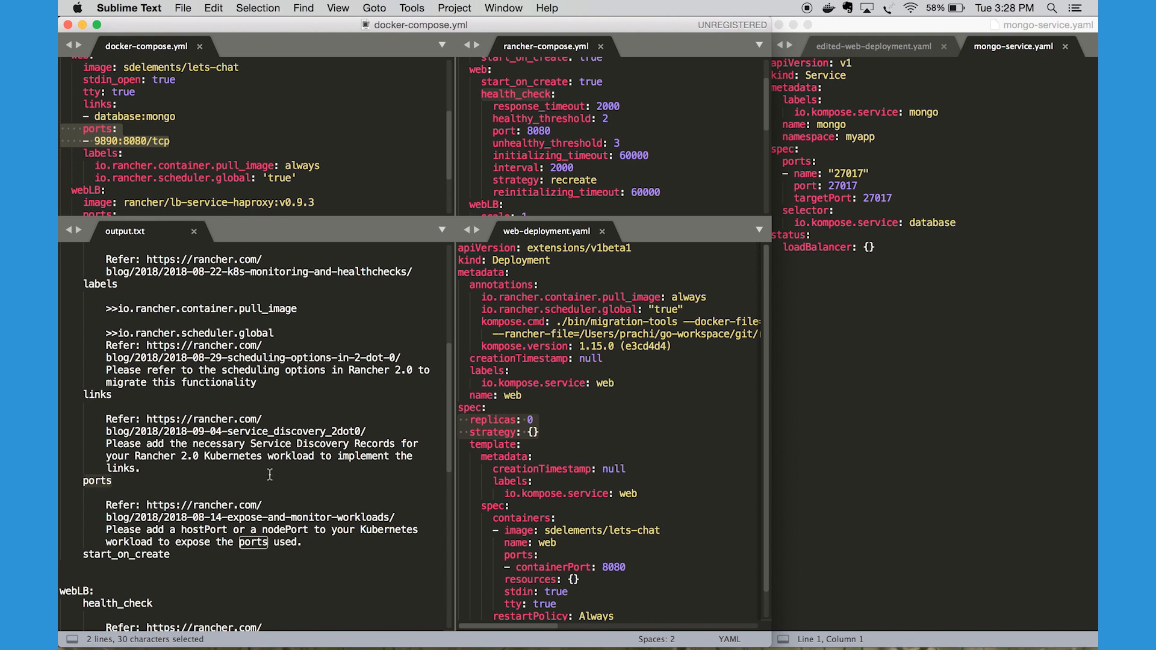
Close mongo-service.yaml and return to edited-web-deployment.yaml
scroll(270, 475, "down", 3)
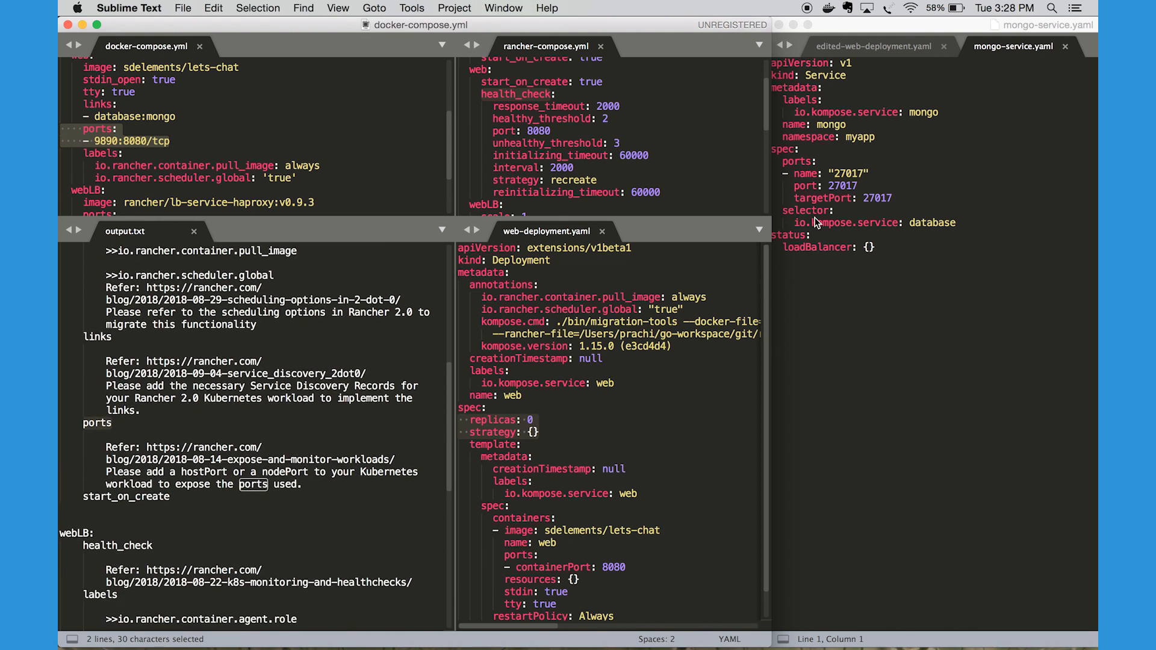
left_click(1064, 48)
left_click(1064, 48)
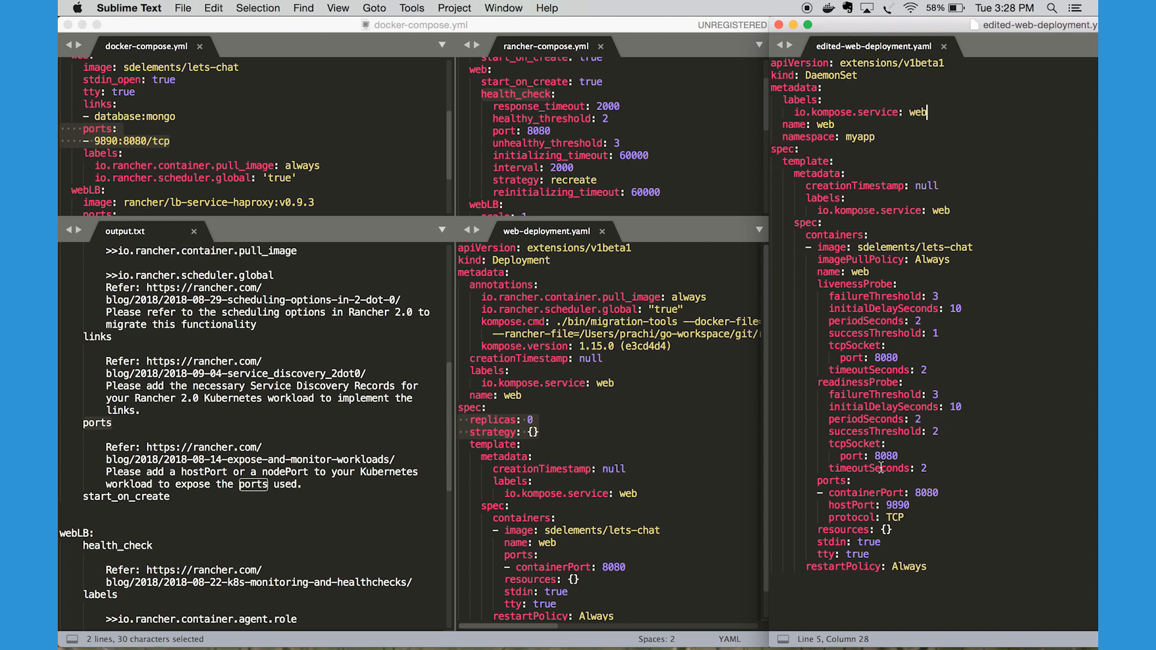
Highlight the container ports block in edited-web-deployment.yaml, pointing out containerPort 8080 and hostPort 9890
left_click(817, 481)
left_click(824, 236)
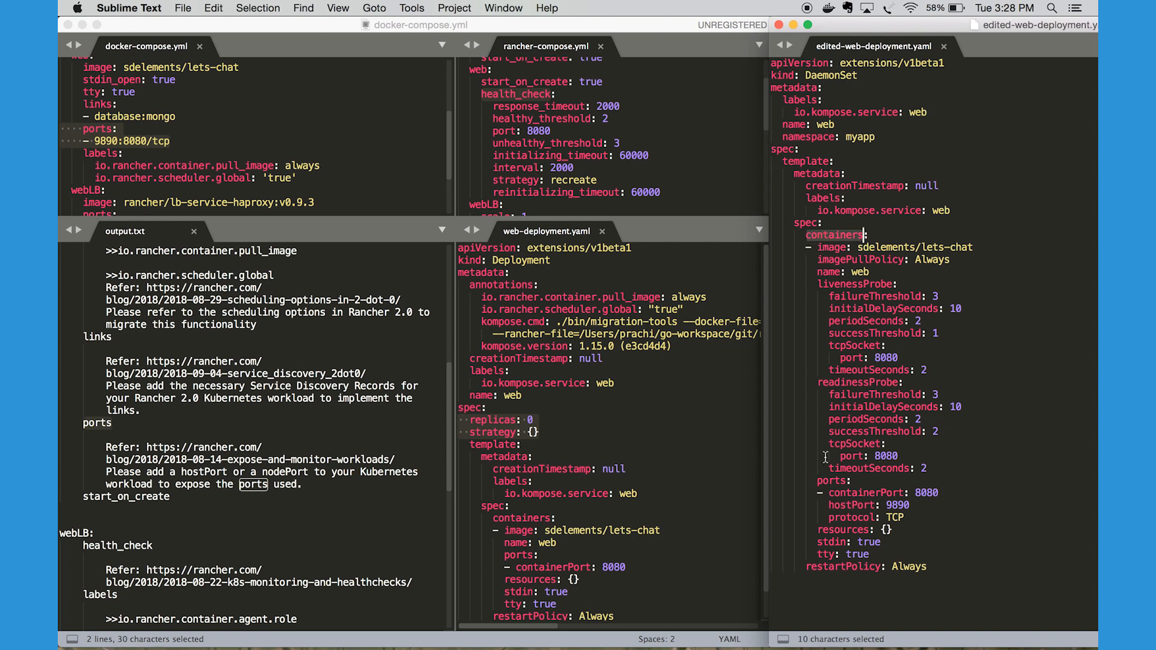
left_click_drag(817, 480, 930, 515)
double_click(927, 493)
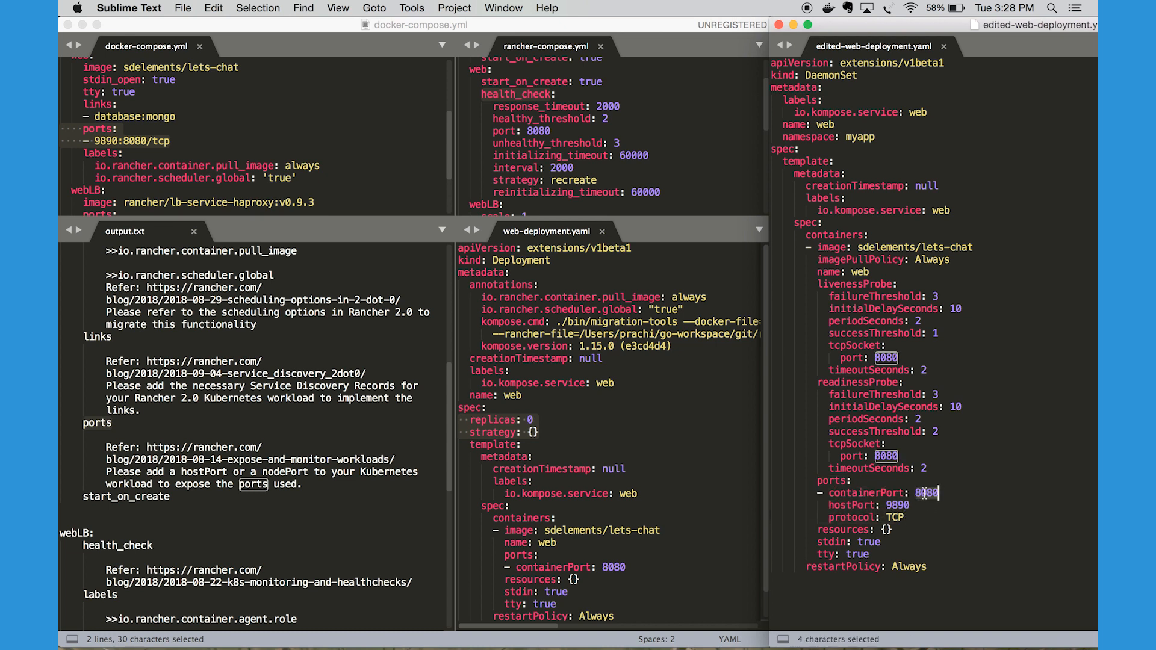
left_click_drag(910, 505, 826, 504)
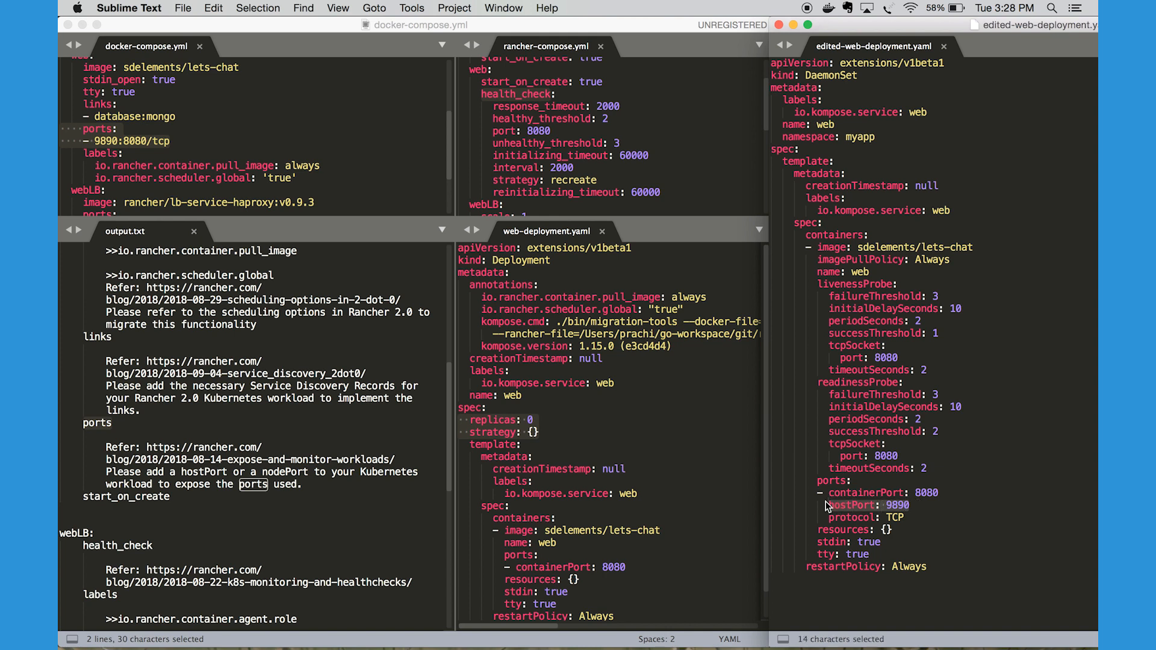
left_click(920, 511)
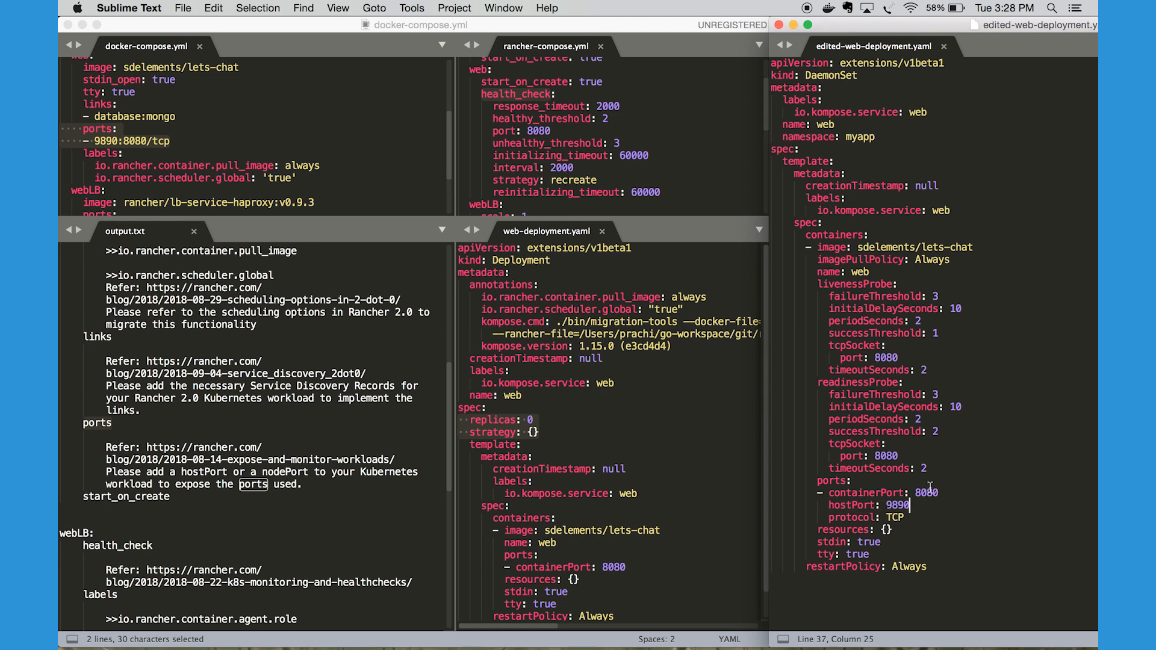
double_click(928, 494)
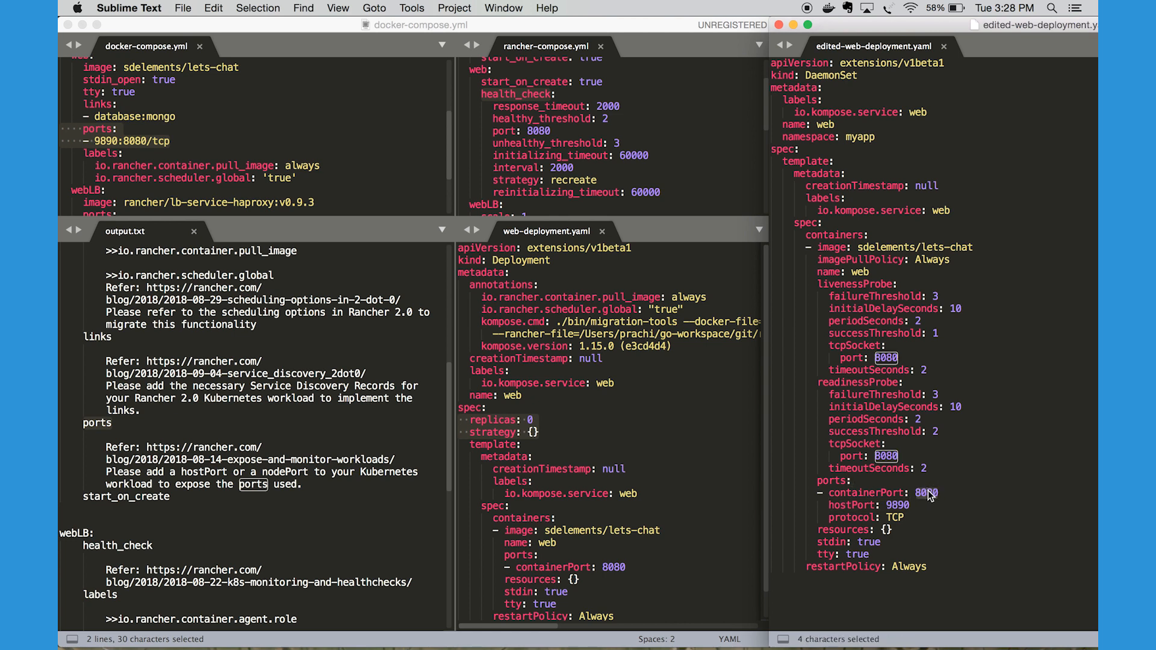
Highlight the expose-and-monitor-workloads reference under web's ports and web's start_on_create entry in output.txt
left_click(303, 490)
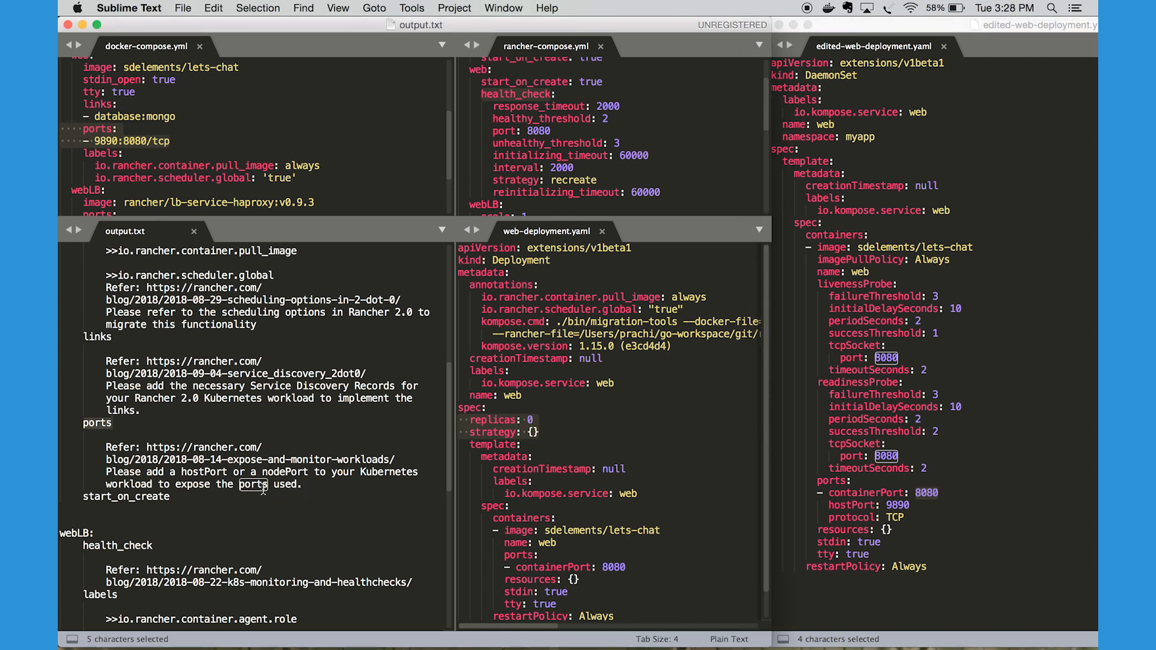
left_click_drag(395, 459, 144, 449)
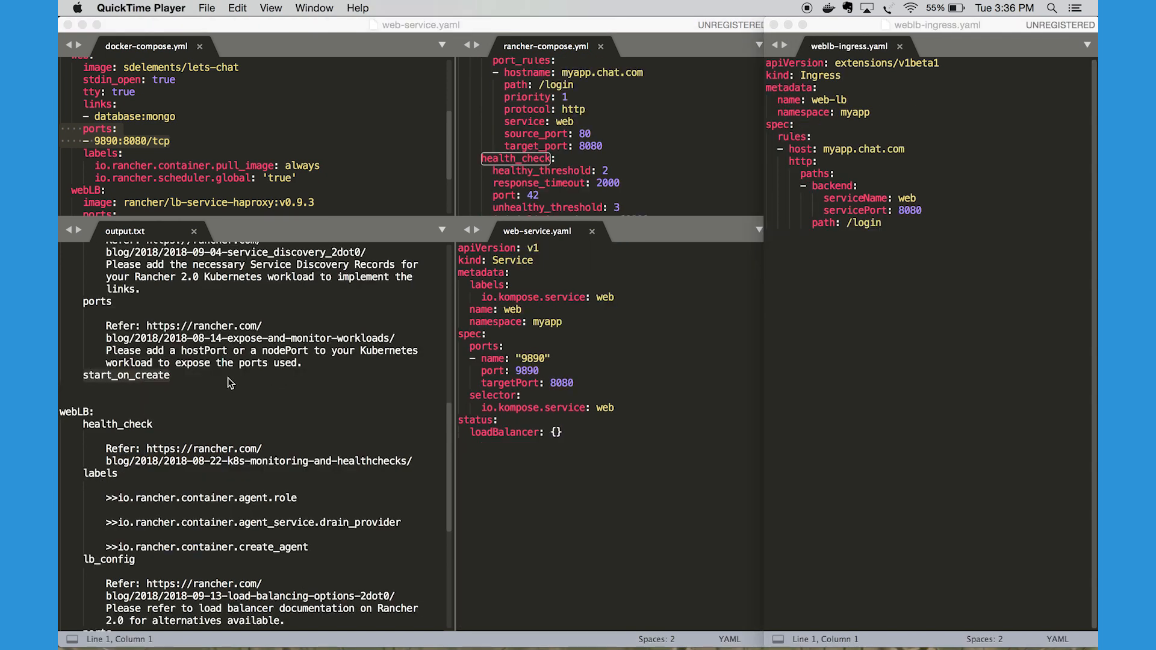
double_click(131, 375)
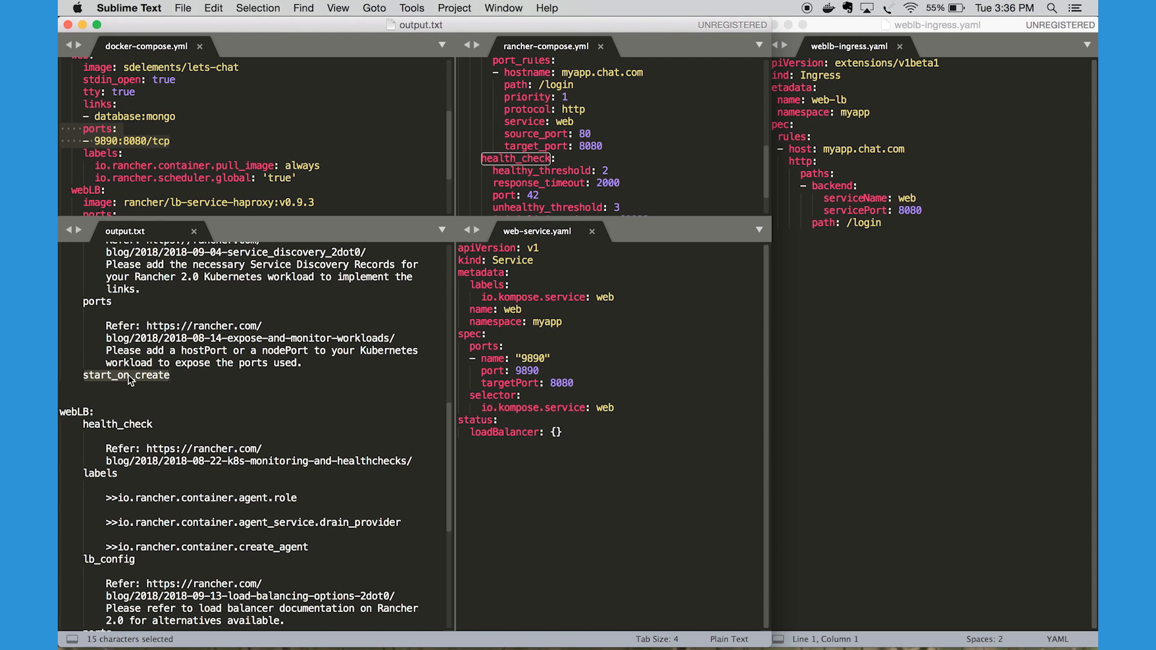
Highlight the load-balancing reference and instructions under webLB's lb_config entry in output.txt
scroll(128, 379, "down", 5)
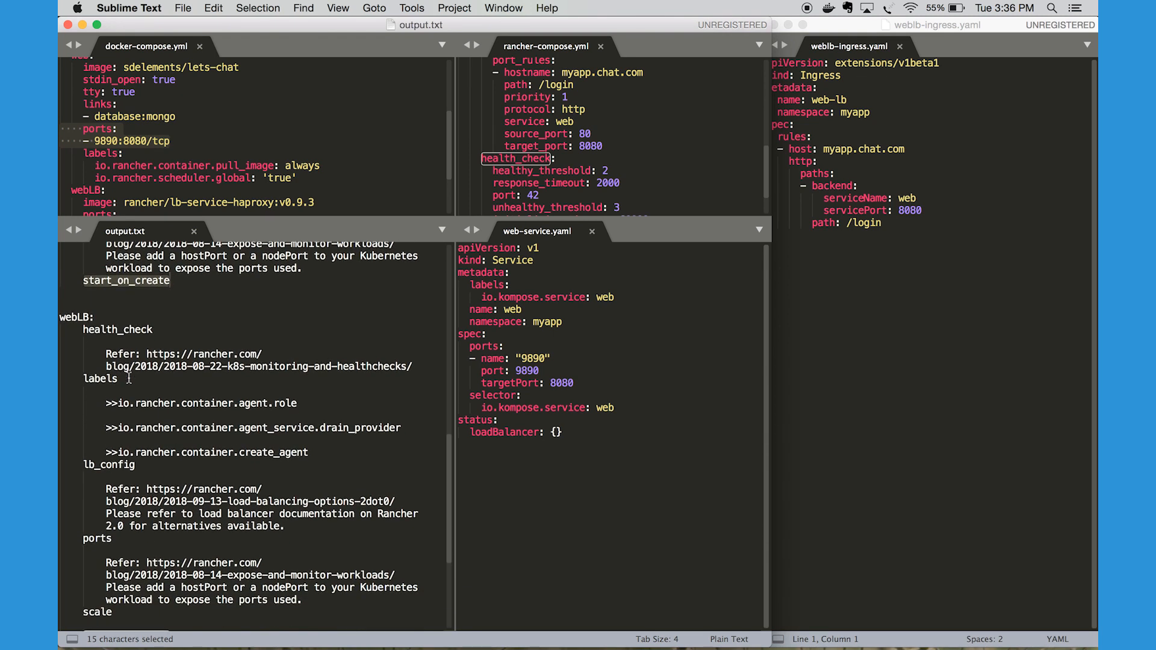
scroll(128, 378, "down", 1)
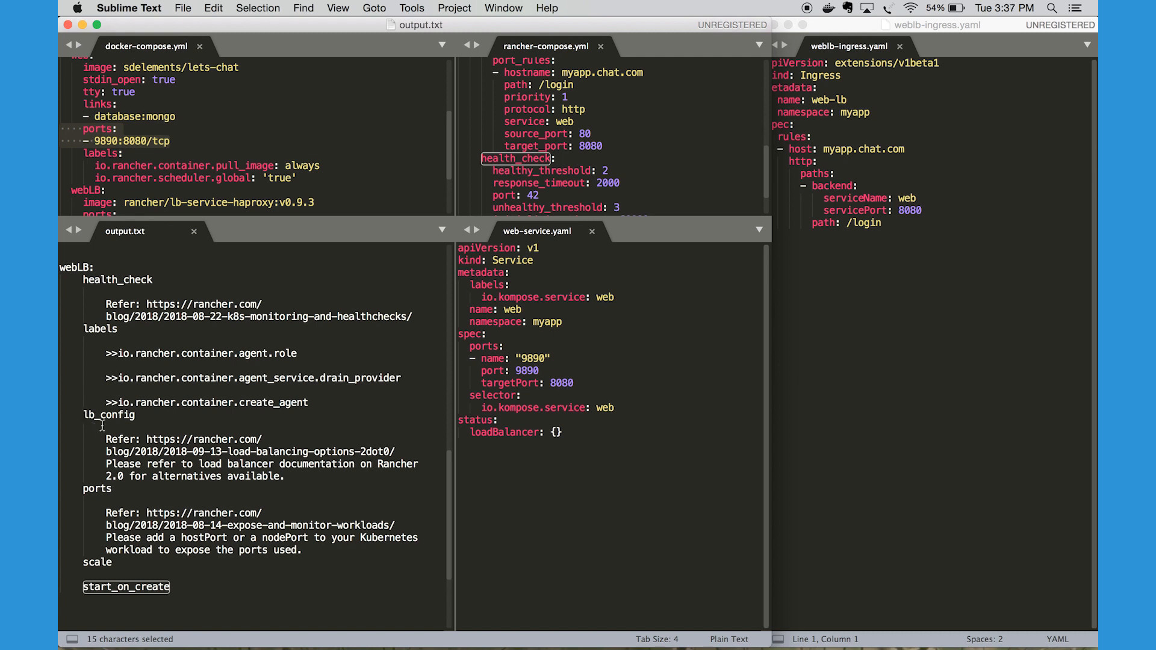
left_click_drag(287, 479, 147, 443)
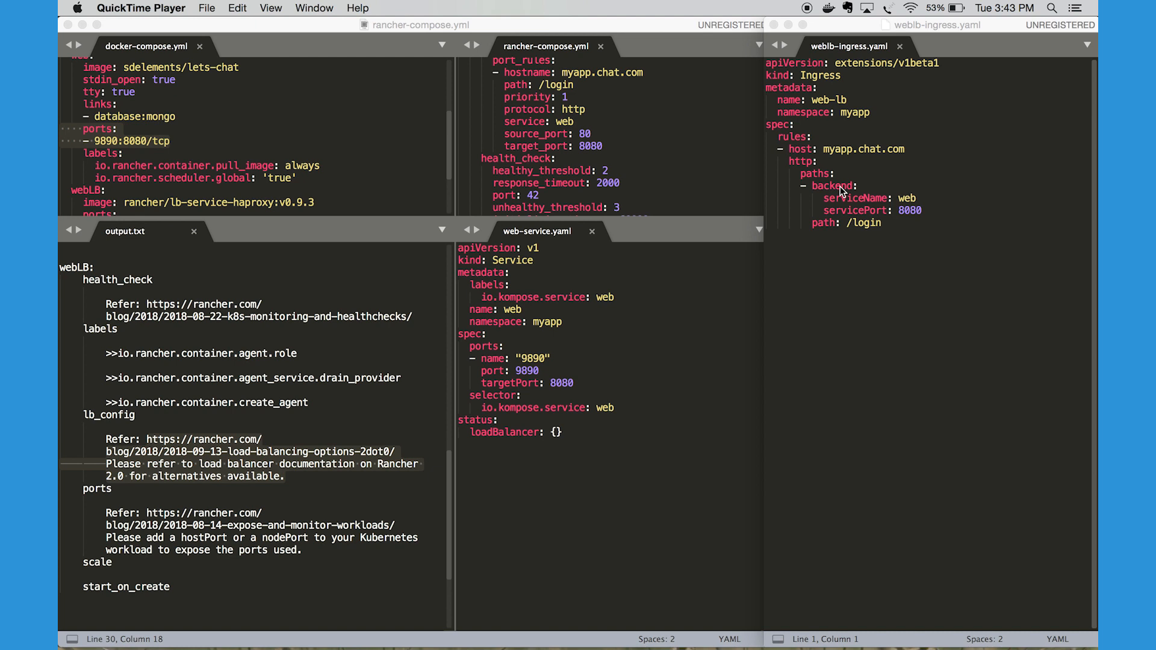
Highlight the definition in weblb-ingress.yaml and its Ingress kind
left_click(771, 66)
left_click_drag(772, 68, 933, 226)
double_click(819, 74)
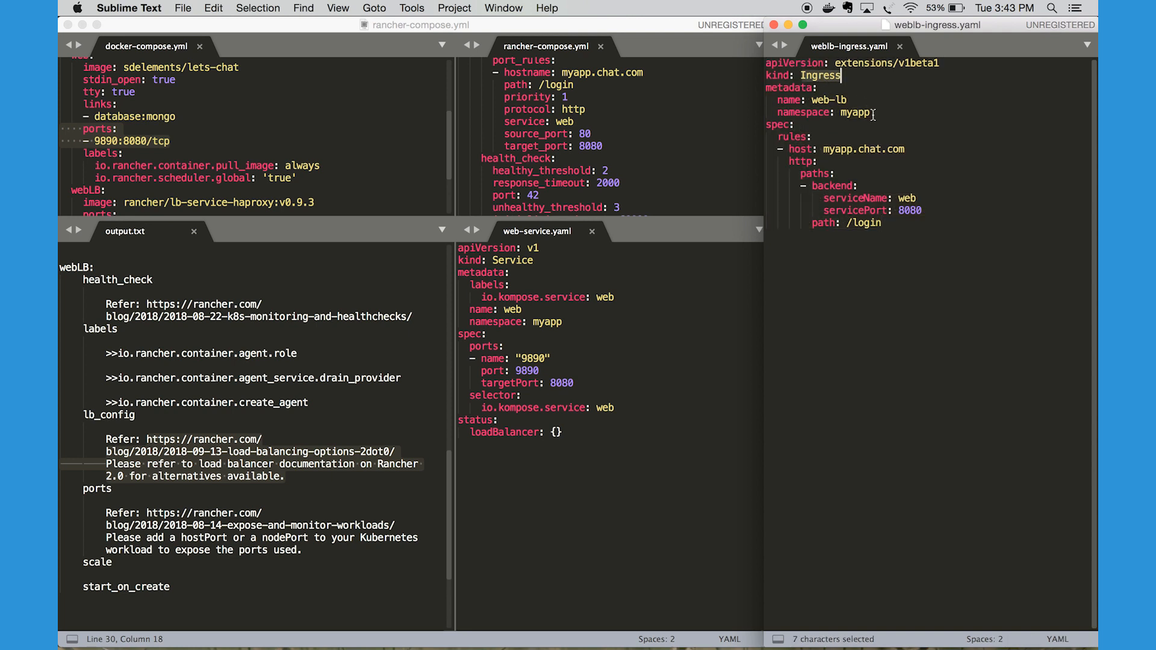
left_click(830, 142)
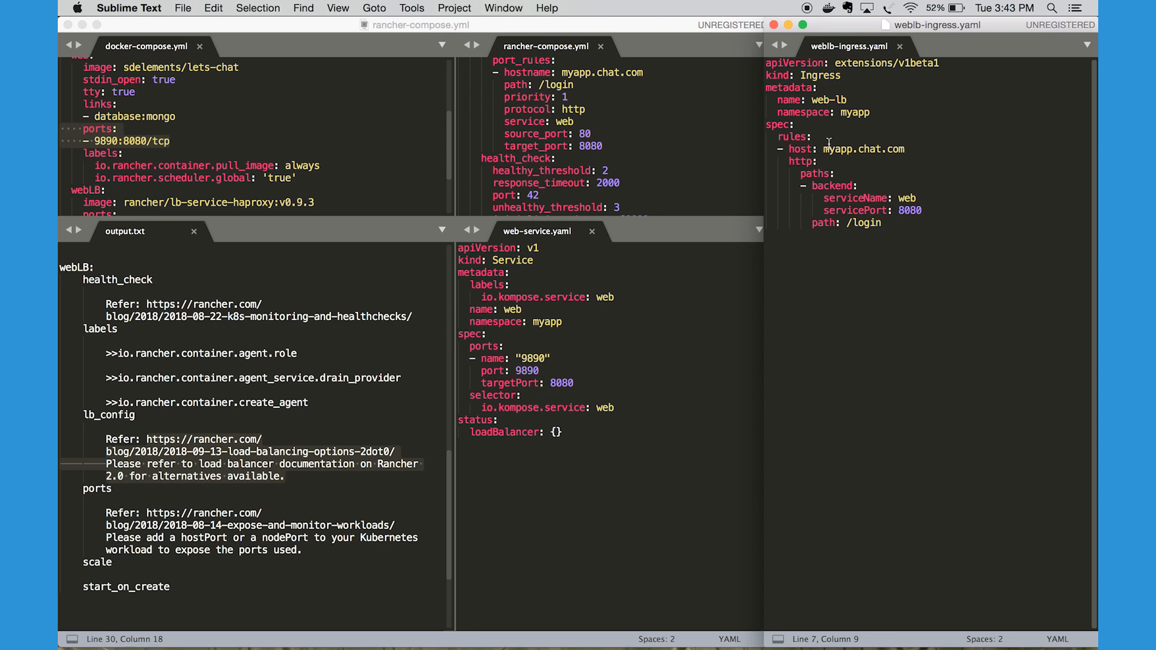
Highlight the hostname myapp.chat.com and path /login under webLB's port_rules in rancher-compose.yml
left_click(651, 163)
scroll(651, 164, "up", 5)
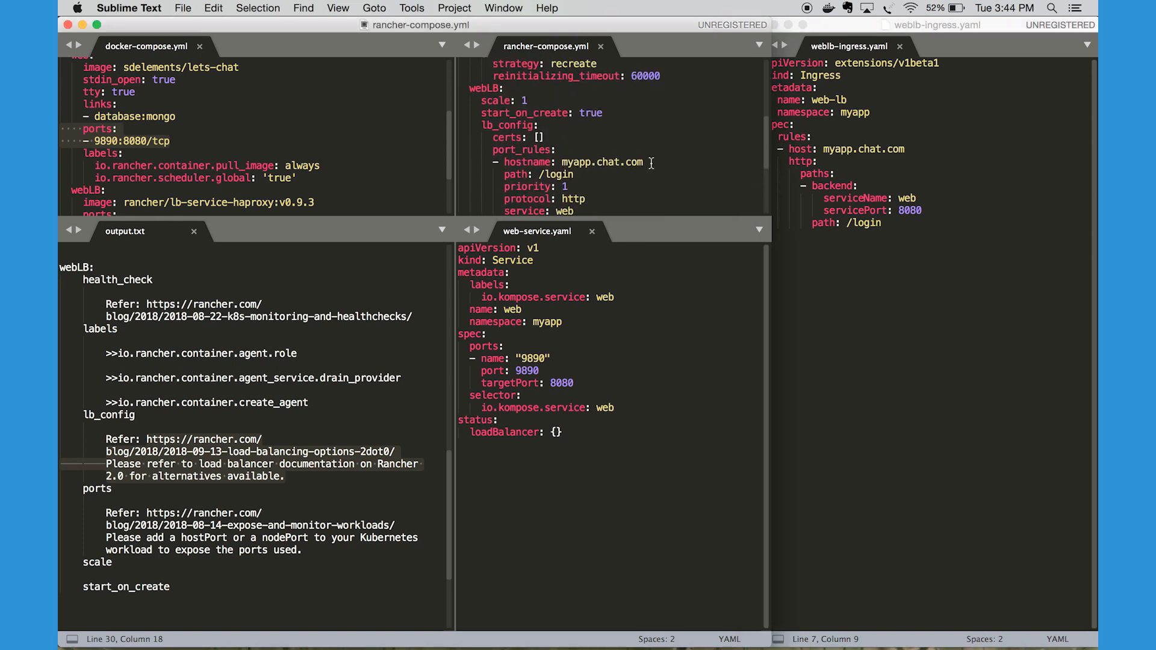
scroll(651, 164, "down", 1)
scroll(651, 163, "down", 1)
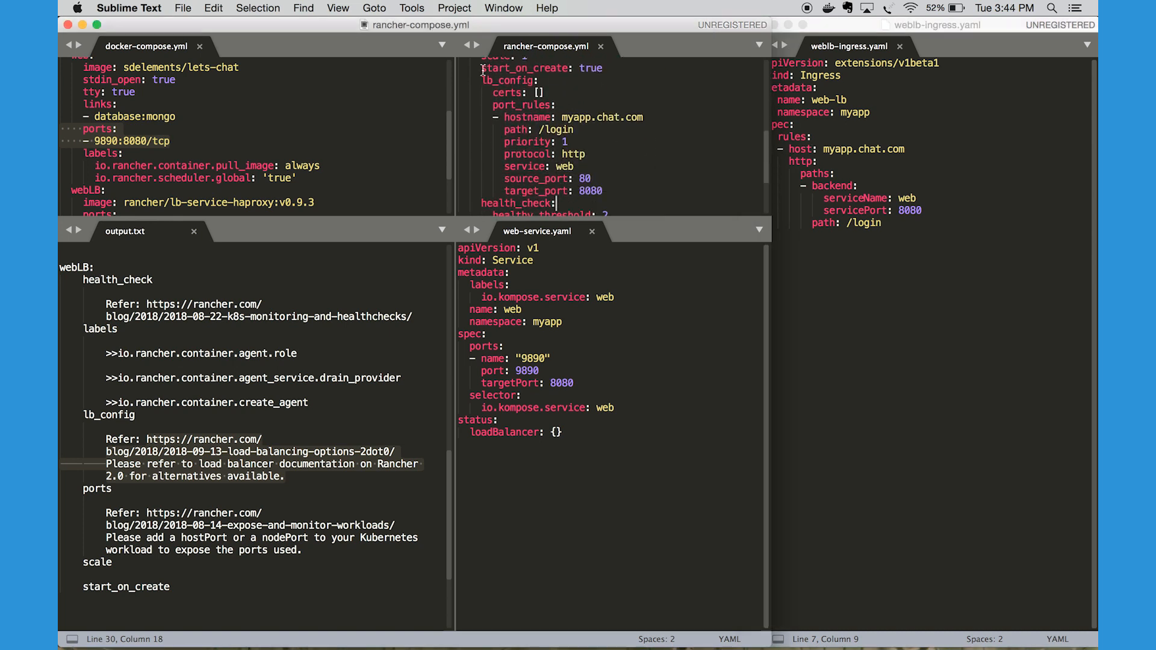
scroll(503, 120, "down", 1)
double_click(524, 102)
left_click_drag(576, 115, 476, 102)
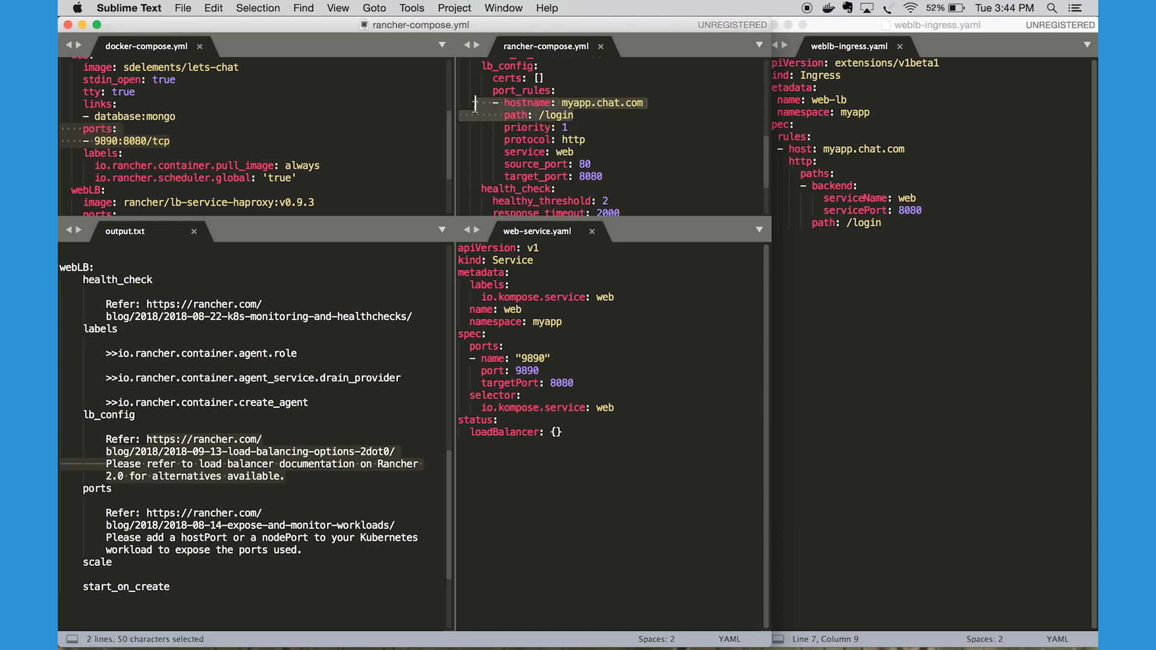
Highlight the matching host myapp.chat.com and path /login in weblb-ingress.yaml
left_click(887, 164)
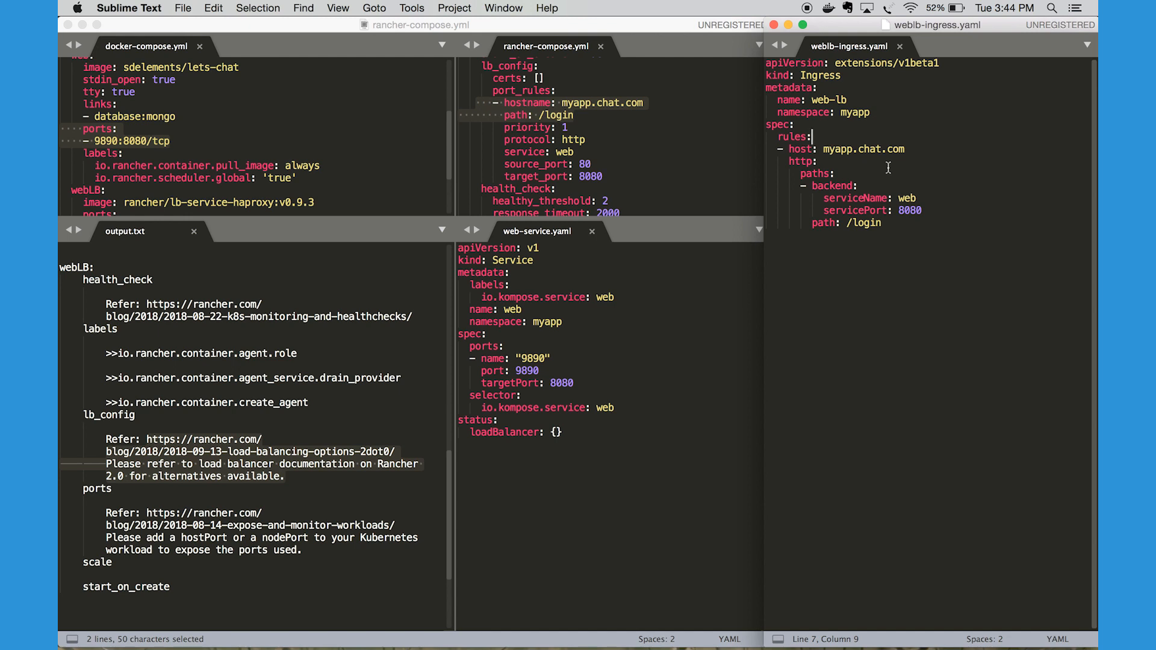
left_click_drag(905, 149, 826, 147)
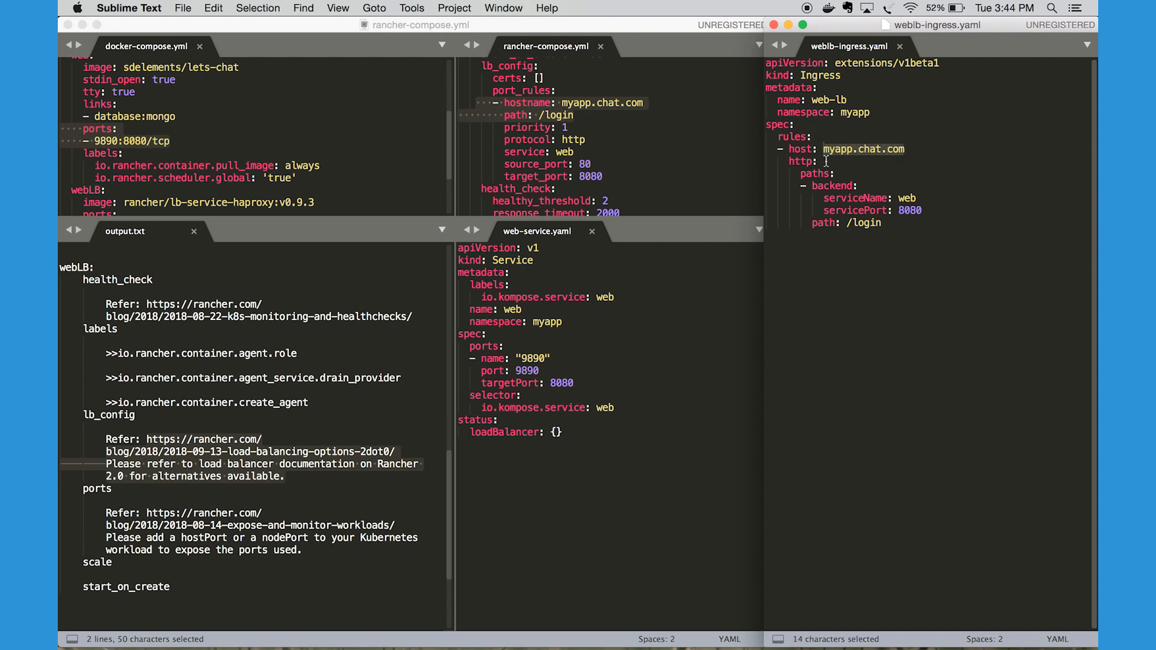
left_click_drag(883, 223, 846, 227)
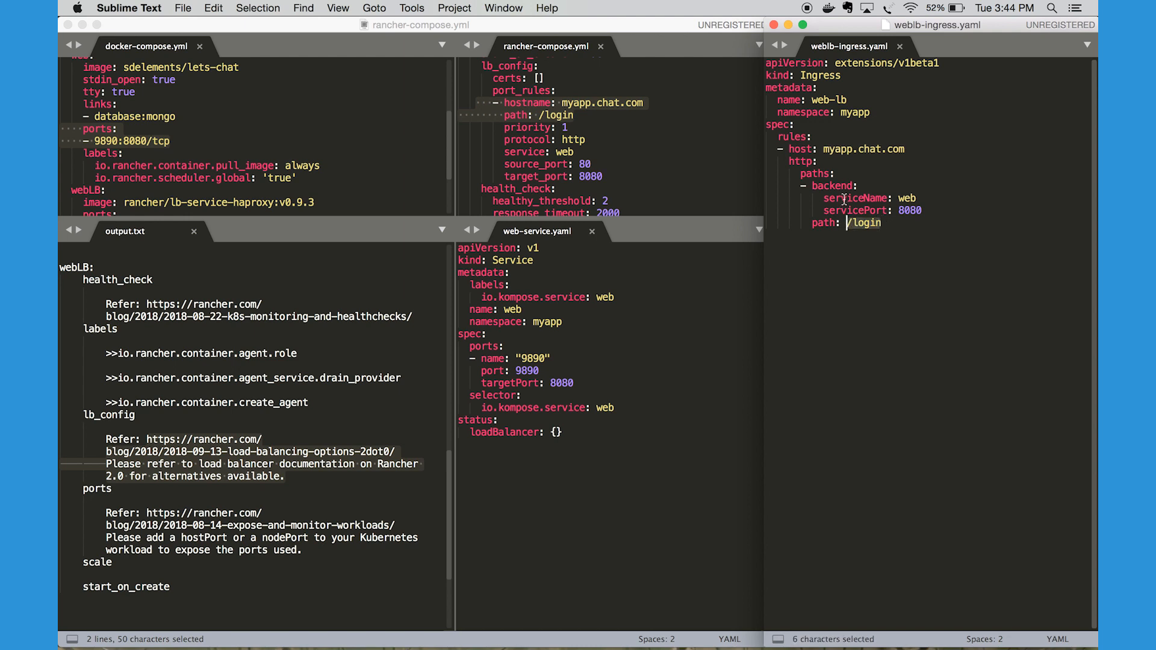
Highlight the backend block in weblb-ingress.yaml, pointing out serviceName web and servicePort 8080
left_click_drag(801, 186, 800, 211)
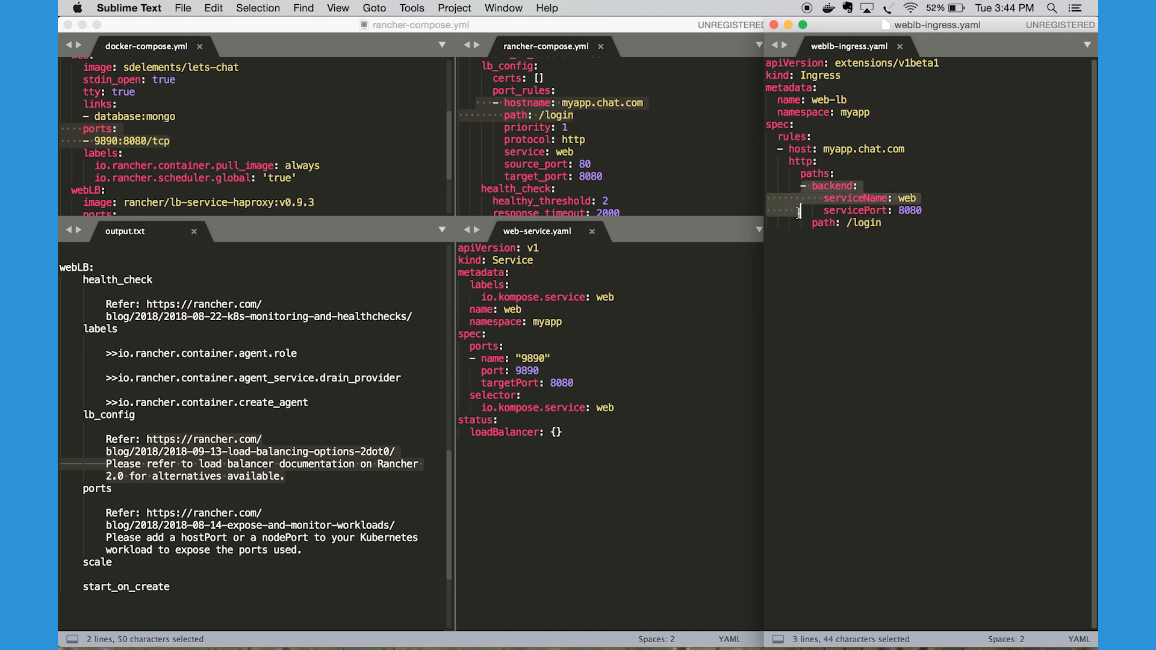
double_click(855, 200)
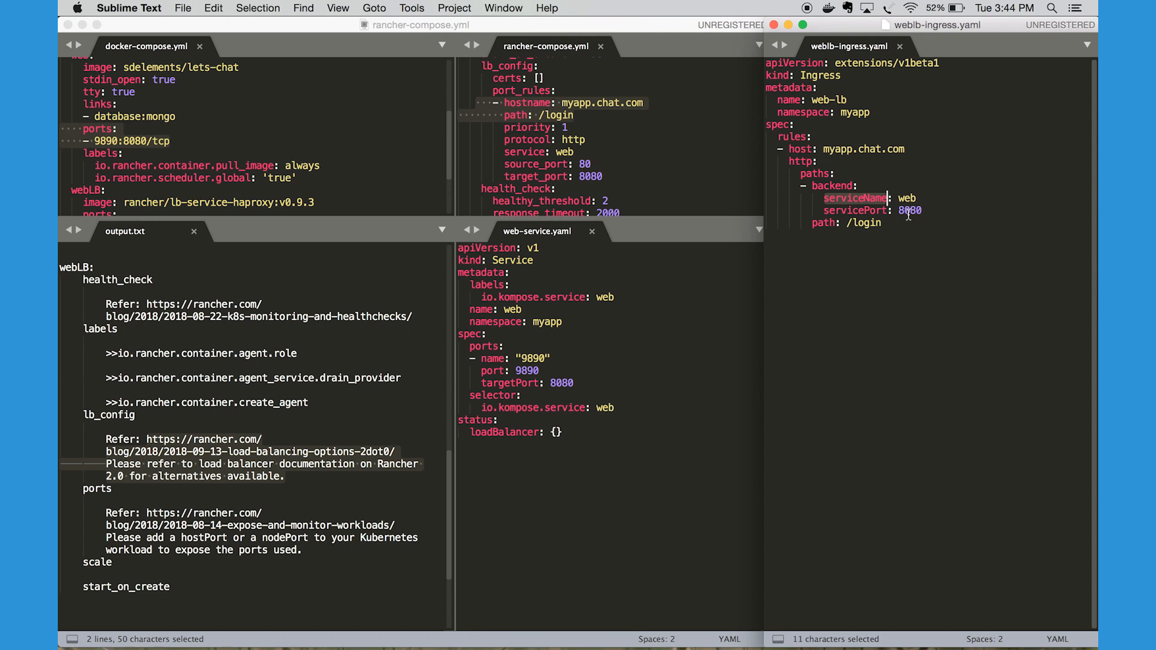
double_click(909, 212)
left_click_drag(920, 199, 823, 202)
Highlight the service name web and the io.kompose.service selector in web-service.yaml
left_click(639, 307)
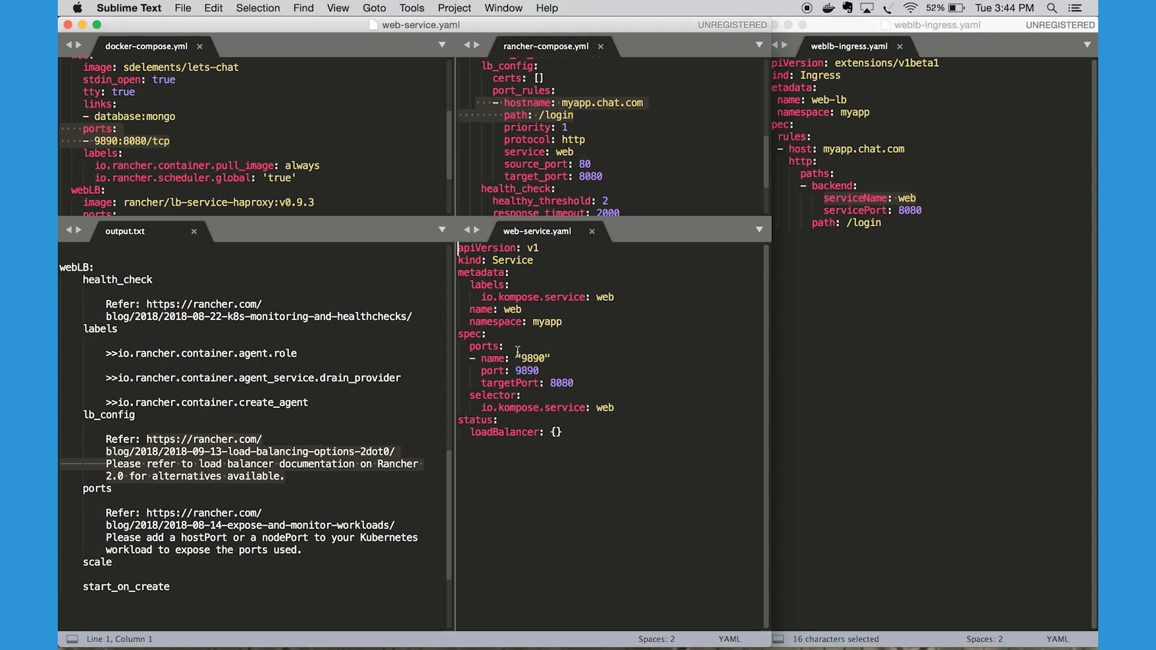
left_click_drag(522, 309, 469, 311)
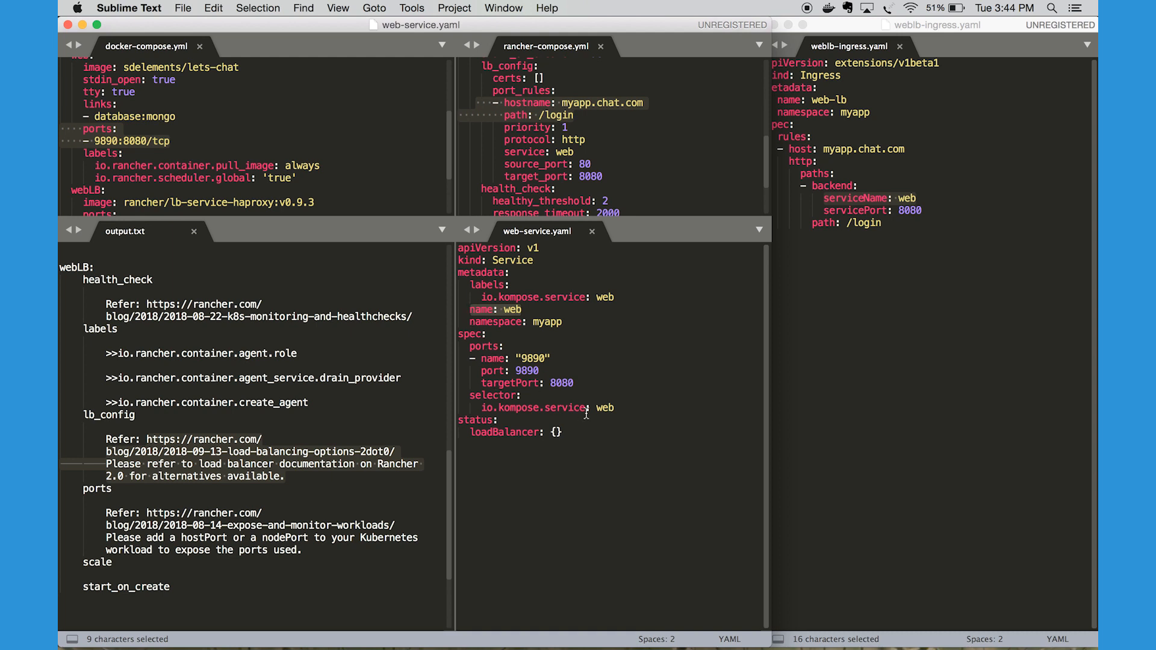
left_click_drag(615, 408, 449, 398)
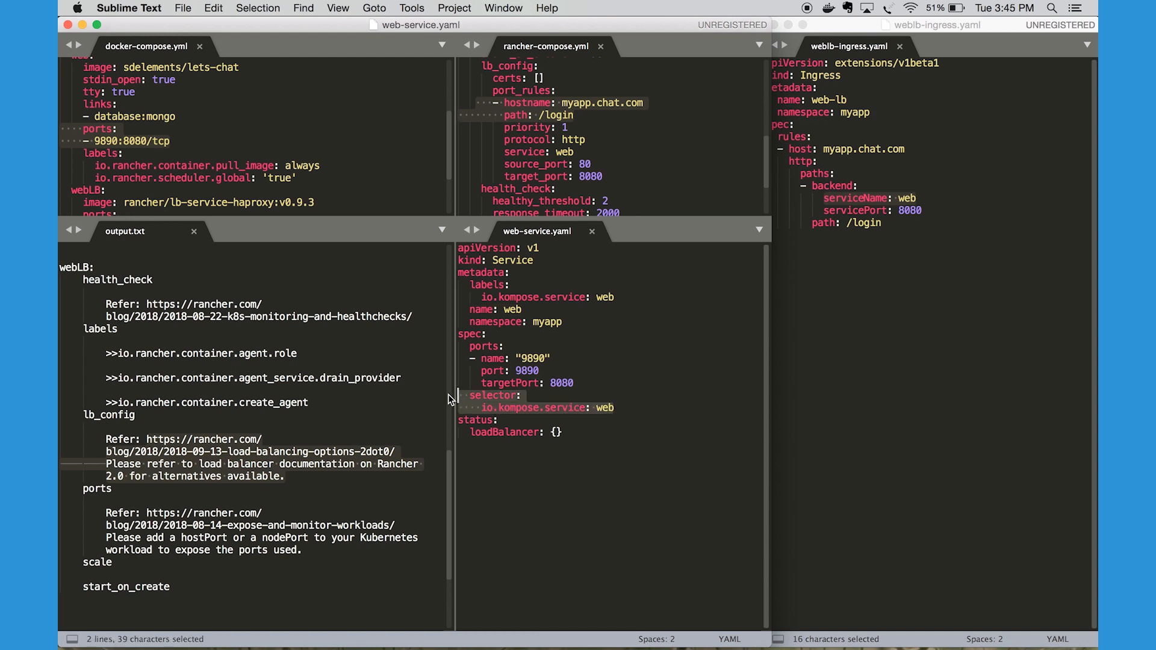
Highlight the complete Ingress definition in weblb-ingress.yaml, from path up to apiVersion
left_click(891, 222)
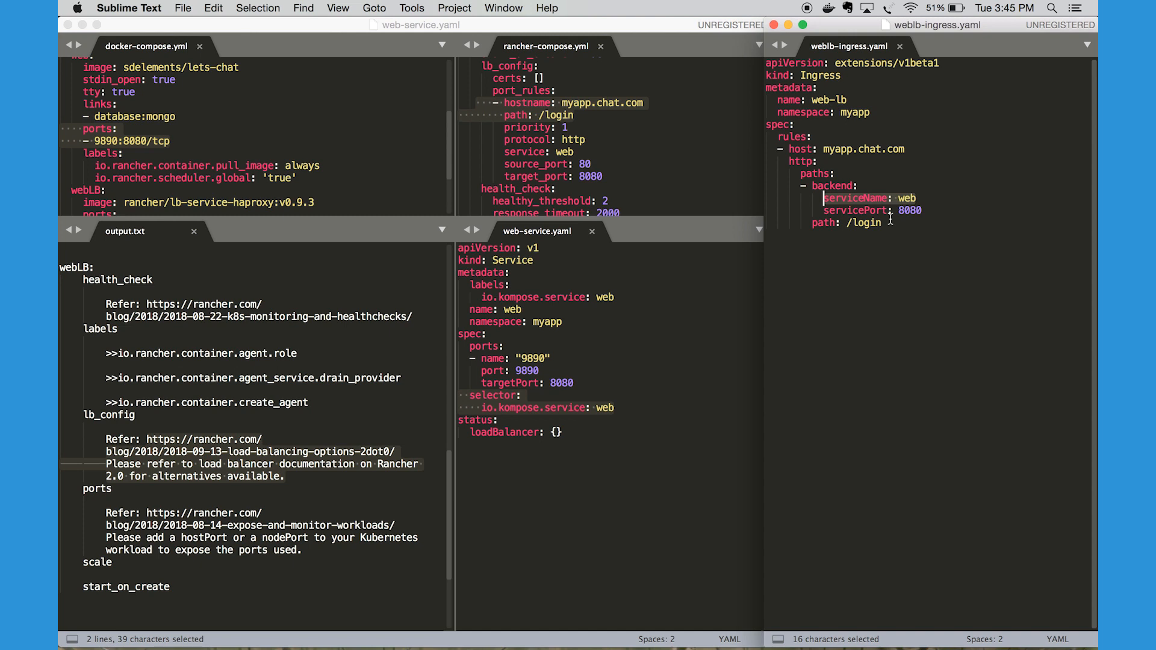
left_click(890, 222)
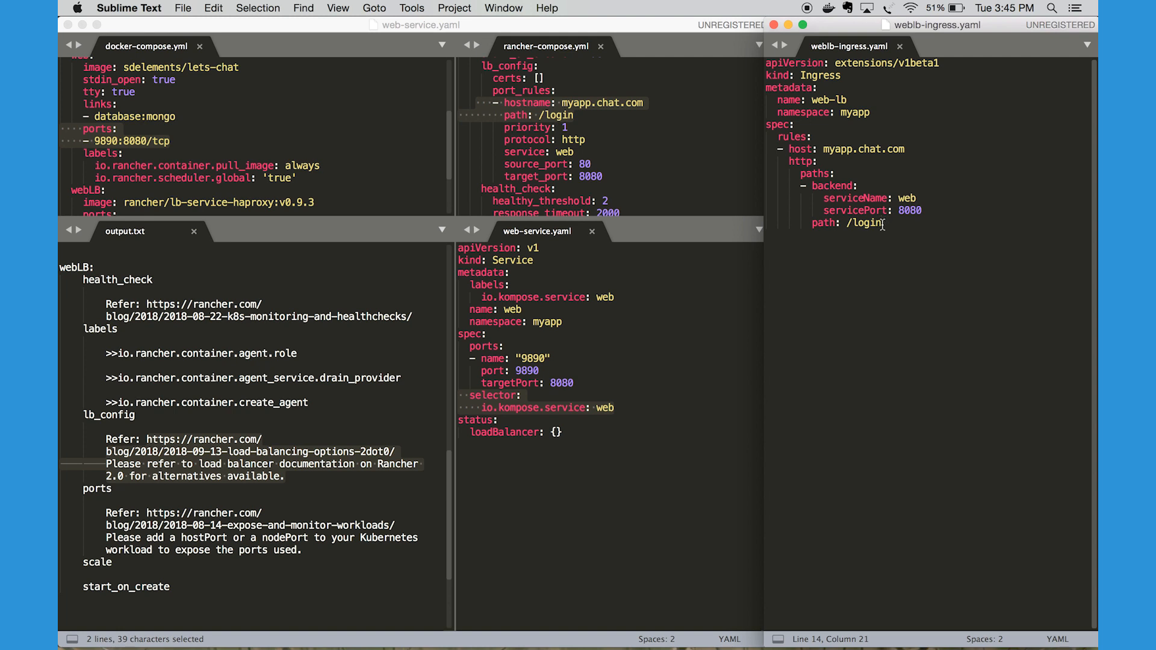
left_click_drag(882, 224, 760, 68)
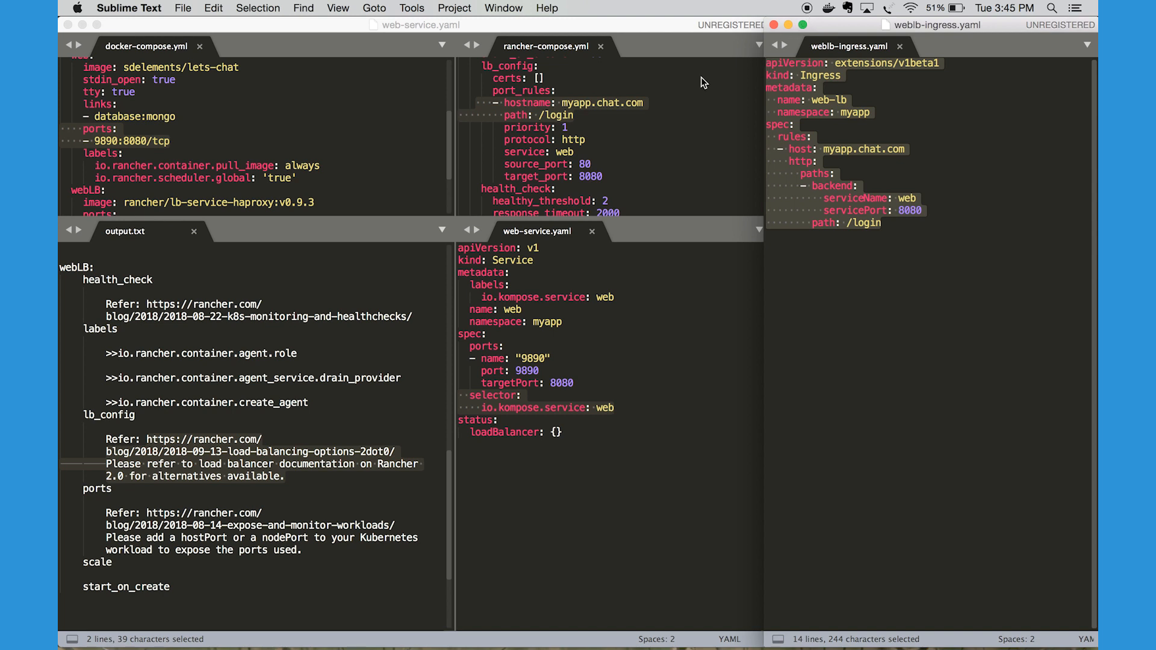
Review webLB's remaining entries and the special-transition section in output.txt, then return to web-service.yaml and weblb-ingress.yaml
left_click(305, 403)
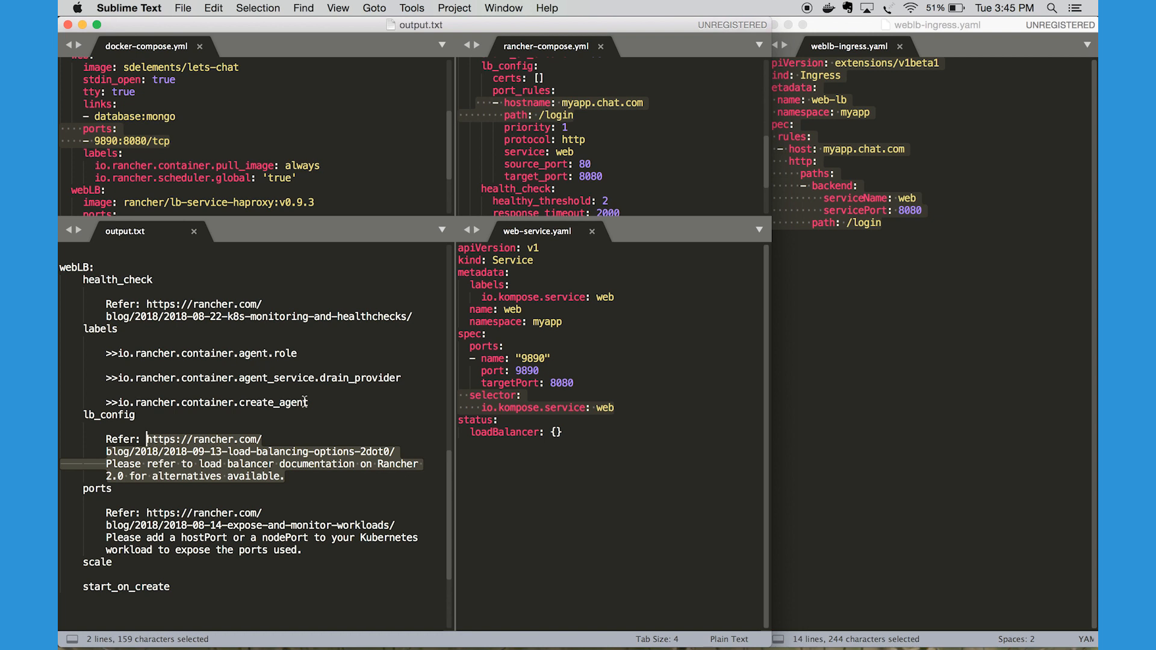
scroll(305, 403, "down", 5)
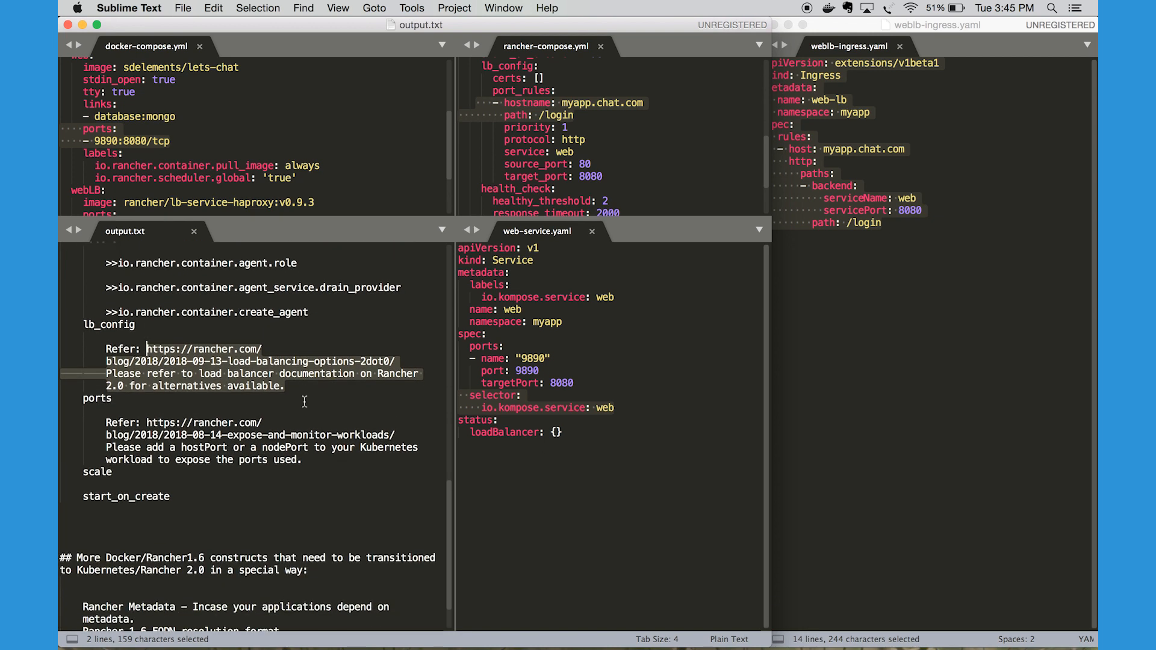
scroll(305, 402, "down", 1)
scroll(306, 405, "up", 1)
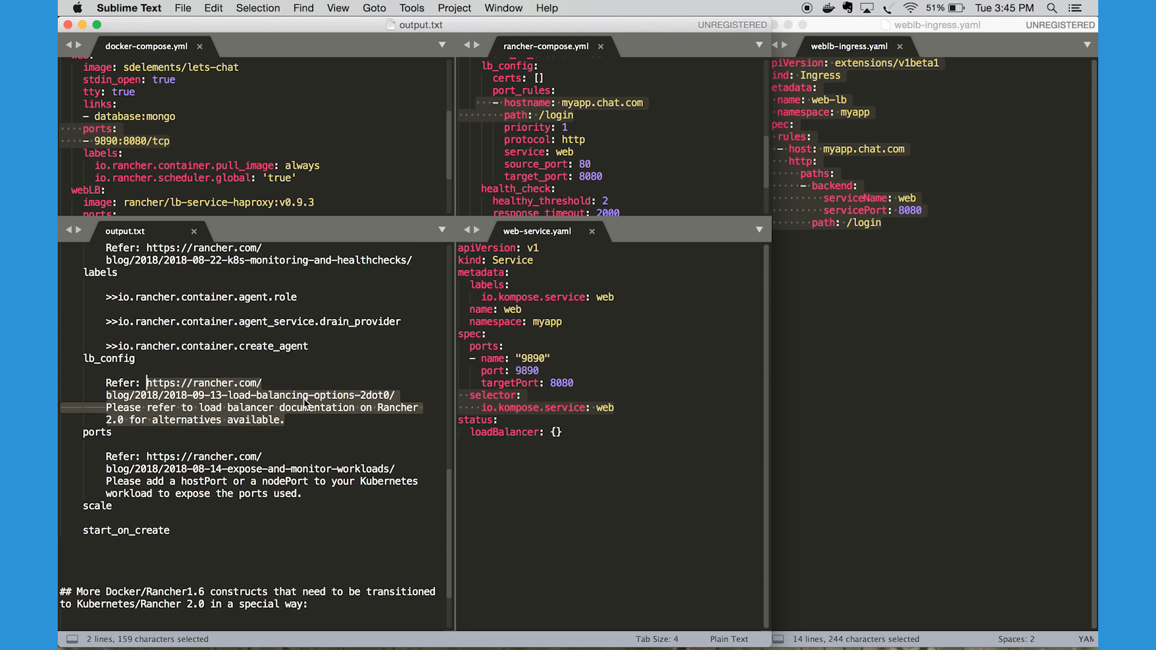
left_click(630, 410)
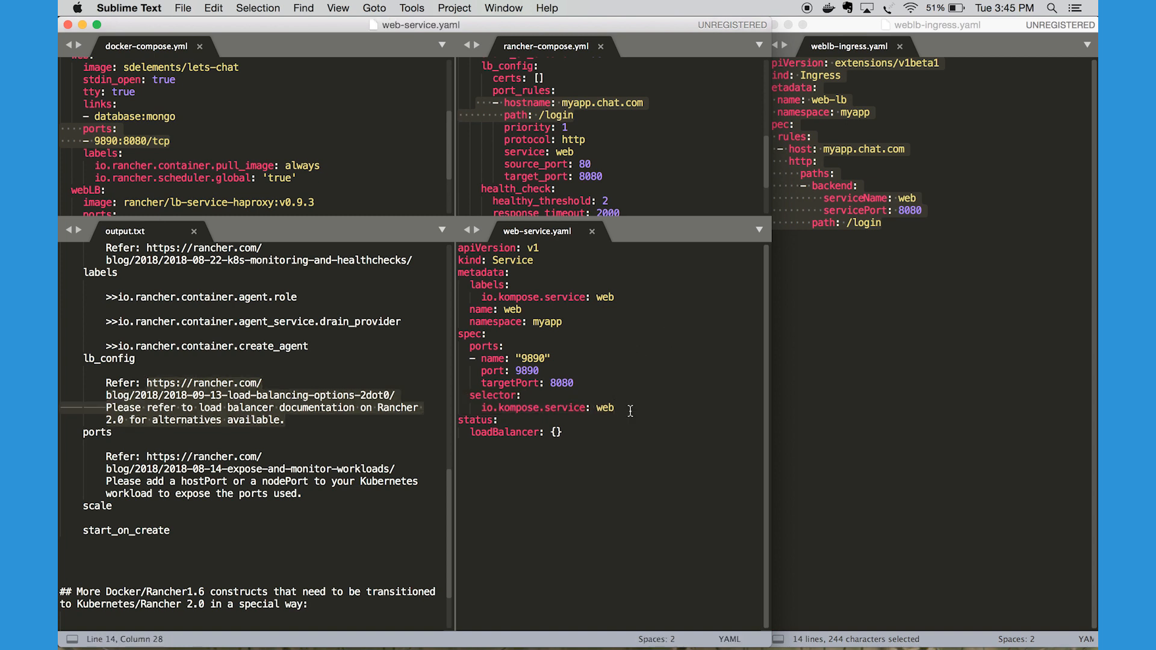
left_click(843, 280)
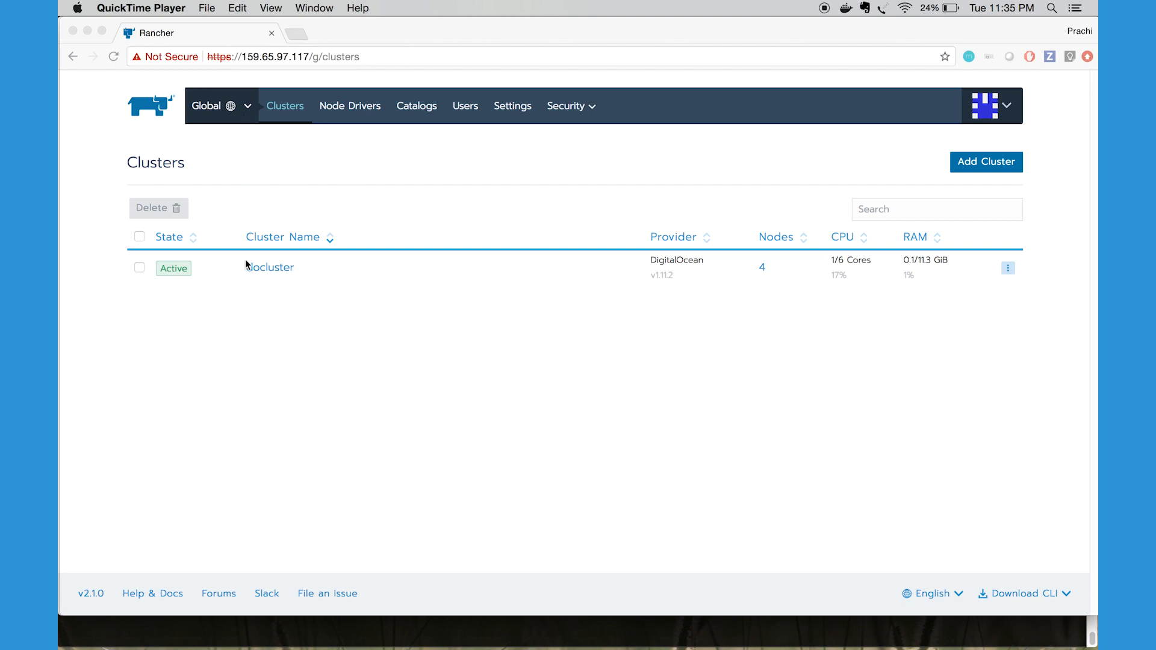
Switch to Rancher in the browser and open the docluster cluster's dashboard
left_click(291, 304)
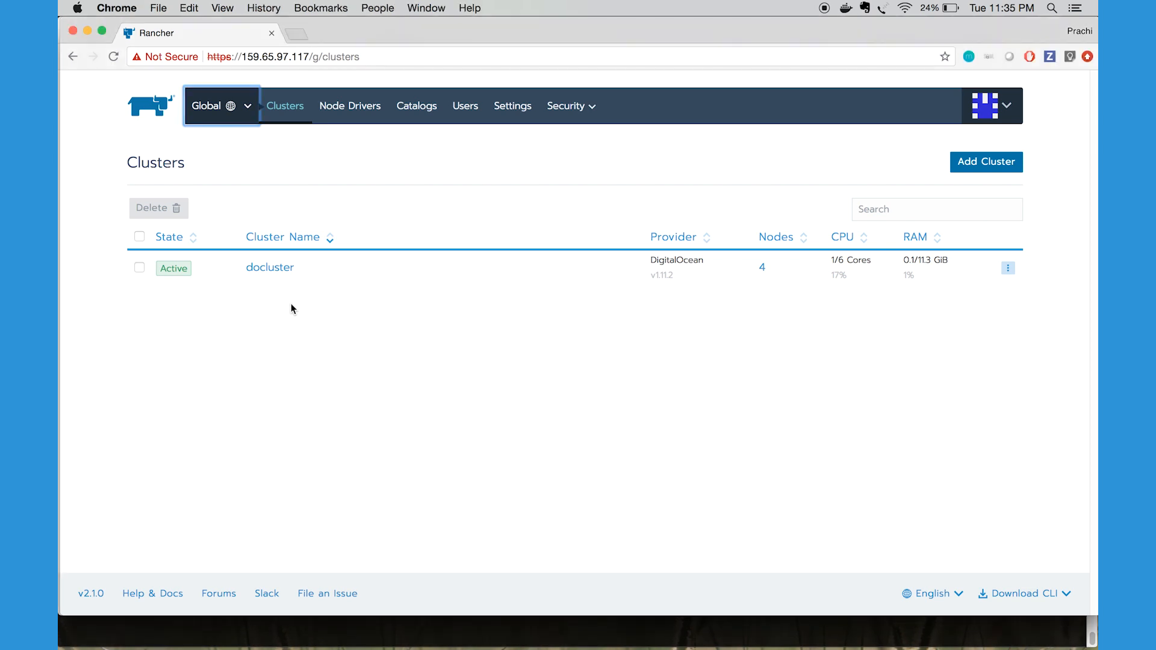
left_click(273, 270)
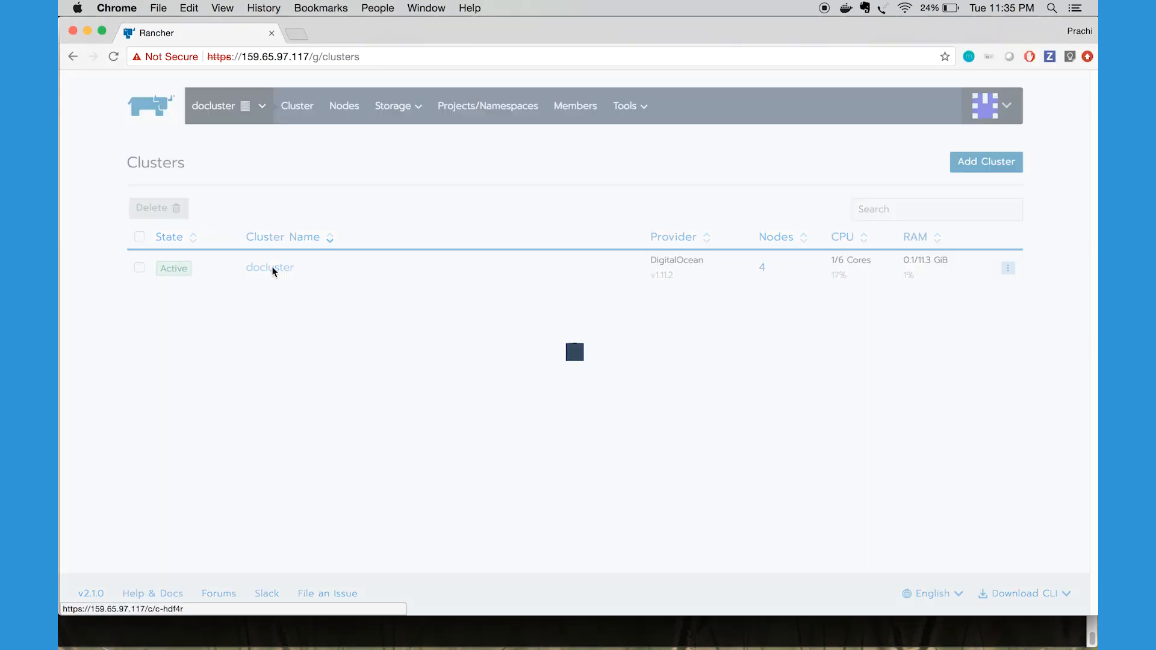
left_click(299, 111)
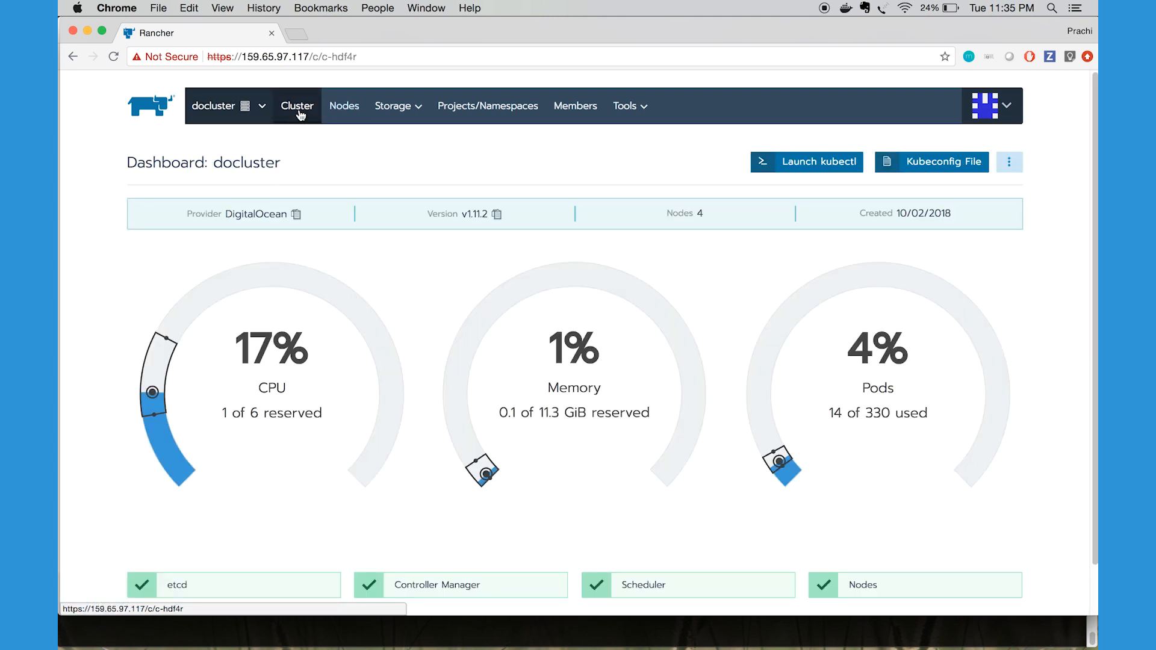
Open docluster's nodes list and highlight the db=true label on the first worker node, leaving no node selected
left_click(338, 118)
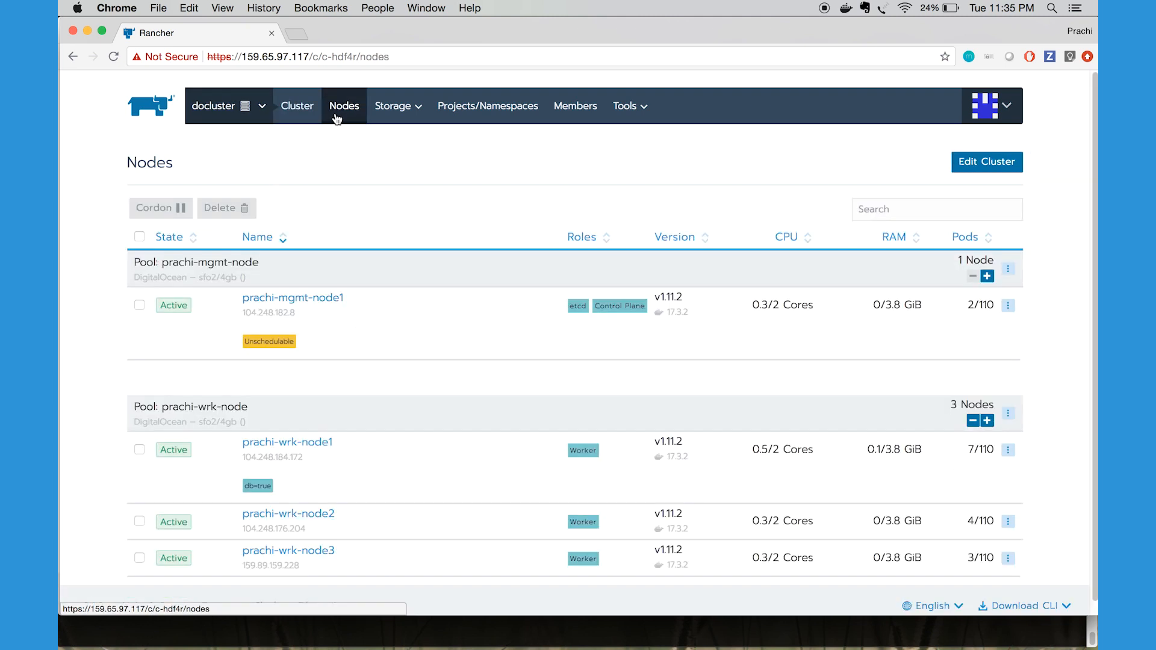
scroll(359, 387, "down", 1)
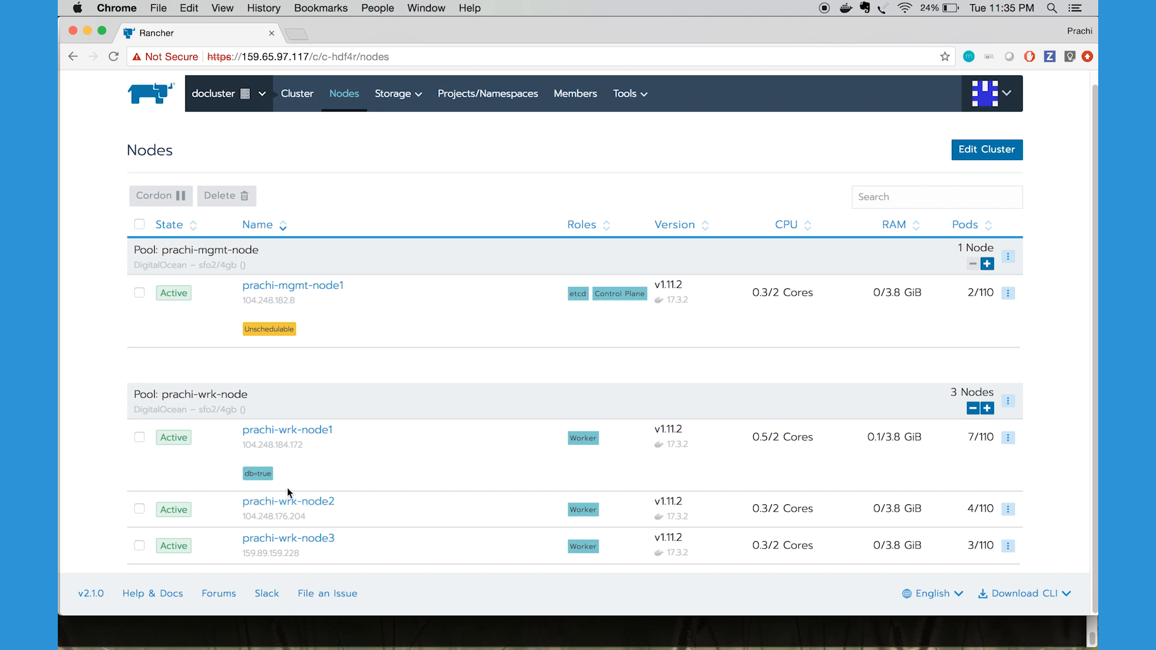
left_click_drag(274, 475, 238, 473)
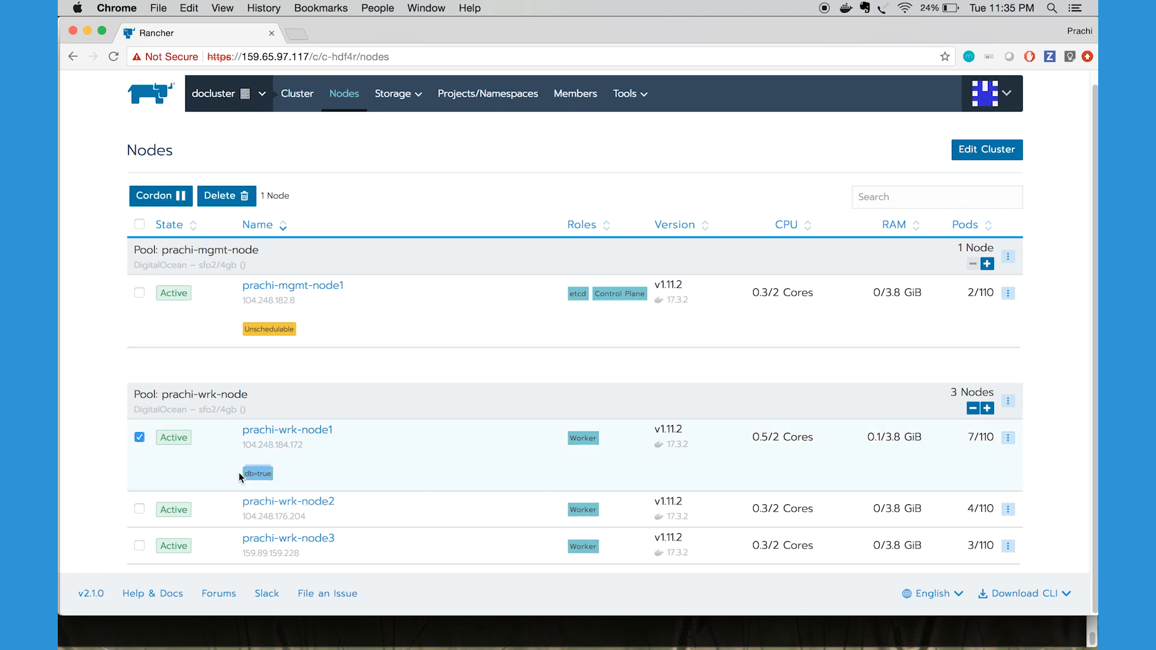
left_click(135, 437)
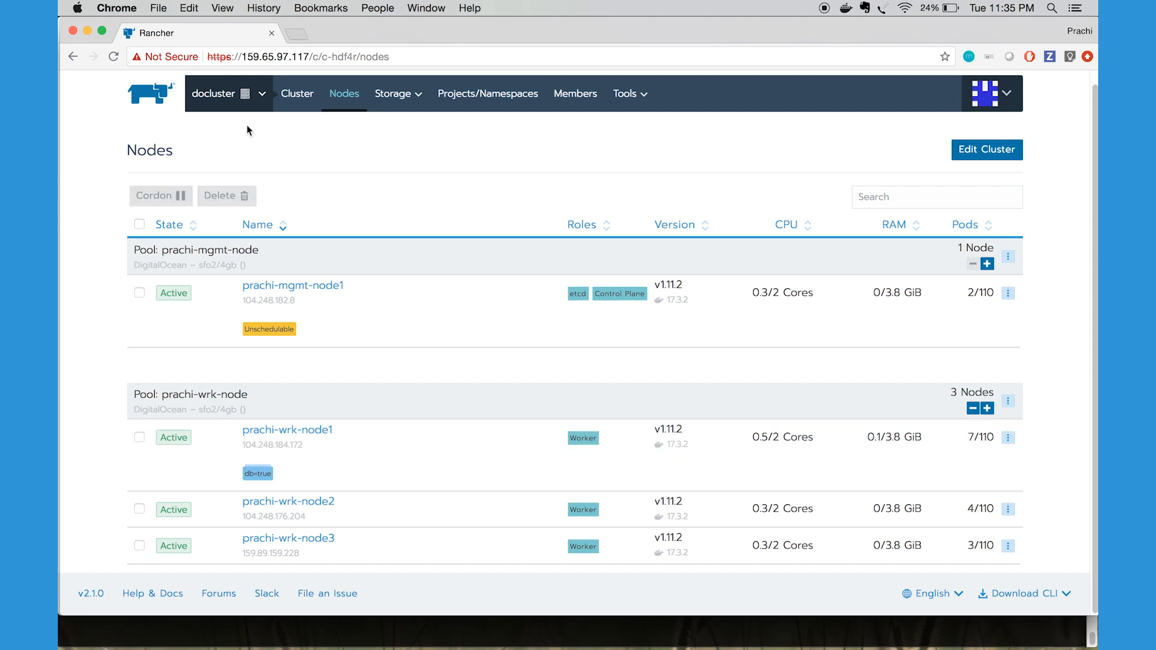
Create a namespace named myapp in docluster's Default project
left_click(260, 95)
left_click(475, 96)
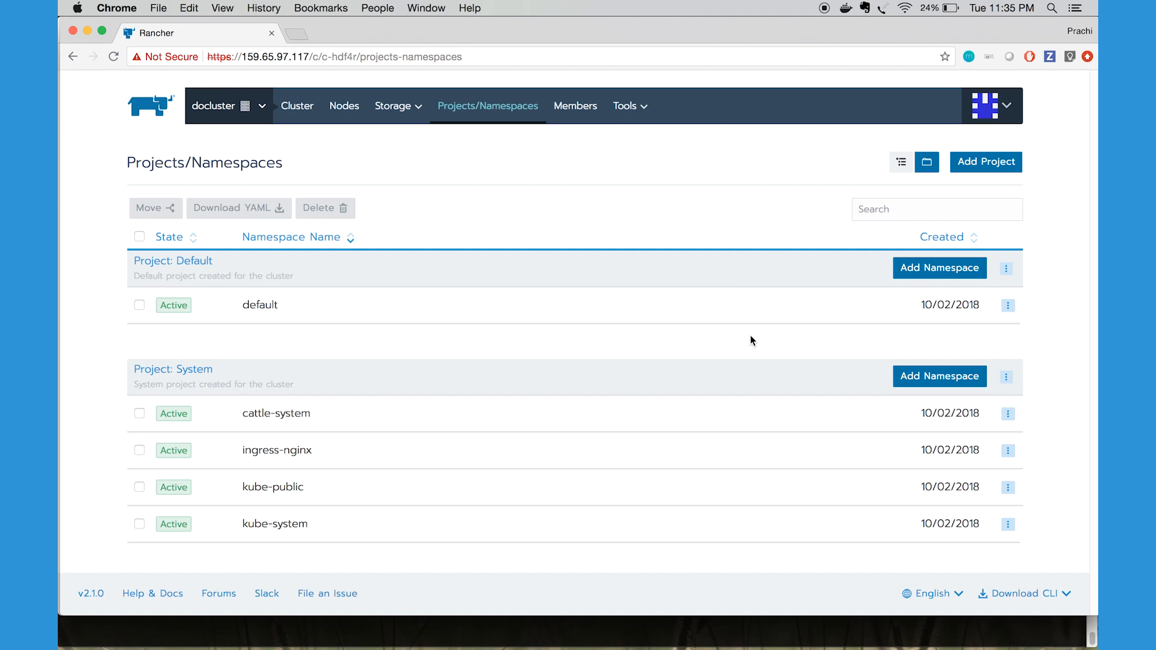
left_click(948, 267)
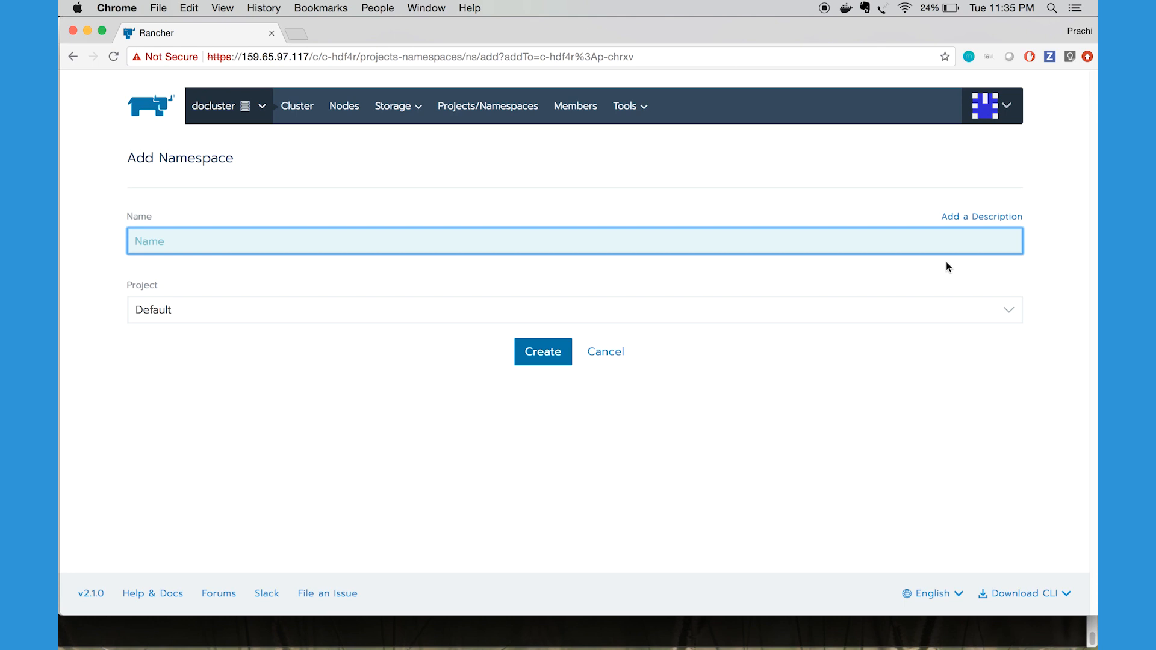
type("myapp")
left_click(560, 351)
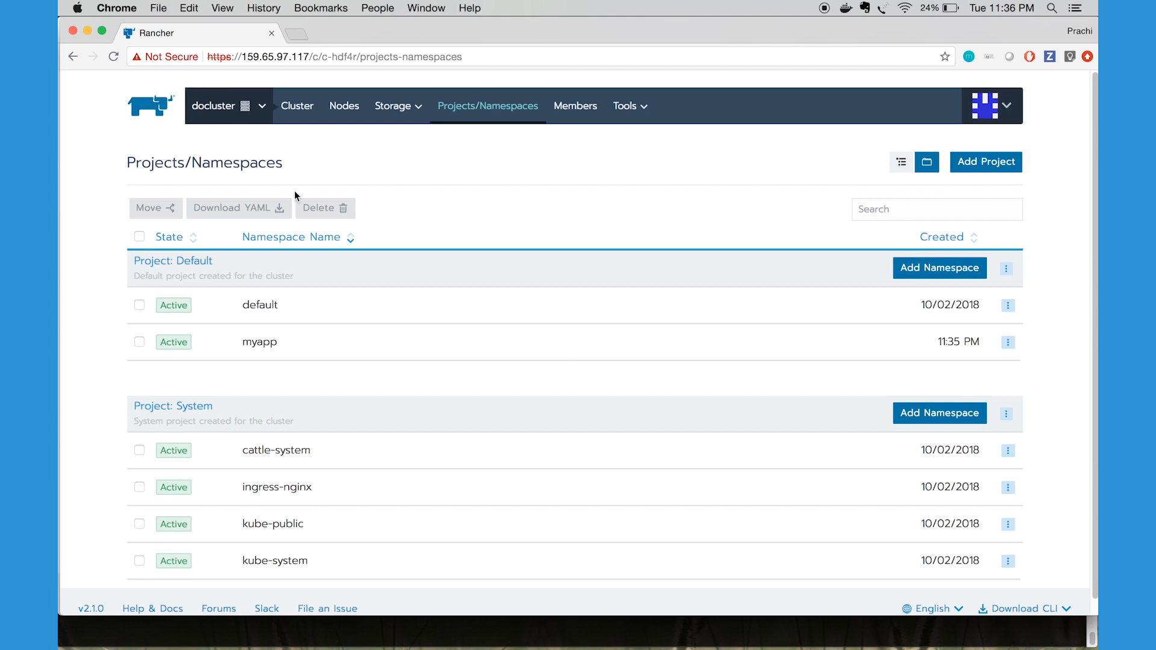
Point out the Projects heading and view docluster's projects in the cluster switcher, leaving no namespace selected
double_click(176, 161)
left_click(259, 112)
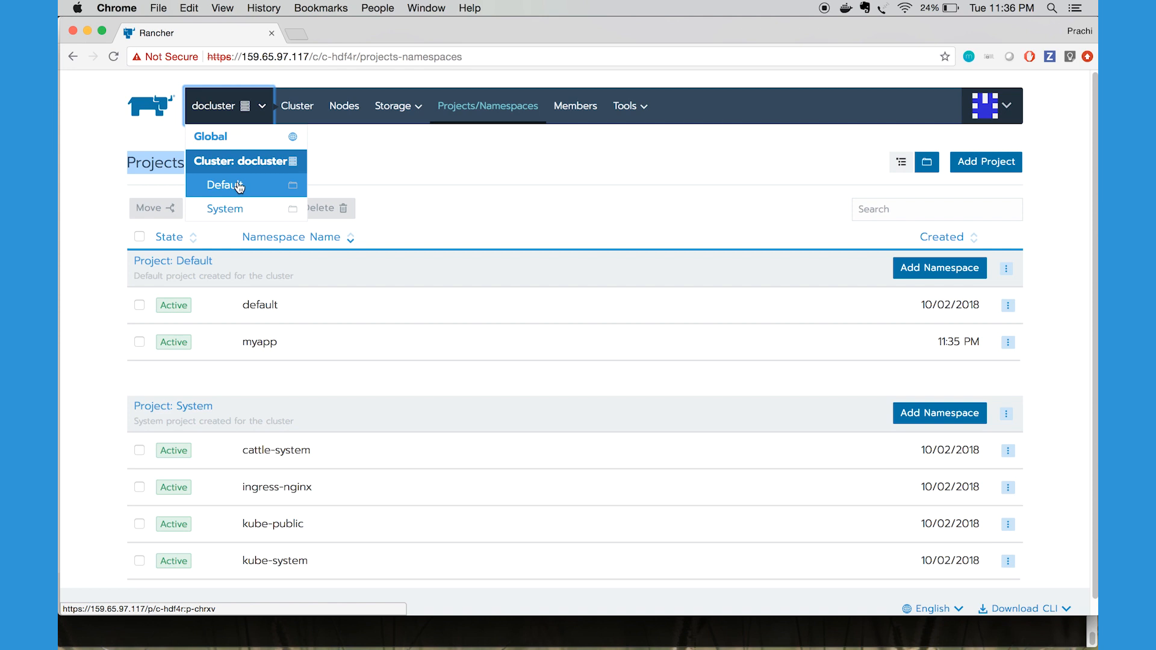
left_click(295, 289)
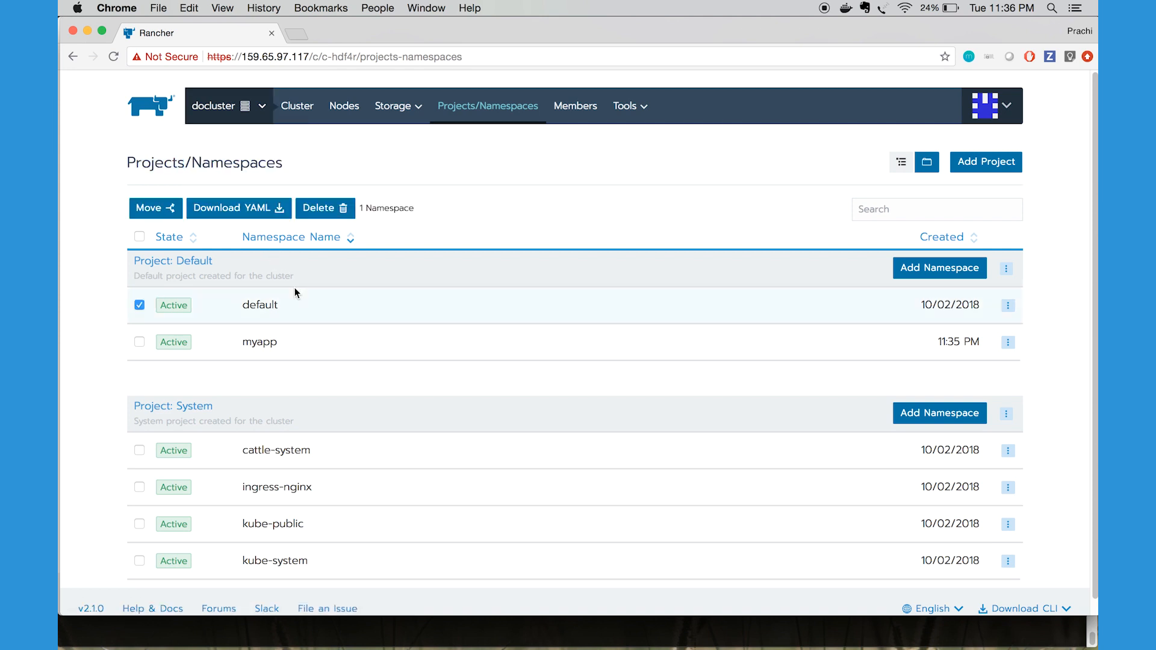
left_click(140, 306)
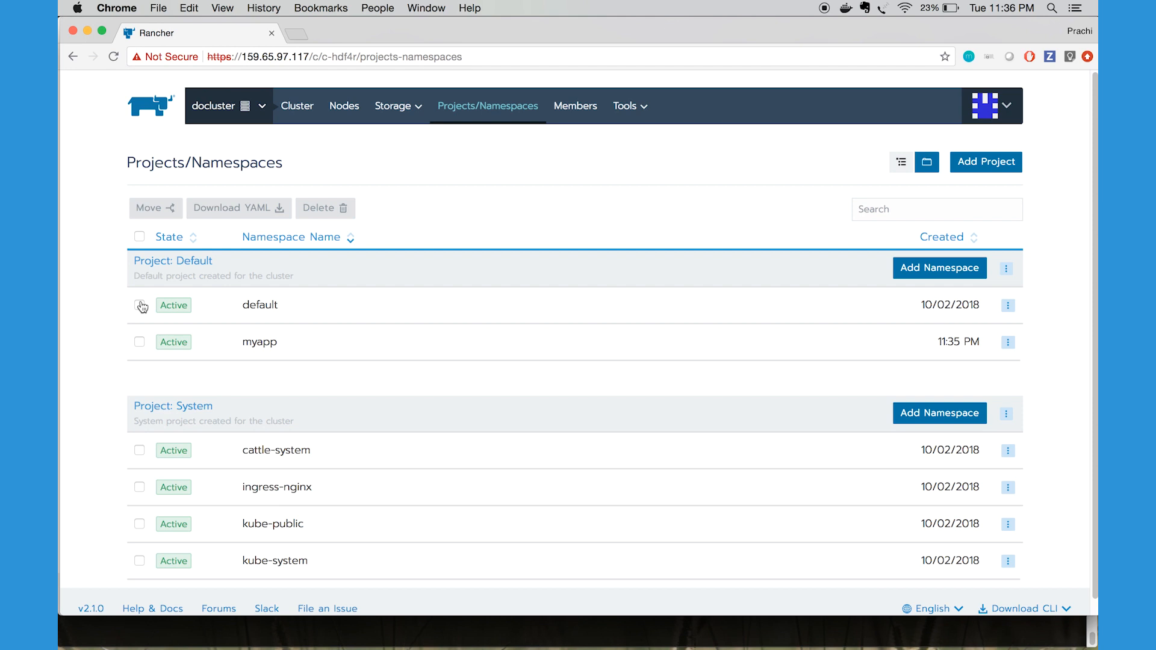
Return to docluster's nodes list
left_click(297, 107)
left_click(334, 112)
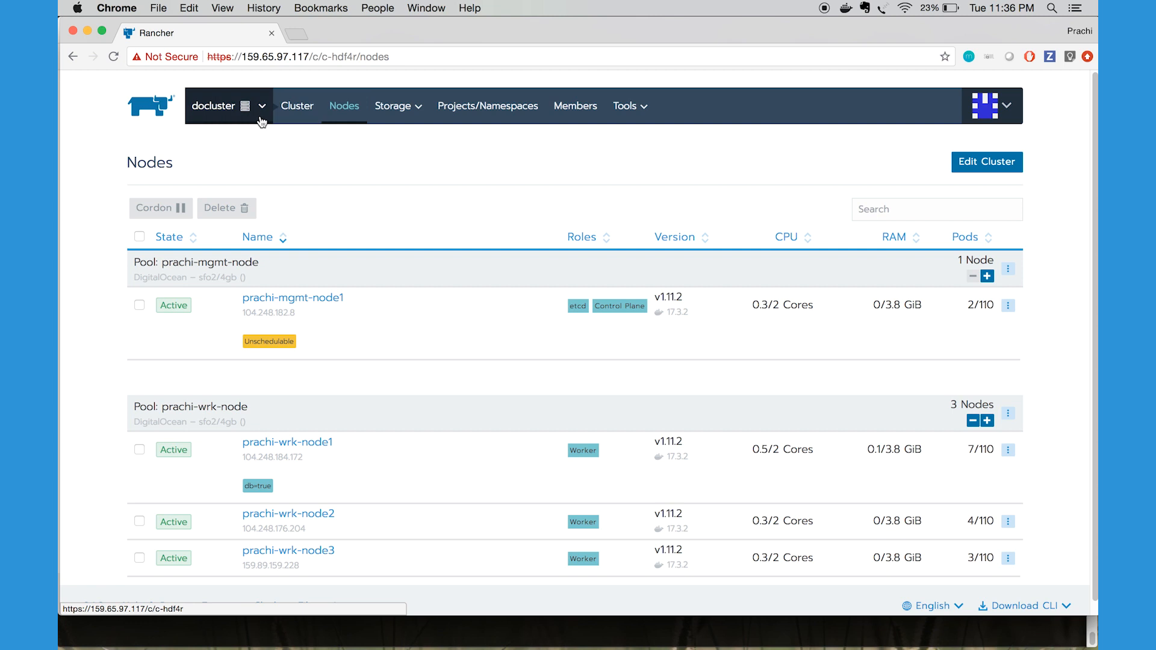
Open docluster's Default project and look through the workload deployment form, leaving it without launching anything
mouse_move(258, 114)
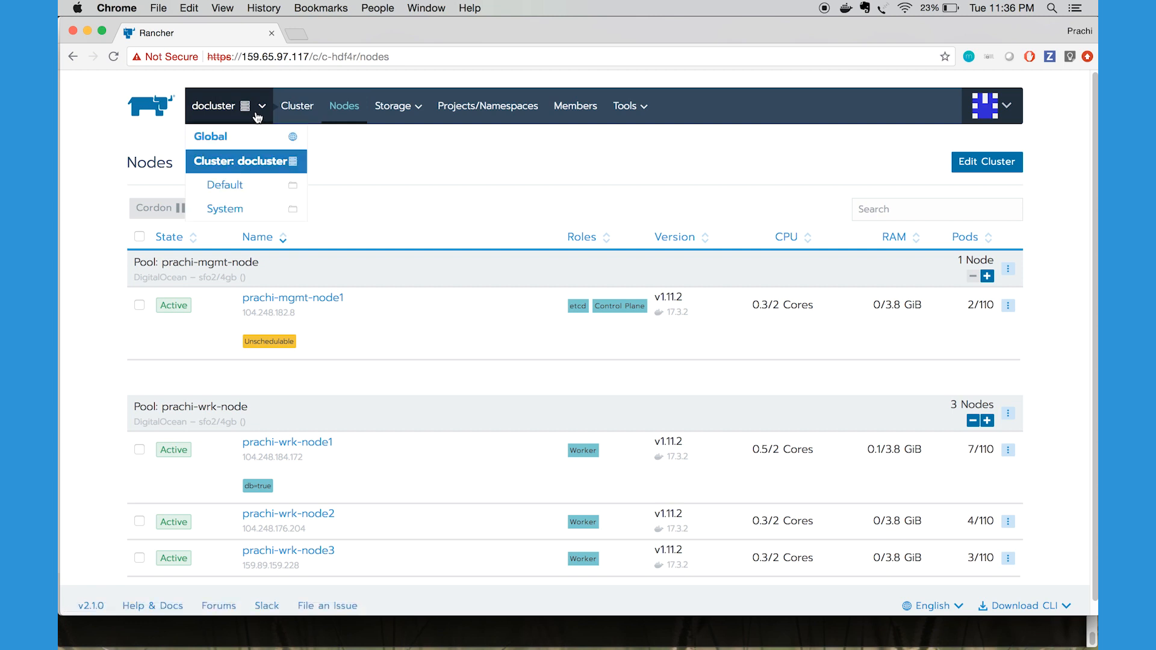
left_click(252, 186)
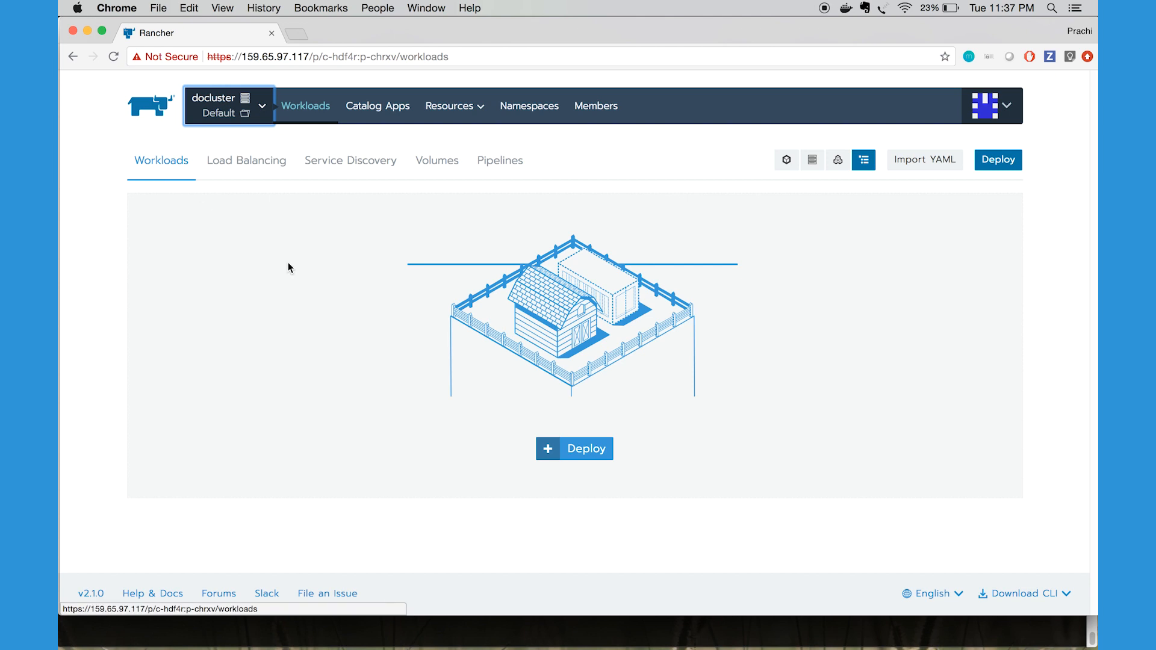
left_click(596, 453)
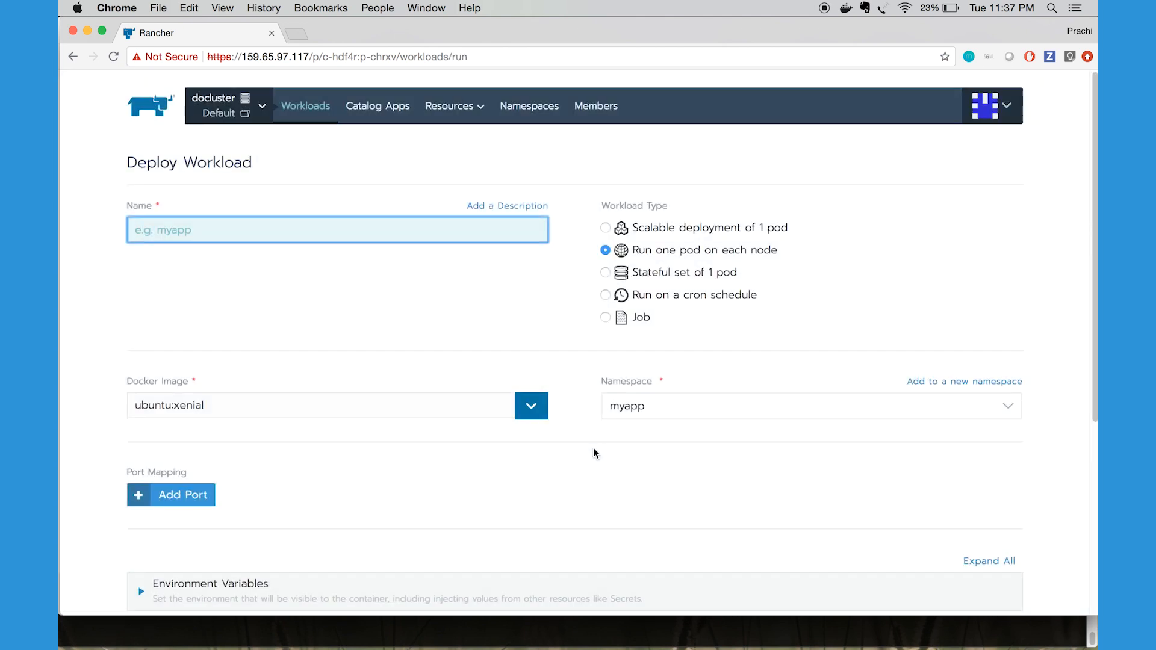
scroll(595, 453, "down", 5)
scroll(596, 453, "down", 3)
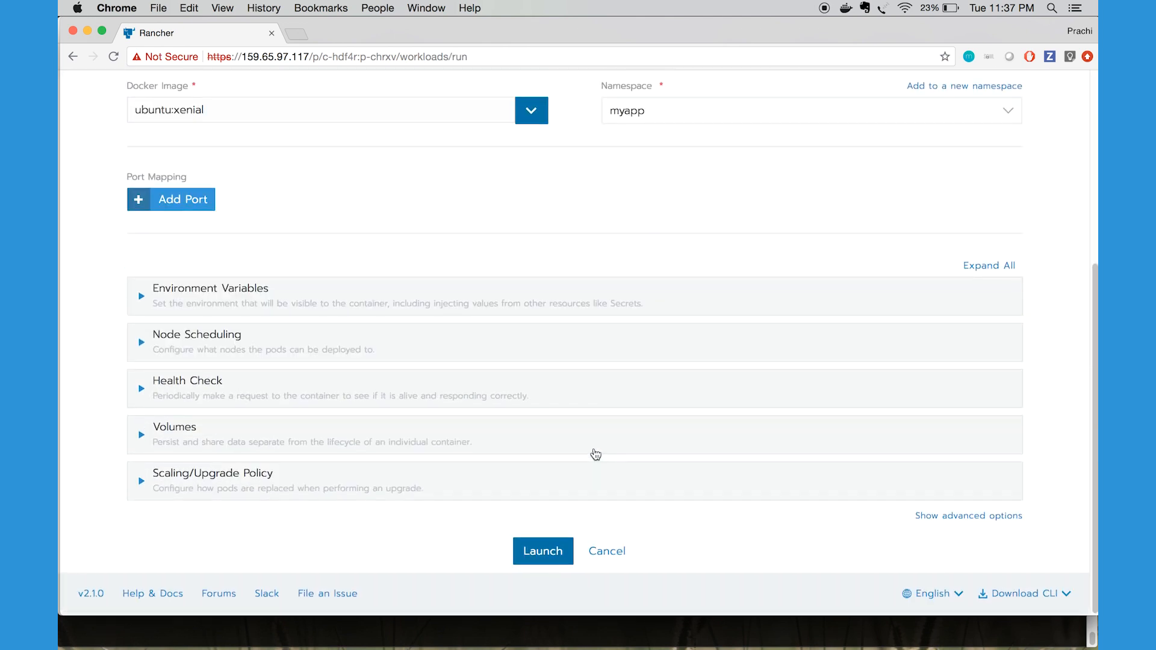
scroll(595, 454, "up", 5)
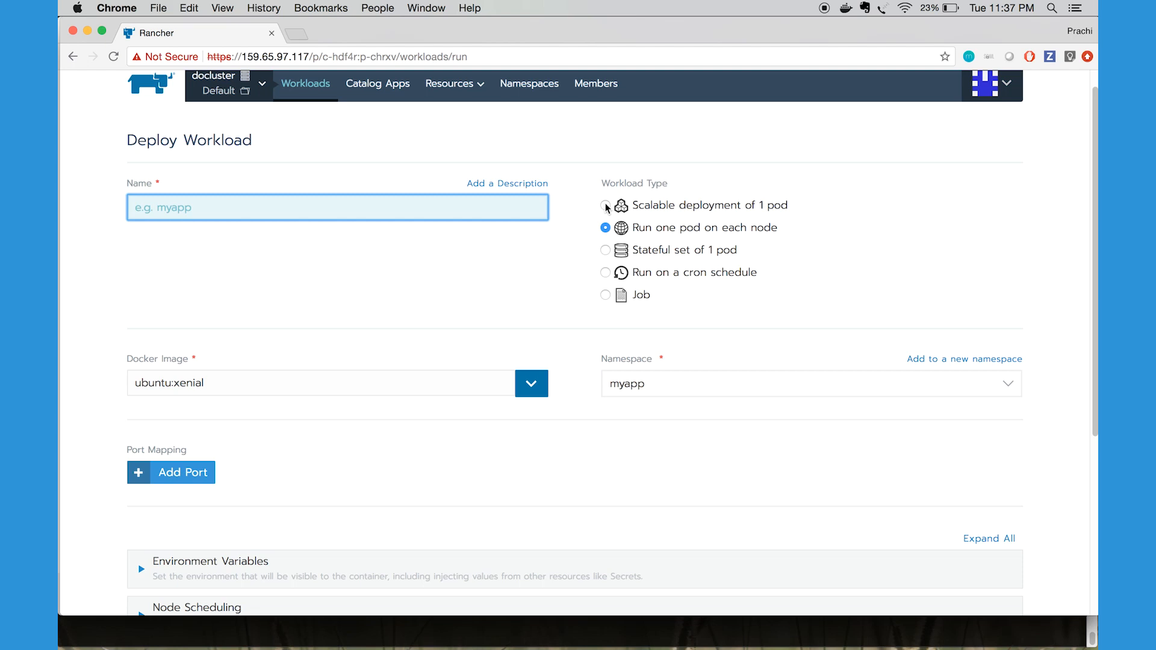
scroll(638, 386, "down", 10)
left_click(611, 549)
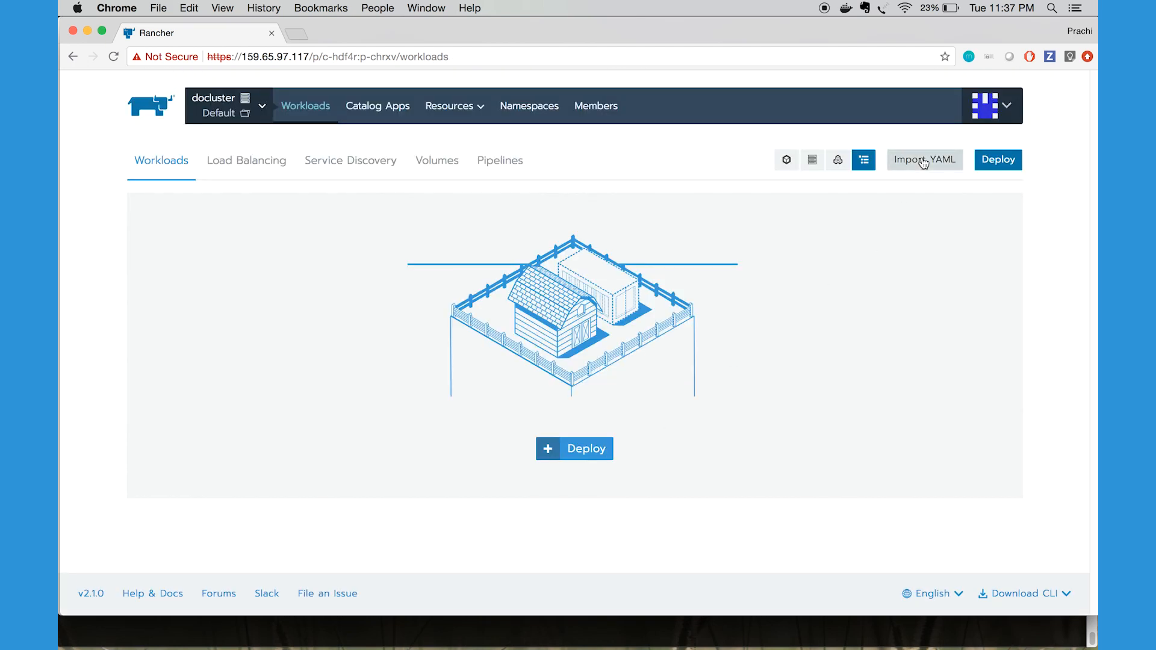
Set the default namespace to myapp in the YAML import dialog, and close it without importing
left_click(924, 161)
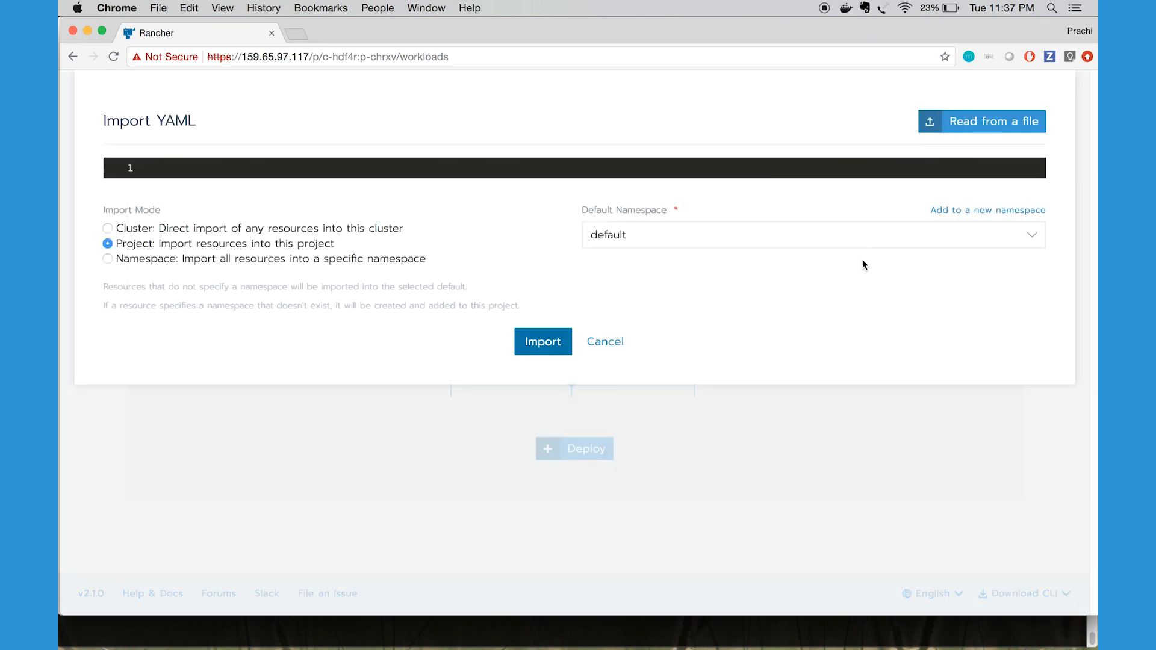
left_click(830, 234)
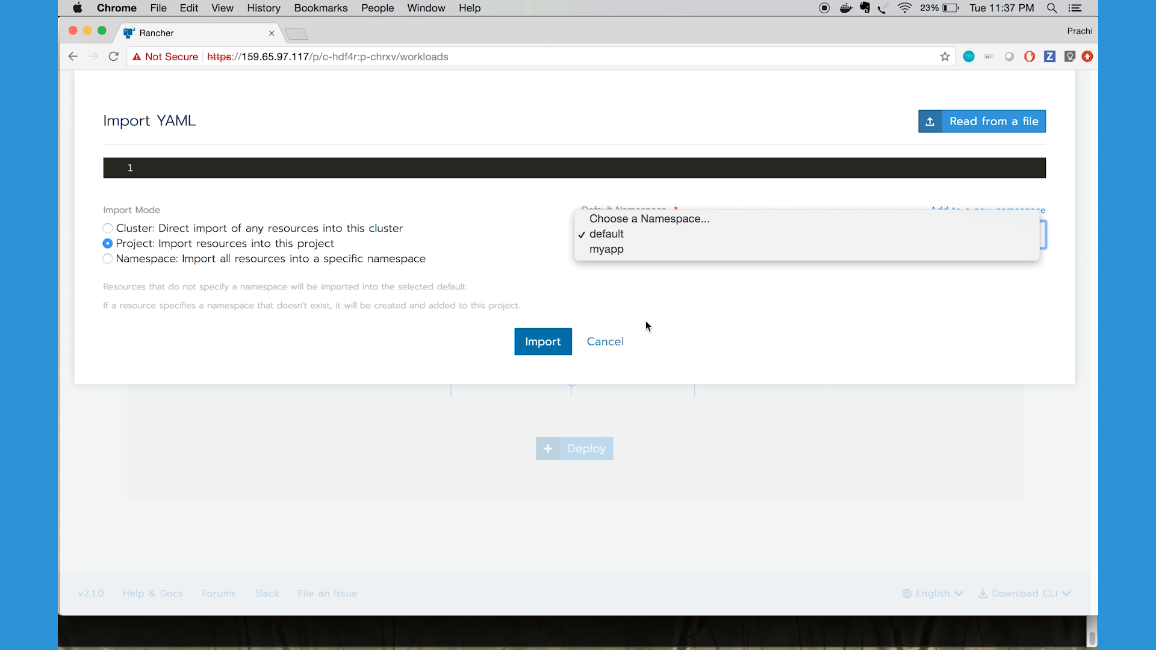
left_click(635, 250)
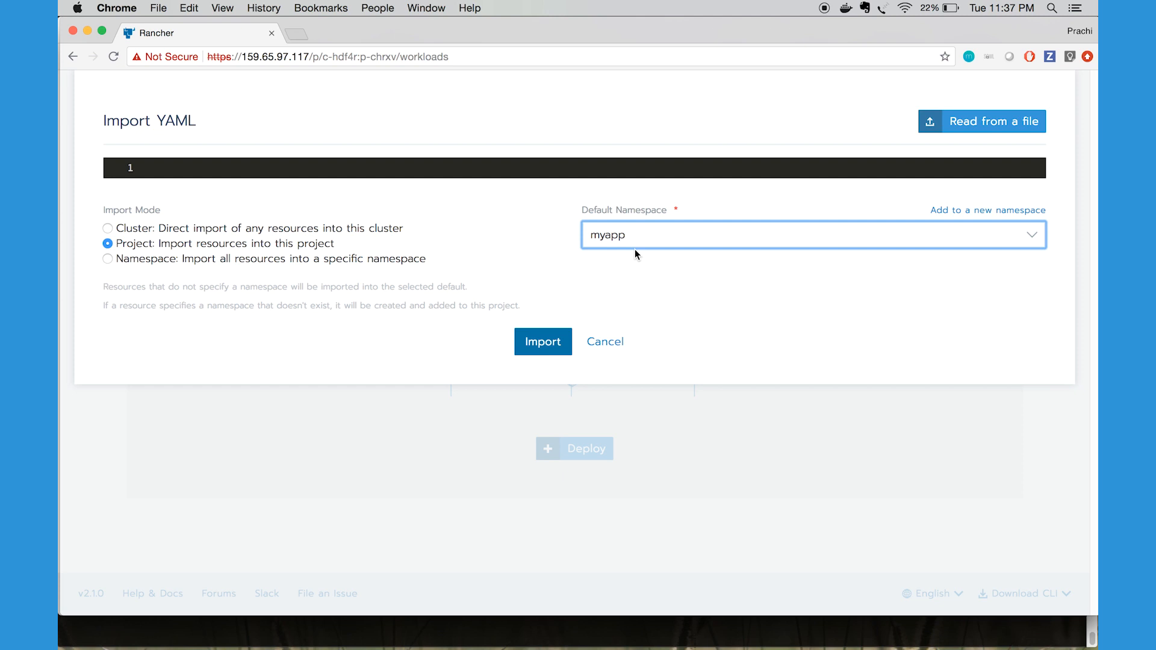
left_click(610, 342)
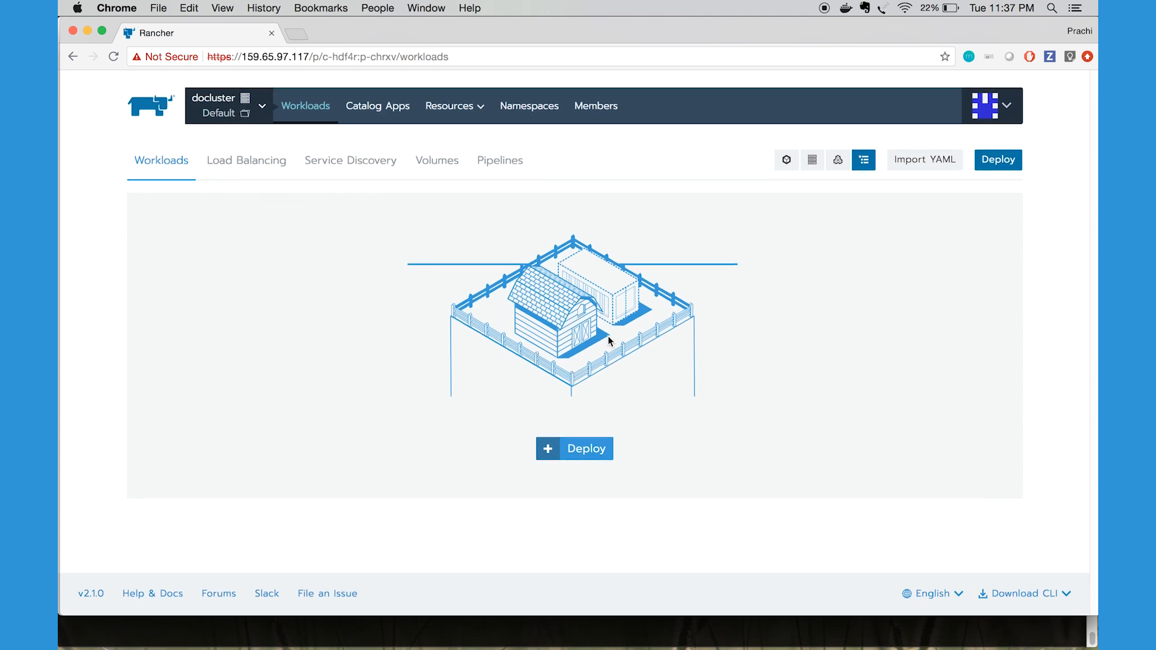
Download the Rancher CLI for macOS
left_click(1048, 595)
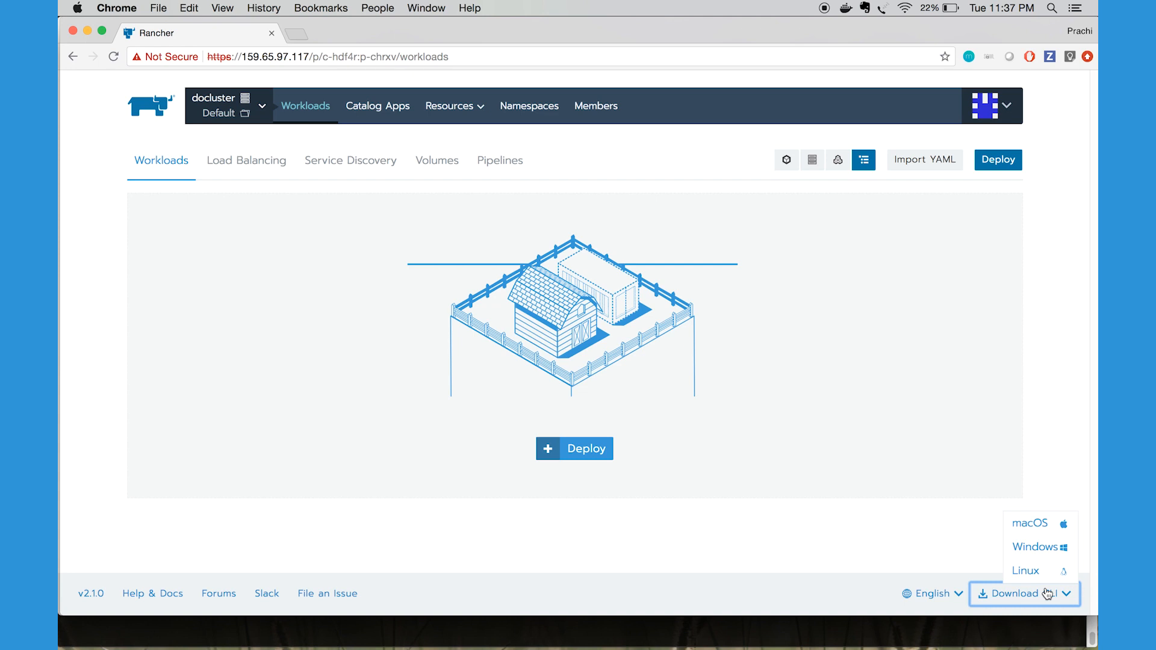
left_click(1045, 524)
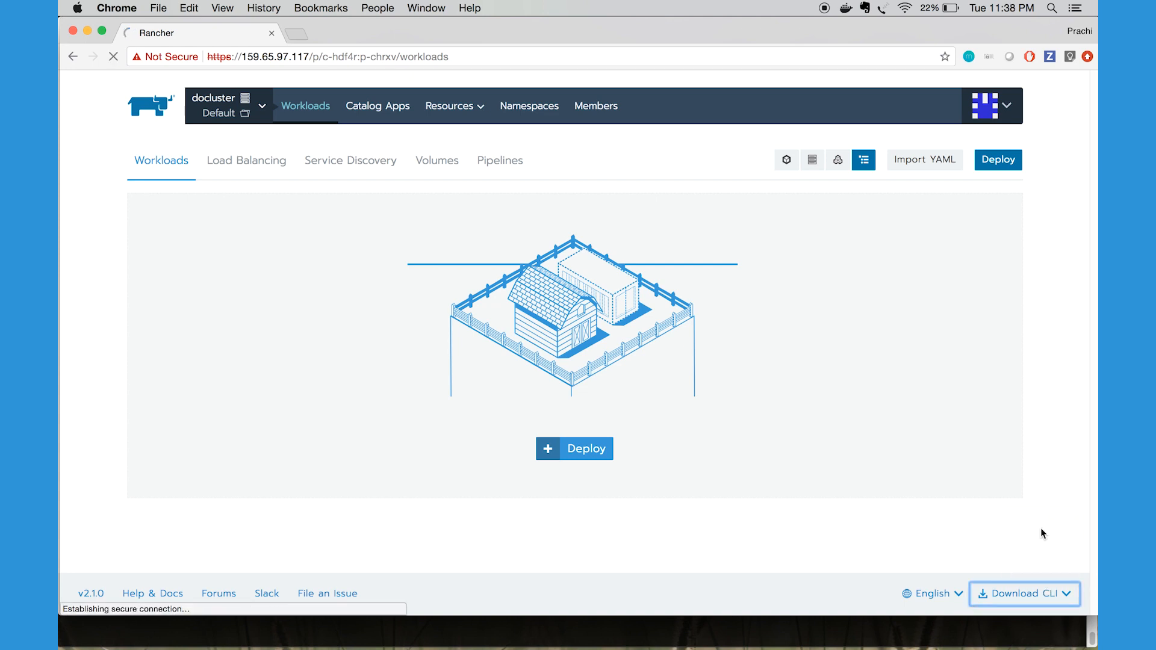
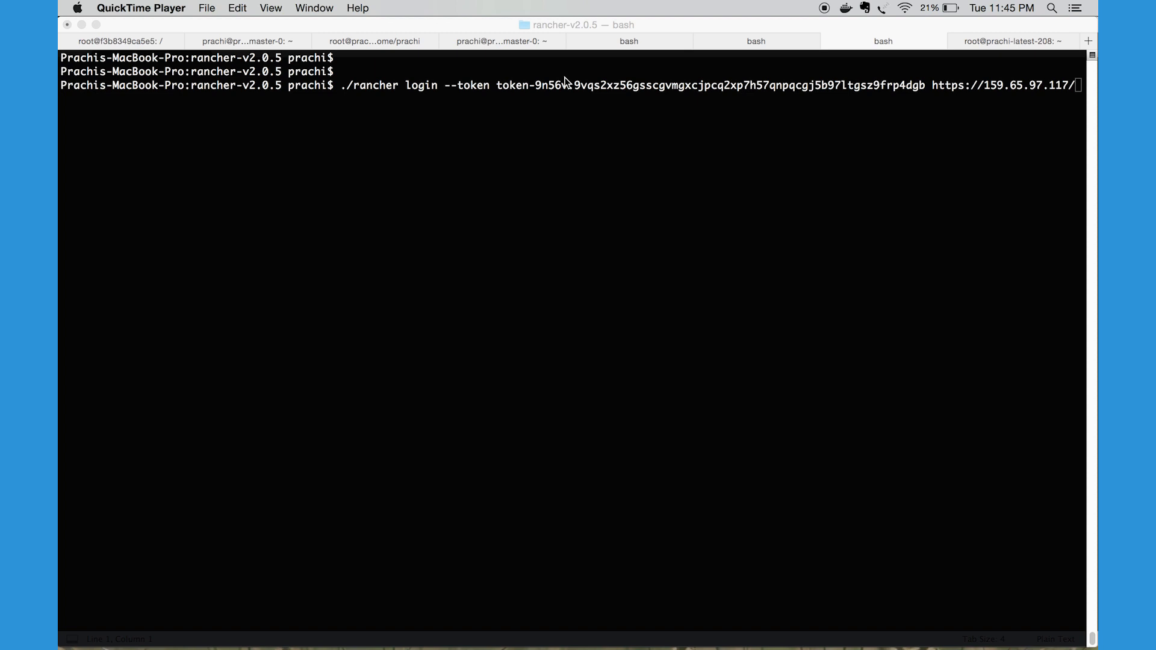
Switch to Chrome and check the clitoken entry in Rancher's API & Keys list
key("super+Tab")
key("super+Tab")
key("super+Tab")
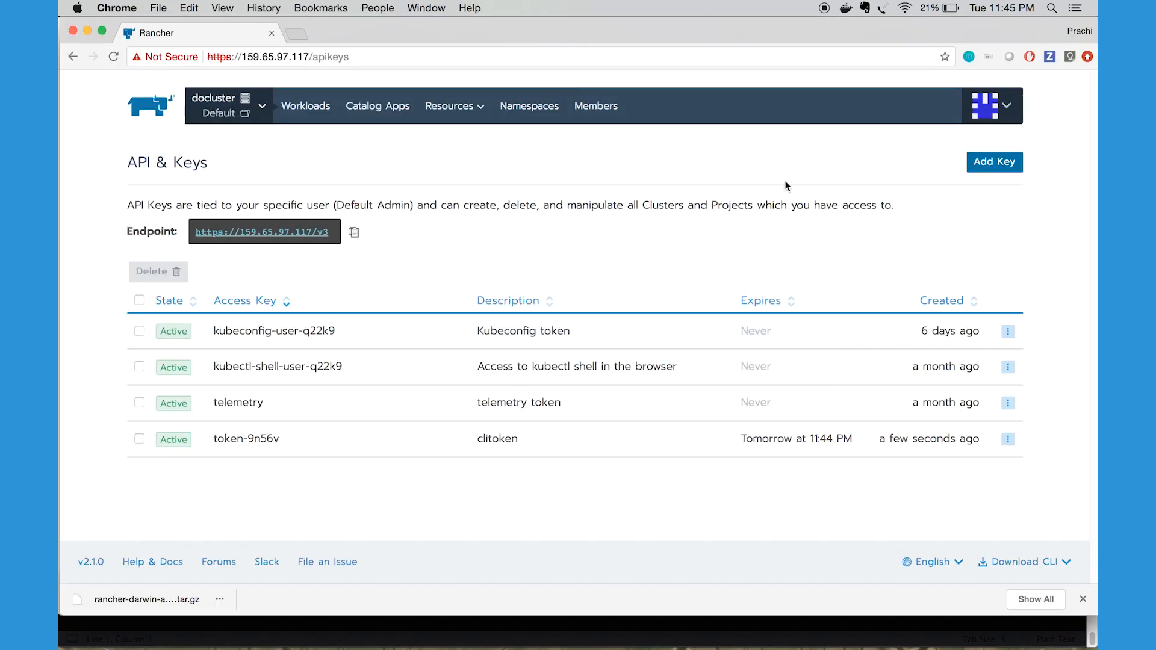
left_click(1020, 111)
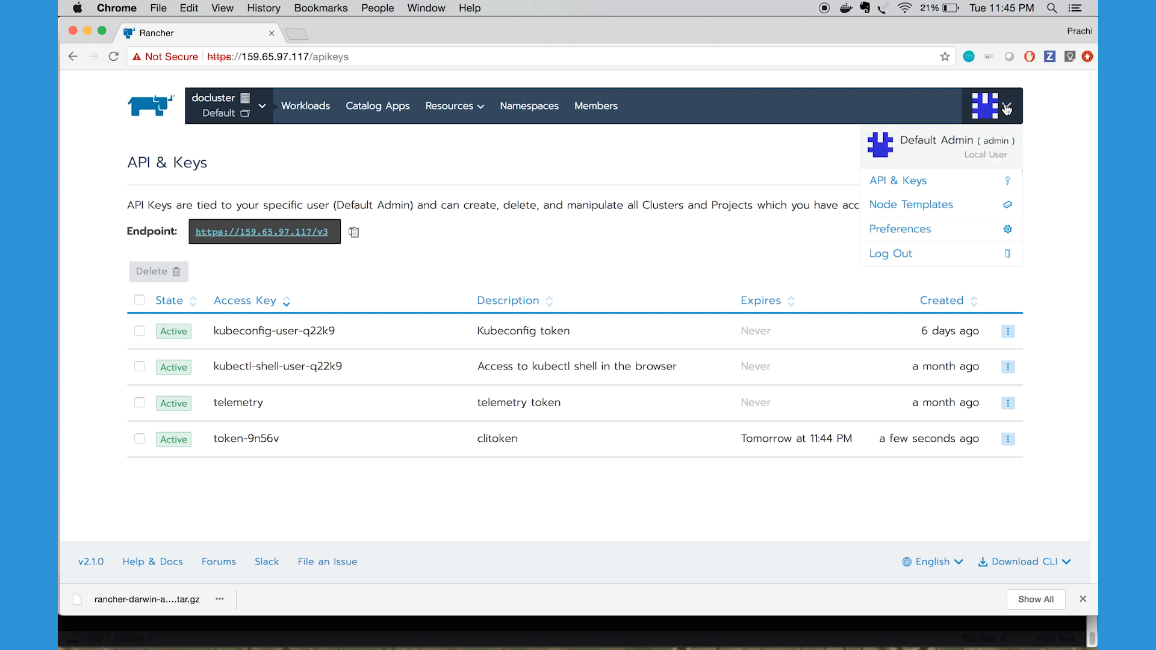
left_click(944, 183)
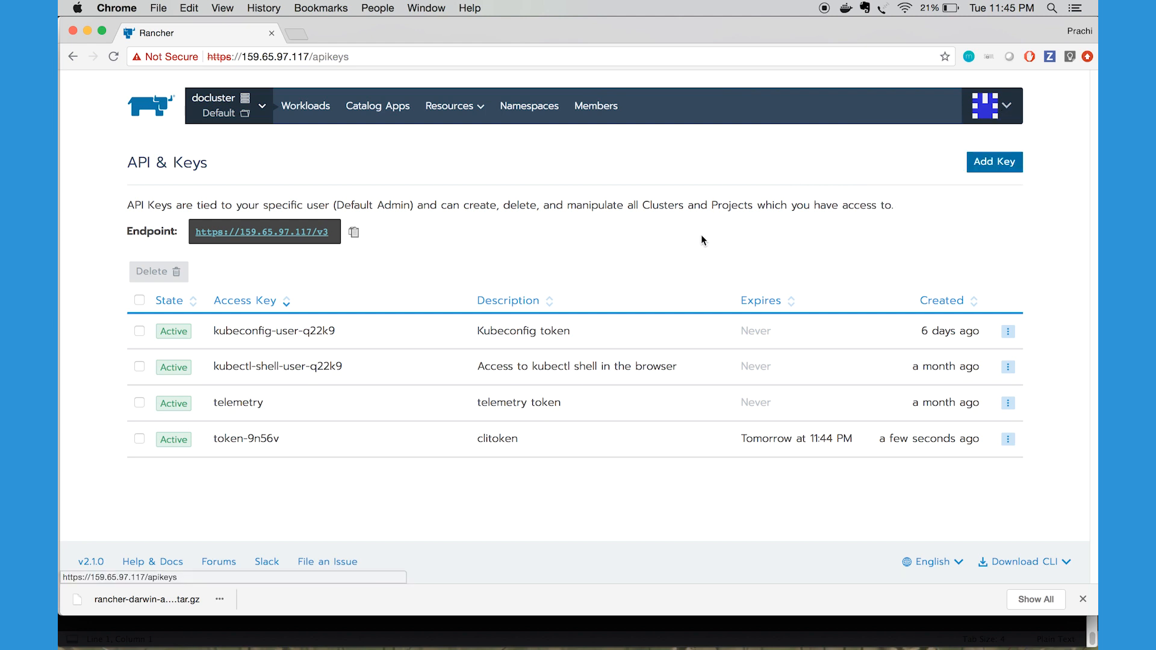
double_click(499, 440)
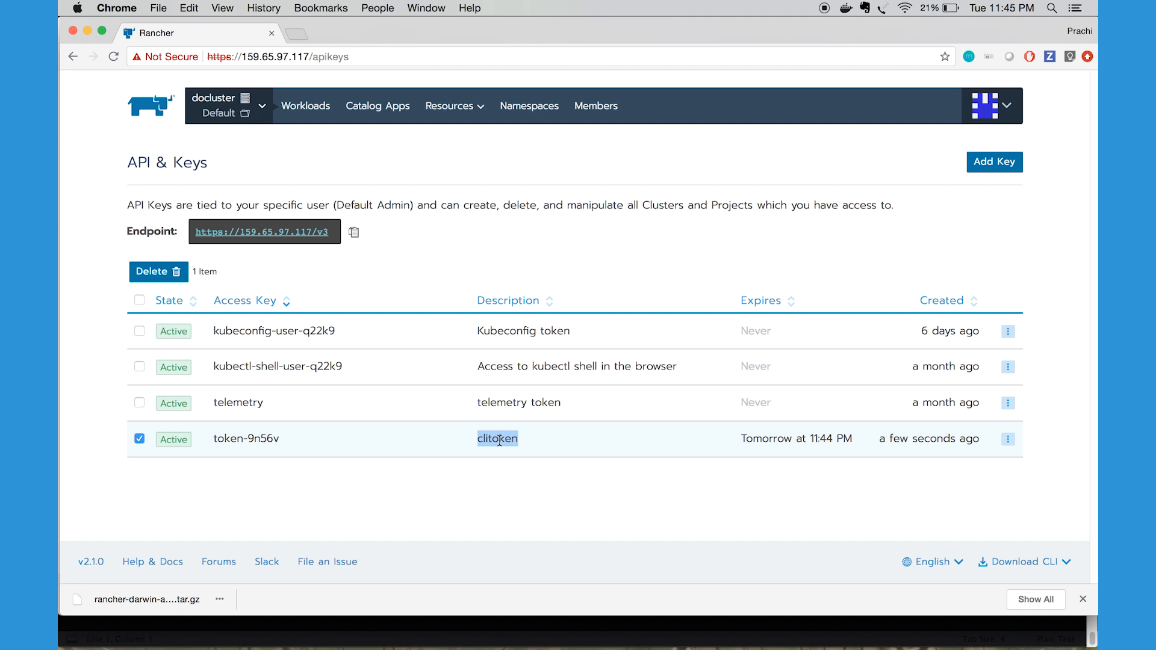
Switch to Terminal and run the prepared Rancher CLI login, accepting the server certificate and choosing project 2, docluster's Default project
key("super+Tab")
key("super+Tab")
key("super+Tab")
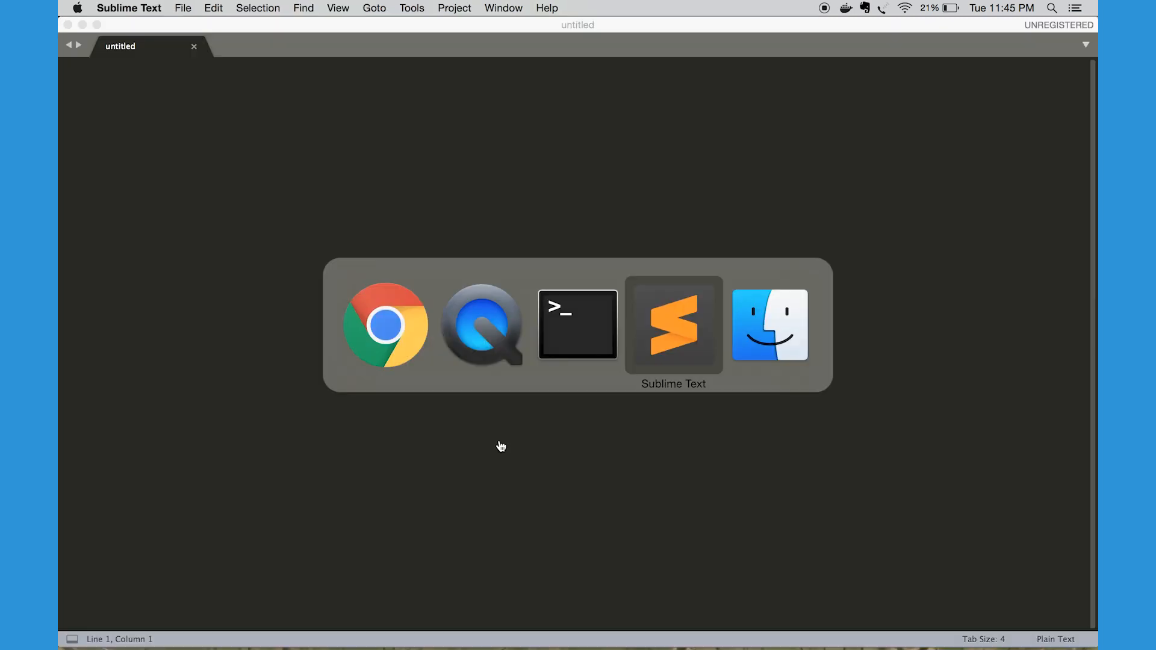
key("super+Tab")
key("super+Tab")
key("super+Tab")
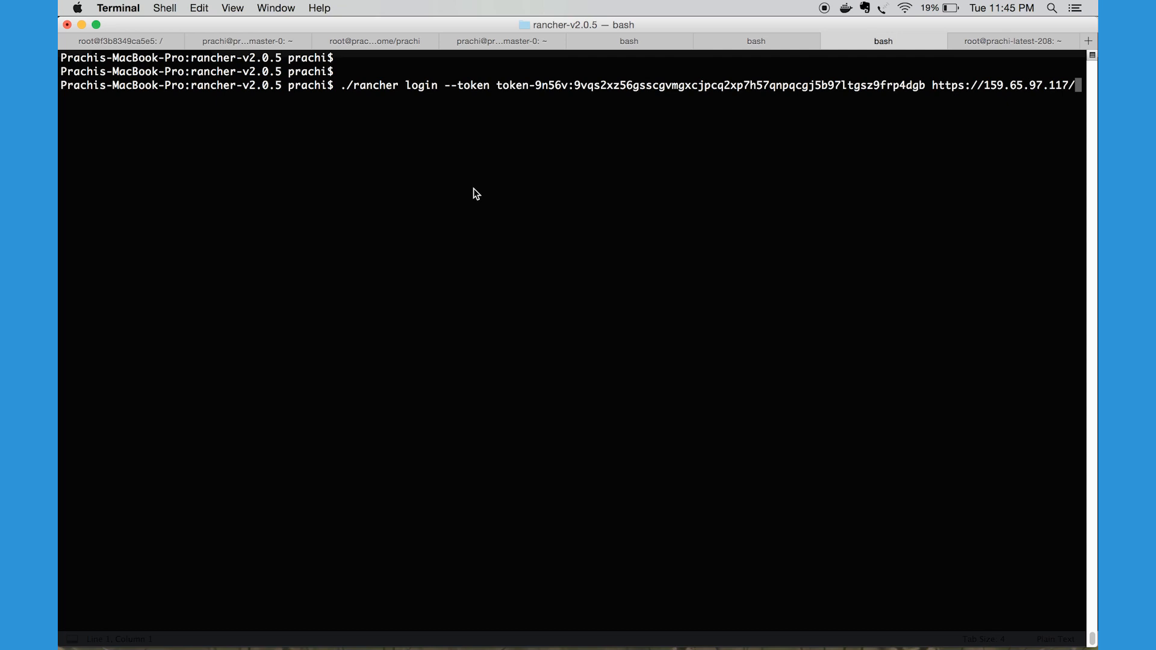
key("Return")
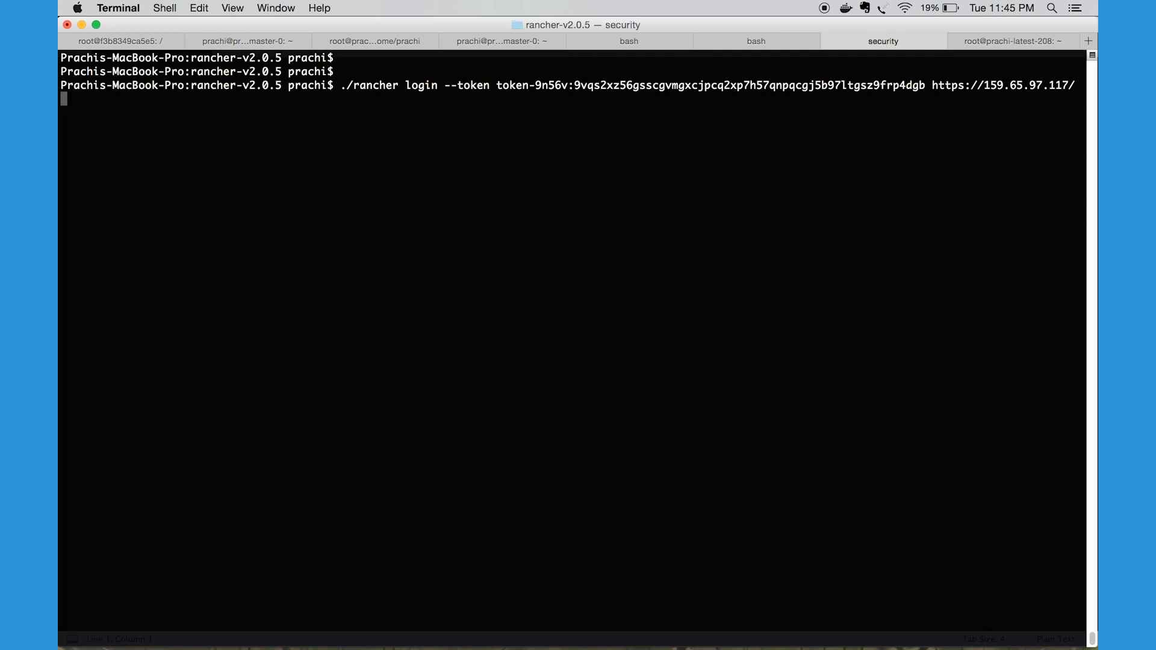
type("yes")
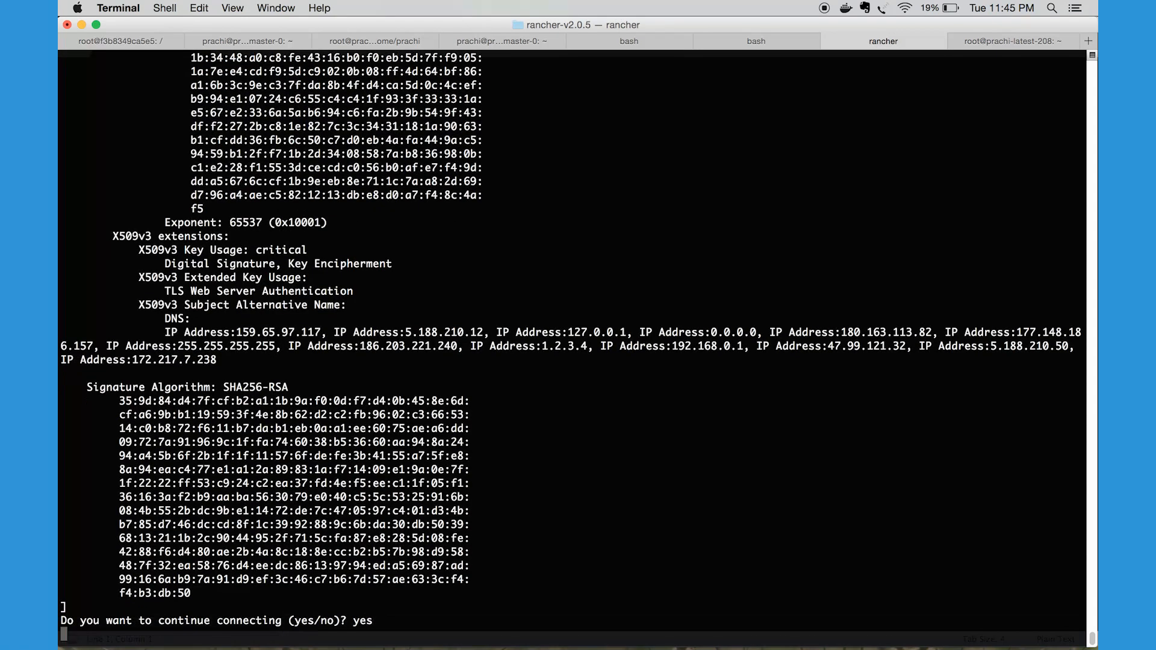
key("Return")
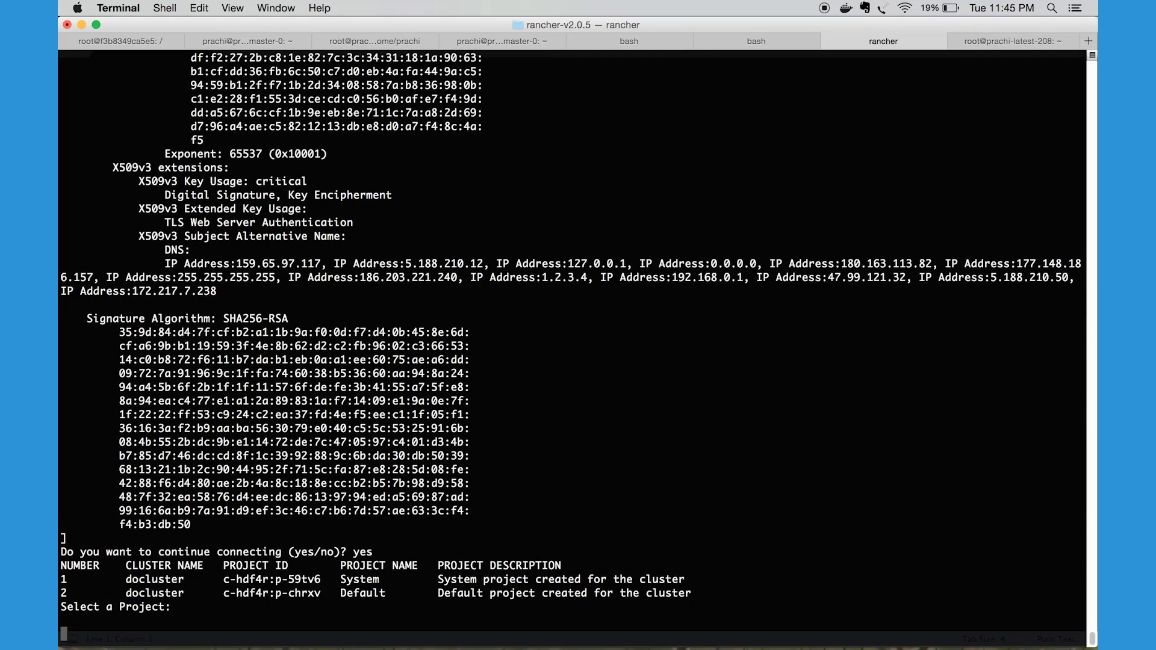
type("2")
key("Return")
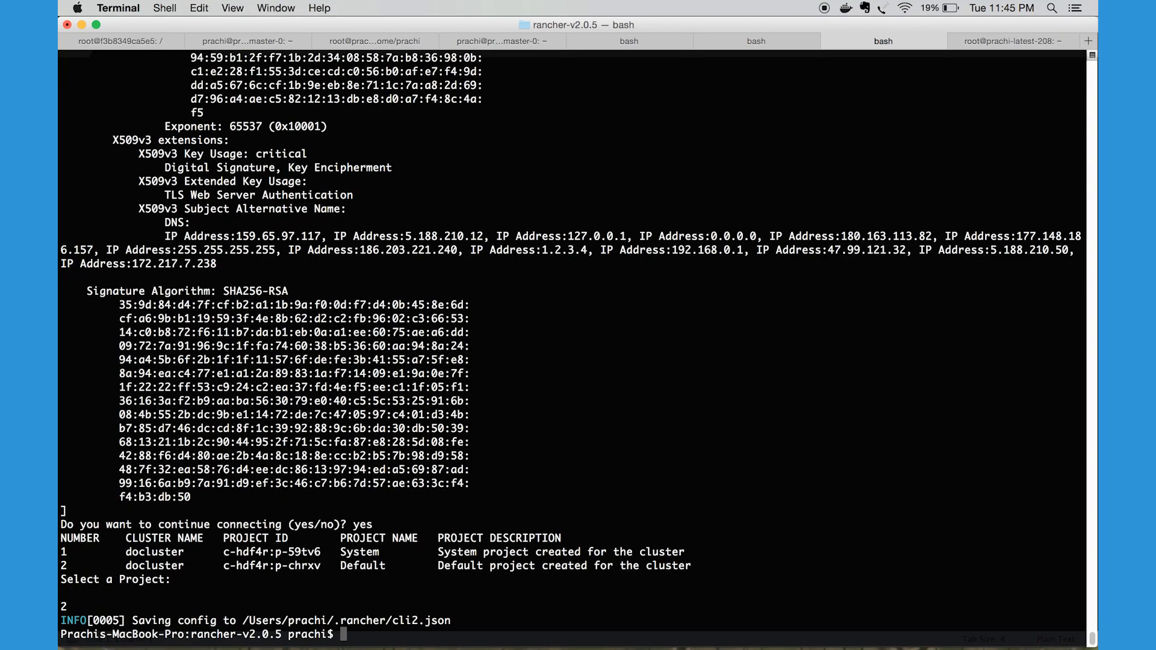
key("Return")
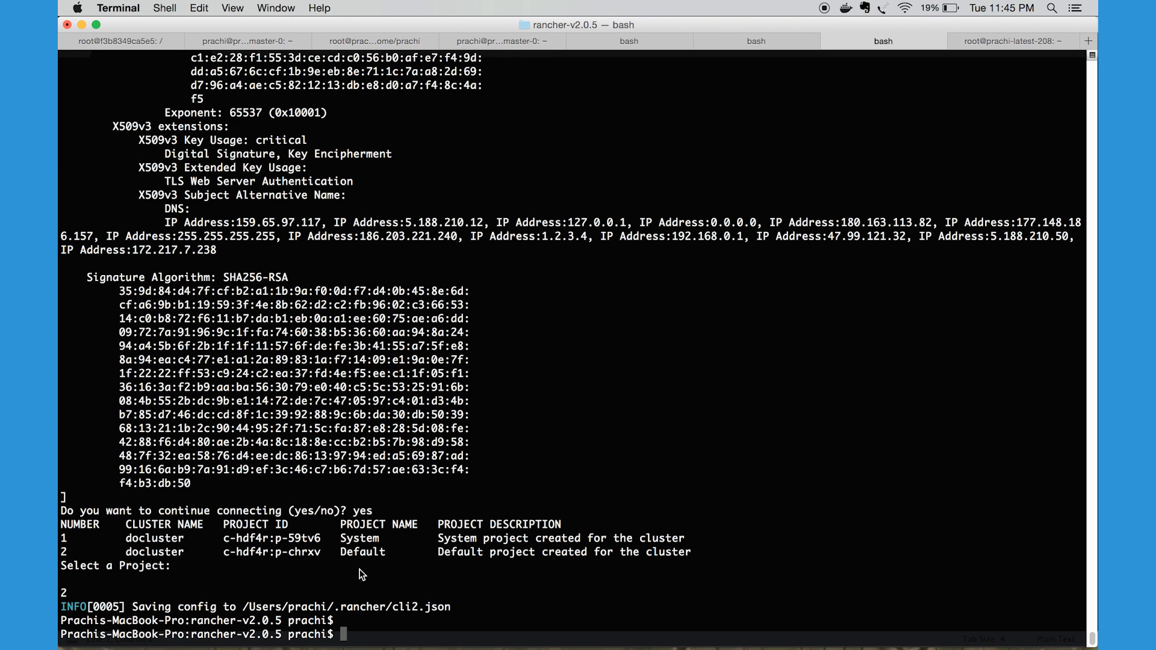
Clear the terminal and create the database deployment from edited-k8s-yaml/edited-database-deployment.yaml with ./rancher kubectl create -f
type("clear")
key("Return")
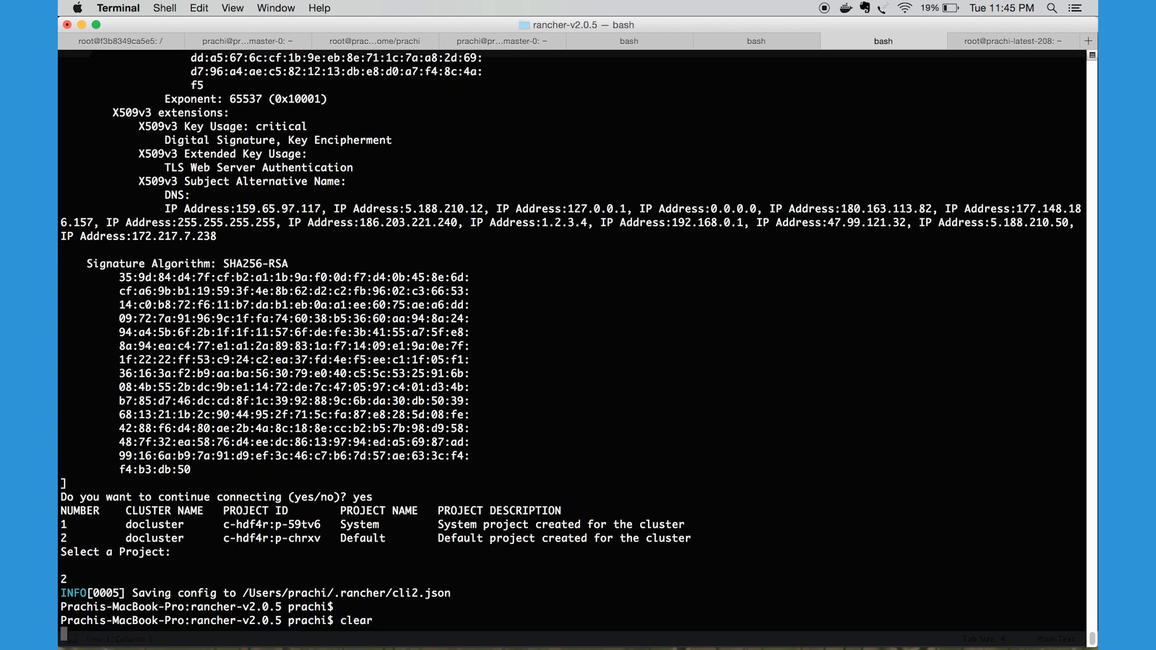
key("Return")
key("Return")
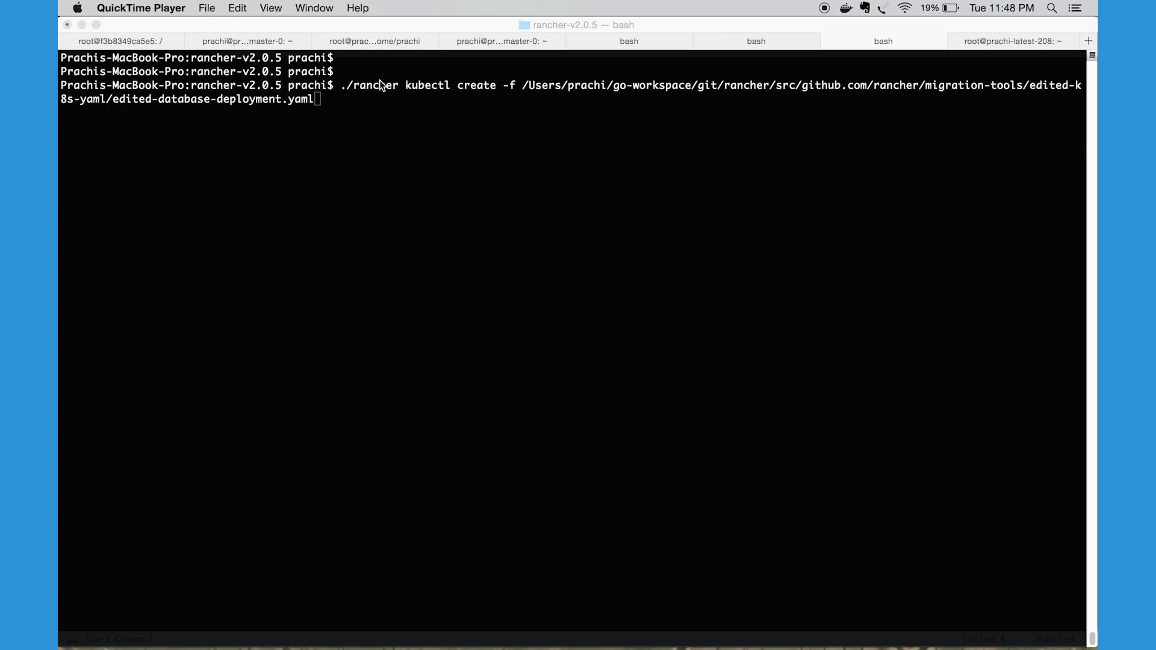
left_click(430, 85)
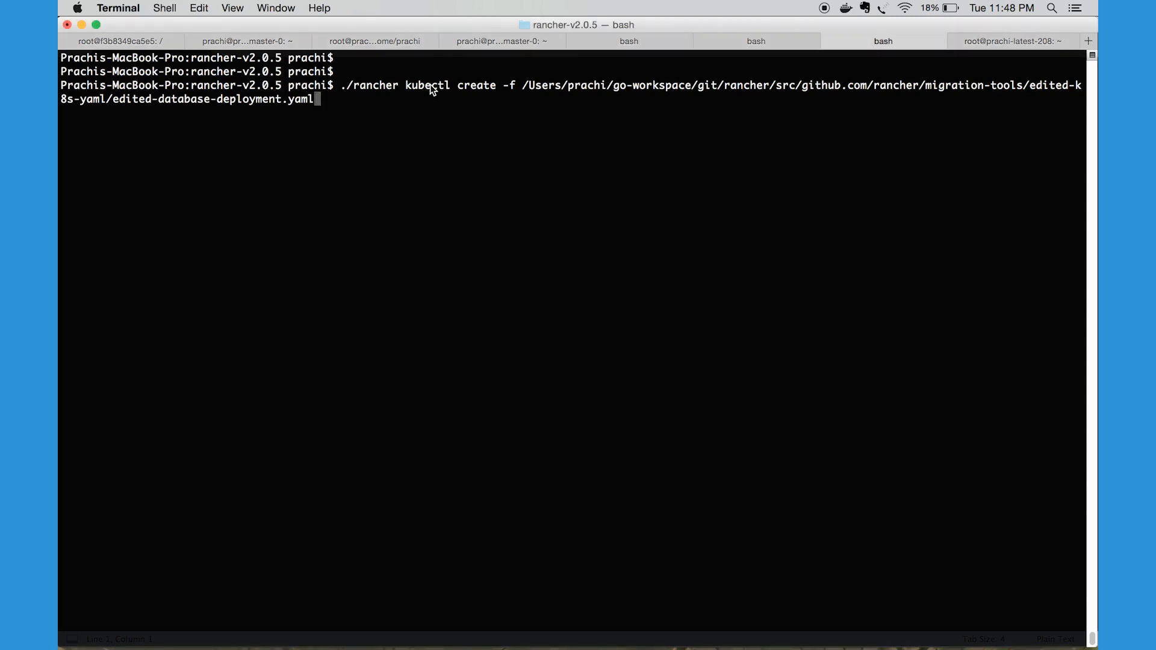
key("Return")
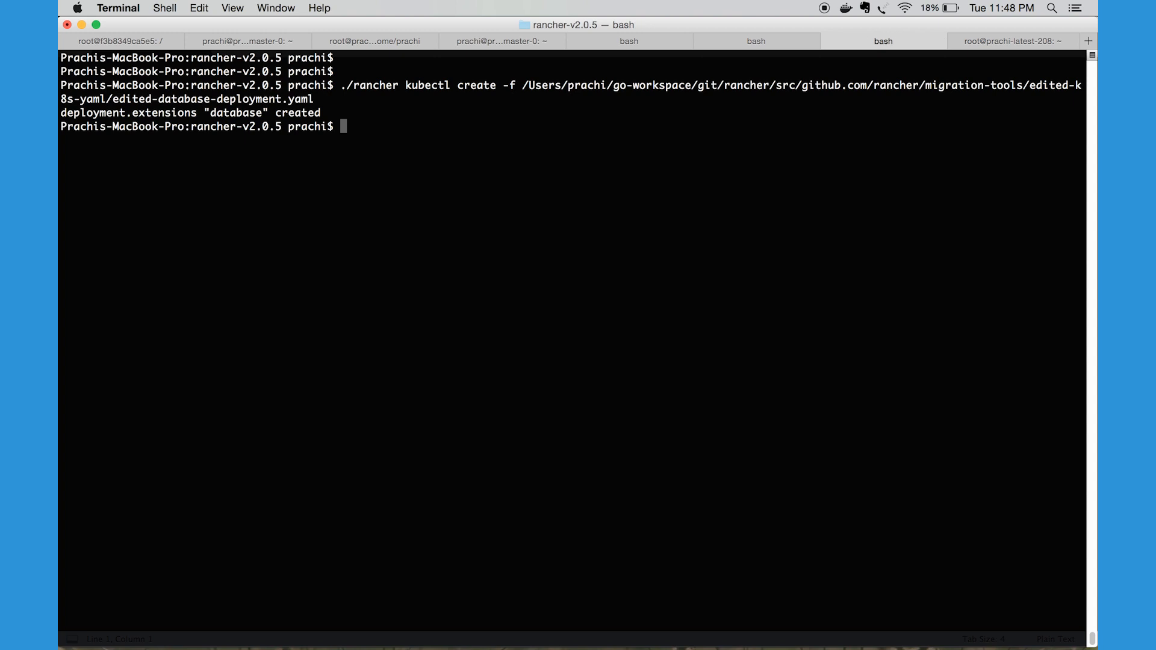
Create the mongo service from edited-k8s-yaml/mongo-service.yaml with ./rancher kubectl create -f
key("Up")
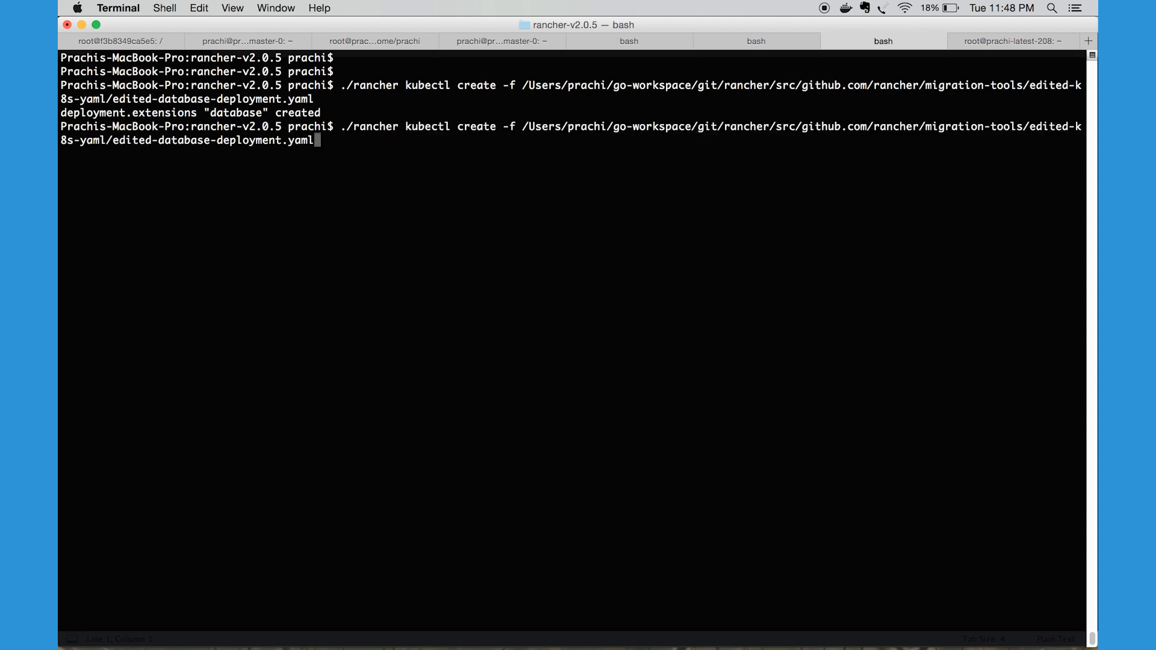
key("BackSpace")
key("BackSpace")
key("BackSpace")
key("BackSpace")
key("BackSpace")
key("BackSpace")
key("BackSpace")
key("BackSpace")
key("BackSpace")
key("BackSpace")
key("BackSpace")
key("BackSpace")
key("BackSpace")
key("BackSpace")
key("BackSpace")
key("BackSpace")
key("BackSpace")
key("BackSpace")
key("BackSpace")
key("BackSpace")
key("BackSpace")
key("BackSpace")
key("BackSpace")
key("BackSpace")
key("BackSpace")
key("BackSpace")
key("BackSpace")
key("BackSpace")
key("BackSpace")
key("BackSpace")
key("BackSpace")
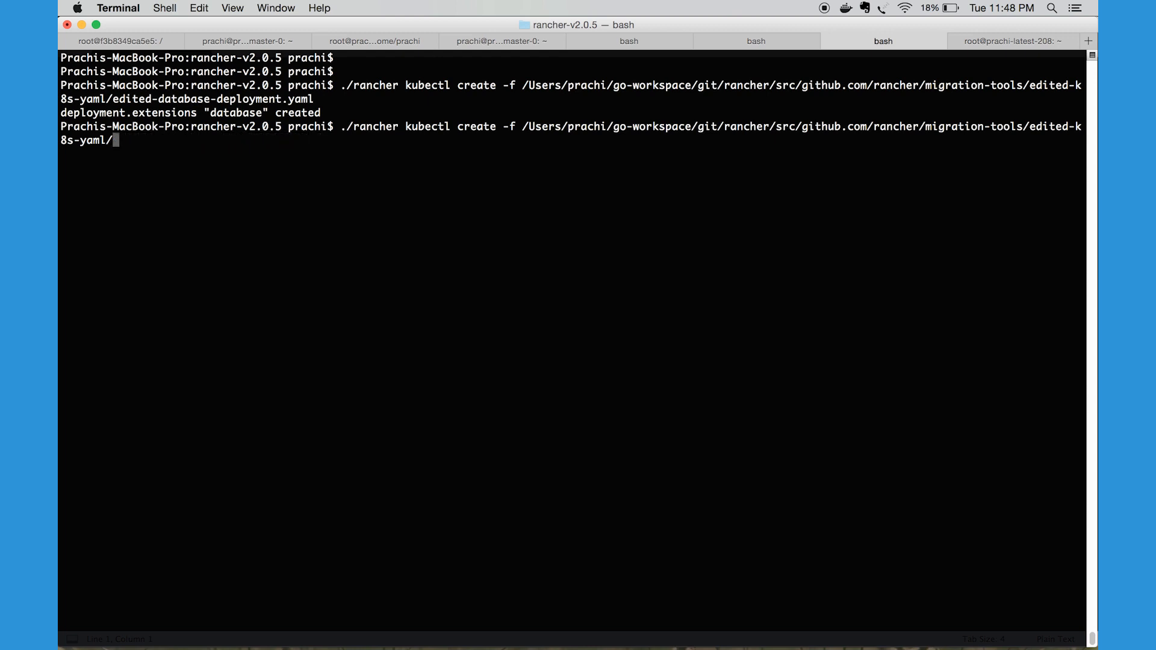
type("mon")
key("Tab")
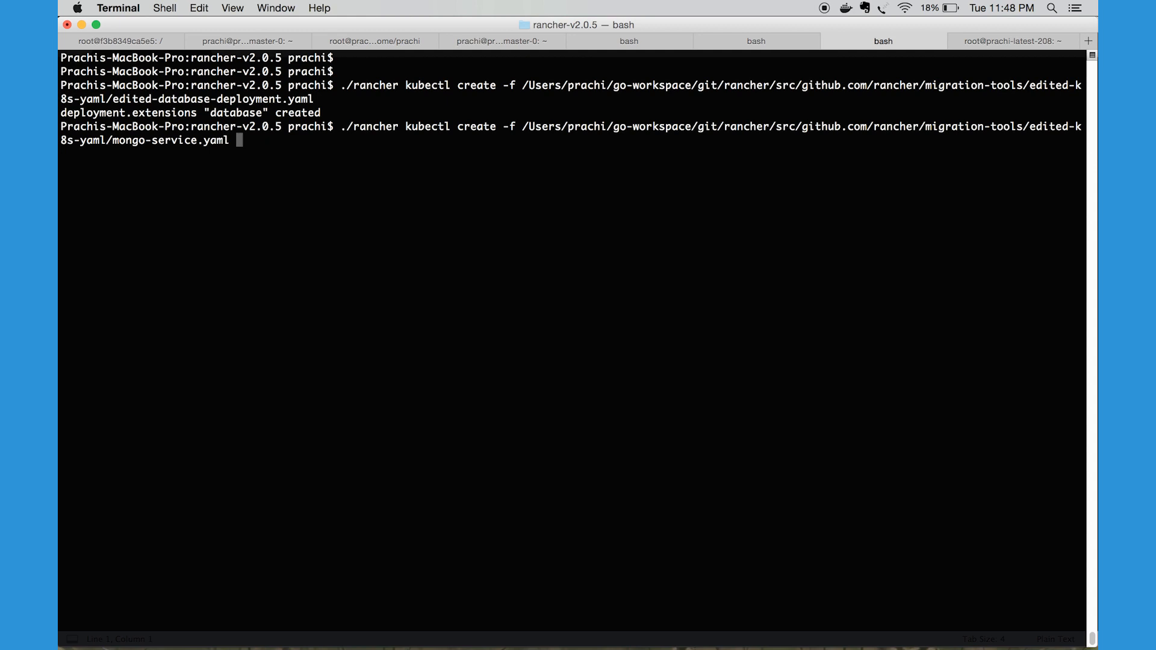
key("Return")
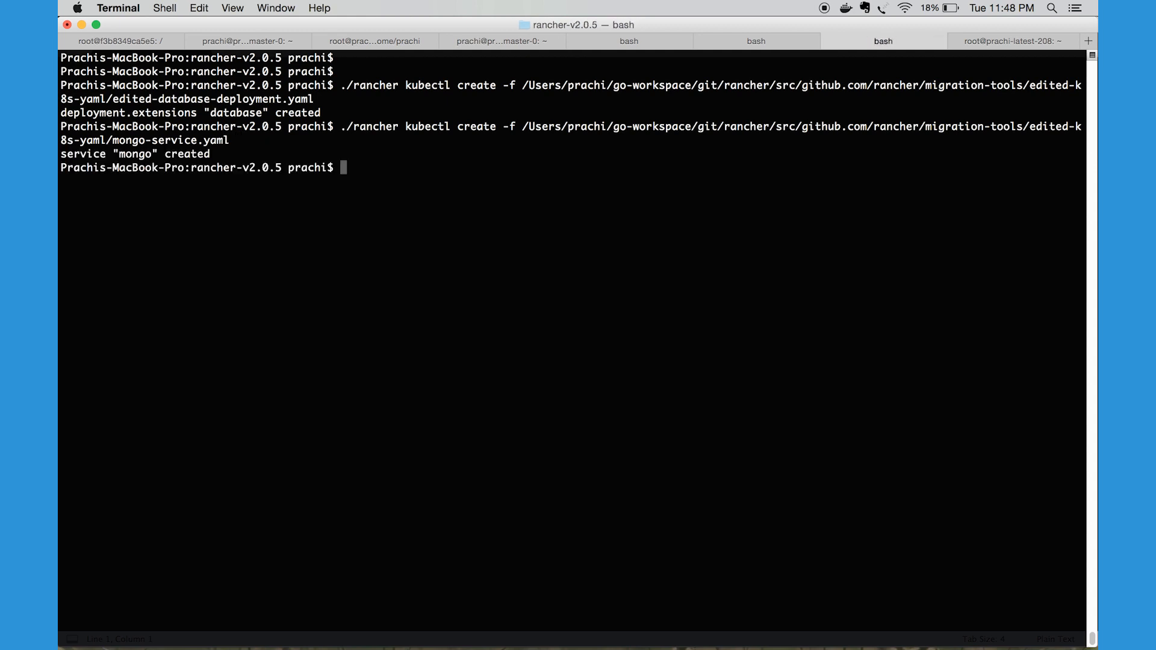
Create the web workload from edited-k8s-yaml/edited-web-deployment.yaml with ./rancher kubectl create -f
key("Up")
key("BackSpace")
key("BackSpace")
key("BackSpace")
key("BackSpace")
key("BackSpace")
key("BackSpace")
key("BackSpace")
key("BackSpace")
key("BackSpace")
key("BackSpace")
key("BackSpace")
key("BackSpace")
key("BackSpace")
key("BackSpace")
key("BackSpace")
key("BackSpace")
key("BackSpace")
key("BackSpace")
key("BackSpace")
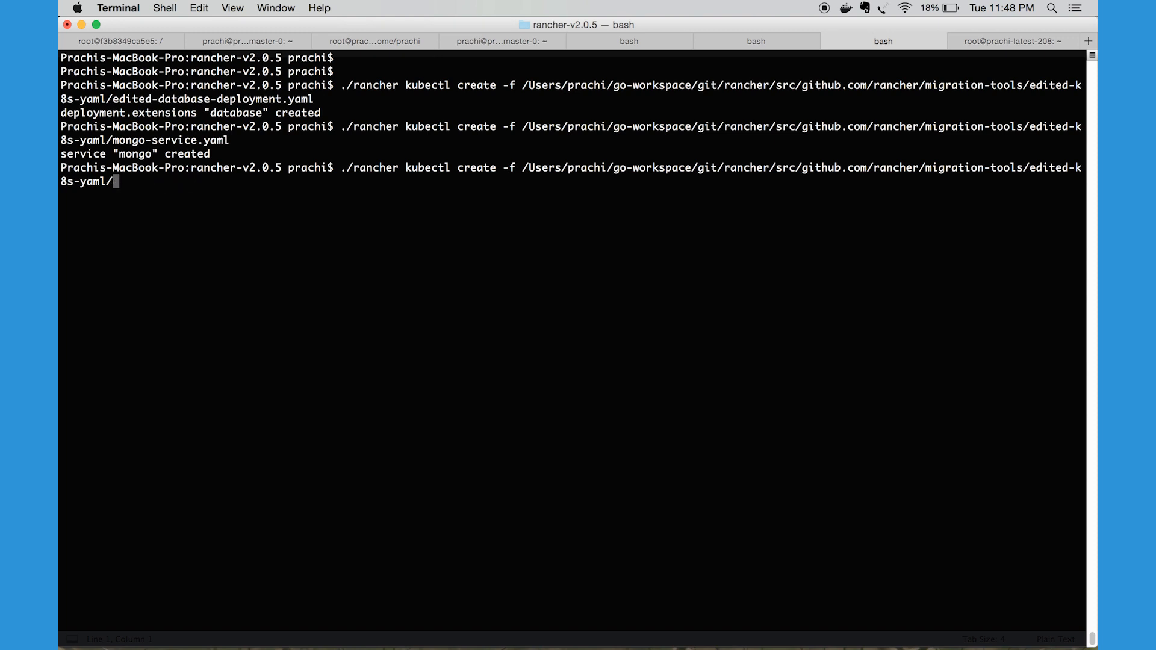
type("we")
key("BackSpace")
key("BackSpace")
type("ed")
key("Tab")
type("we")
key("Tab")
key("Return")
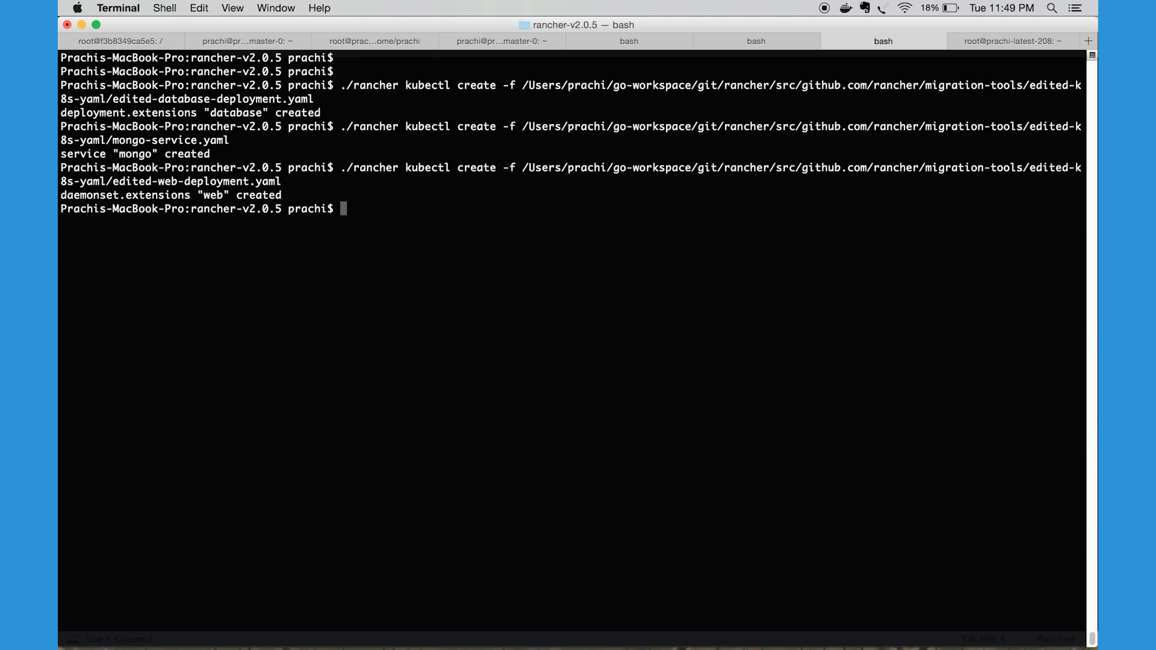
Create the web service from edited-k8s-yaml/web-service.yaml with ./rancher kubectl create -f
key("Up")
key("BackSpace")
key("BackSpace")
key("BackSpace")
key("BackSpace")
key("BackSpace")
key("BackSpace")
key("BackSpace")
key("BackSpace")
key("BackSpace")
key("BackSpace")
key("BackSpace")
key("BackSpace")
key("BackSpace")
key("BackSpace")
key("BackSpace")
key("BackSpace")
key("BackSpace")
key("BackSpace")
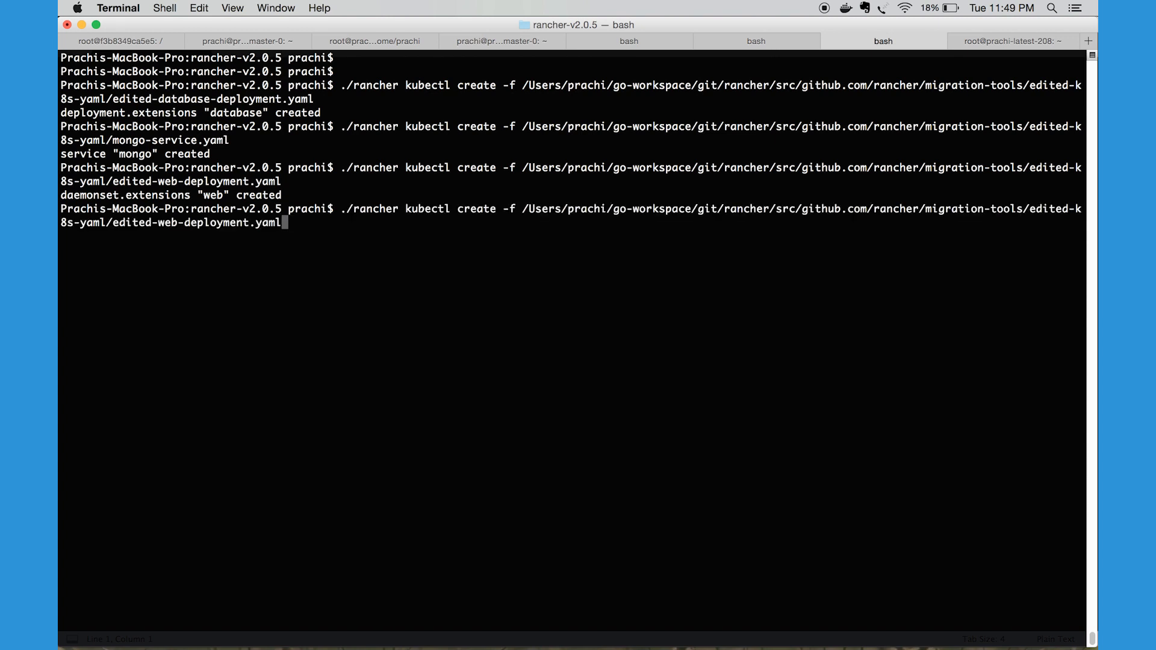
key("BackSpace")
key("BackSpace")
key("BackSpace")
key("BackSpace")
key("BackSpace")
key("BackSpace")
key("BackSpace")
key("BackSpace")
key("BackSpace")
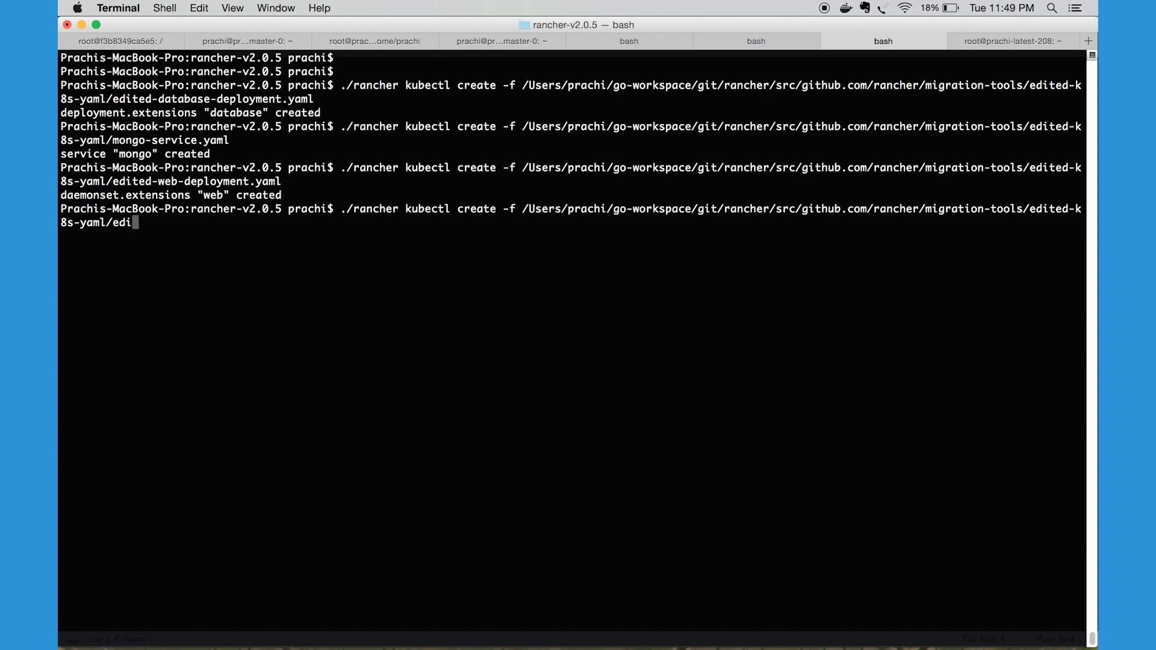
type("web-ser")
key("Tab")
key("Return")
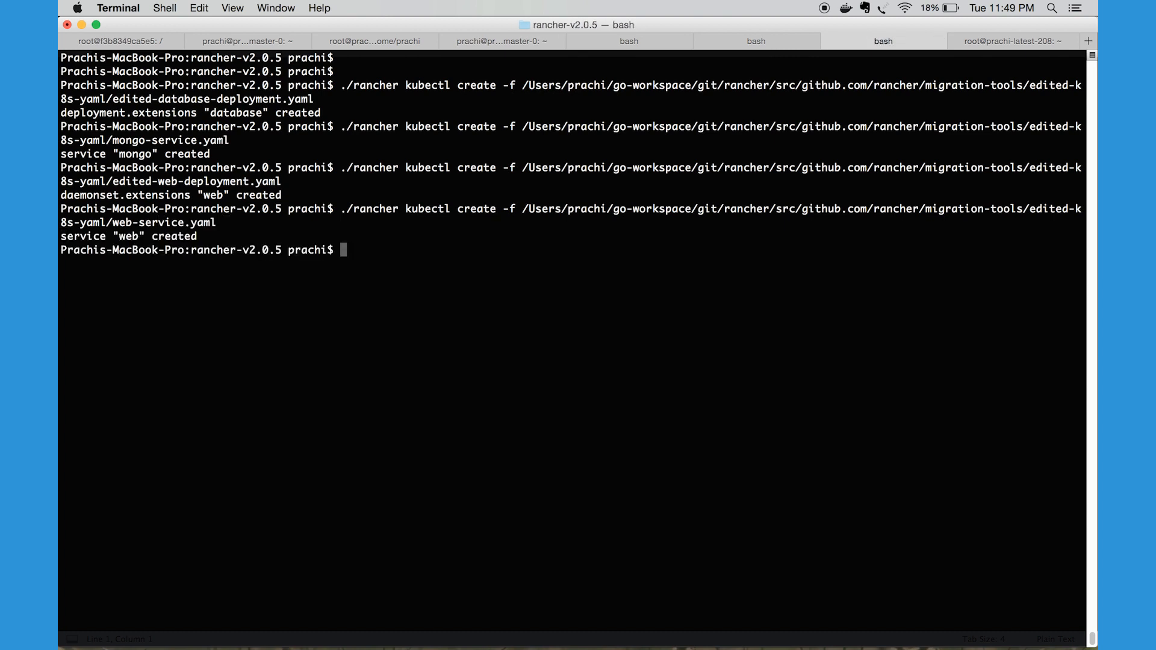
key("Return")
key("Return")
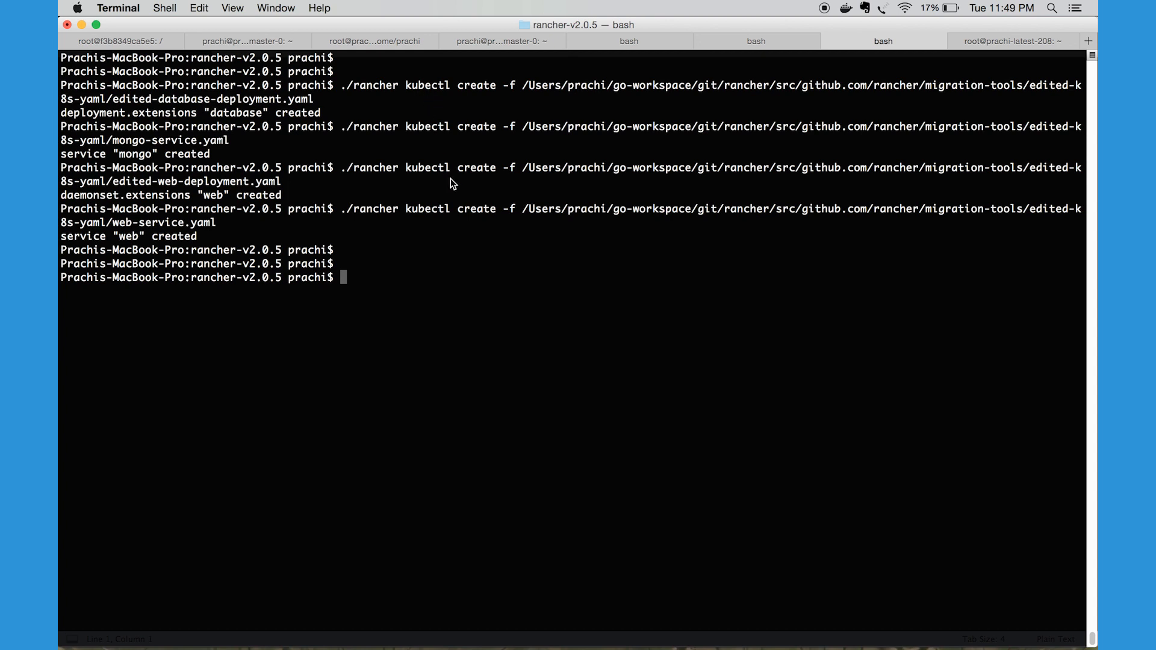
Switch to Chrome and open the workloads of docluster's Default project to check the myapp namespace
key("super+Tab")
key("super+Tab")
key("super+Tab")
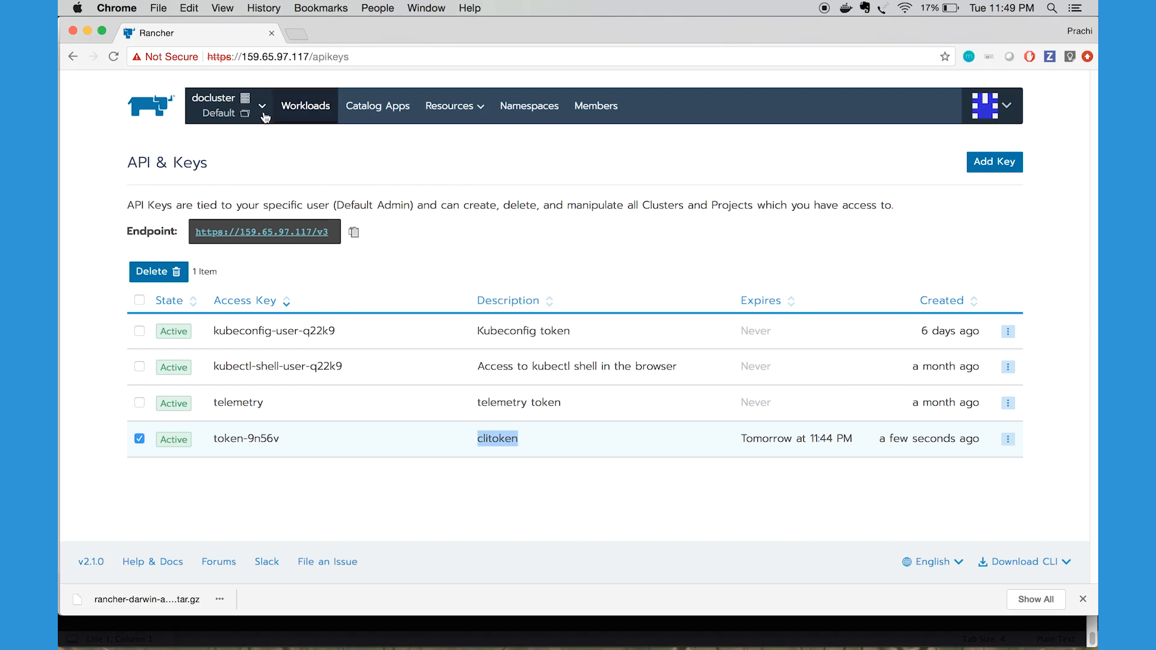
left_click(243, 113)
left_click(244, 192)
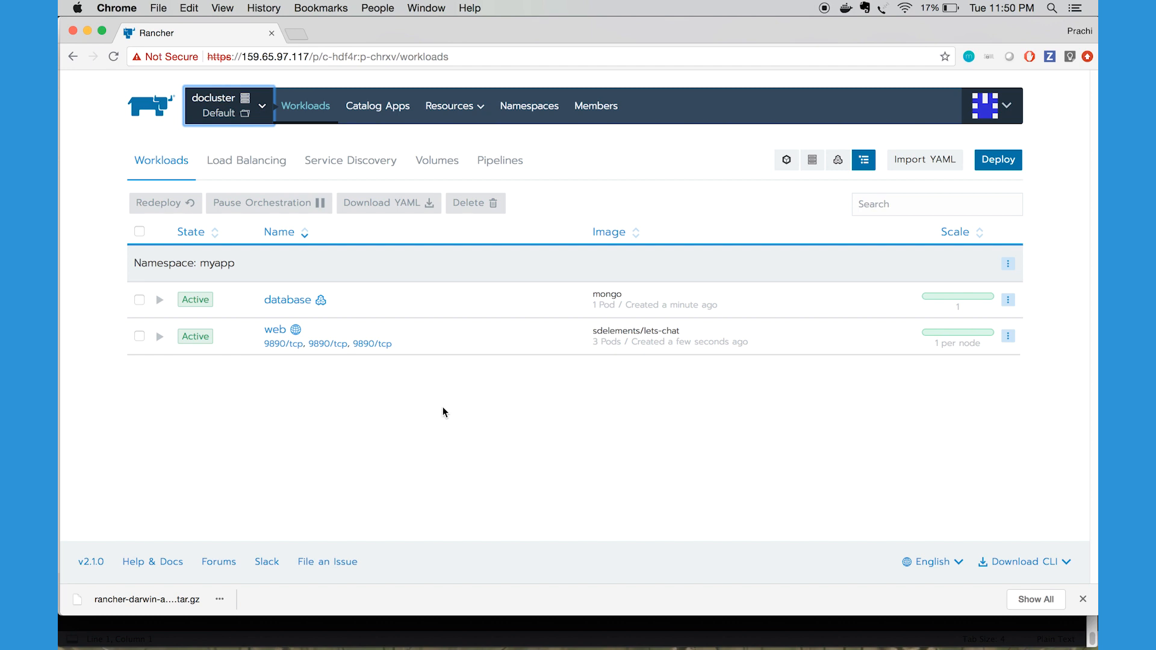
Open the web workload's first 9890/tcp endpoint, check the Let's Chat sign-in page and its address, and return to the Rancher page
left_click(277, 348)
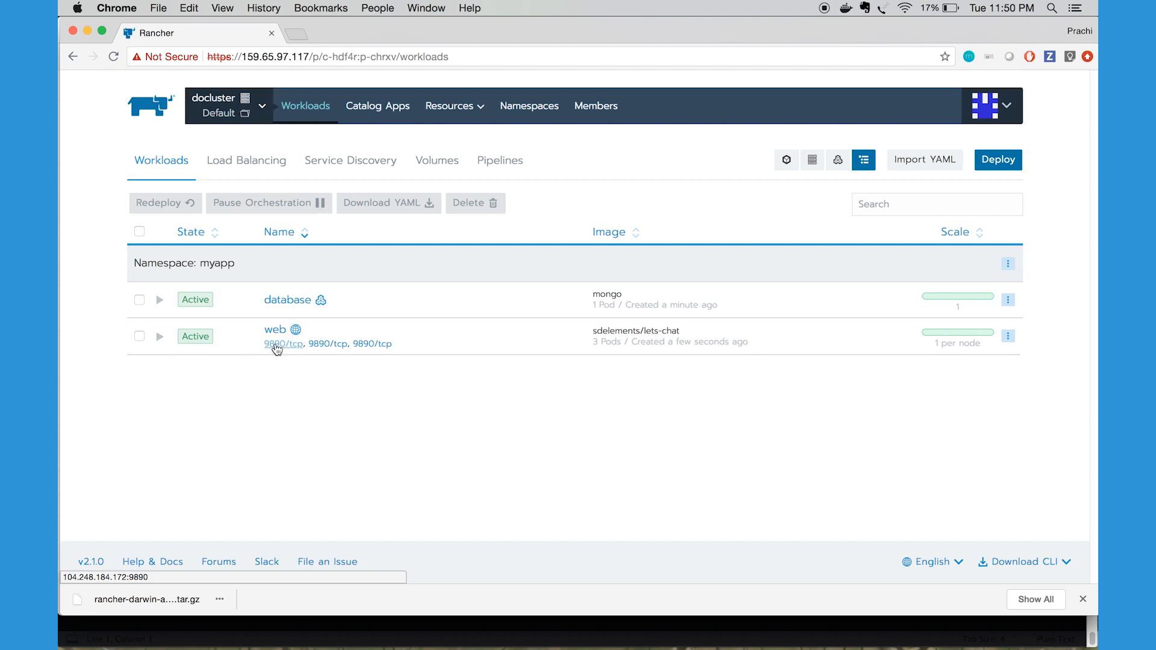
left_click(342, 38)
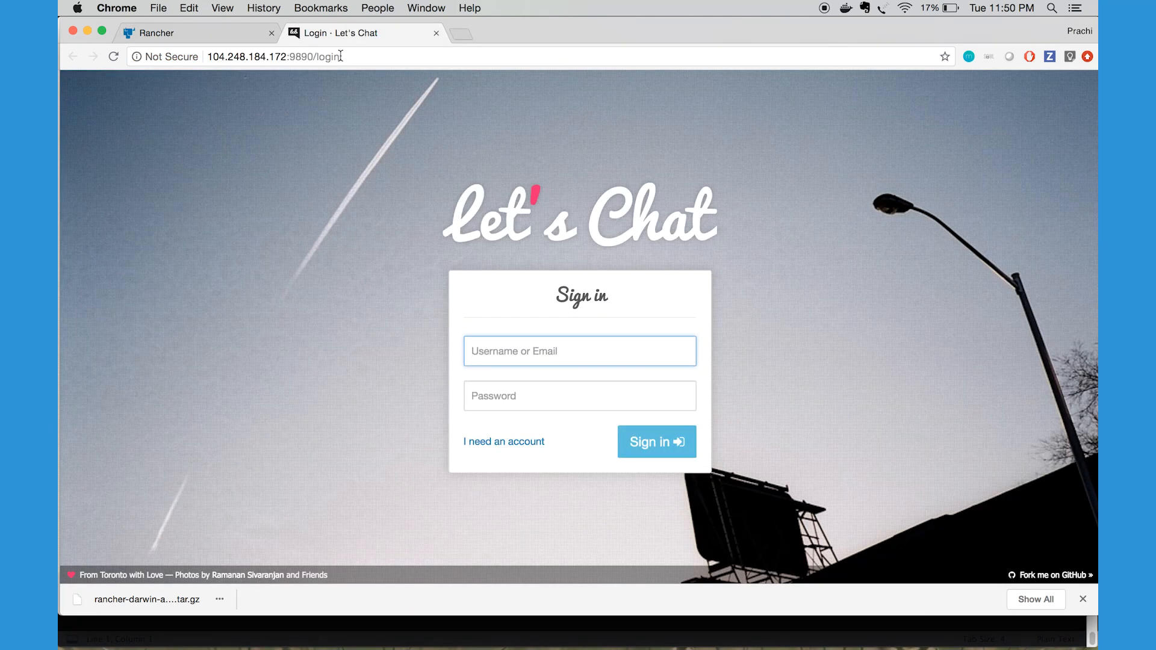
left_click(340, 55)
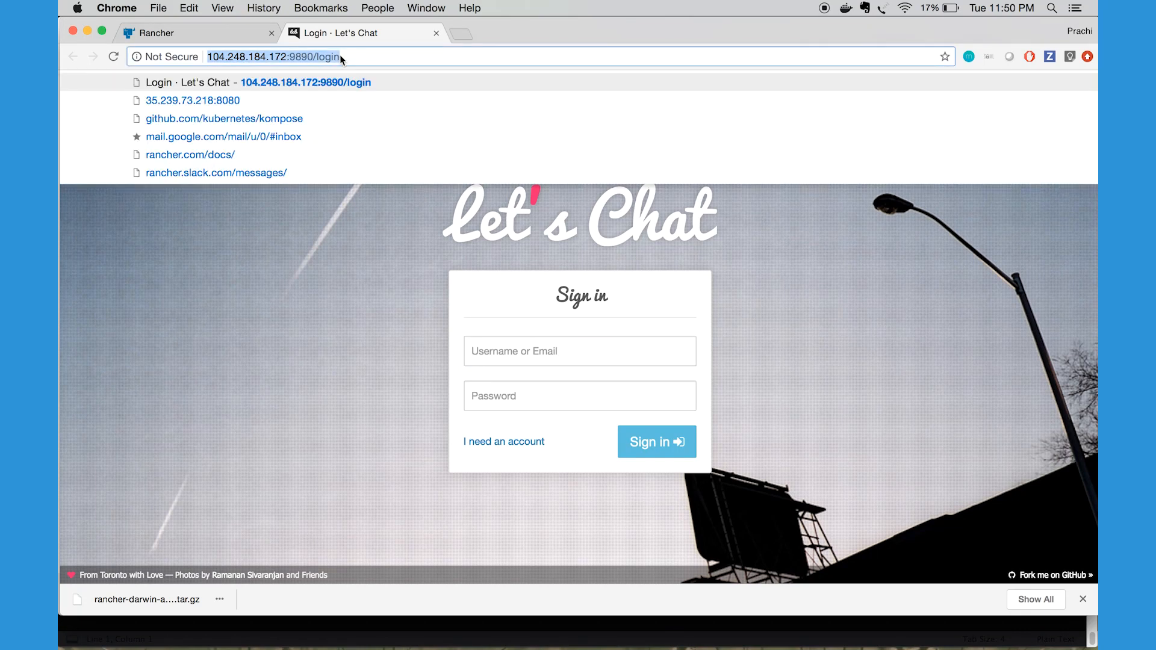
left_click(364, 54)
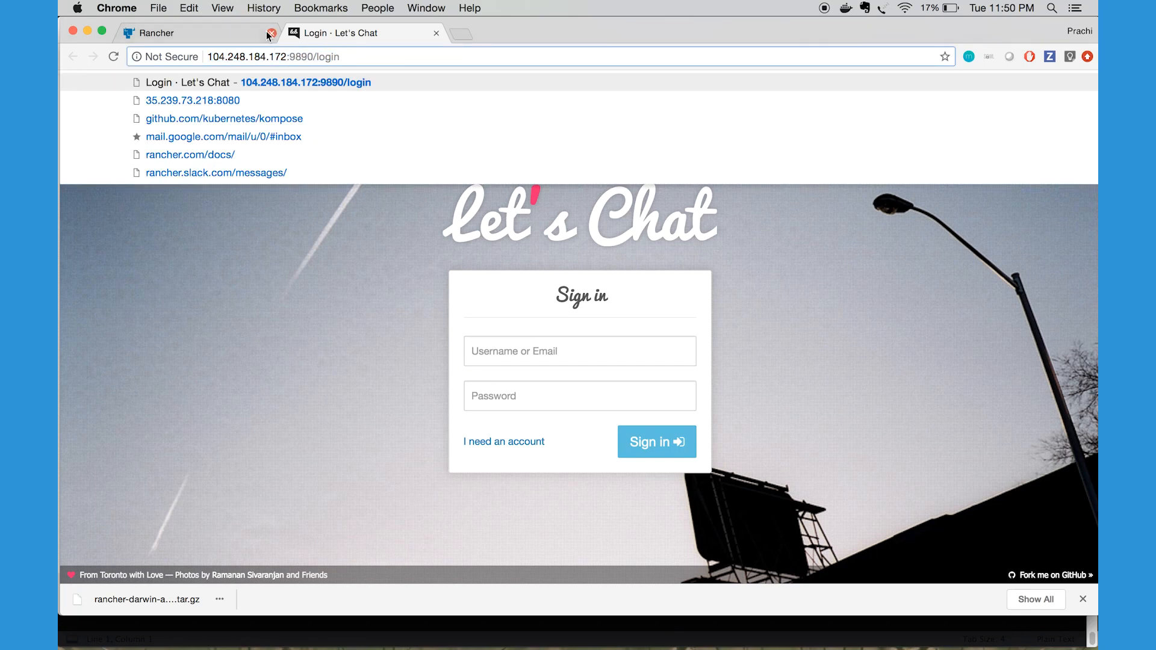
left_click(237, 27)
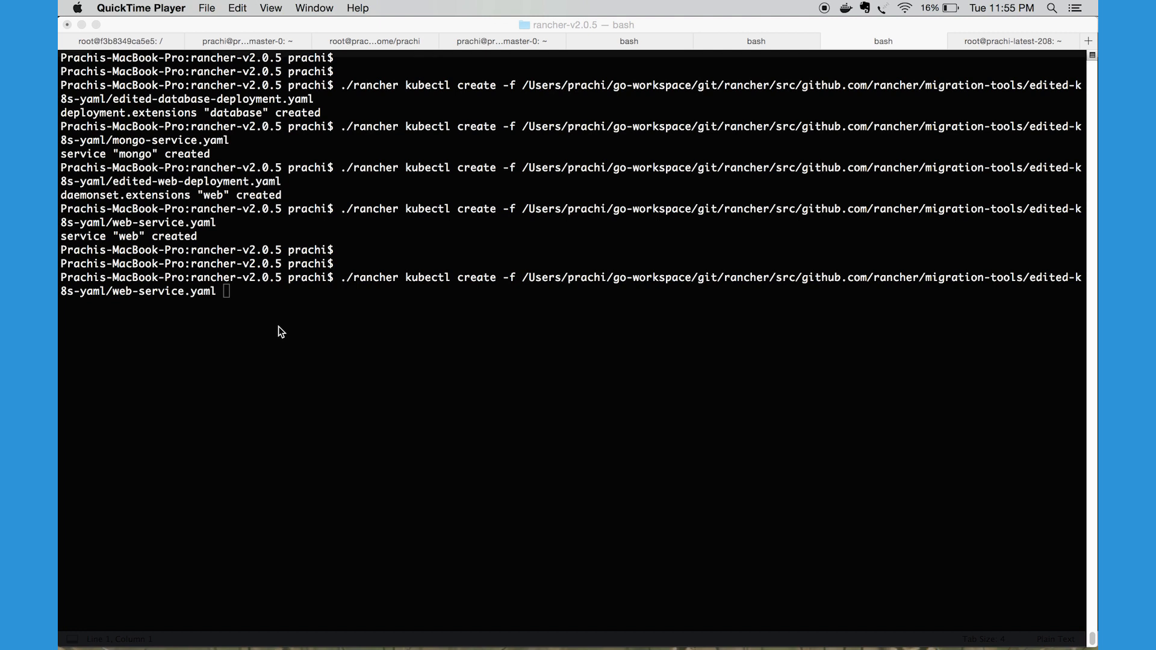
In Terminal, create the load balancer ingress from edited-k8s-yaml/weblb-ingress.yaml with ./rancher kubectl create -f
left_click(278, 326)
key("BackSpace")
key("BackSpace")
key("BackSpace")
key("BackSpace")
key("BackSpace")
key("BackSpace")
key("BackSpace")
key("BackSpace")
key("BackSpace")
key("BackSpace")
key("BackSpace")
key("BackSpace")
key("BackSpace")
key("BackSpace")
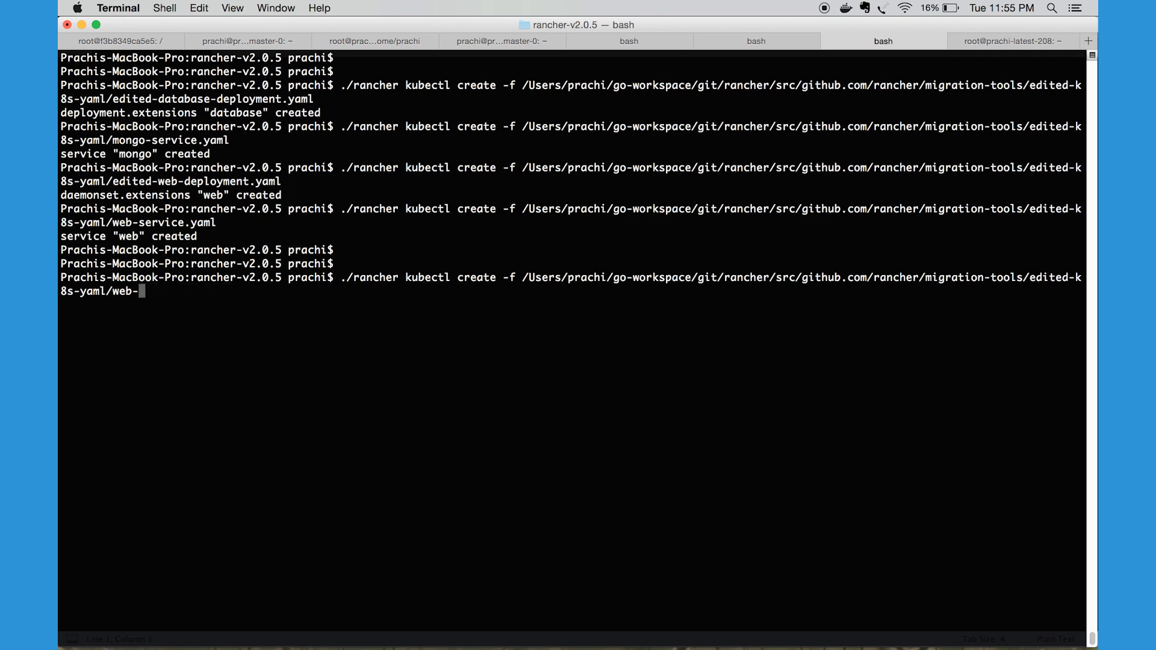
type("lb")
key("Tab")
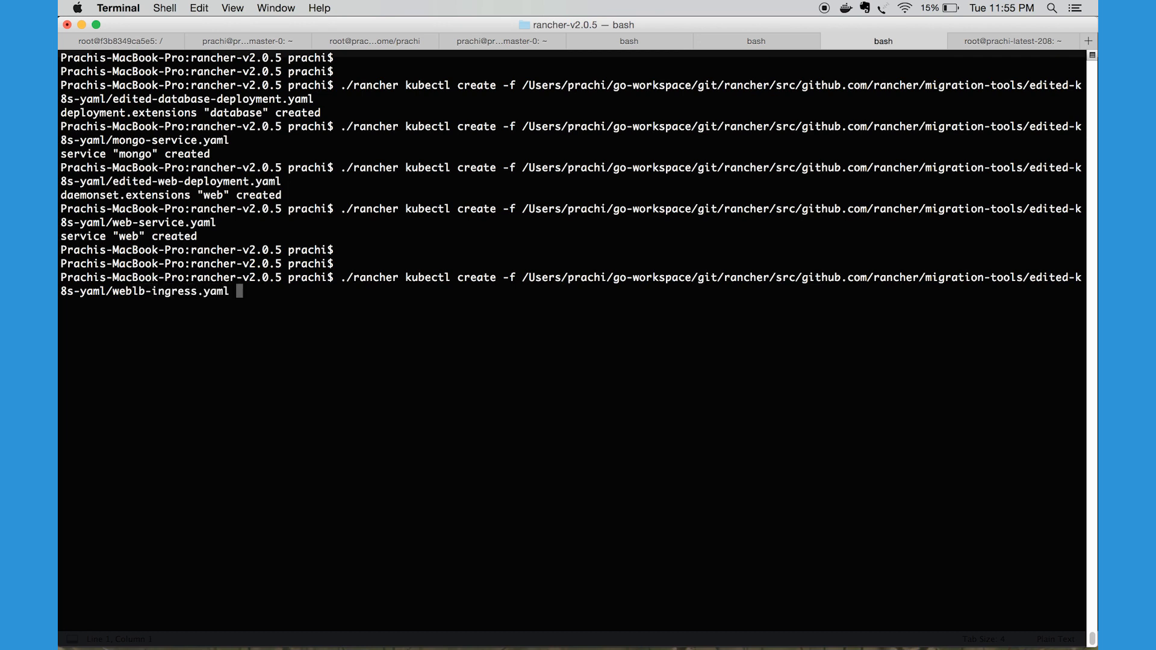
key("Return")
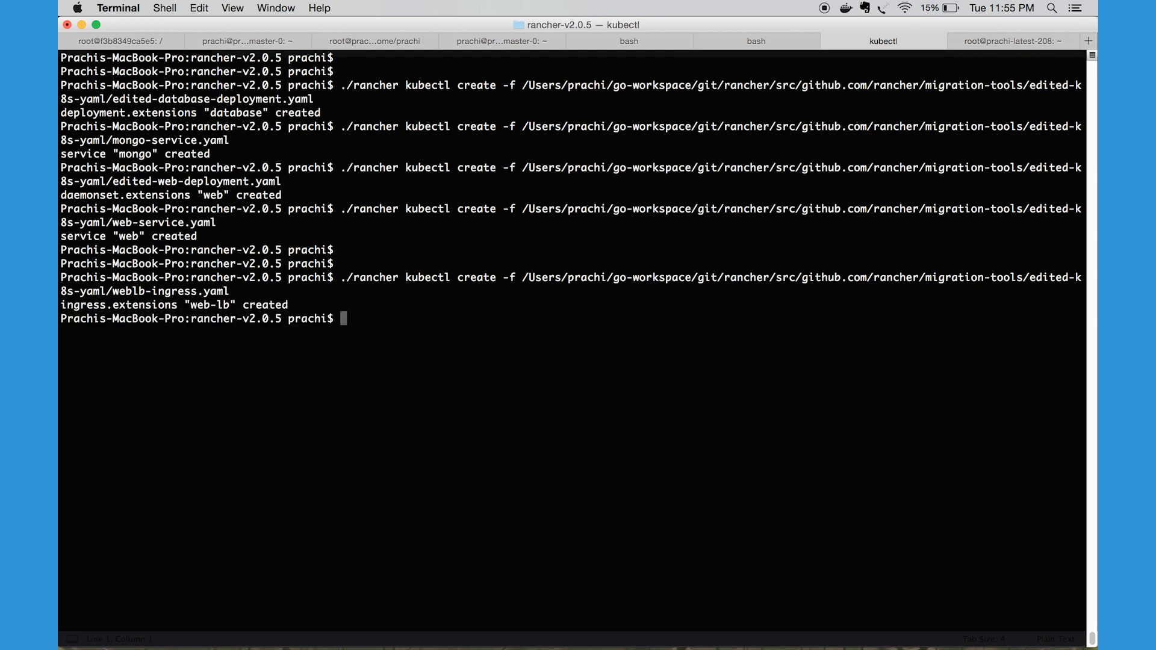
Switch to Chrome and open the load balancing page of docluster's Default project to check the web-lb ingress
key("Return")
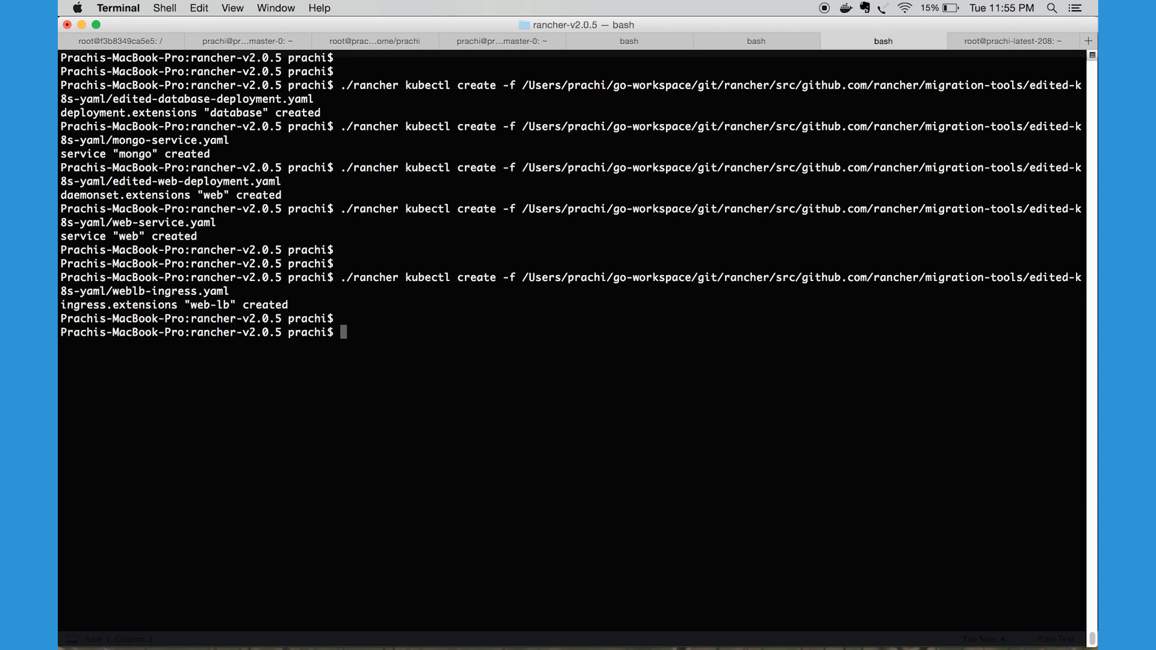
key("super+Tab")
key("super+Tab")
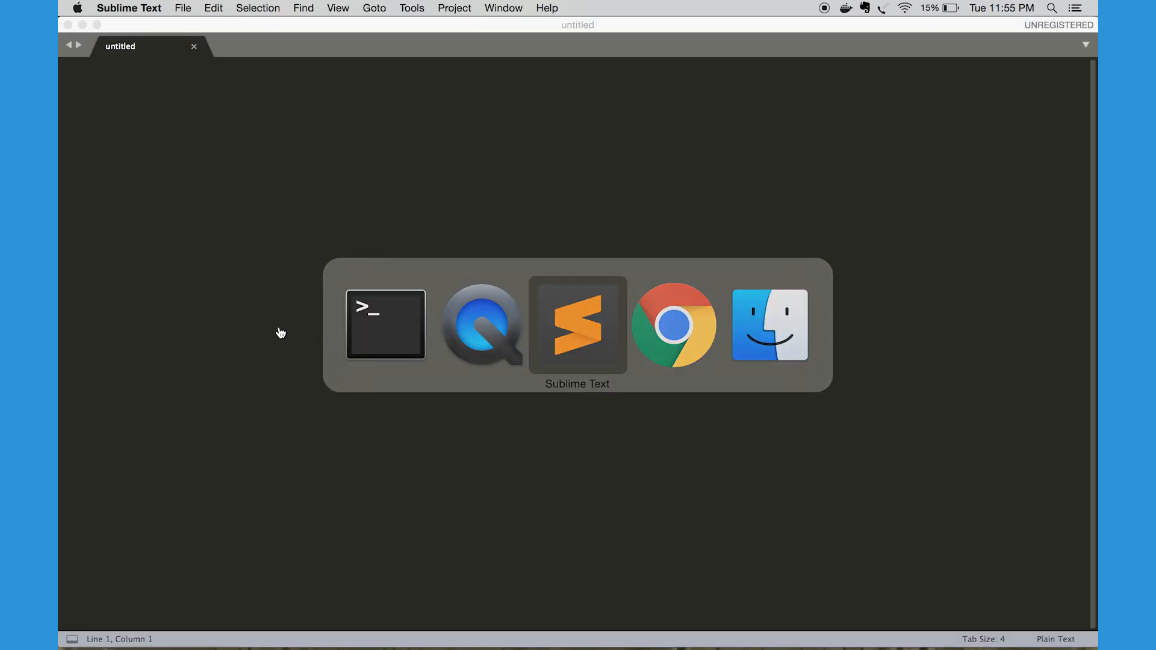
key("super+Tab")
key("super+Tab")
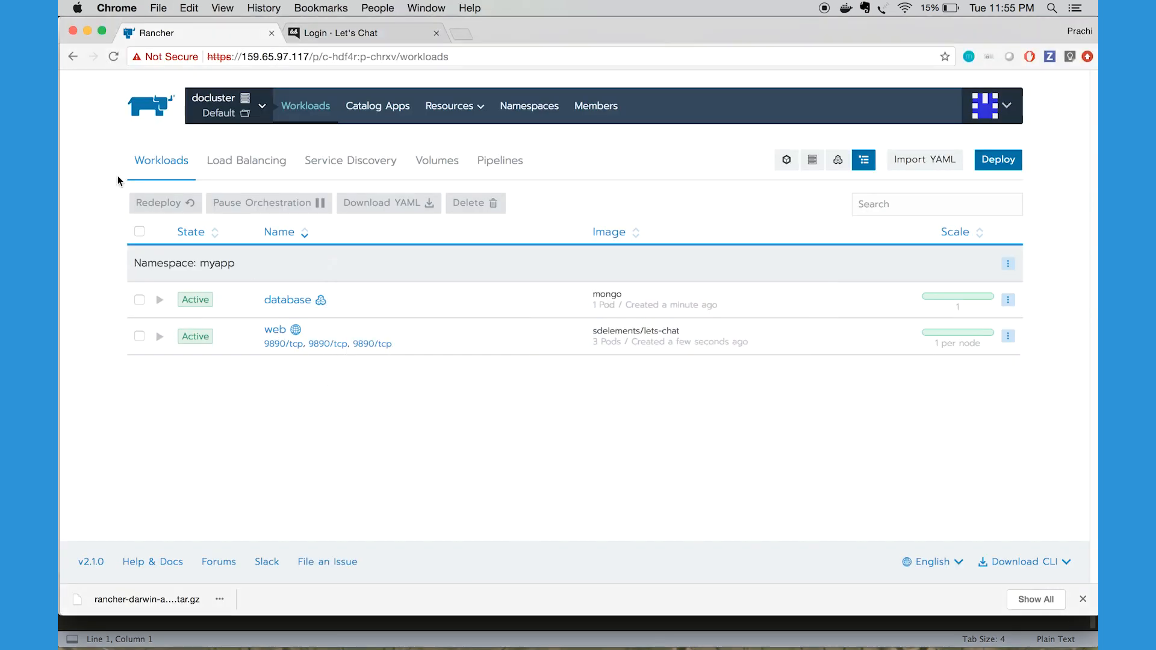
left_click(238, 106)
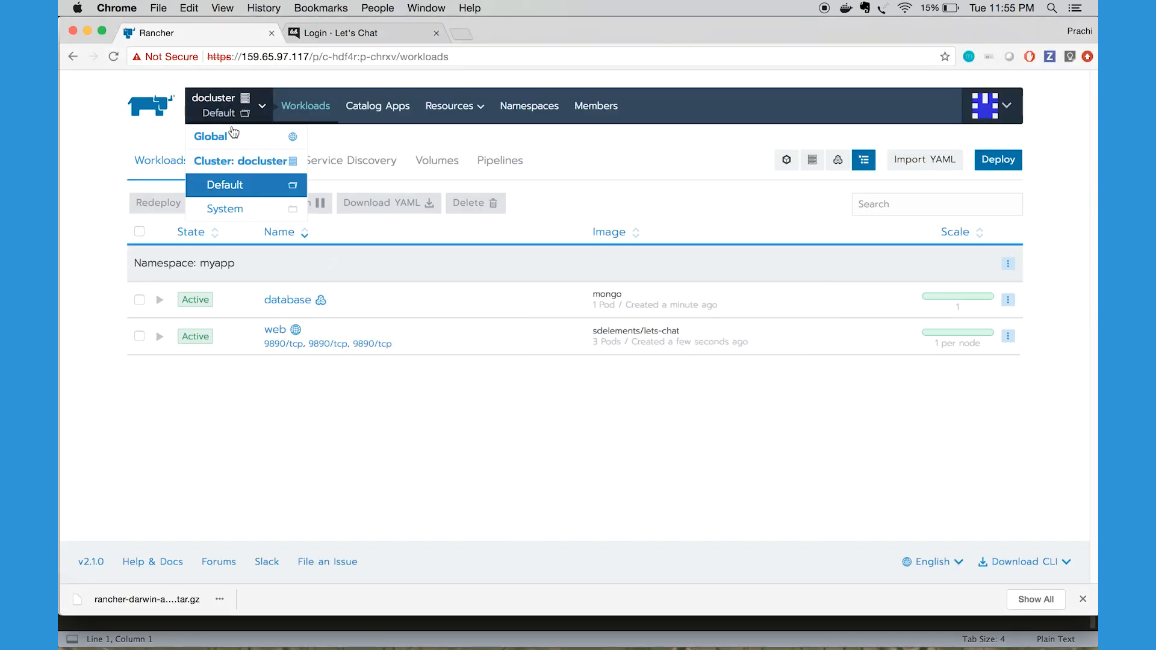
left_click(228, 184)
left_click(240, 160)
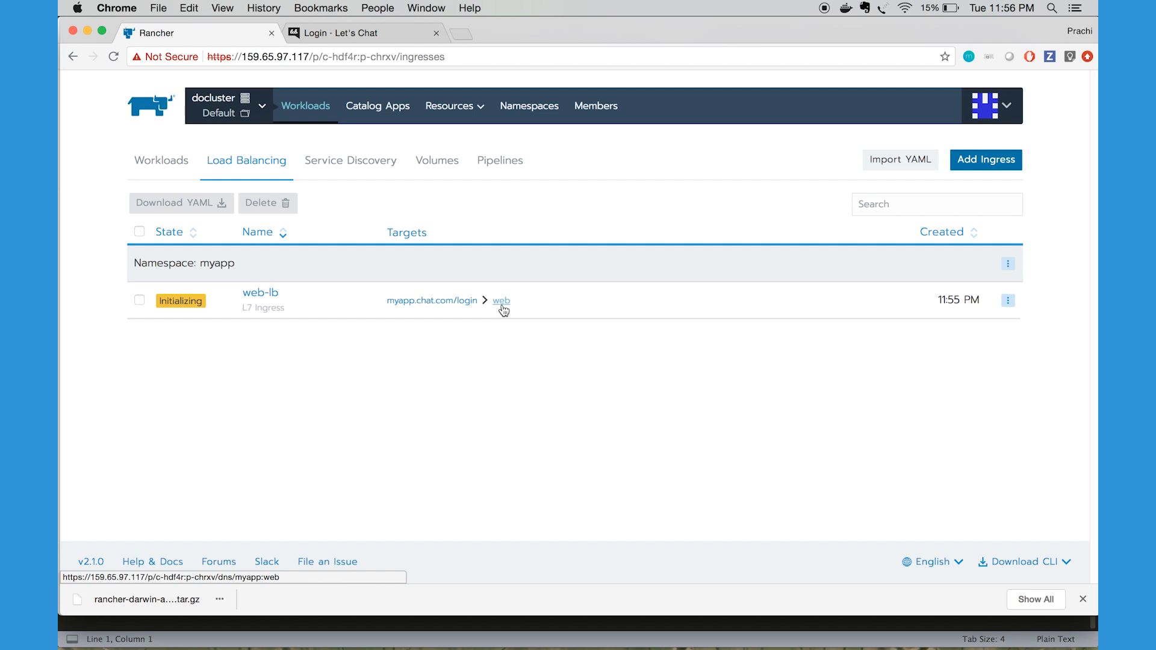
Reload the ingresses page to check the current state of the web-lb ingress
left_click(474, 57)
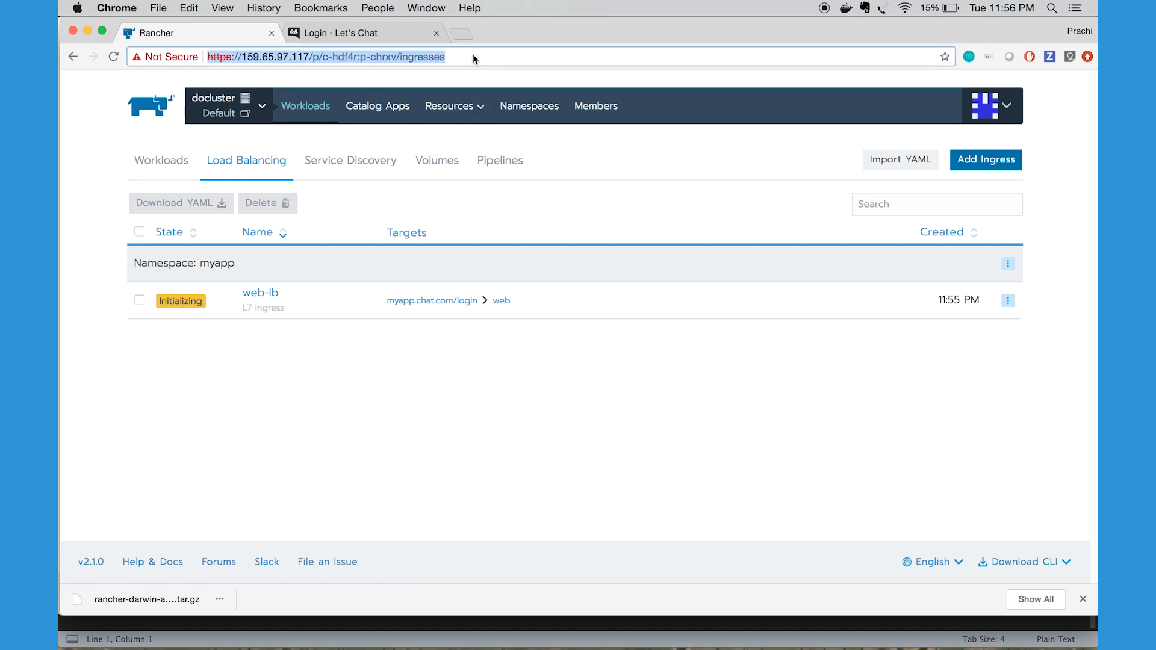
key("Return")
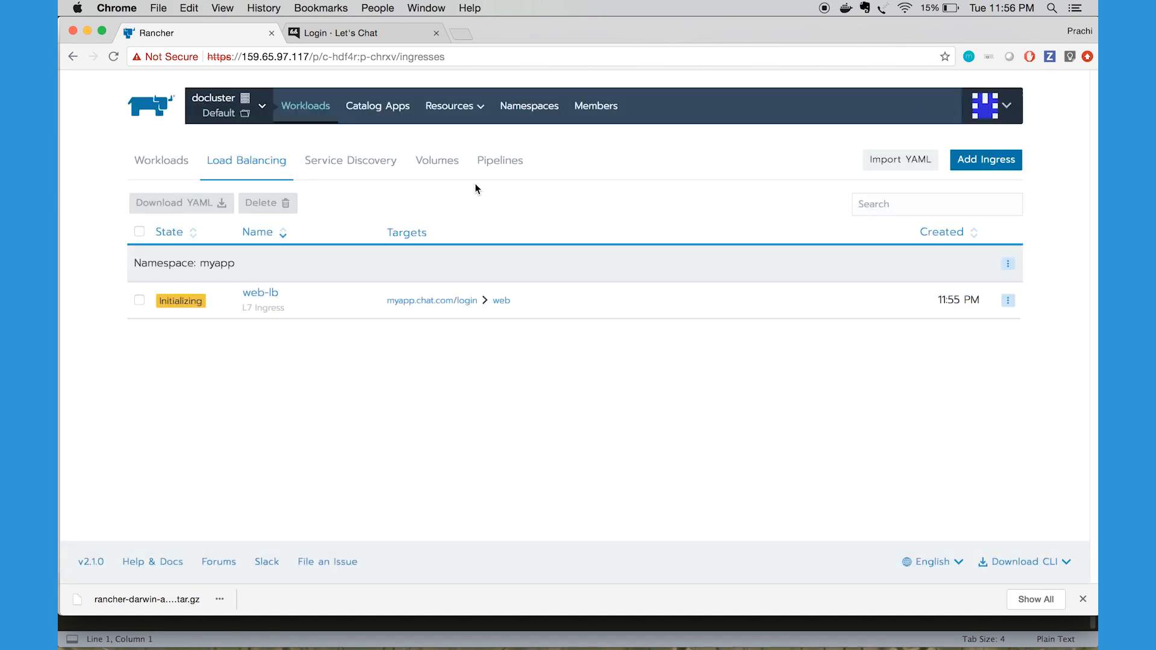
left_click(357, 56)
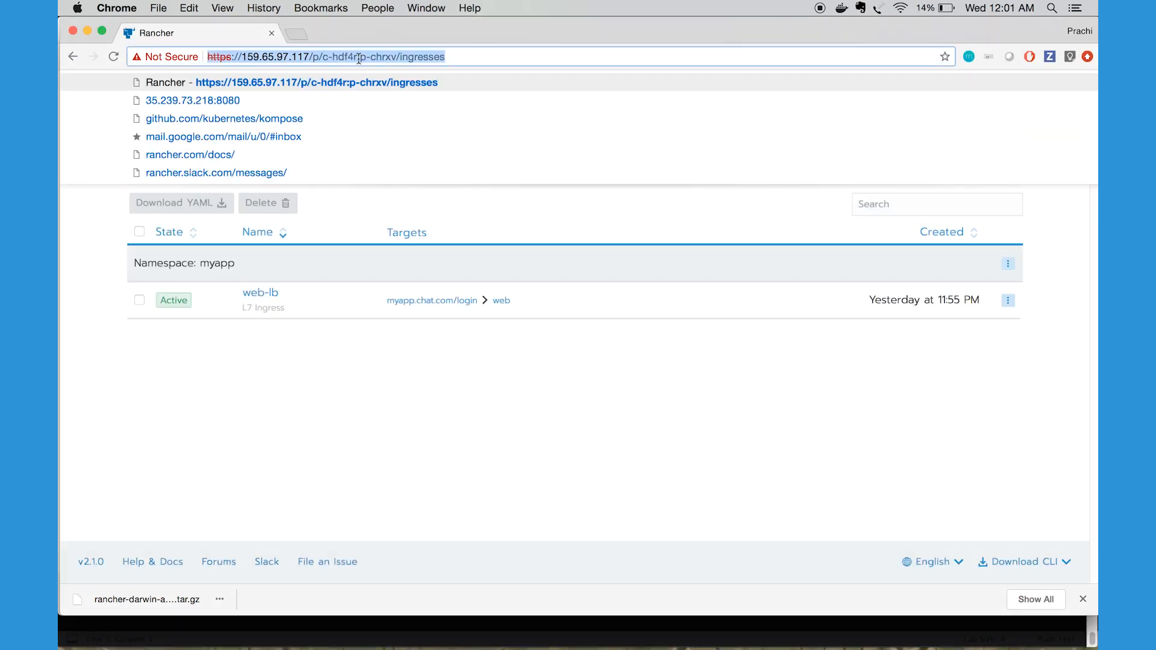
left_click(279, 360)
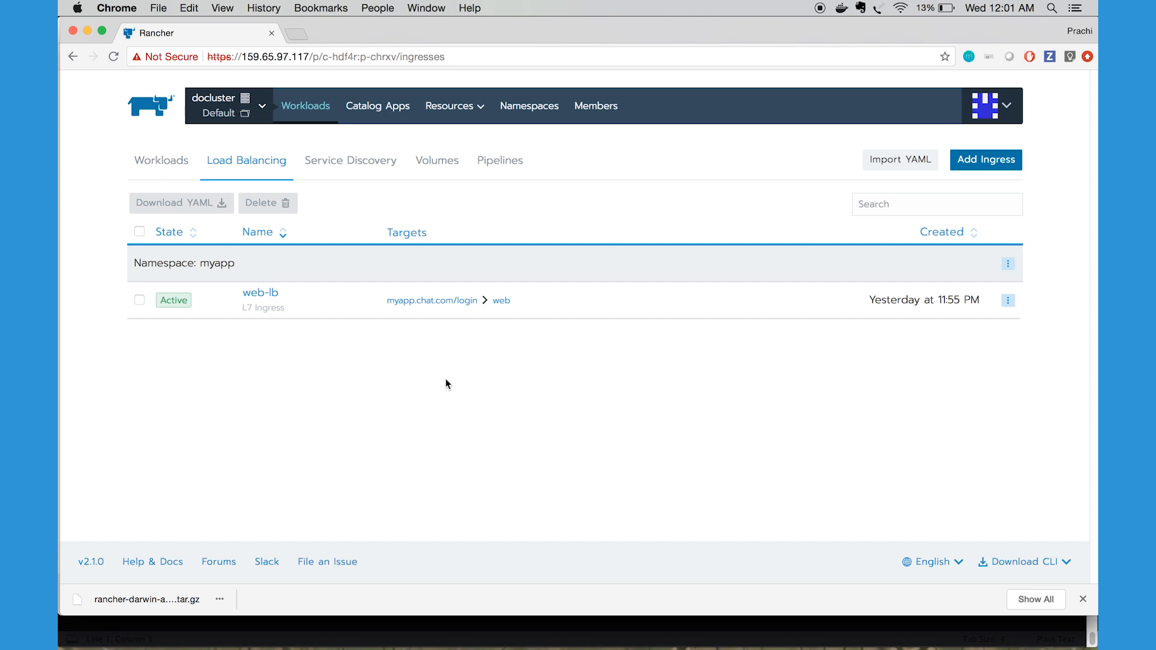
Switch to Terminal and run ./rancher kubectl describe ingress web-lb --namespace myapp
key("super+Tab")
key("super+Tab")
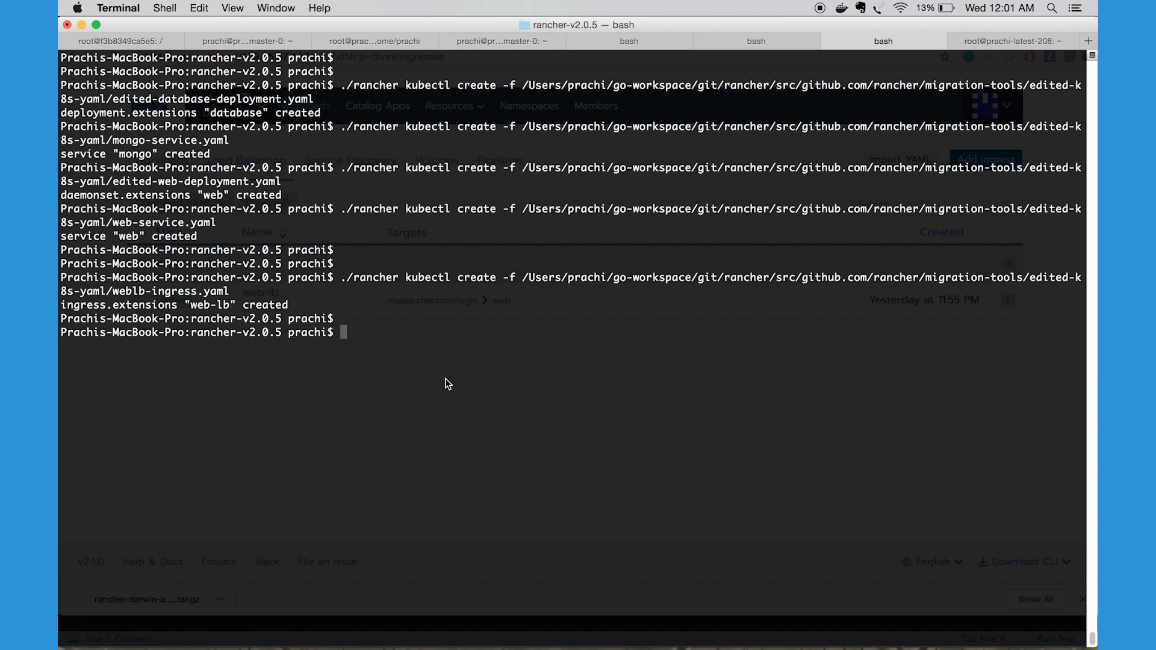
type("./rancher kubectl des")
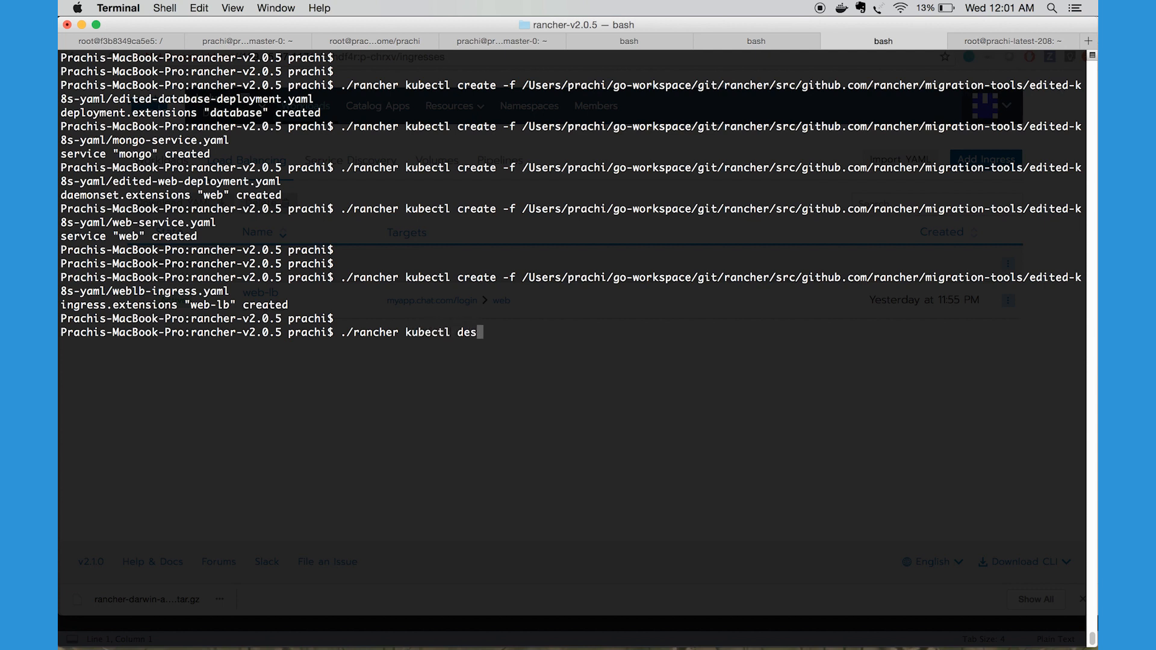
type("cribe ingress web-")
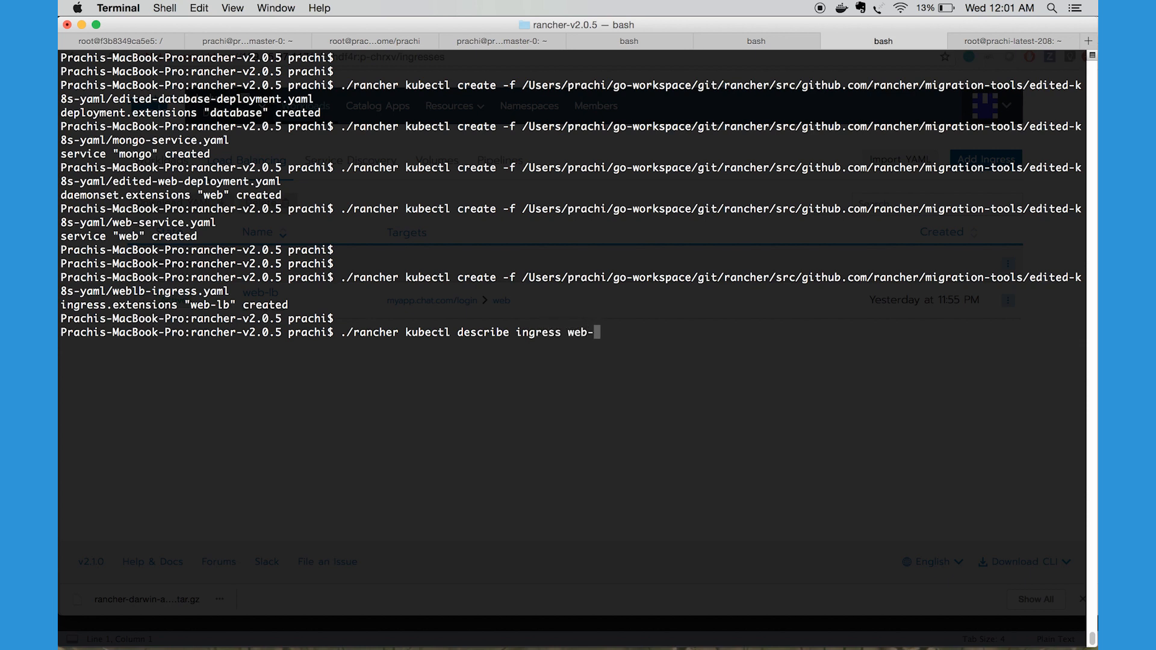
type("lb --namespac")
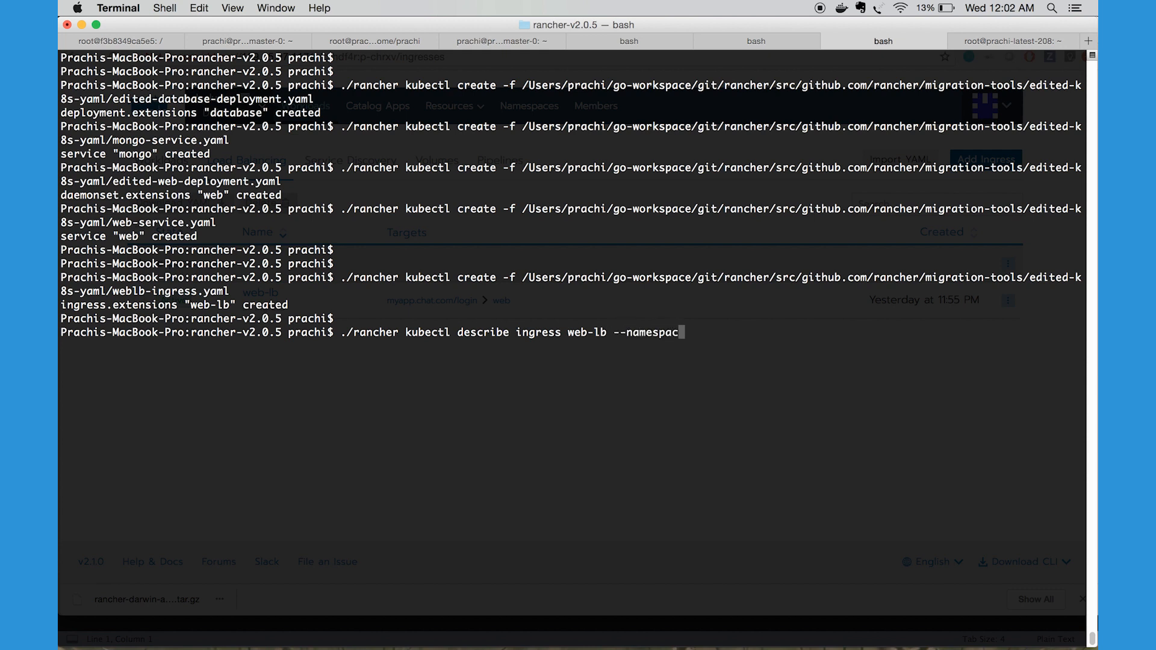
type("e myapp")
key("Return")
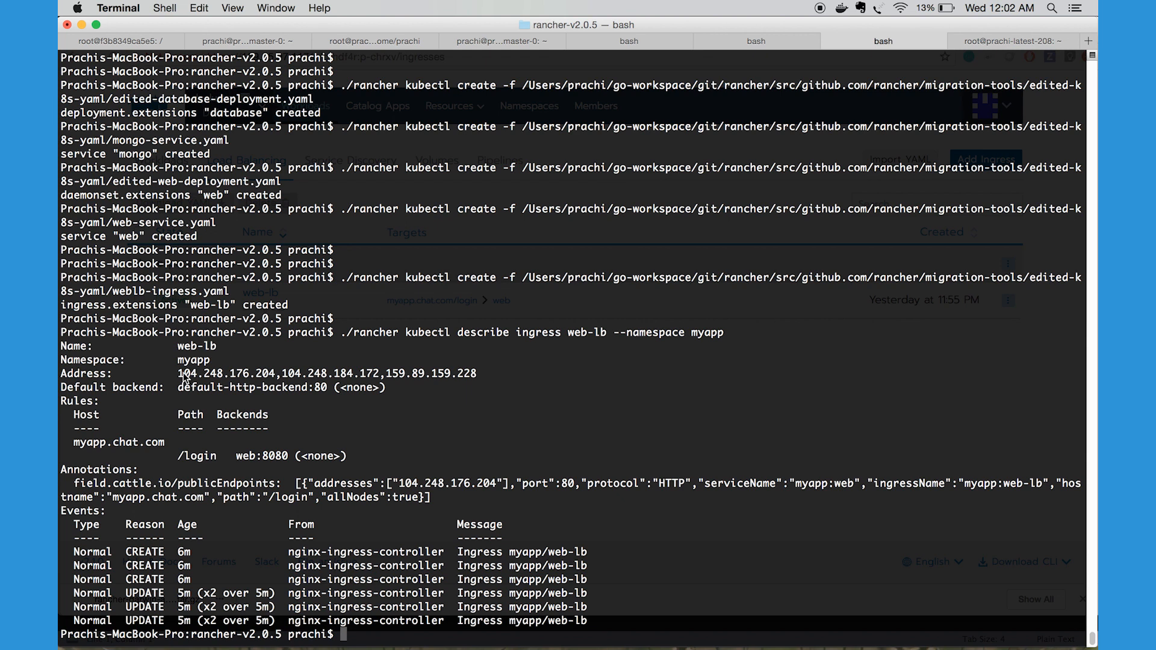
Copy the first IP address, 104.248.176.204, from the web-lb ingress's Address line and start a fresh prompt line
left_click_drag(179, 374, 276, 374)
key("super+c")
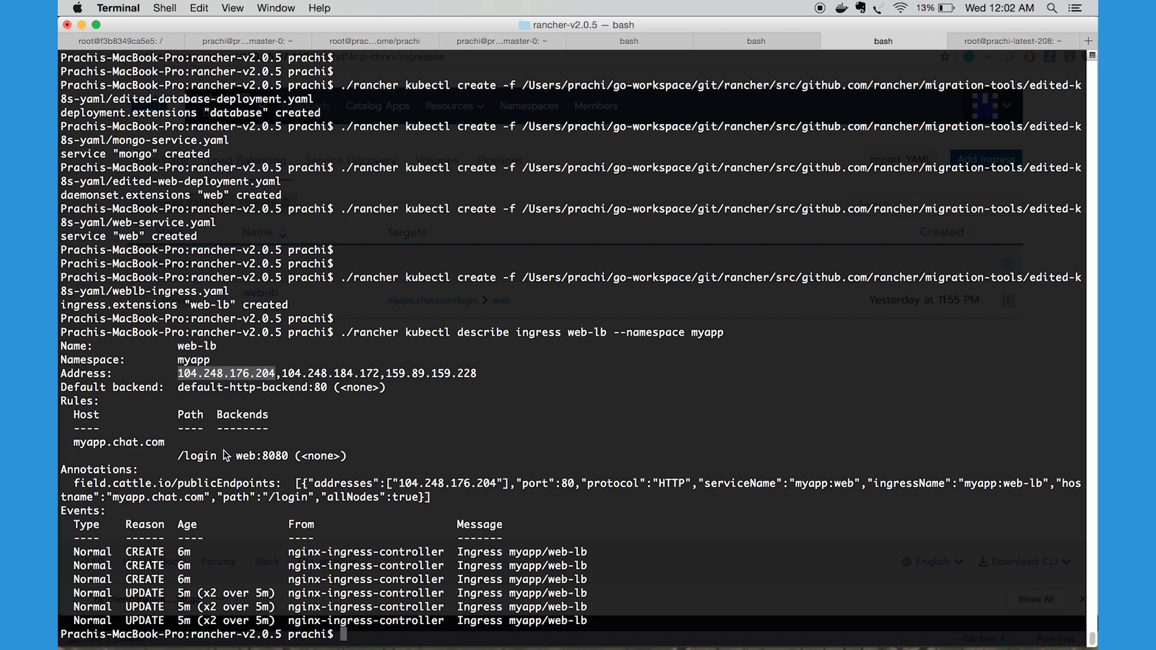
key("Return")
key("Return")
type("curl")
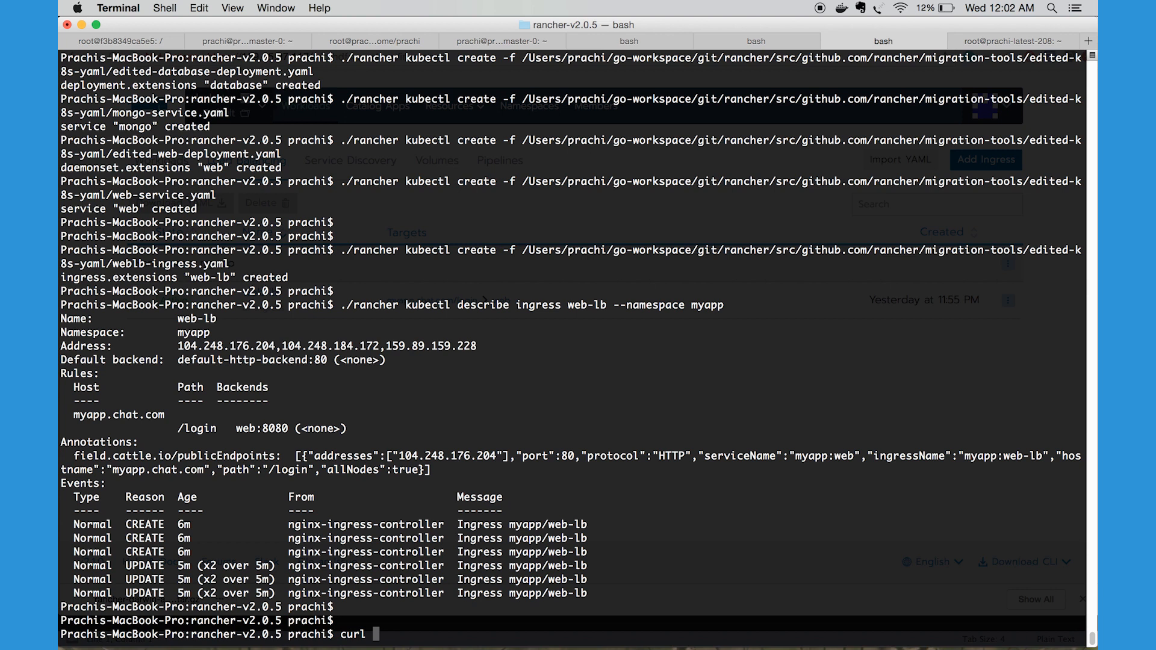
type("--header \"Host: ")
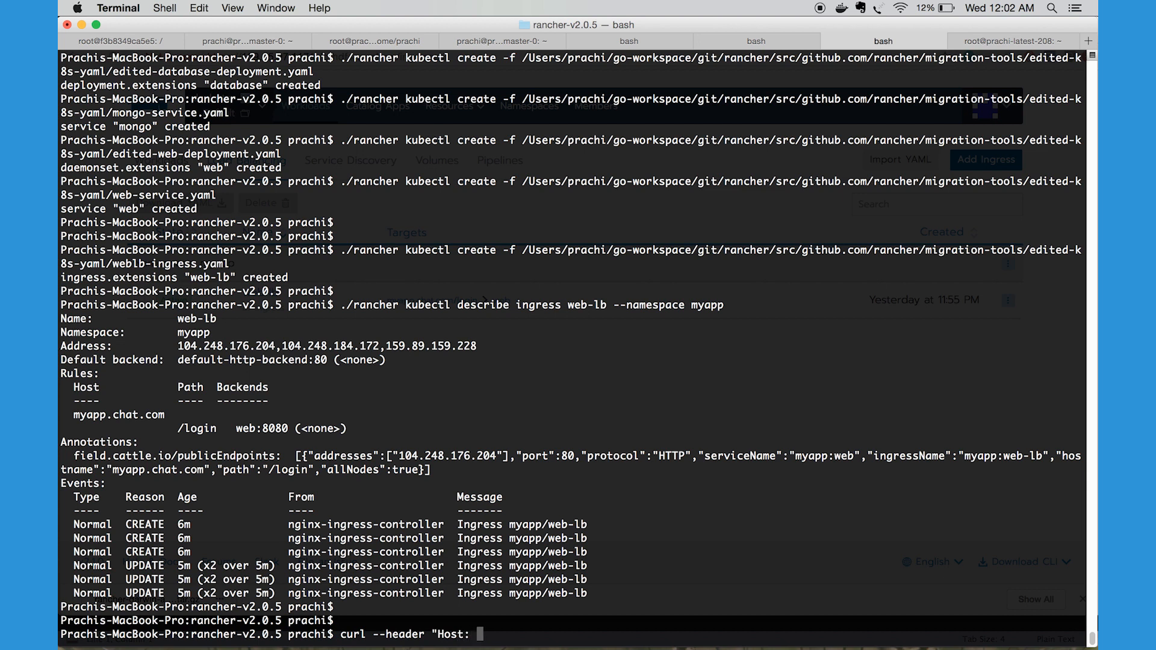
type("myapp.chat.com")
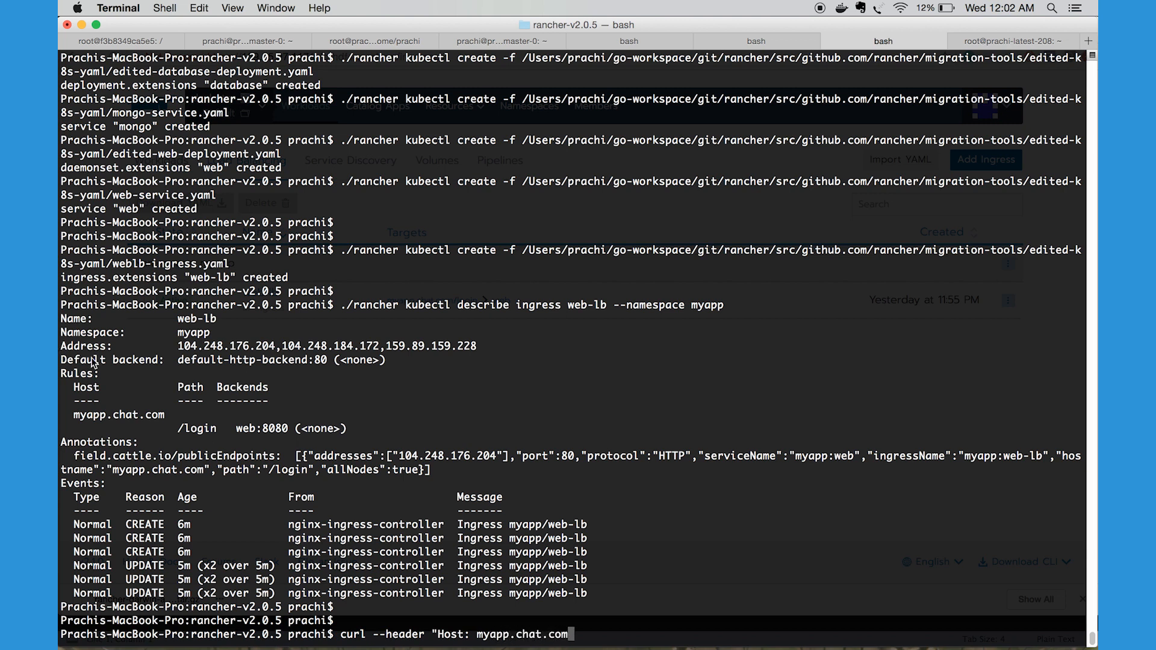
left_click_drag(168, 417, 74, 419)
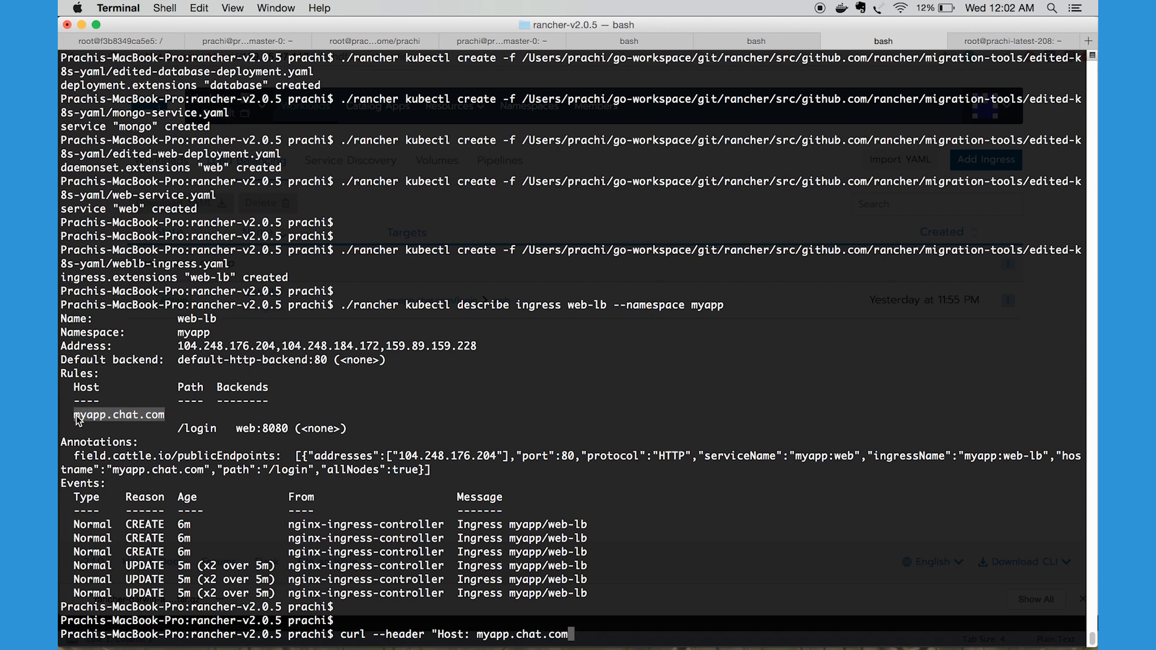
left_click(527, 489)
type("\" ")
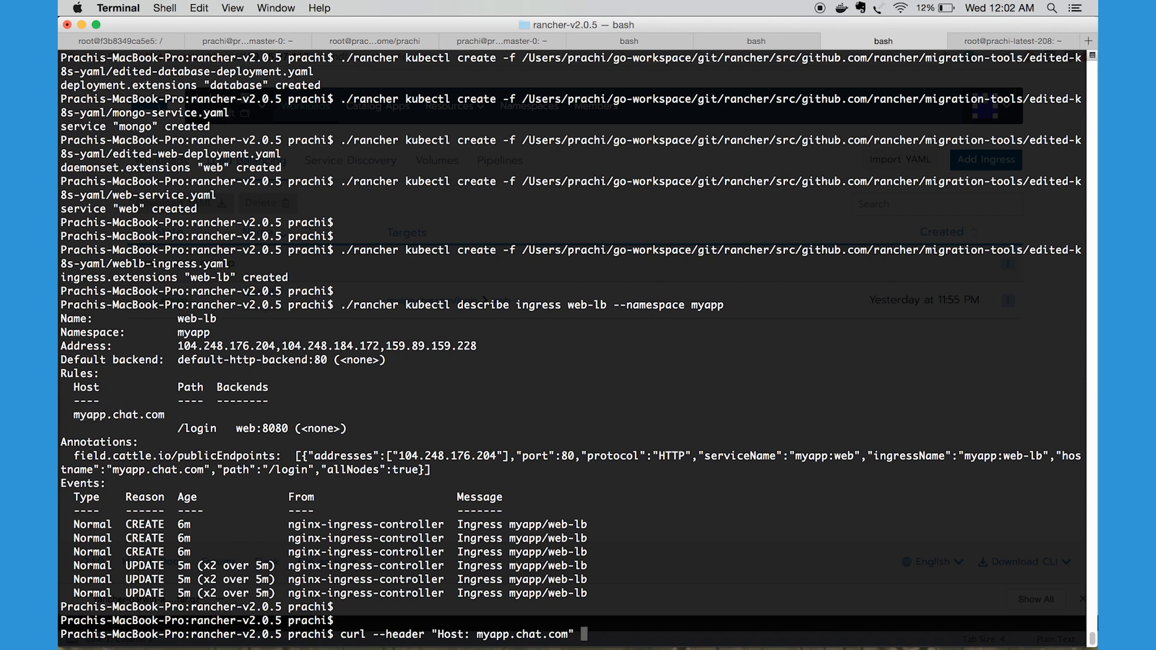
type("http://")
key("super+v")
type("/")
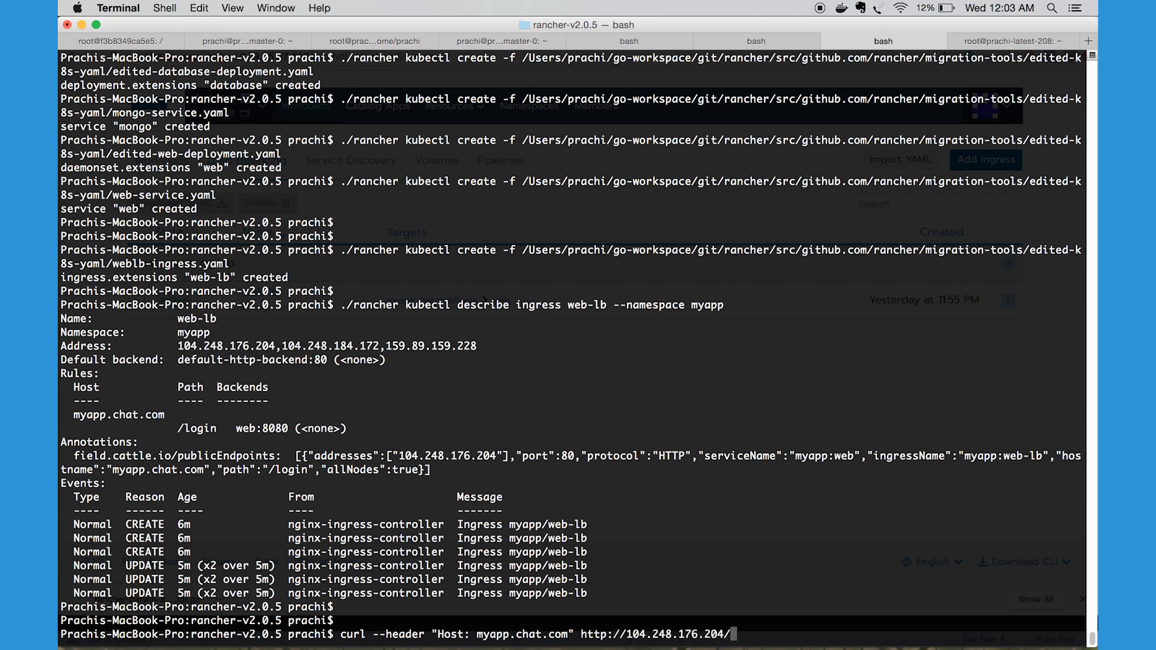
type("login")
key("Return")
Examine the HTML returned by the curl request, including its page title and sign-in form
scroll(498, 431, "up", 15)
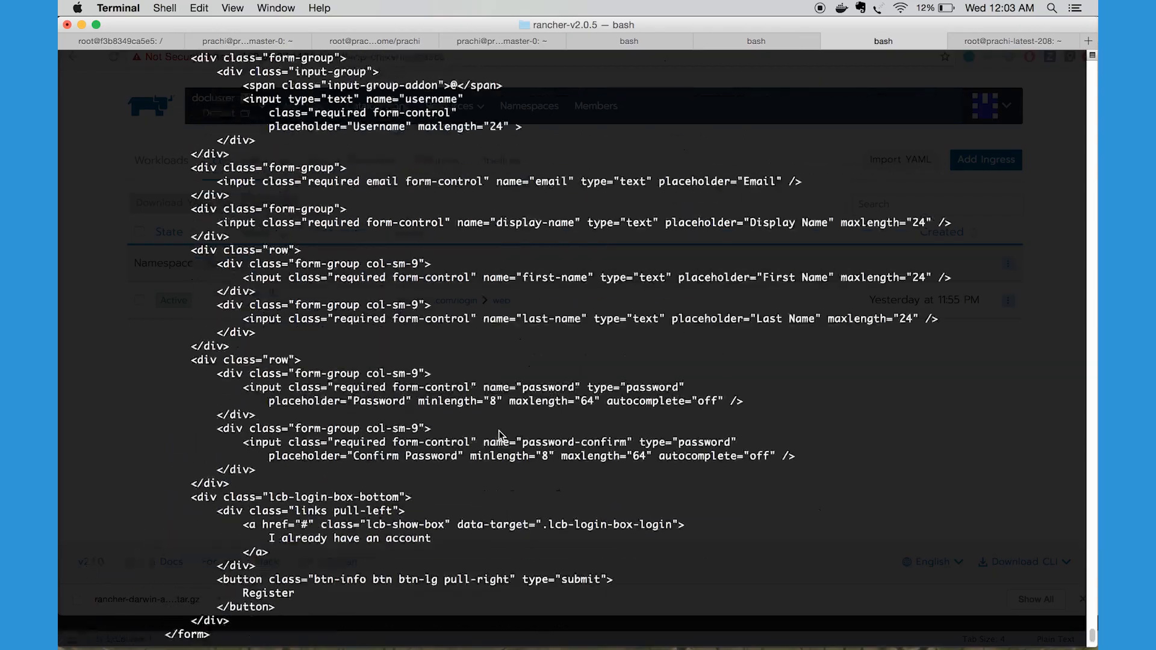
scroll(499, 431, "up", 12)
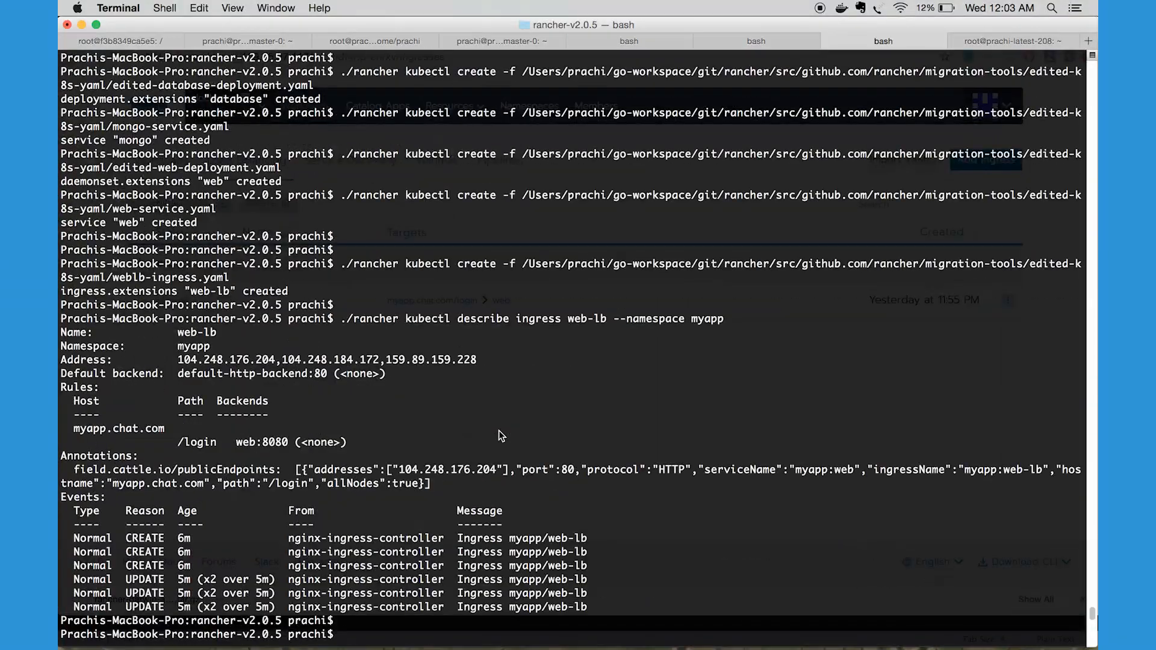
scroll(499, 431, "down", 6)
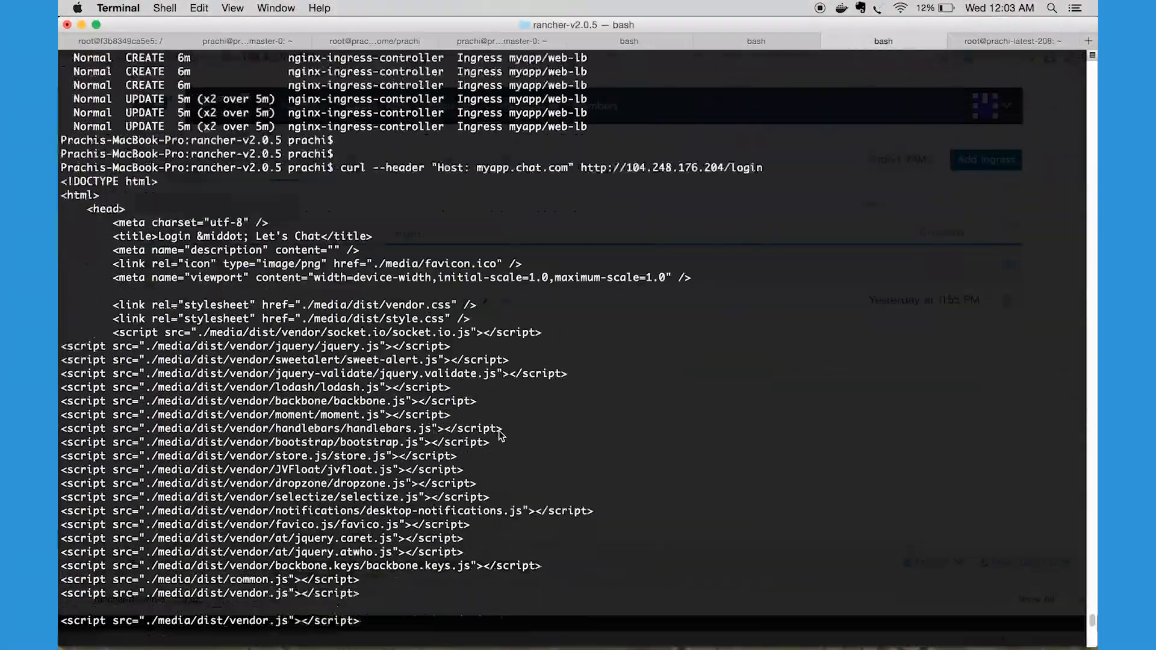
scroll(499, 432, "up", 1)
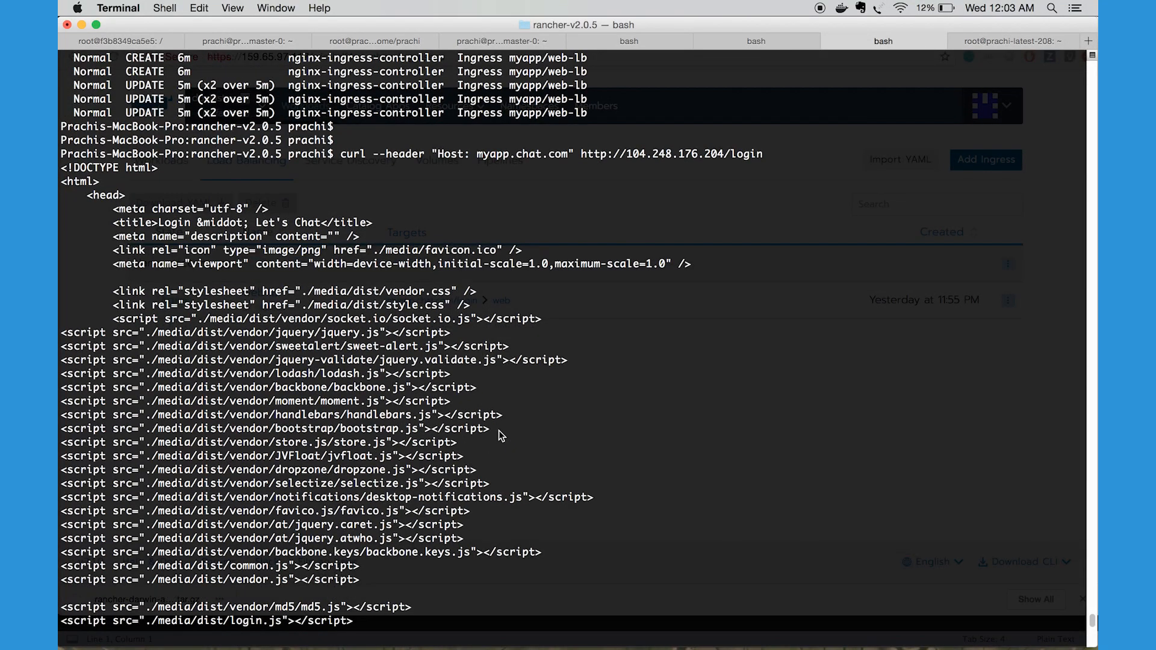
left_click_drag(321, 223, 196, 224)
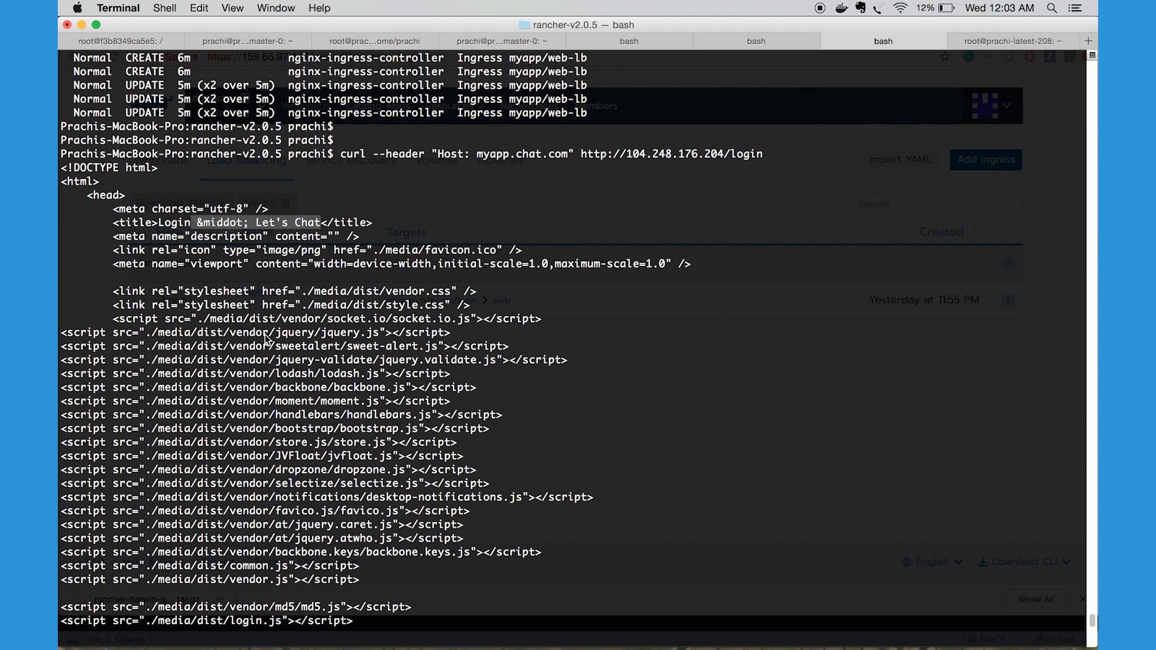
scroll(265, 339, "down", 10)
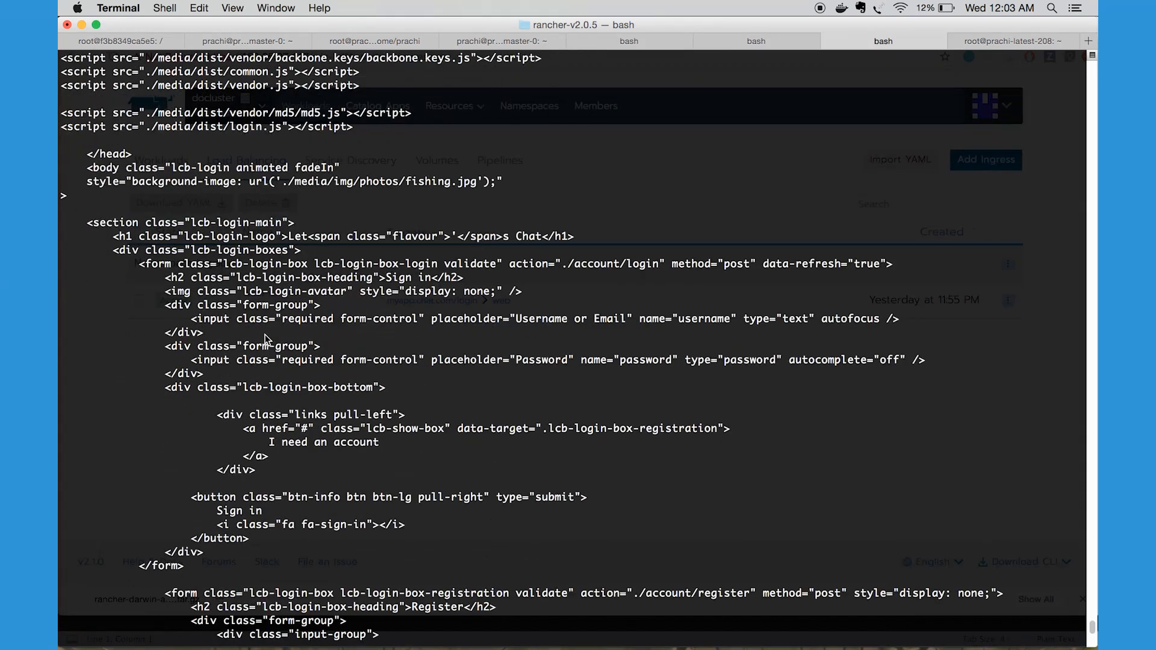
Switch back to Chrome and review the myapp namespace's workloads and load balancing, ending on the workloads list
key("super+Tab")
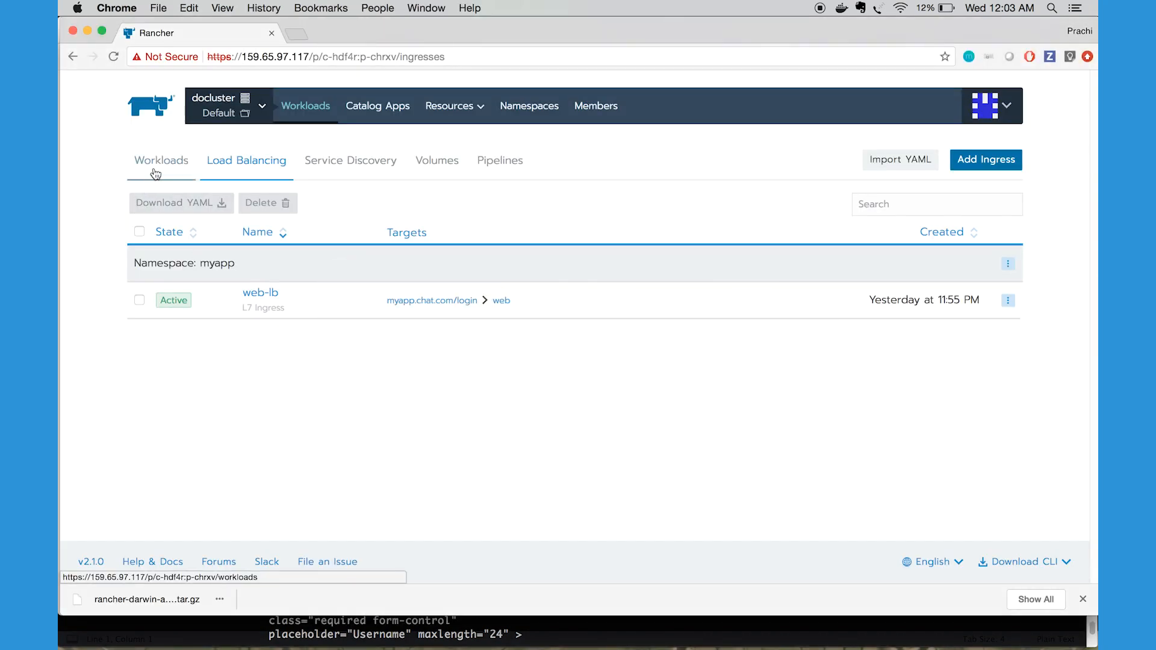
left_click(156, 174)
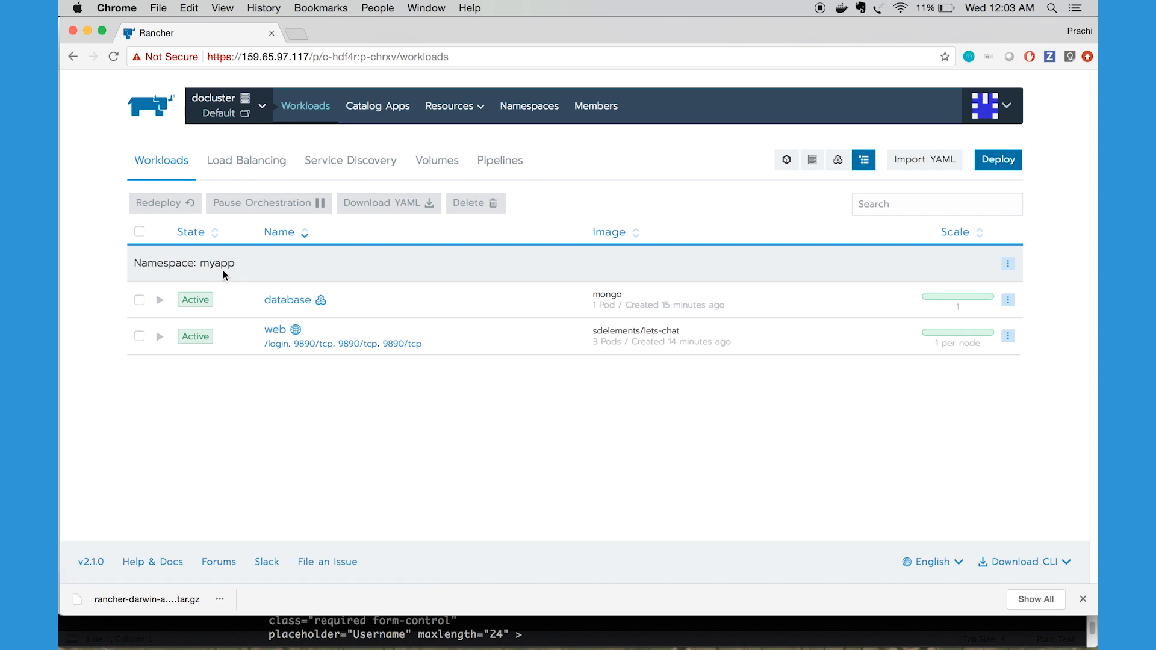
left_click(253, 158)
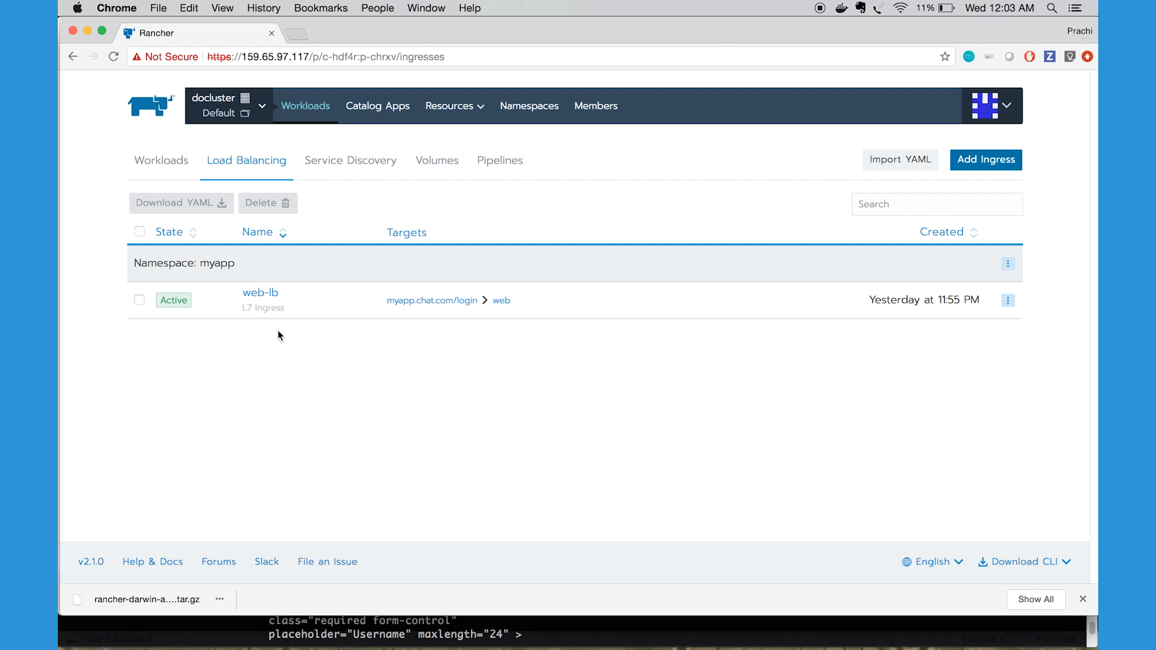
left_click(166, 163)
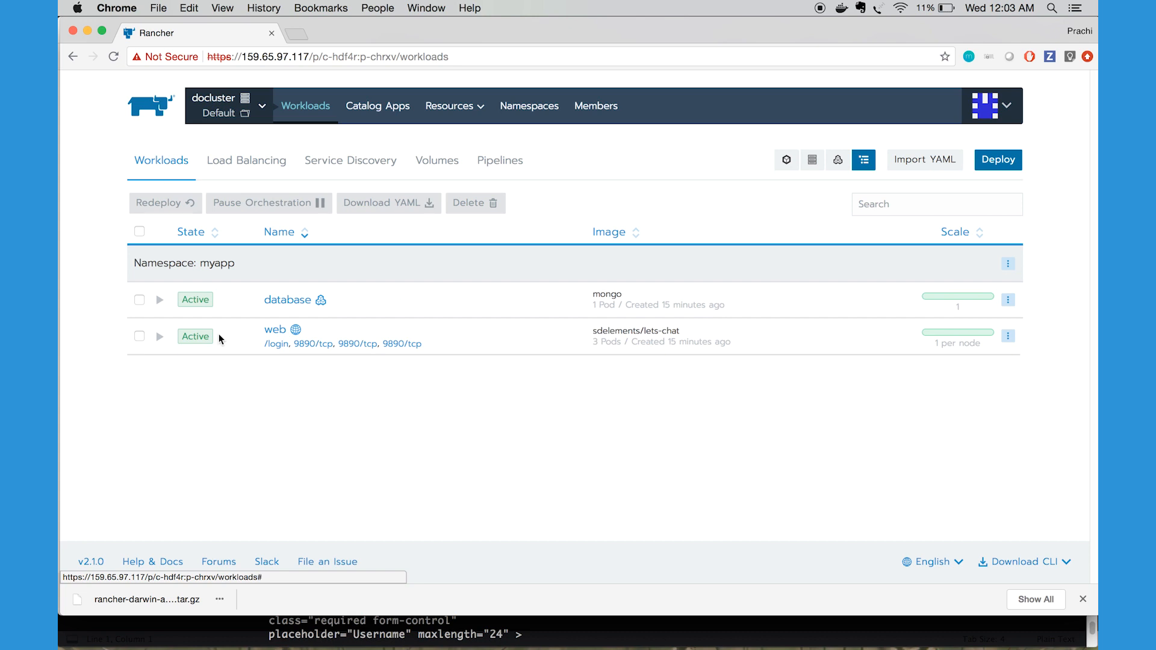